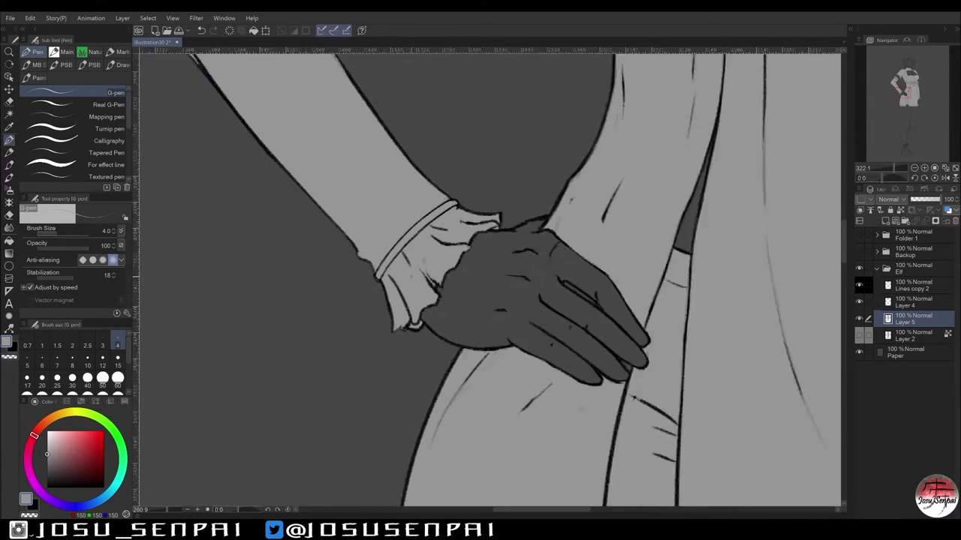
Fill the belt diamond and the skirt's scroll ornaments with the flat grey clothing color using the G-pen.
{"action": "scroll", "coordinate": [491, 306], "scroll_direction": "up", "scroll_amount": 5}
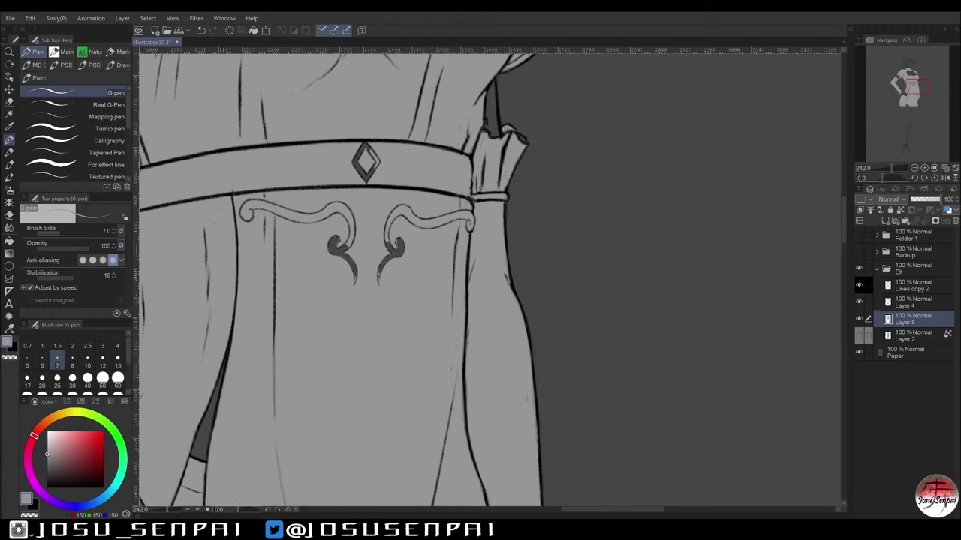
{"action": "scroll", "coordinate": [357, 278], "scroll_direction": "down", "scroll_amount": 2}
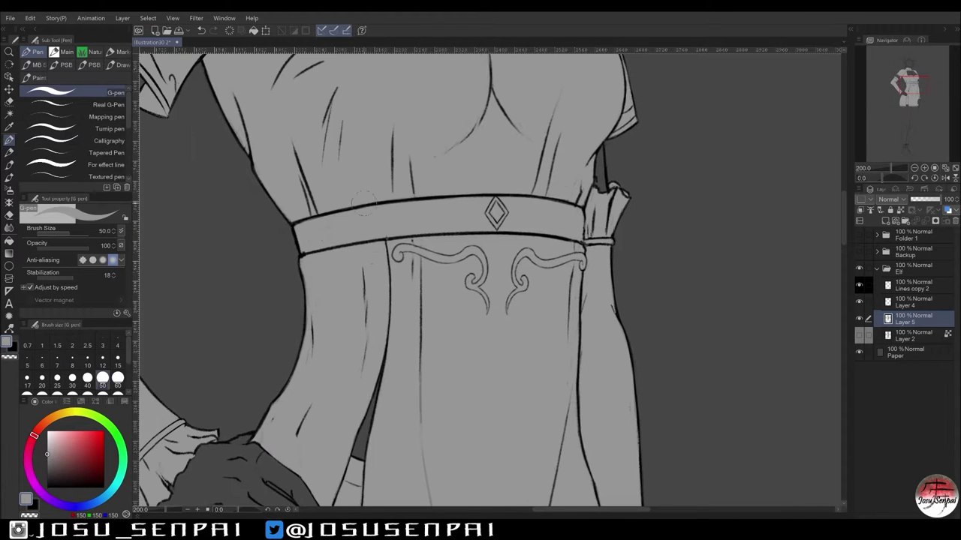
{"action": "scroll", "coordinate": [567, 357], "scroll_direction": "down", "scroll_amount": 5}
{"action": "scroll", "coordinate": [552, 365], "scroll_direction": "up", "scroll_amount": 5}
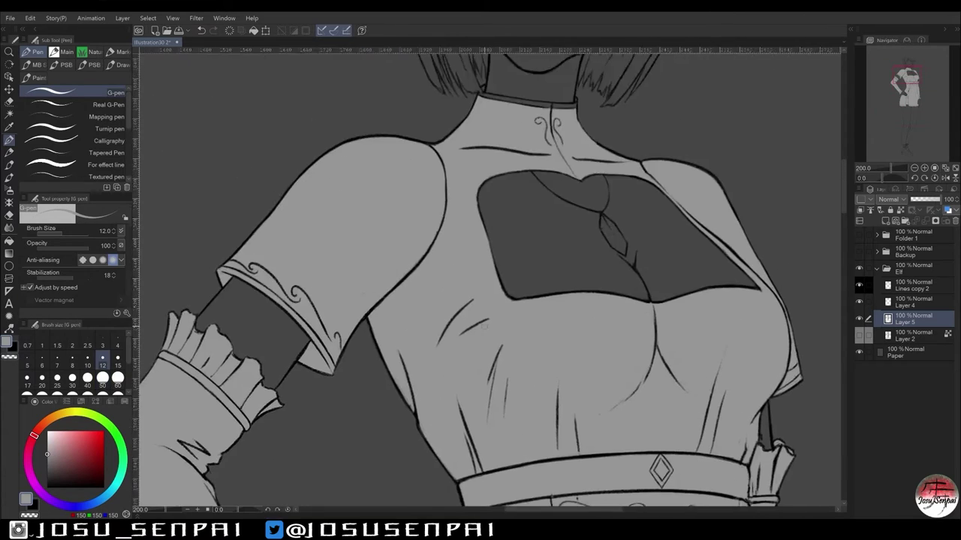
Fill the unpainted edge band of the dress collar with flat grey using the G-pen at size 6.
{"action": "left_click_drag", "start_coordinate": [552, 366], "coordinate": [552, 225]}
{"action": "scroll", "coordinate": [552, 365], "scroll_direction": "up", "scroll_amount": 4}
{"action": "left_click_drag", "start_coordinate": [552, 365], "coordinate": [480, 301]}
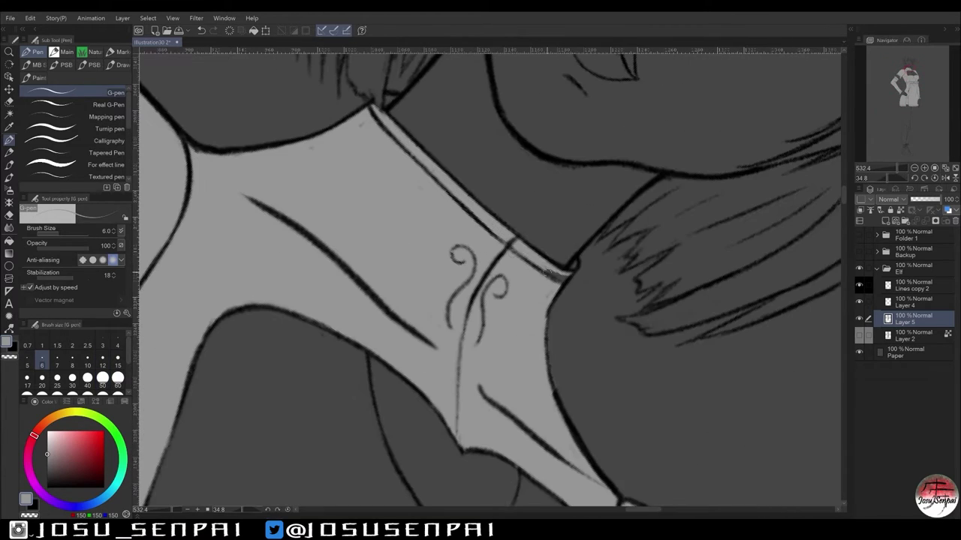
{"action": "scroll", "coordinate": [414, 371], "scroll_direction": "down", "scroll_amount": 4}
{"action": "scroll", "coordinate": [452, 321], "scroll_direction": "up", "scroll_amount": 3}
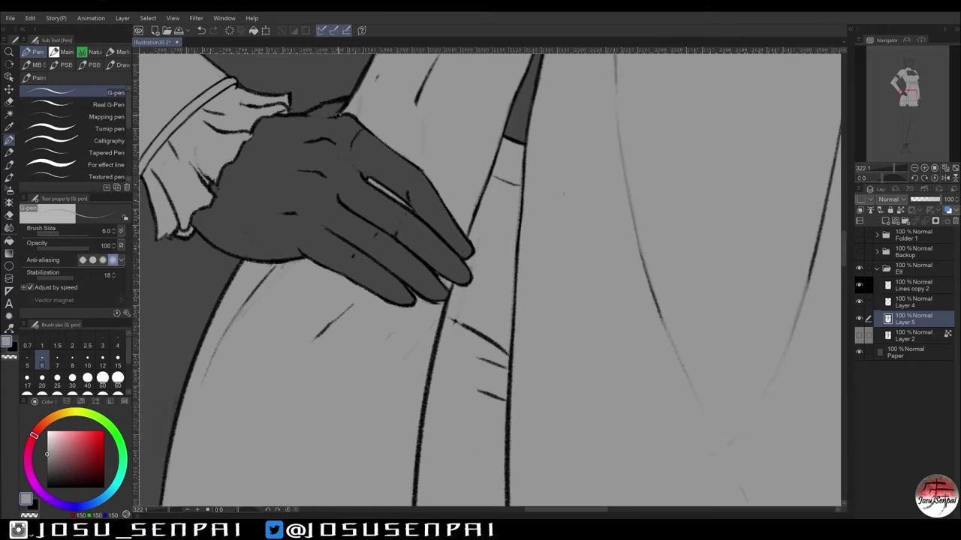
Fill the pendant in the chest opening with flat grey using the G-pen at size 6.
{"action": "scroll", "coordinate": [453, 321], "scroll_direction": "down", "scroll_amount": 4}
{"action": "scroll", "coordinate": [426, 264], "scroll_direction": "up", "scroll_amount": 5}
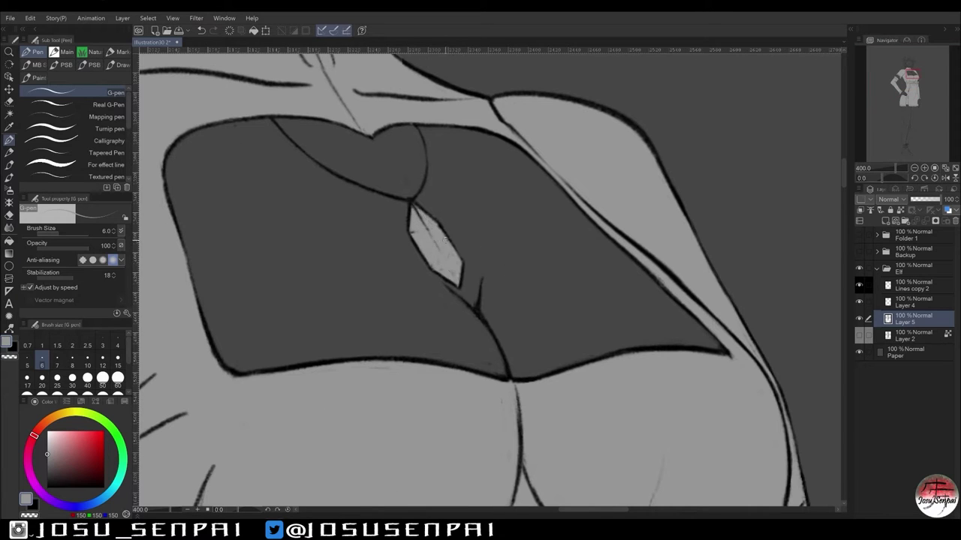
{"action": "scroll", "coordinate": [444, 238], "scroll_direction": "down", "scroll_amount": 6}
{"action": "scroll", "coordinate": [316, 358], "scroll_direction": "up", "scroll_amount": 3}
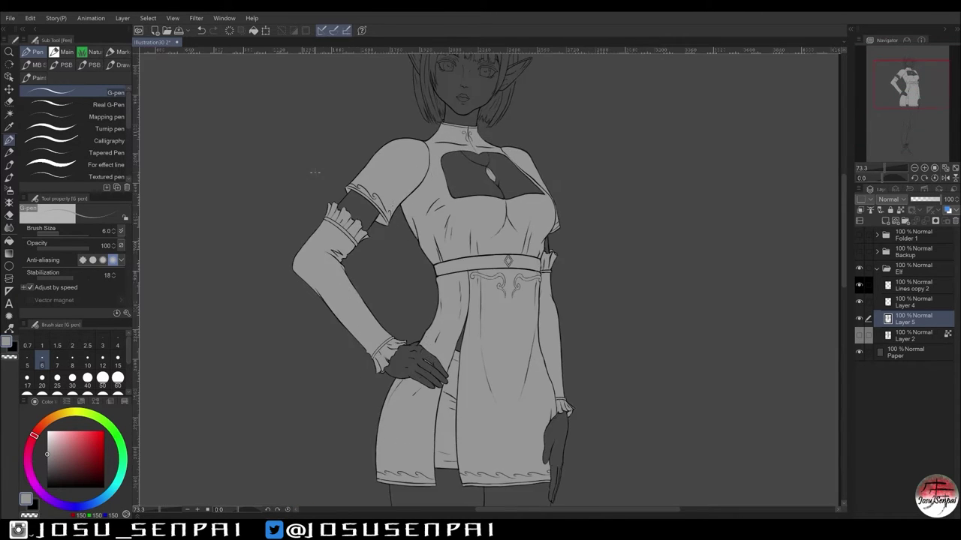
{"action": "scroll", "coordinate": [315, 173], "scroll_direction": "down", "scroll_amount": 3}
Shade the side of the torso and waist on the clipped Multiply layer with the Opaque watercolor 4 brush at size 80.
{"action": "left_click", "coordinate": [9, 153]}
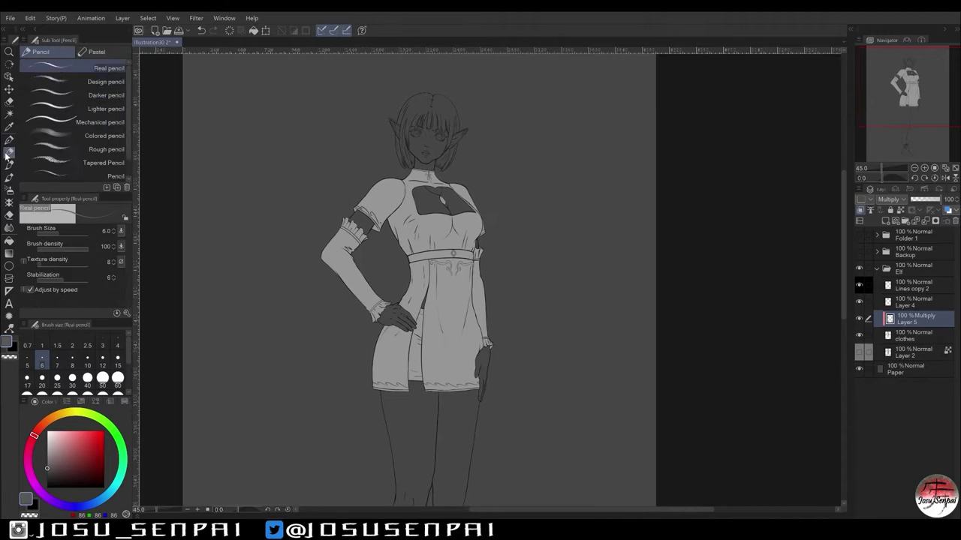
{"action": "left_click", "coordinate": [9, 177]}
{"action": "scroll", "coordinate": [410, 255], "scroll_direction": "up", "scroll_amount": 1}
{"action": "left_click_drag", "start_coordinate": [406, 236], "coordinate": [406, 292]}
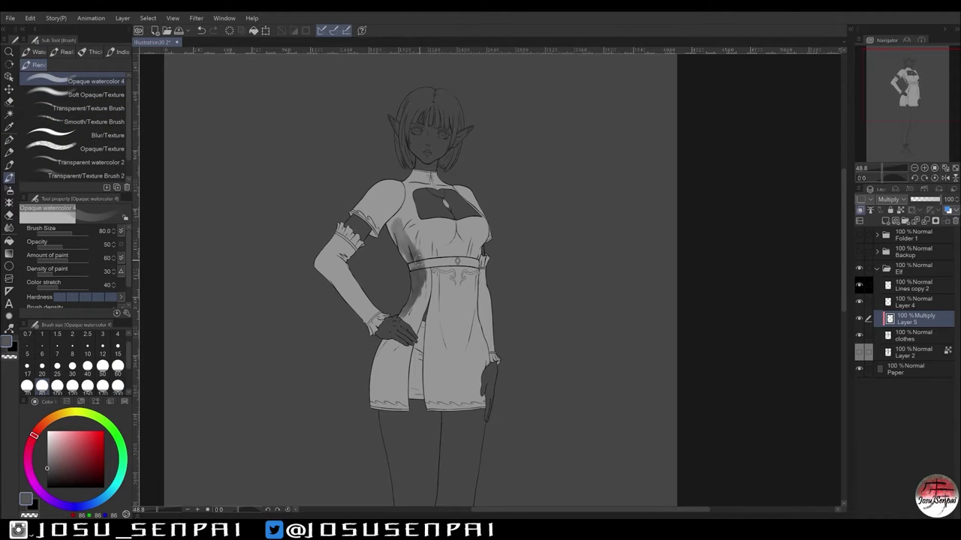
Shade under the bust, along the skirt's front panel and across the hip panel with dark grey at size 80.
{"action": "scroll", "coordinate": [410, 298], "scroll_direction": "down", "scroll_amount": 1}
{"action": "scroll", "coordinate": [439, 250], "scroll_direction": "down", "scroll_amount": 2}
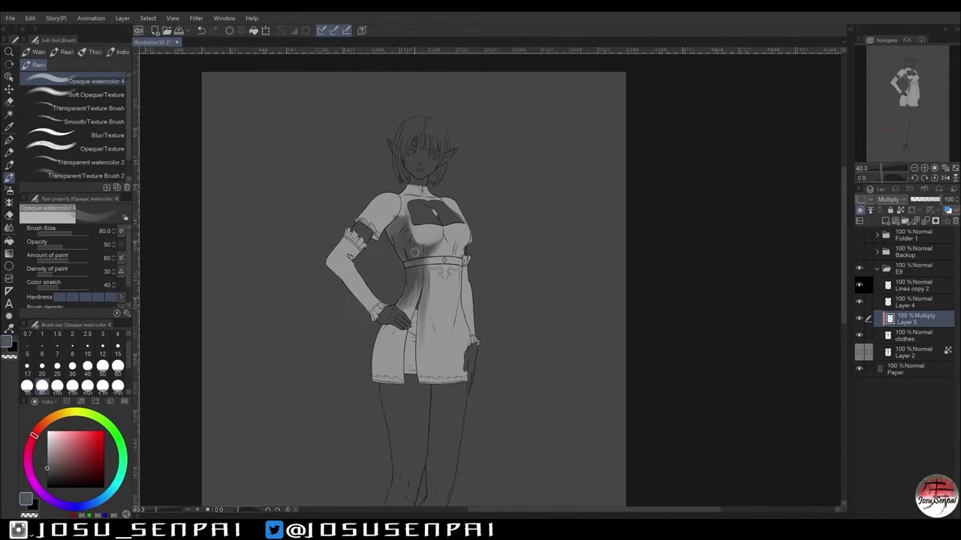
{"action": "left_click_drag", "start_coordinate": [384, 314], "coordinate": [375, 382]}
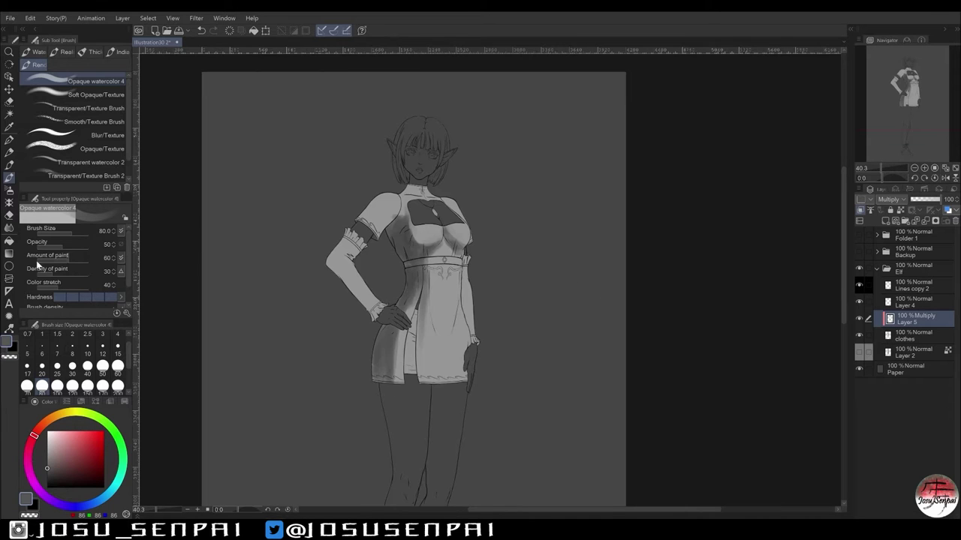
Build up the fold shading on the skirt's front panel with the brush at size 60 and opacity 44.
{"action": "key", "text": "h"}
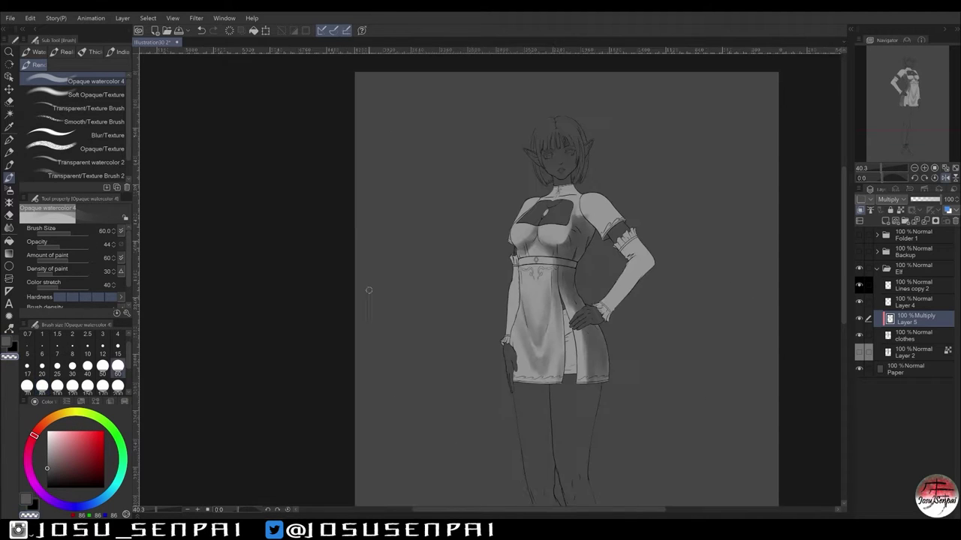
{"action": "left_click_drag", "start_coordinate": [525, 301], "coordinate": [490, 300]}
{"action": "key", "text": "h"}
{"action": "left_click", "coordinate": [118, 366]}
Shade the folds of the inner panel in the skirt slit with the brush at size 25.
{"action": "left_click", "coordinate": [57, 366]}
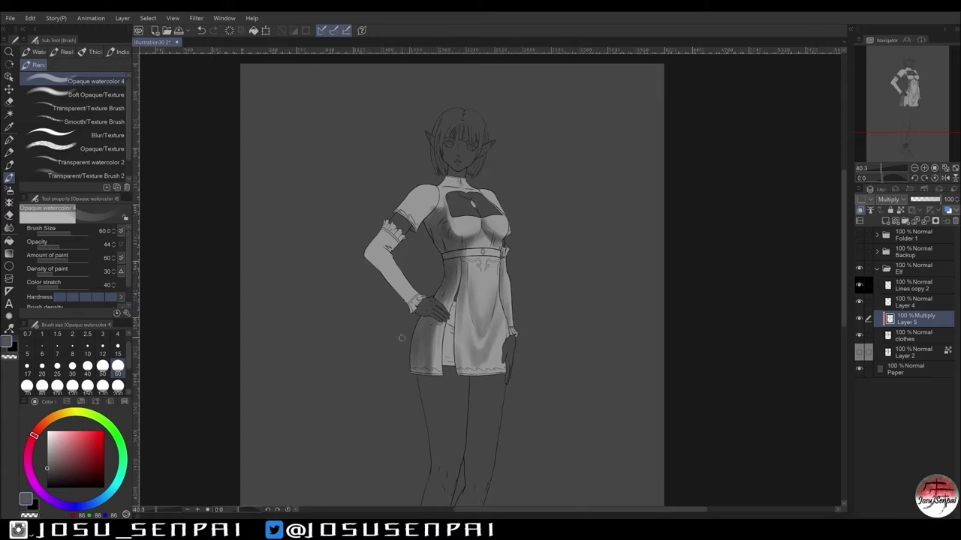
{"action": "key", "text": "h"}
{"action": "key", "text": "h"}
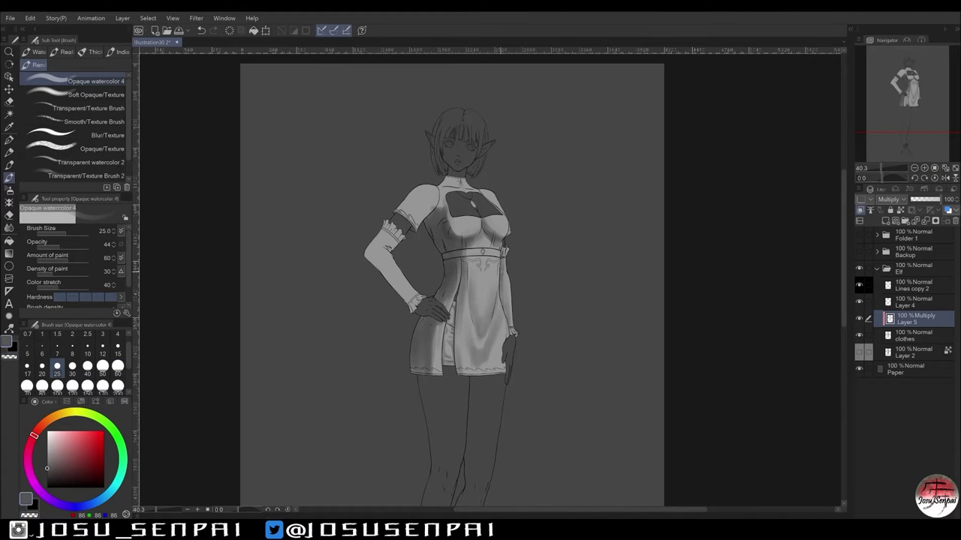
Shade the belt and the creases beneath the bust with the brush at size 25.
{"action": "scroll", "coordinate": [410, 190], "scroll_direction": "up", "scroll_amount": 3}
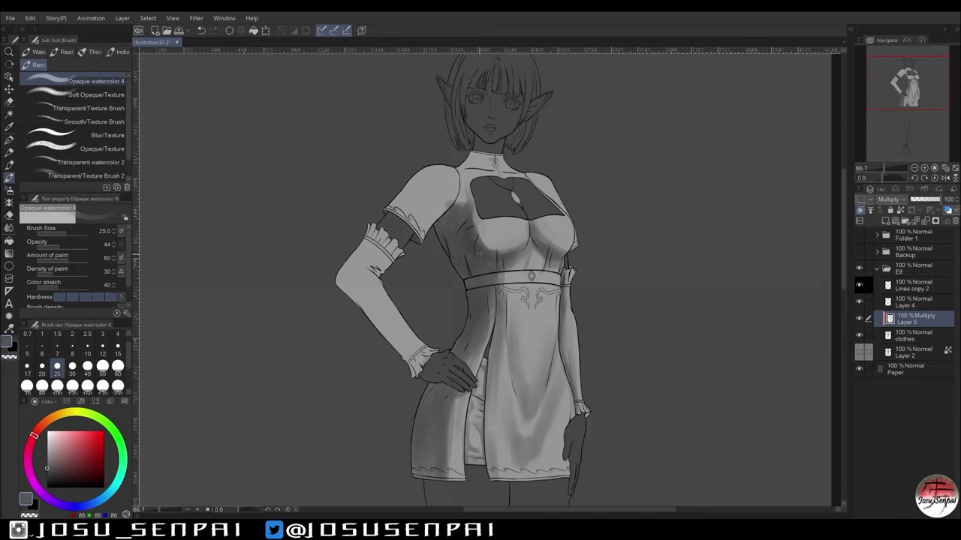
{"action": "key", "text": "h"}
{"action": "key", "text": "h"}
{"action": "scroll", "coordinate": [352, 157], "scroll_direction": "down", "scroll_amount": 2}
{"action": "scroll", "coordinate": [492, 320], "scroll_direction": "up", "scroll_amount": 3}
Refine the small shadows around the skirt slit and waist with the brush at size 12.
{"action": "left_click", "coordinate": [102, 346]}
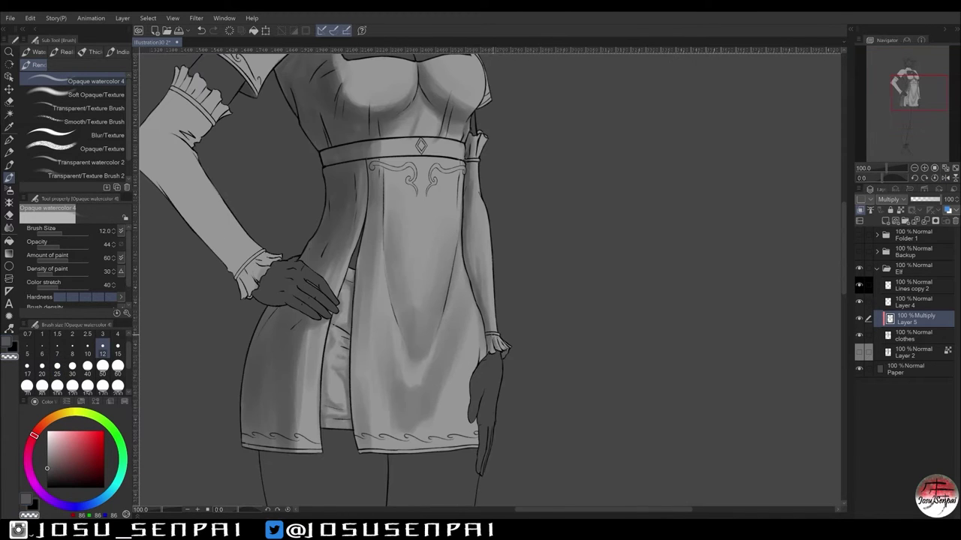
{"action": "key", "text": "h"}
{"action": "key", "text": "h"}
{"action": "scroll", "coordinate": [487, 277], "scroll_direction": "down", "scroll_amount": 1}
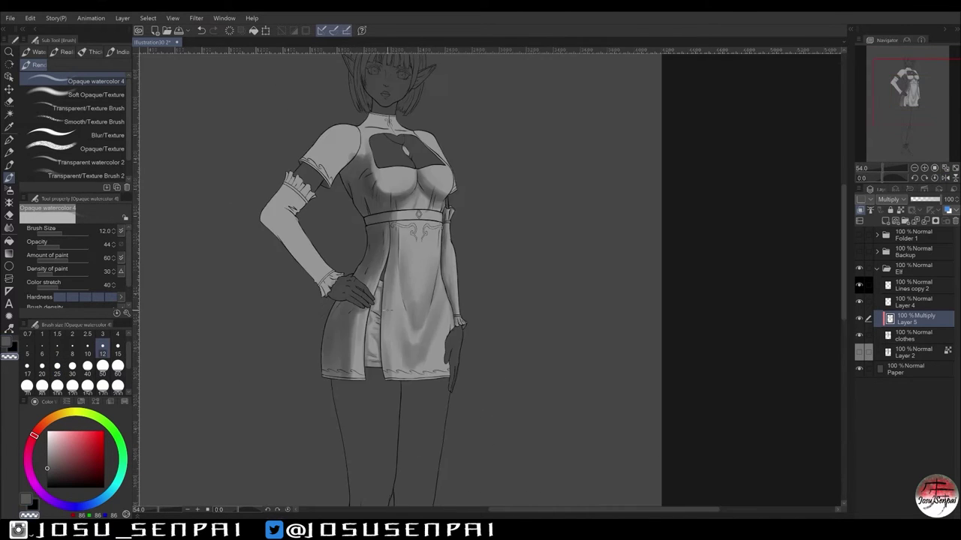
Soften the shading on the torso, collar and skirt with the brush at size 60, alternating dark grey and transparent color.
{"action": "left_click", "coordinate": [117, 366]}
{"action": "key", "text": "bracketleft"}
{"action": "key", "text": "bracketleft"}
{"action": "key", "text": "bracketleft"}
{"action": "key", "text": "h"}
{"action": "key", "text": "h"}
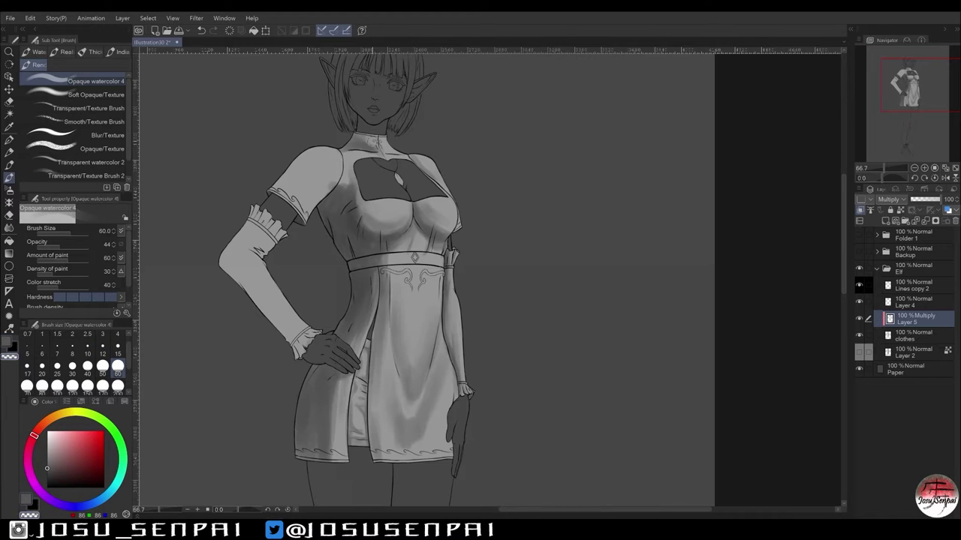
{"action": "key", "text": "h"}
{"action": "key", "text": "h"}
{"action": "scroll", "coordinate": [450, 277], "scroll_direction": "down", "scroll_amount": 1}
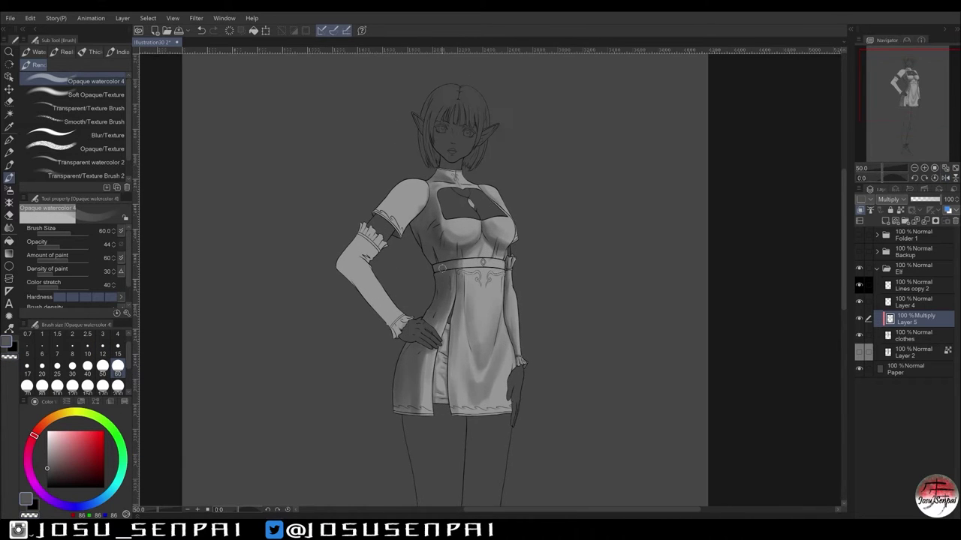
Shade the forearm sleeve of the bent arm from elbow to wrist with the brush at size 60.
{"action": "key", "text": "h"}
{"action": "key", "text": "h"}
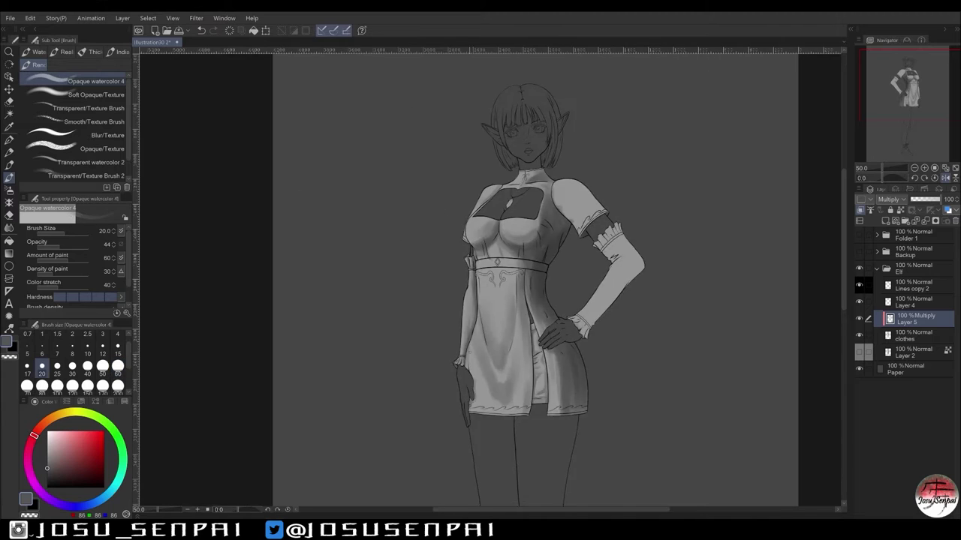
{"action": "left_click_drag", "start_coordinate": [345, 271], "coordinate": [395, 332]}
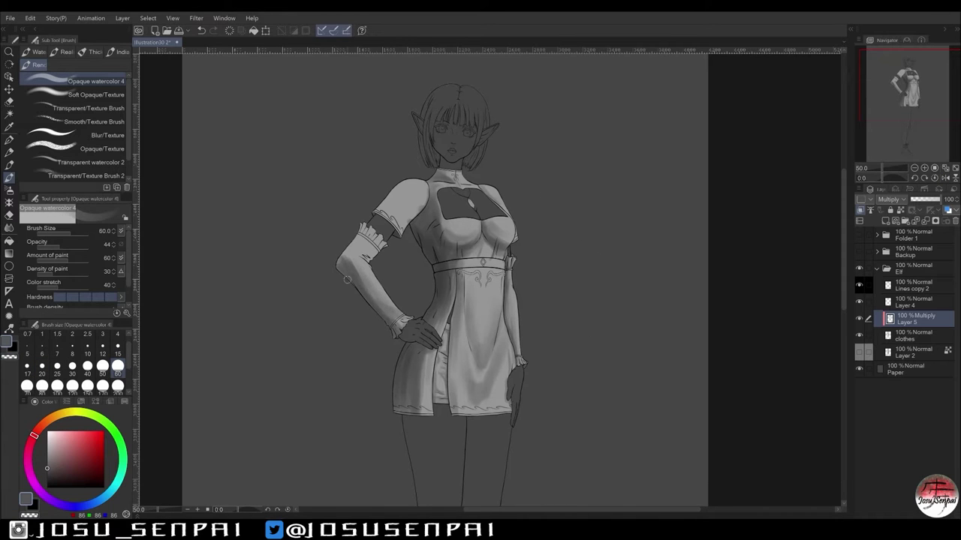
{"action": "key", "text": "h"}
{"action": "key", "text": "h"}
Refine the bent arm's sleeve and ruffle shading with smaller brush sizes of 30 and 25.
{"action": "key", "text": "bracketleft"}
{"action": "key", "text": "bracketleft"}
{"action": "key", "text": "bracketleft"}
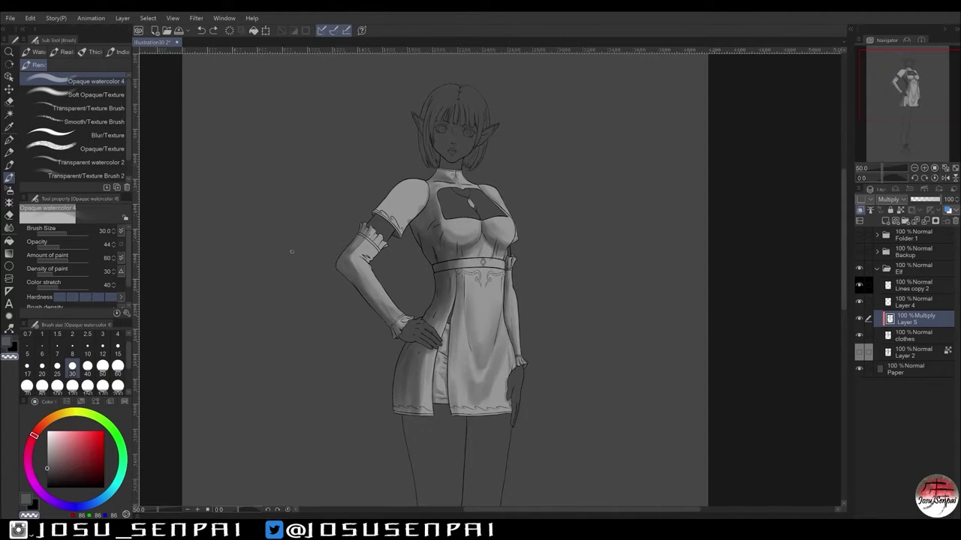
{"action": "key", "text": "bracketleft"}
{"action": "key", "text": "ctrl+plus"}
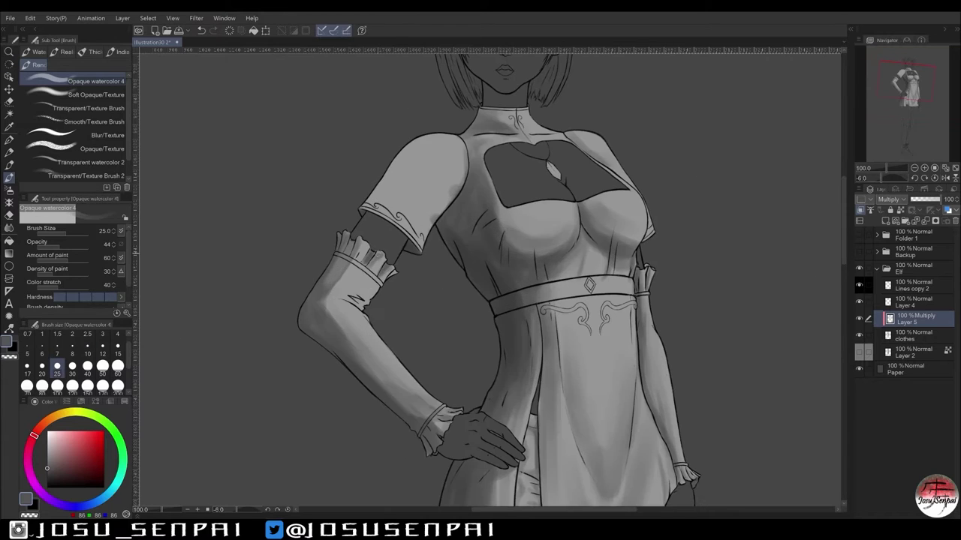
Darken the creases at the inner elbow of the bent arm's sleeve with the brush at size 20.
{"action": "key", "text": "bracketleft"}
{"action": "key", "text": "h"}
{"action": "key", "text": "h"}
{"action": "key", "text": "h"}
{"action": "key", "text": "h"}
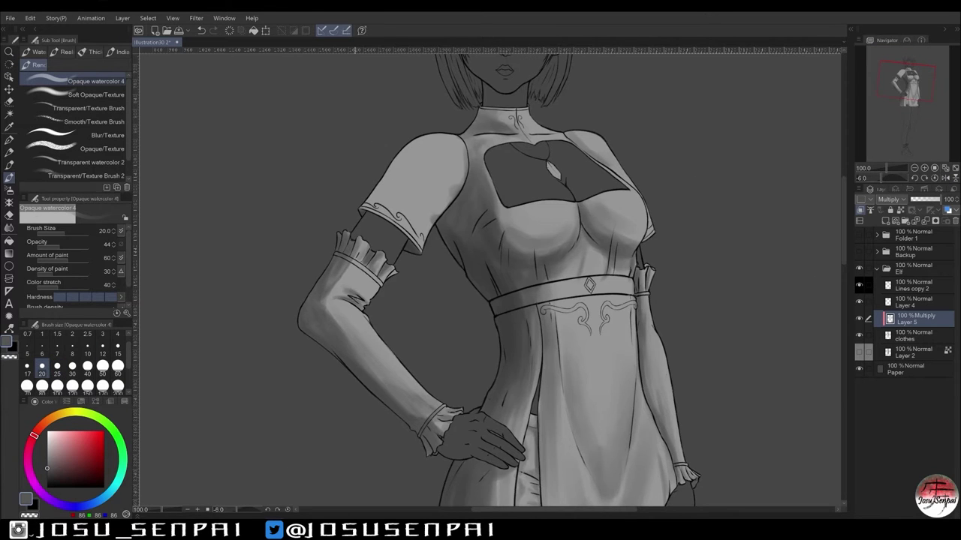
Shade the shoulder sleeve above the bent arm with the brush at size 60, checking the figure in mirrored view.
{"action": "key", "text": "ctrl+minus"}
{"action": "key", "text": "bracketright"}
{"action": "key", "text": "bracketright"}
{"action": "key", "text": "bracketright"}
{"action": "key", "text": "bracketright"}
{"action": "key", "text": "bracketright"}
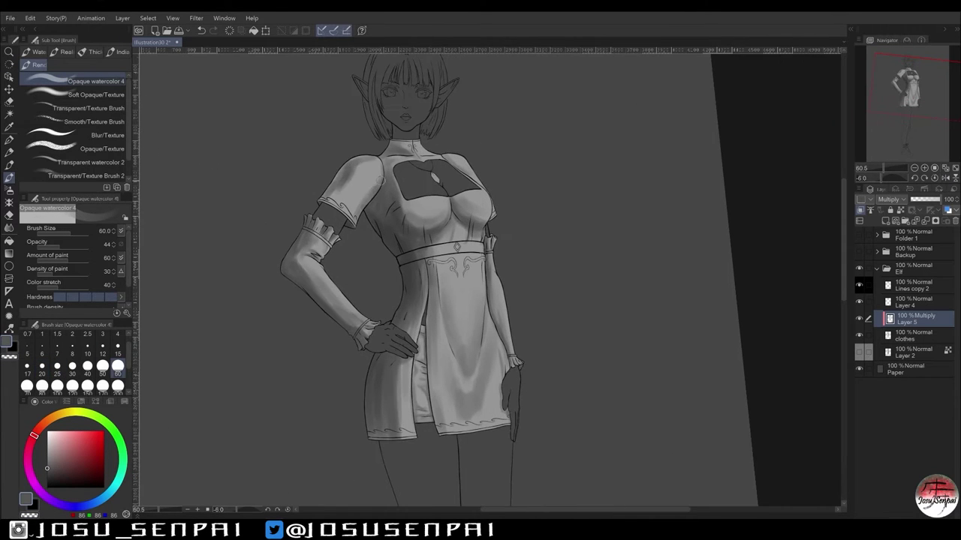
{"action": "key", "text": "h"}
{"action": "key", "text": "h"}
{"action": "key", "text": "ctrl+0"}
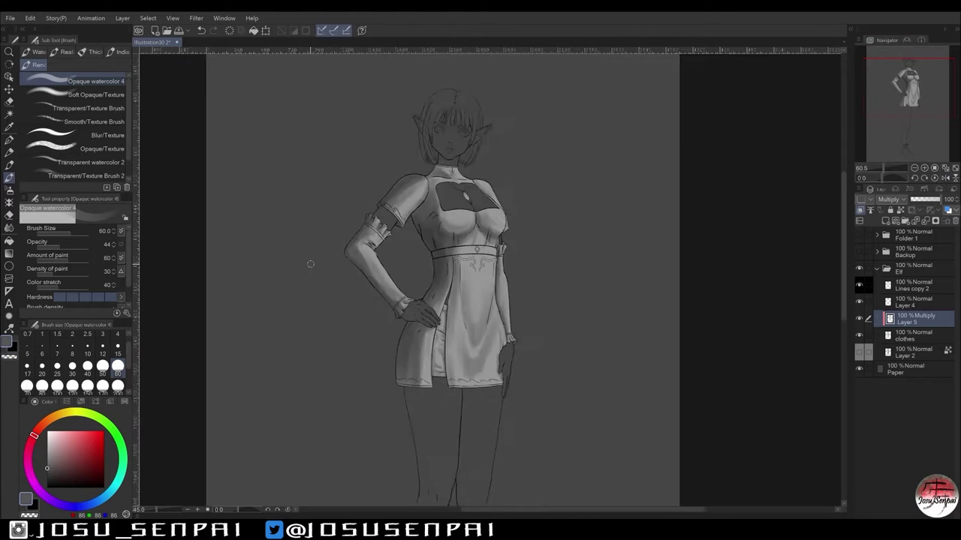
Blend the shoulder sleeve's shadows with the brush at size 40.
{"action": "key", "text": "h"}
{"action": "key", "text": "bracketleft"}
{"action": "key", "text": "bracketleft"}
{"action": "key", "text": "h"}
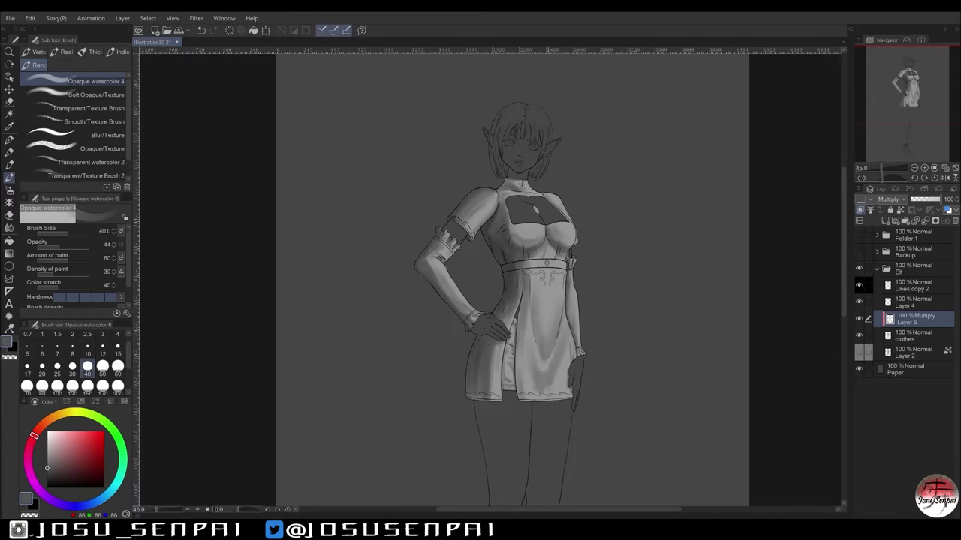
Refine the shading across the sleeves and upper dress at size 40, checking the balance in mirrored view.
{"action": "key", "text": "ctrl+plus"}
{"action": "key", "text": "ctrl+plus"}
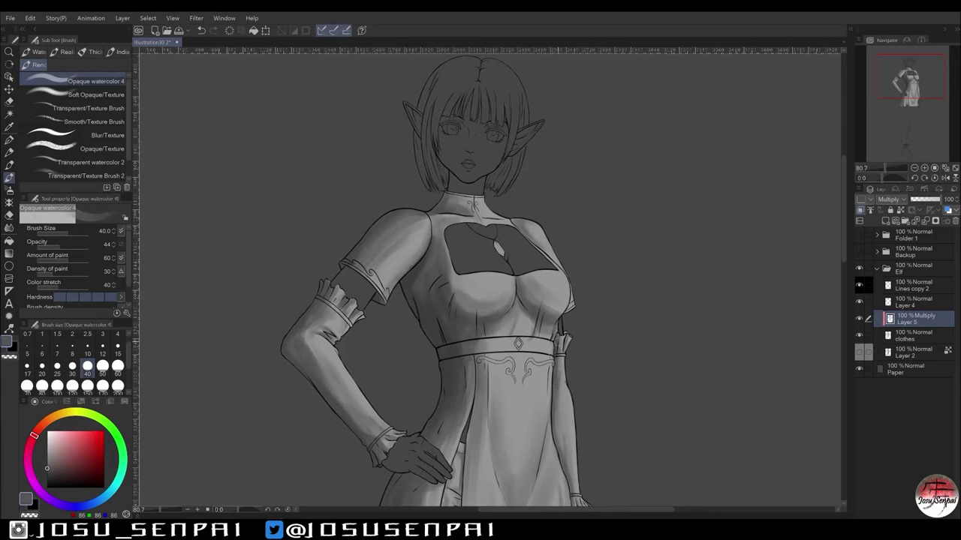
{"action": "key", "text": "ctrl+minus"}
{"action": "key", "text": "ctrl+minus"}
{"action": "key", "text": "h"}
{"action": "key", "text": "h"}
{"action": "key", "text": "h"}
{"action": "key", "text": "h"}
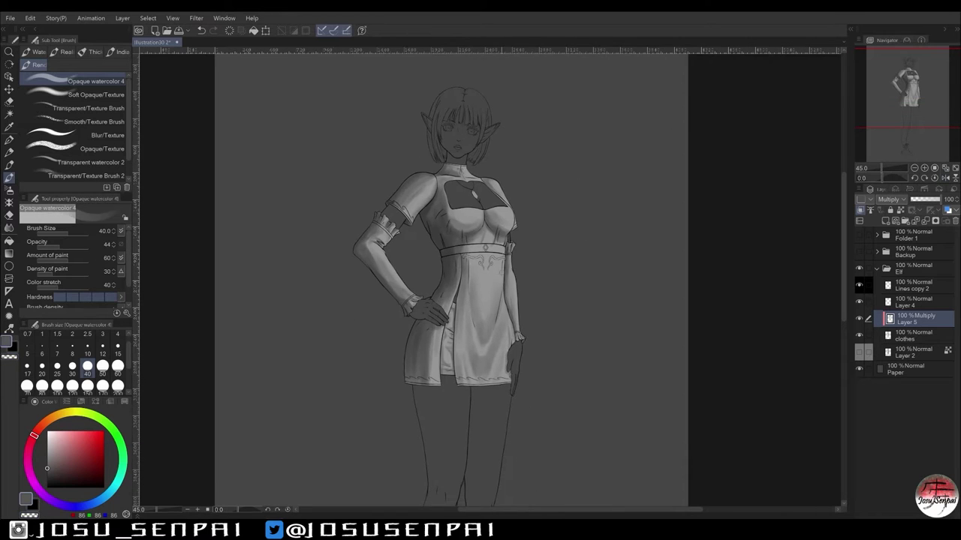
Lighten parts of the clothing shadows with transparent color at size 40, checking the whole figure in mirrored view.
{"action": "key", "text": "ctrl+minus"}
{"action": "key", "text": "ctrl+plus"}
{"action": "key", "text": "ctrl+minus"}
{"action": "key", "text": "ctrl+plus"}
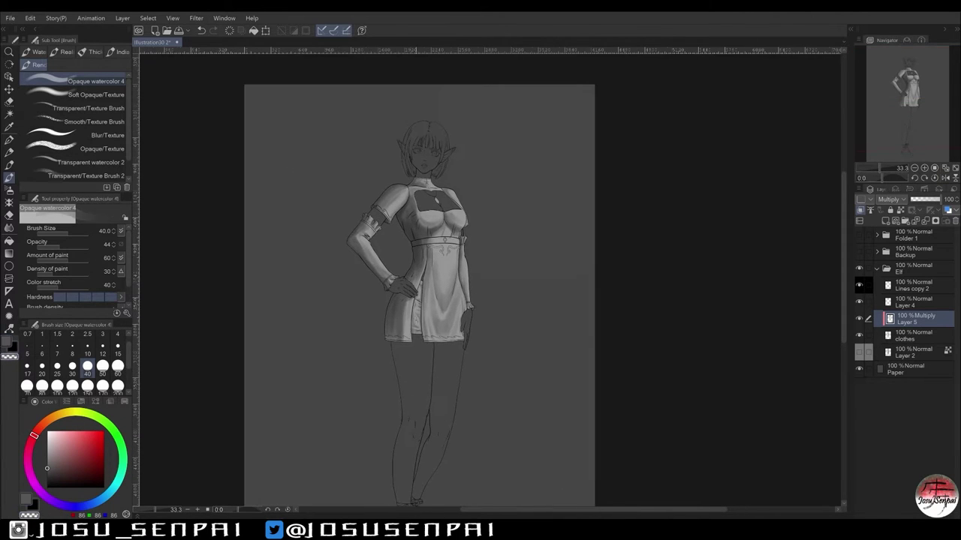
{"action": "key", "text": "h"}
{"action": "key", "text": "h"}
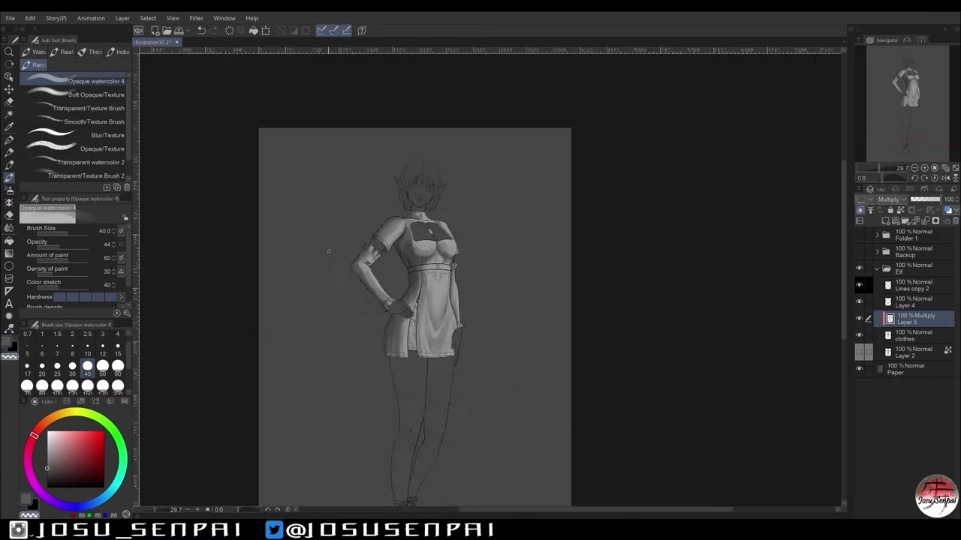
Touch up the clothing shading with the brush reduced to size 25 and save the illustration.
{"action": "key", "text": "ctrl+plus"}
{"action": "key", "text": "ctrl+plus"}
{"action": "key", "text": "bracketright"}
{"action": "key", "text": "ctrl+minus"}
{"action": "key", "text": "ctrl+minus"}
{"action": "key", "text": "bracketleft"}
{"action": "key", "text": "bracketleft"}
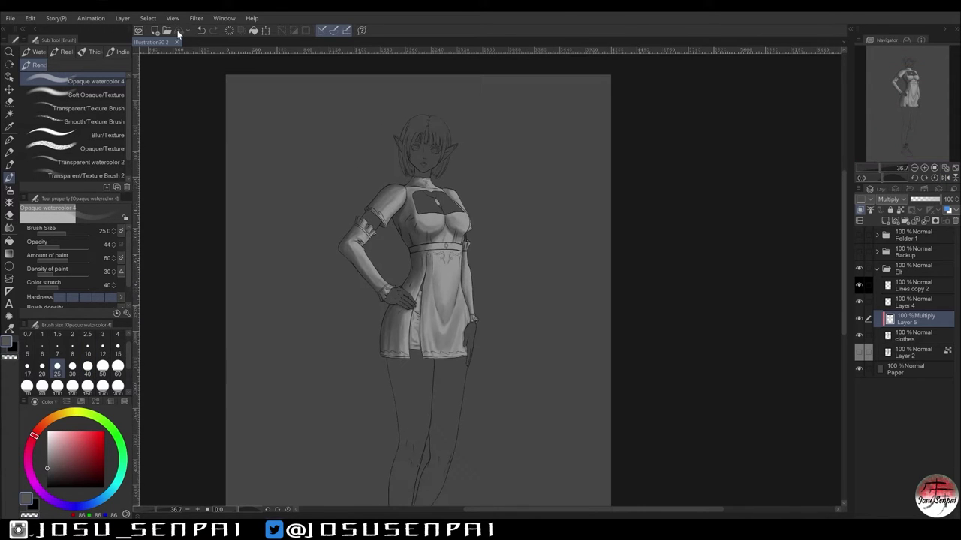
Smooth the elbow shading on the bent arm's sleeve with the Transparent/Texture Brush at size 25 and opacity 51.
{"action": "key", "text": "ctrl+plus"}
{"action": "key", "text": "ctrl+plus"}
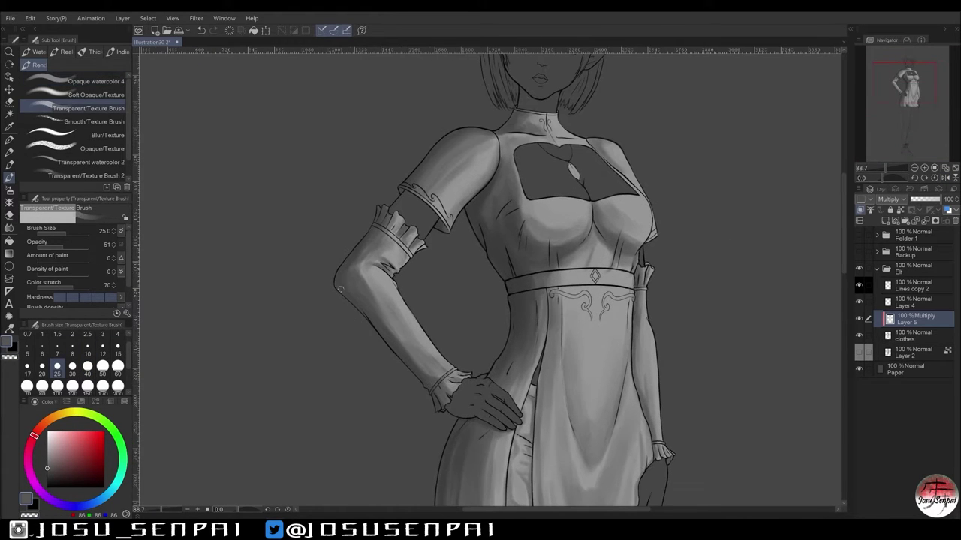
{"action": "key", "text": "h"}
{"action": "key", "text": "h"}
{"action": "left_click_drag", "start_coordinate": [353, 272], "coordinate": [357, 266]}
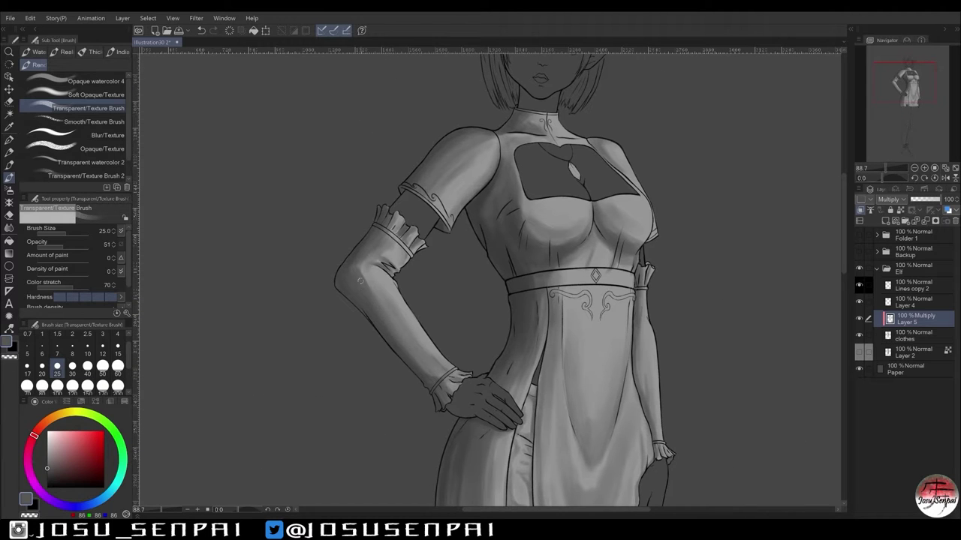
Smooth the shading on the bent arm's lower sleeve at sizes 15 and 20, checking it in mirrored view.
{"action": "key", "text": "h"}
{"action": "key", "text": "h"}
{"action": "key", "text": "bracketleft"}
{"action": "scroll", "coordinate": [418, 322], "scroll_direction": "up", "scroll_amount": 3}
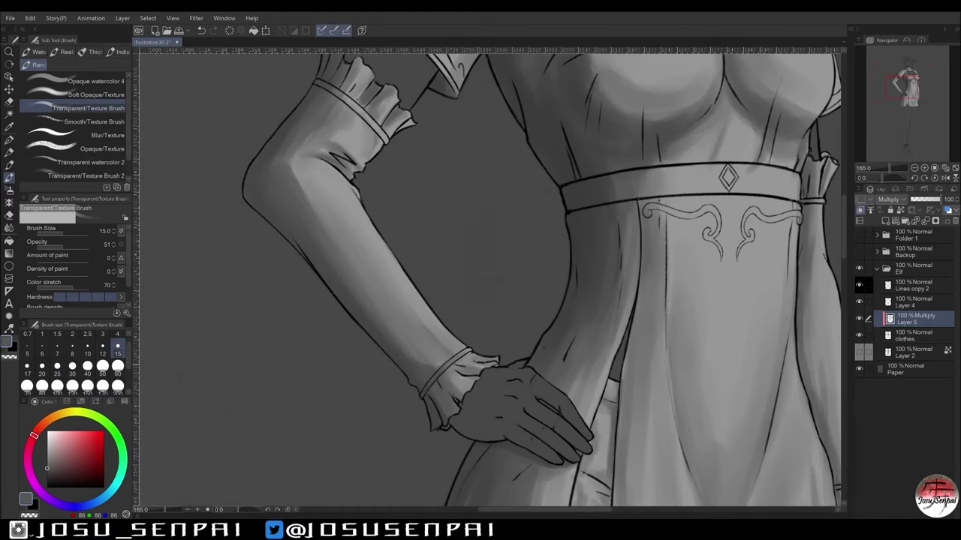
{"action": "scroll", "coordinate": [294, 285], "scroll_direction": "down", "scroll_amount": 2}
{"action": "key", "text": "h"}
{"action": "key", "text": "h"}
{"action": "key", "text": "h"}
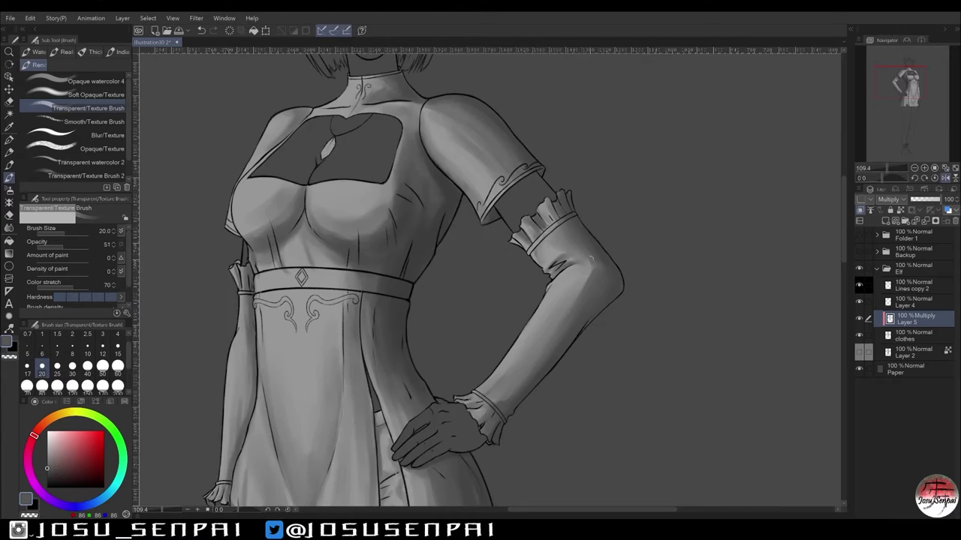
Refine the fine shading around the bent elbow and its sleeve folds with the brush reduced to size 10.
{"action": "key", "text": "h"}
{"action": "scroll", "coordinate": [406, 243], "scroll_direction": "up", "scroll_amount": 3}
{"action": "key", "text": "bracketleft"}
{"action": "key", "text": "h"}
{"action": "key", "text": "h"}
{"action": "key", "text": "h"}
{"action": "key", "text": "h"}
{"action": "scroll", "coordinate": [512, 329], "scroll_direction": "up", "scroll_amount": 1}
{"action": "key", "text": "bracketleft"}
{"action": "scroll", "coordinate": [380, 215], "scroll_direction": "down", "scroll_amount": 3}
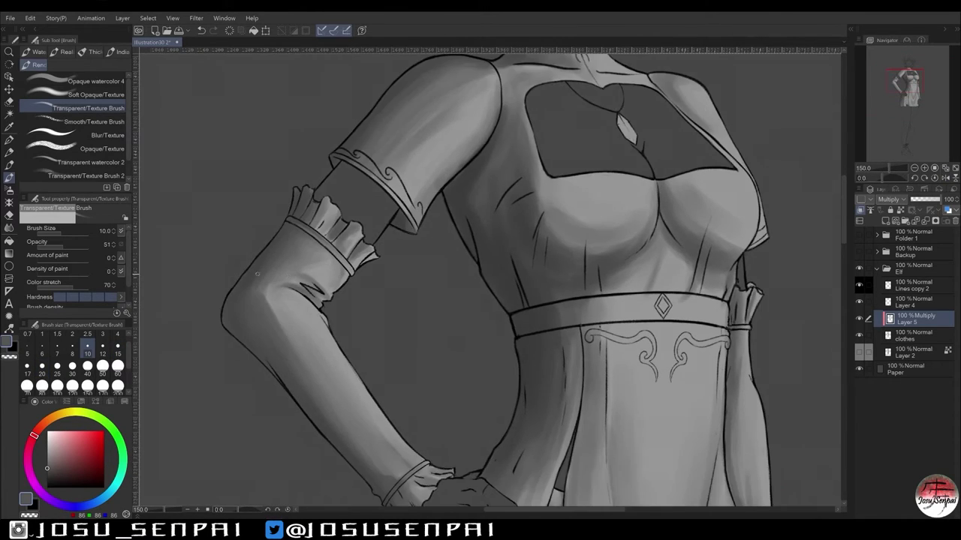
Blend the shading across the puffed upper sleeve at size 25, comparing normal and mirrored views.
{"action": "key", "text": "h"}
{"action": "key", "text": "bracketright"}
{"action": "key", "text": "bracketright"}
{"action": "key", "text": "bracketright"}
{"action": "key", "text": "h"}
{"action": "key", "text": "h"}
{"action": "key", "text": "h"}
{"action": "key", "text": "h"}
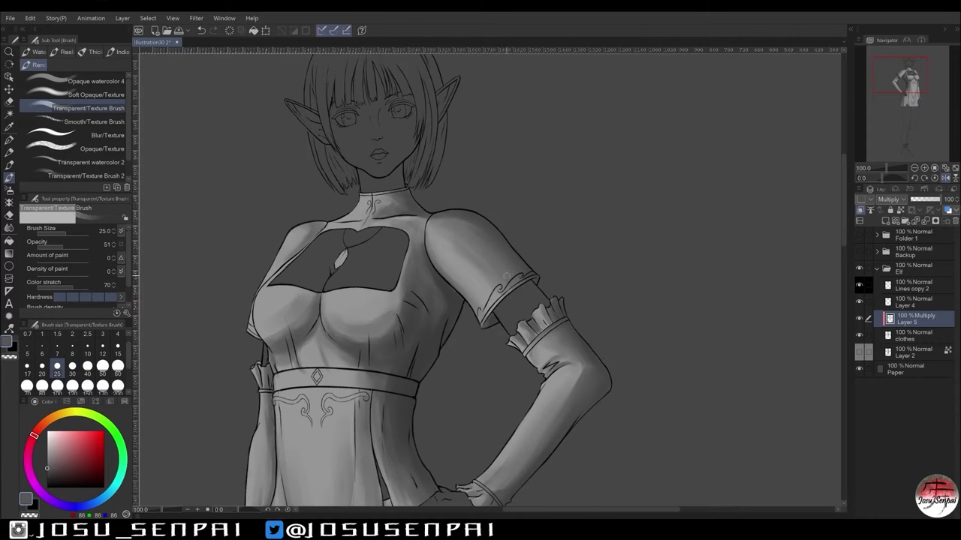
Soften the broader clothing shadows with the Transparent/Texture Brush at size 40 and check the whole figure mirrored.
{"action": "scroll", "coordinate": [522, 275], "scroll_direction": "down", "scroll_amount": 4}
{"action": "scroll", "coordinate": [522, 275], "scroll_direction": "up", "scroll_amount": 3}
{"action": "key", "text": "h"}
{"action": "key", "text": "h"}
{"action": "key", "text": "h"}
{"action": "key", "text": "h"}
{"action": "key", "text": "bracketright"}
{"action": "key", "text": "bracketright"}
{"action": "scroll", "coordinate": [368, 403], "scroll_direction": "down", "scroll_amount": 3}
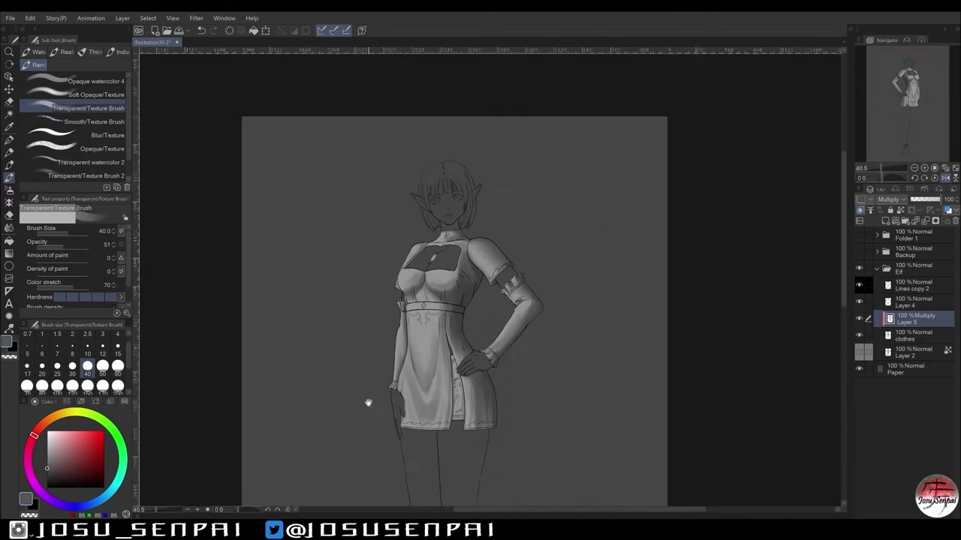
Touch up the sleeve shading at size 25 and check it against the full outfit in unmirrored view.
{"action": "scroll", "coordinate": [431, 257], "scroll_direction": "up", "scroll_amount": 4}
{"action": "key", "text": "bracketleft"}
{"action": "key", "text": "bracketleft"}
{"action": "key", "text": "h"}
{"action": "scroll", "coordinate": [543, 309], "scroll_direction": "down", "scroll_amount": 4}
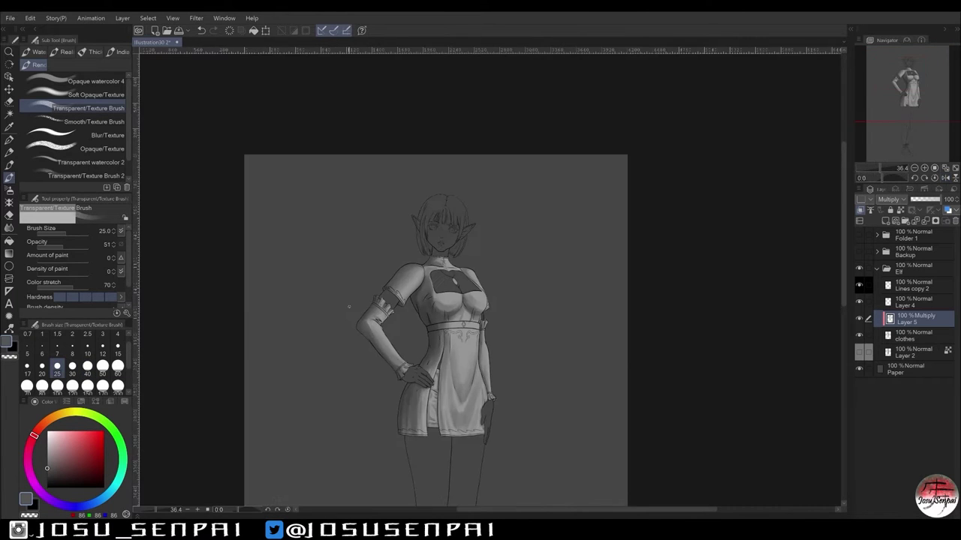
Balance the light and shadow on the bodice and sleeves at size 25, repeatedly comparing normal and mirrored views.
{"action": "scroll", "coordinate": [453, 255], "scroll_direction": "up", "scroll_amount": 3}
{"action": "key", "text": "h"}
{"action": "key", "text": "h"}
{"action": "key", "text": "h"}
{"action": "key", "text": "h"}
{"action": "scroll", "coordinate": [450, 285], "scroll_direction": "up", "scroll_amount": 1}
{"action": "key", "text": "h"}
{"action": "key", "text": "h"}
{"action": "scroll", "coordinate": [401, 229], "scroll_direction": "down", "scroll_amount": 2}
{"action": "key", "text": "h"}
{"action": "key", "text": "h"}
{"action": "key", "text": "h"}
{"action": "key", "text": "h"}
{"action": "key", "text": "h"}
{"action": "key", "text": "h"}
{"action": "key", "text": "h"}
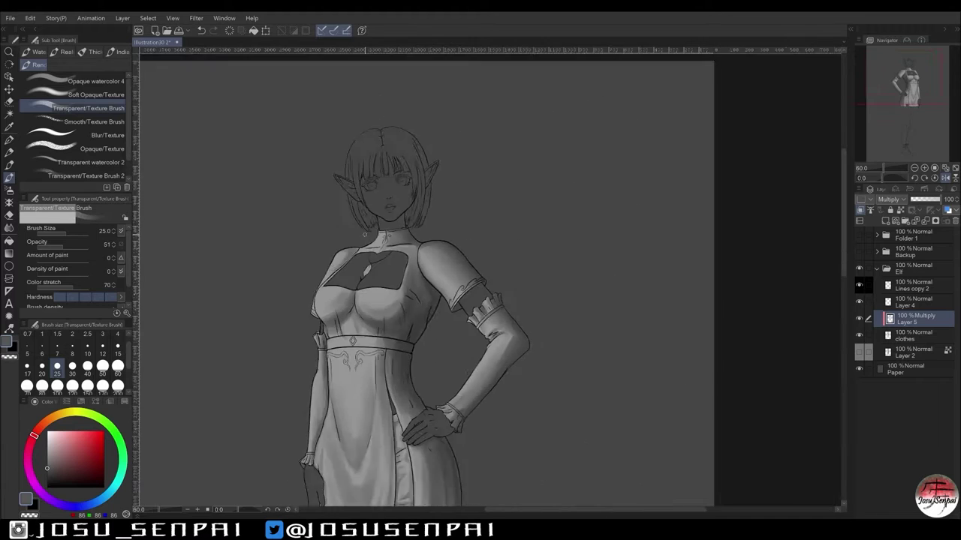
Rework the upper dress shading with Opaque watercolor 4 and blend it using the Transparent/Texture Brush at size 30.
{"action": "key", "text": "h"}
{"action": "scroll", "coordinate": [488, 285], "scroll_direction": "up", "scroll_amount": 2}
{"action": "left_click", "coordinate": [96, 81]}
{"action": "left_click", "coordinate": [88, 108]}
{"action": "scroll", "coordinate": [488, 285], "scroll_direction": "down", "scroll_amount": 3}
{"action": "key", "text": "h"}
{"action": "scroll", "coordinate": [548, 340], "scroll_direction": "up", "scroll_amount": 3}
{"action": "key", "text": "h"}
{"action": "key", "text": "h"}
{"action": "key", "text": "h"}
{"action": "key", "text": "h"}
{"action": "key", "text": "h"}
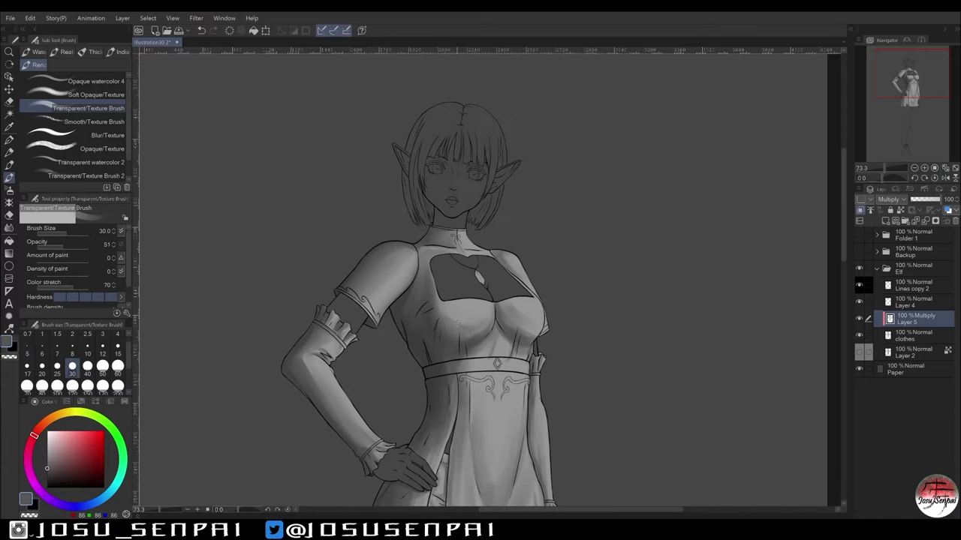
Soften the shading beneath the bust at size 30, checking the upper body in normal and mirrored views.
{"action": "scroll", "coordinate": [439, 342], "scroll_direction": "down", "scroll_amount": 2}
{"action": "scroll", "coordinate": [445, 332], "scroll_direction": "up", "scroll_amount": 1}
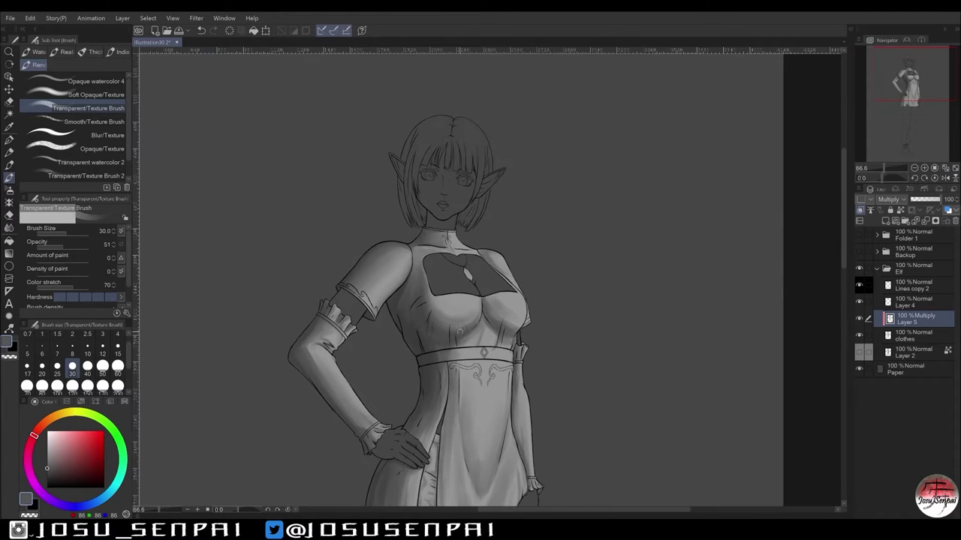
{"action": "key", "text": "h"}
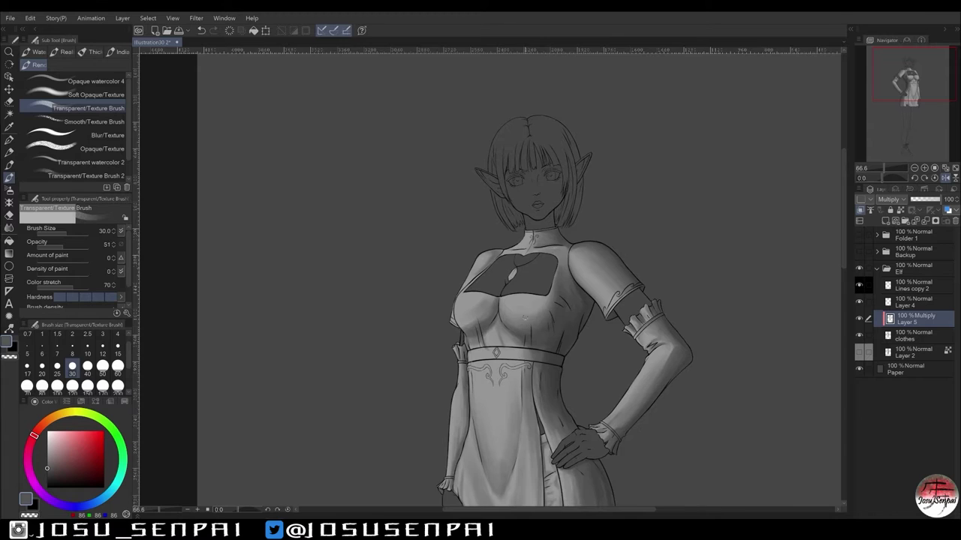
{"action": "key", "text": "h"}
{"action": "key", "text": "h"}
{"action": "key", "text": "h"}
{"action": "key", "text": "h"}
{"action": "key", "text": "h"}
{"action": "scroll", "coordinate": [488, 285], "scroll_direction": "down", "scroll_amount": 1}
{"action": "key", "text": "h"}
{"action": "key", "text": "h"}
{"action": "key", "text": "h"}
{"action": "key", "text": "h"}
Add shading with Opaque watercolor 4 at size 12 and lighten the bust shadow using transparent color at size 30.
{"action": "left_click", "coordinate": [95, 81]}
{"action": "scroll", "coordinate": [463, 179], "scroll_direction": "up", "scroll_amount": 3}
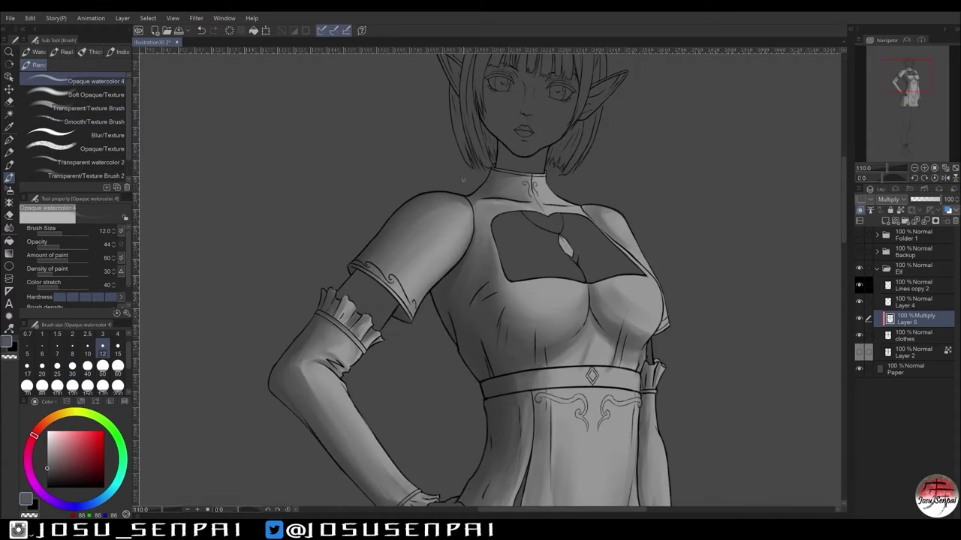
{"action": "left_click", "coordinate": [88, 109]}
{"action": "scroll", "coordinate": [433, 276], "scroll_direction": "down", "scroll_amount": 5}
{"action": "scroll", "coordinate": [433, 276], "scroll_direction": "up", "scroll_amount": 5}
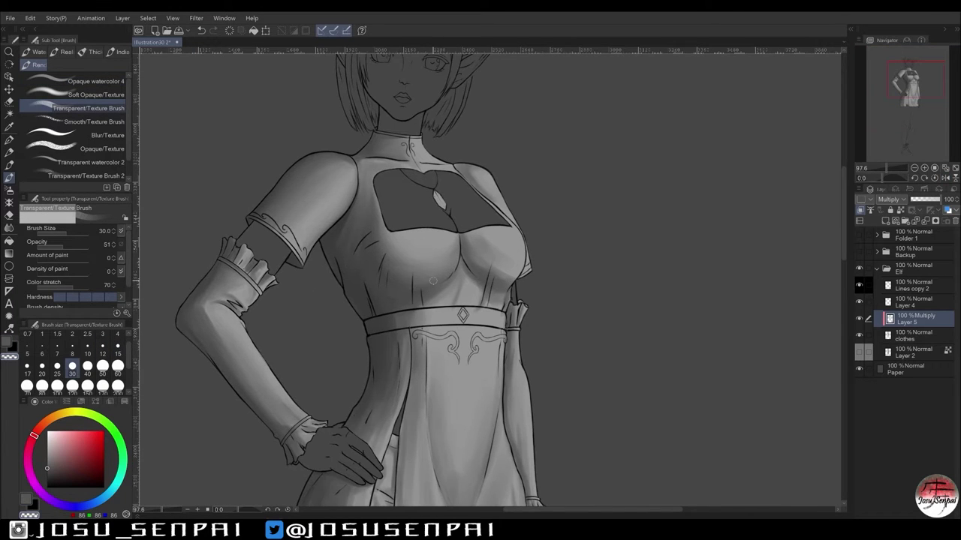
Darken the side of the bodice with Opaque watercolor 4 at size 25 and blend it with the Transparent/Texture Brush.
{"action": "left_click", "coordinate": [96, 81]}
{"action": "key", "text": "h"}
{"action": "key", "text": "h"}
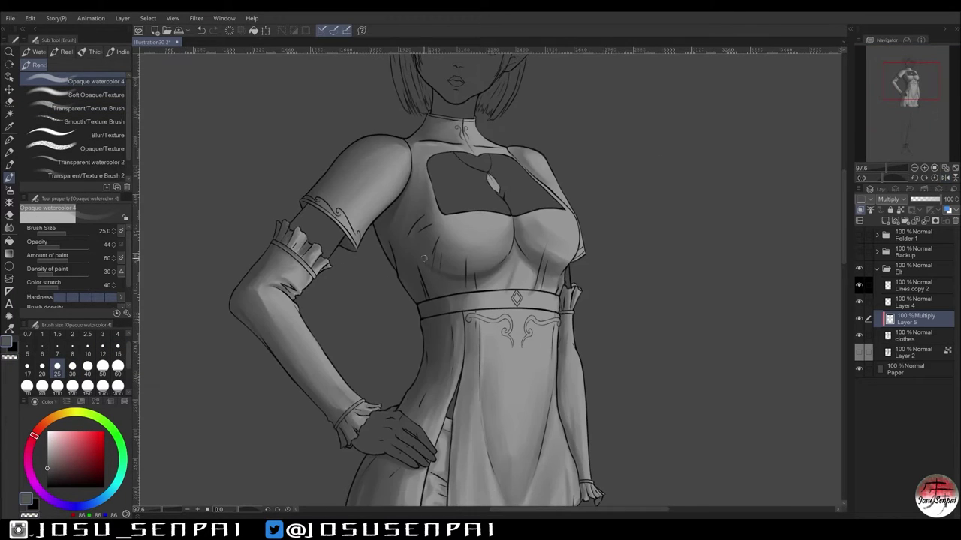
{"action": "key", "text": "h"}
{"action": "key", "text": "h"}
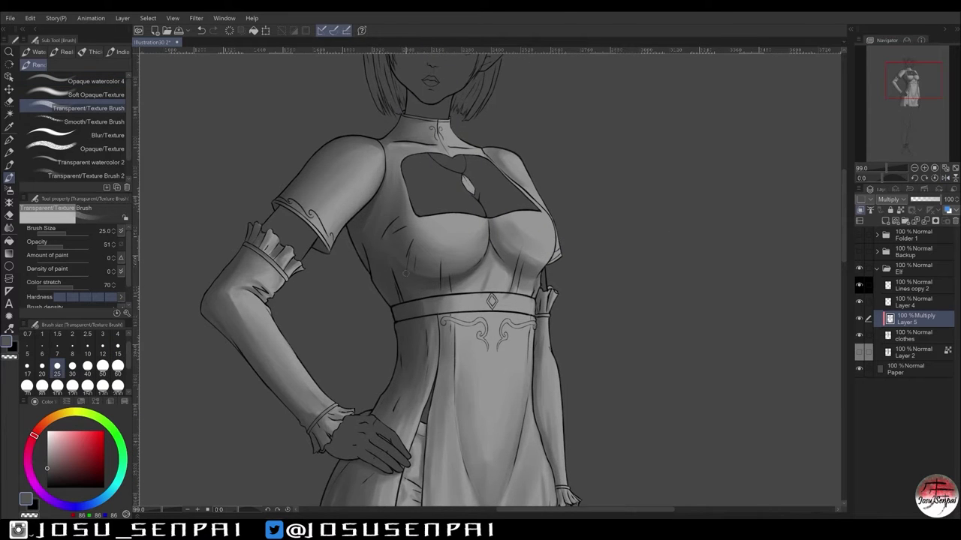
{"action": "key", "text": "h"}
{"action": "key", "text": "h"}
Deepen the bodice side and upper sleeve shadows with Opaque watercolor 4 at sizes 25 and 12.
{"action": "scroll", "coordinate": [453, 278], "scroll_direction": "down", "scroll_amount": 5}
{"action": "scroll", "coordinate": [402, 287], "scroll_direction": "up", "scroll_amount": 4}
{"action": "key", "text": "h"}
{"action": "key", "text": "h"}
{"action": "scroll", "coordinate": [404, 287], "scroll_direction": "down", "scroll_amount": 2}
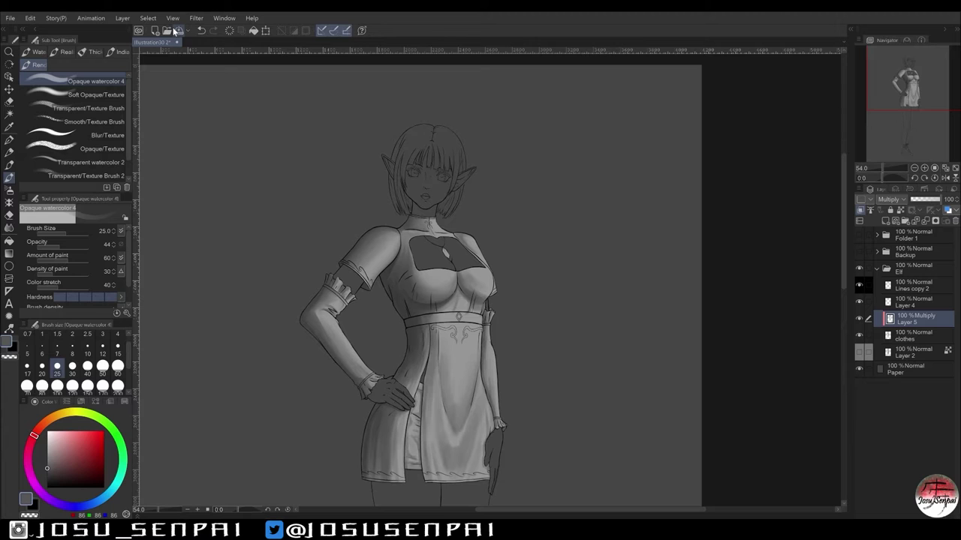
{"action": "scroll", "coordinate": [396, 304], "scroll_direction": "up", "scroll_amount": 3}
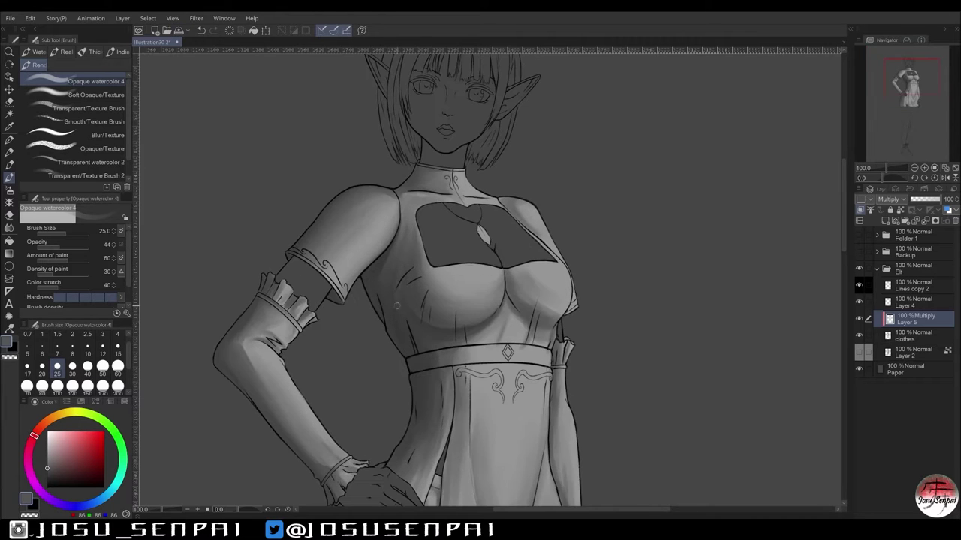
{"action": "key", "text": "h"}
{"action": "key", "text": "h"}
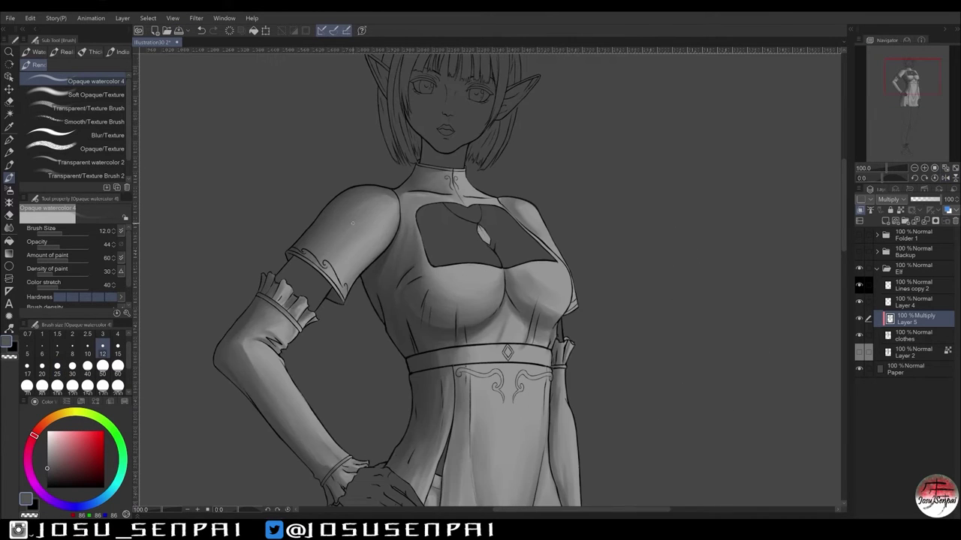
Blend the new sleeve and bodice shadows with the Transparent/Texture Brush, setting its size to 25.
{"action": "left_click", "coordinate": [89, 108]}
{"action": "key", "text": "h"}
{"action": "key", "text": "h"}
{"action": "key", "text": "h"}
{"action": "key", "text": "h"}
{"action": "scroll", "coordinate": [241, 223], "scroll_direction": "down", "scroll_amount": 2}
{"action": "left_click", "coordinate": [59, 365]}
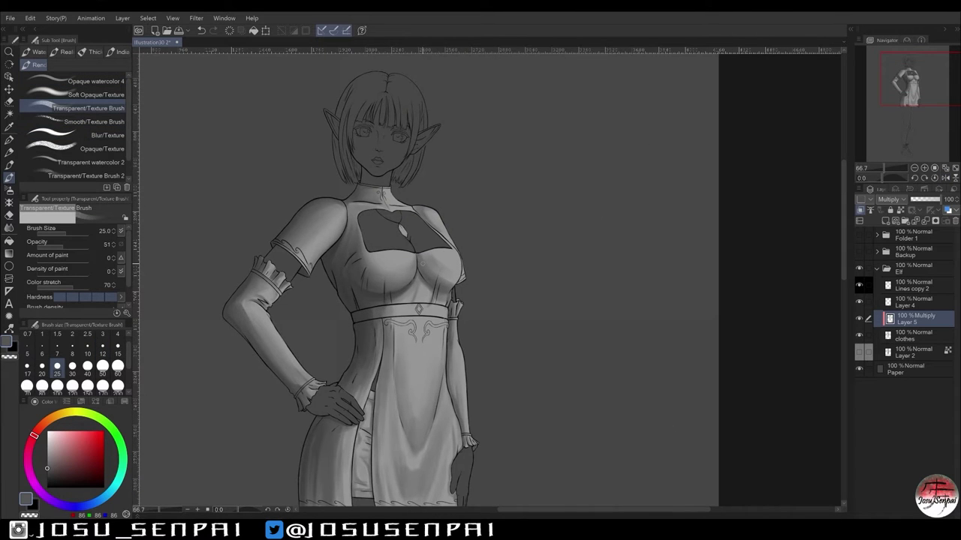
Even out the bust and bodice shading at size 25, checking the figure in normal and mirrored views.
{"action": "key", "text": "h"}
{"action": "key", "text": "h"}
{"action": "key", "text": "h"}
{"action": "key", "text": "h"}
{"action": "key", "text": "h"}
{"action": "key", "text": "h"}
{"action": "scroll", "coordinate": [488, 278], "scroll_direction": "down", "scroll_amount": 2}
{"action": "scroll", "coordinate": [488, 278], "scroll_direction": "up", "scroll_amount": 3}
{"action": "key", "text": "h"}
{"action": "key", "text": "h"}
{"action": "key", "text": "h"}
{"action": "key", "text": "h"}
{"action": "scroll", "coordinate": [488, 277], "scroll_direction": "down", "scroll_amount": 1}
Strengthen the bust shadows with Opaque watercolor 4 and soften them with the Transparent/Texture Brush at size 15.
{"action": "left_click", "coordinate": [96, 81]}
{"action": "key", "text": "h"}
{"action": "key", "text": "h"}
{"action": "key", "text": "h"}
{"action": "left_click", "coordinate": [89, 109]}
{"action": "left_click", "coordinate": [117, 347]}
{"action": "key", "text": "ctrl+@"}
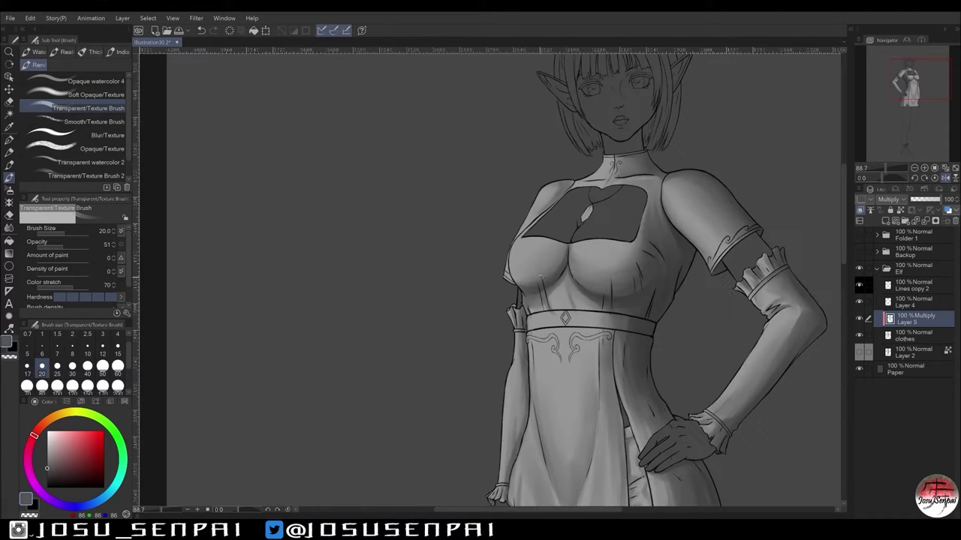
Refine the shadow edges between and below the breasts at size 15, comparing normal and mirrored views.
{"action": "key", "text": "h"}
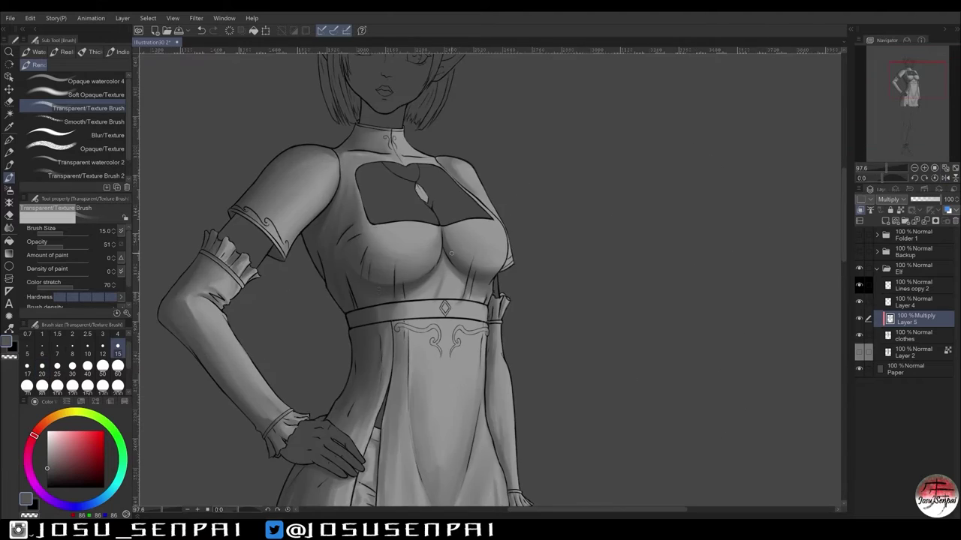
{"action": "key", "text": "h"}
{"action": "scroll", "coordinate": [270, 196], "scroll_direction": "down", "scroll_amount": 2}
{"action": "key", "text": "bracketleft"}
{"action": "scroll", "coordinate": [271, 196], "scroll_direction": "up", "scroll_amount": 4}
{"action": "key", "text": "h"}
{"action": "key", "text": "h"}
{"action": "key", "text": "h"}
{"action": "key", "text": "h"}
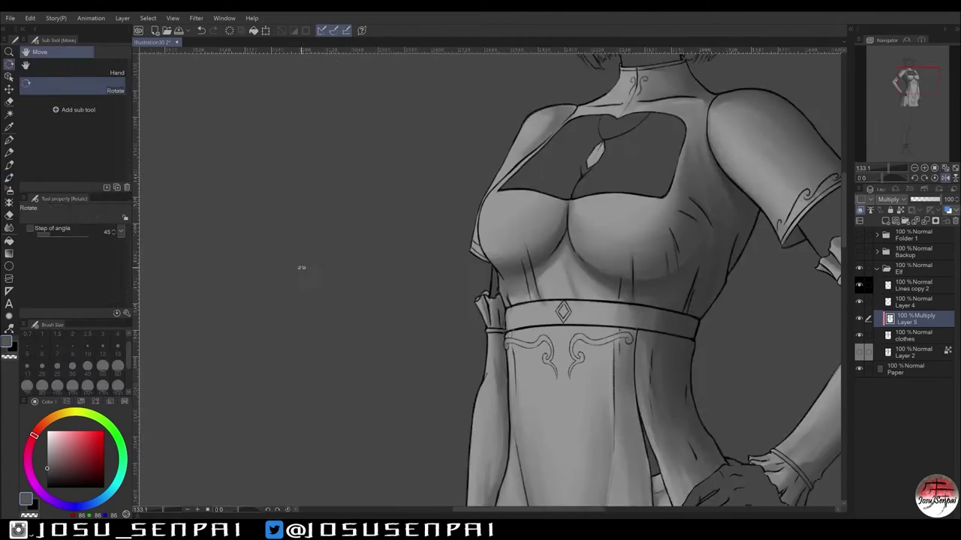
Shade the bodice with Opaque watercolor 4 at size 15 and blend it using the Transparent/Texture Brush at size 30.
{"action": "key", "text": "bracketright"}
{"action": "left_click_drag", "start_coordinate": [300, 268], "coordinate": [489, 237]}
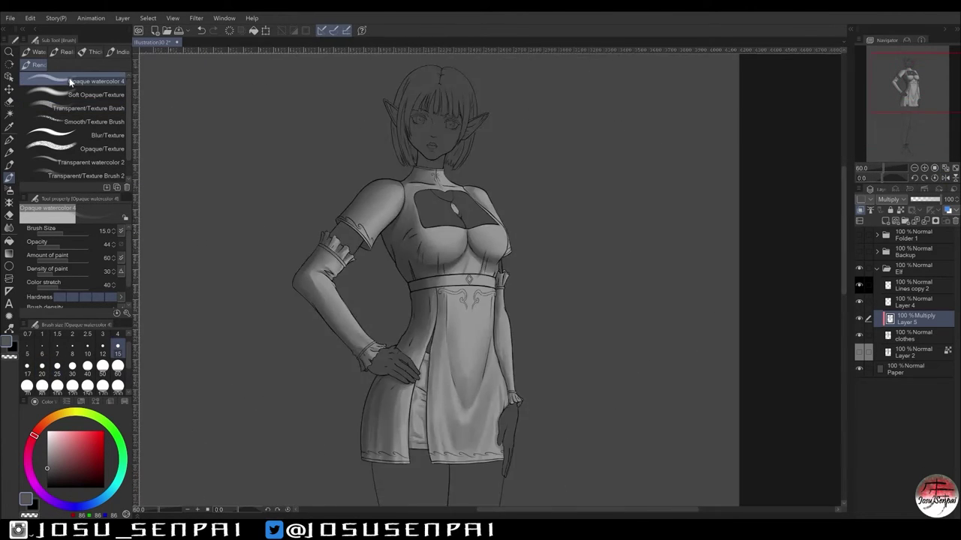
{"action": "scroll", "coordinate": [310, 197], "scroll_direction": "up", "scroll_amount": 2}
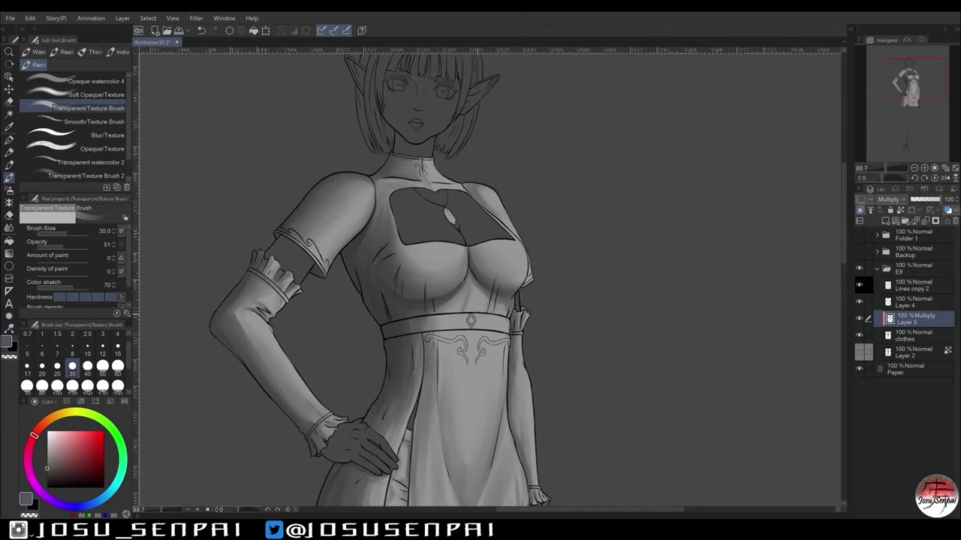
{"action": "key", "text": "h"}
{"action": "key", "text": "h"}
{"action": "key", "text": "h"}
{"action": "key", "text": "h"}
{"action": "scroll", "coordinate": [364, 255], "scroll_direction": "up", "scroll_amount": 1}
Touch up the collar and upper bodice, alternating Opaque watercolor 4 and the Transparent/Texture Brush with transparent color at size 20.
{"action": "key", "text": "period"}
{"action": "key", "text": "period"}
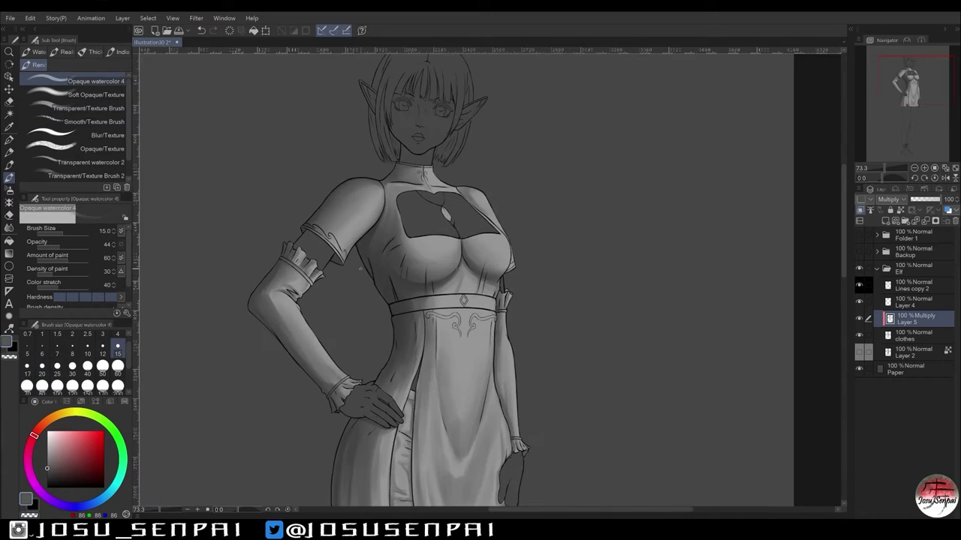
{"action": "key", "text": "comma"}
{"action": "key", "text": "comma"}
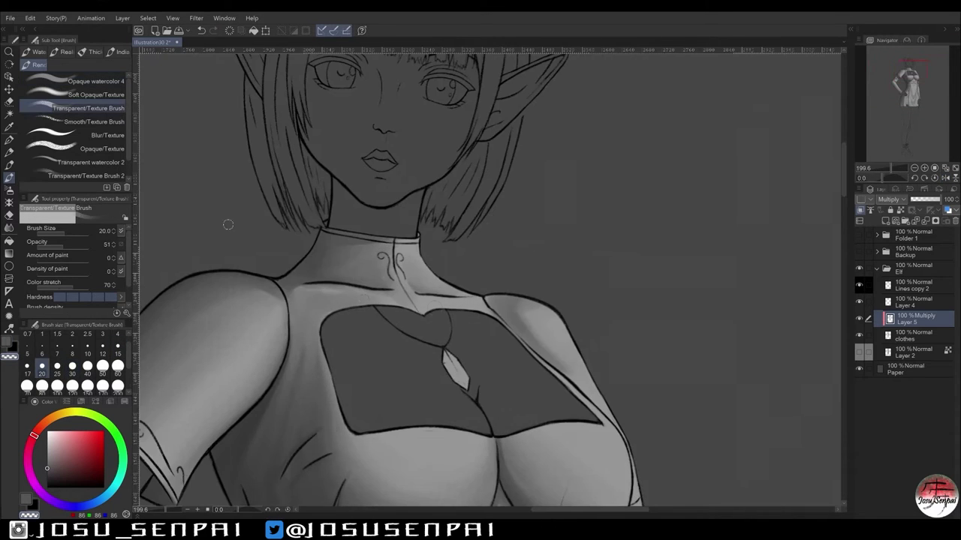
{"action": "key", "text": "period"}
{"action": "scroll", "coordinate": [225, 221], "scroll_direction": "down", "scroll_amount": 5}
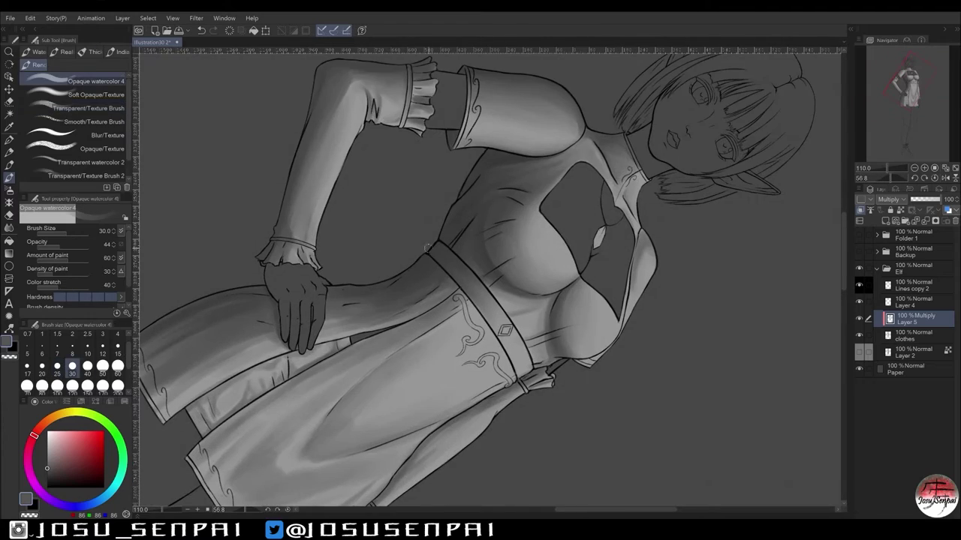
Shade the waist above the belt with Opaque watercolor 4 and soften the dress using the Transparent/Texture Brush at size 50.
{"action": "key", "text": "bracketright"}
{"action": "key", "text": "ctrl+0"}
{"action": "key", "text": "bracketright"}
{"action": "key", "text": "bracketright"}
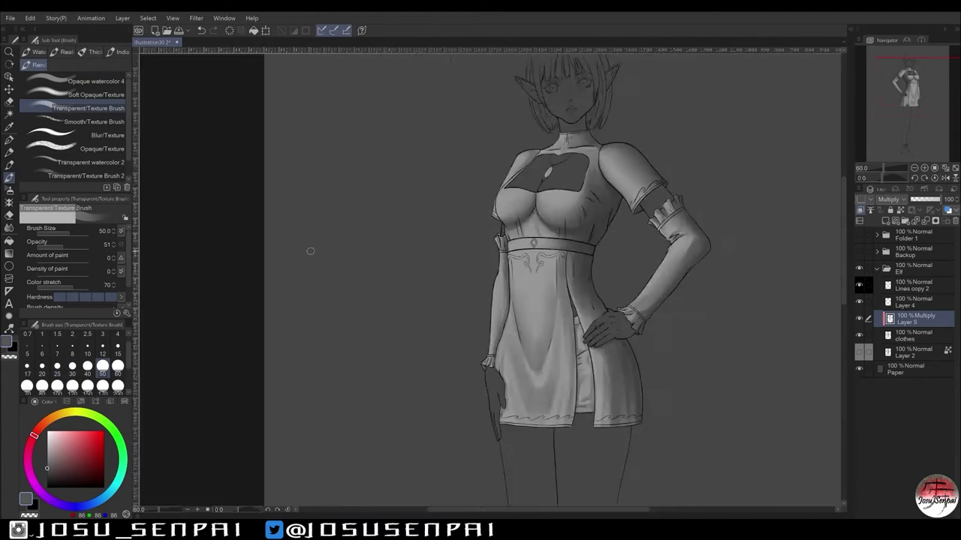
Refine the bust and bodice shading up close with the Transparent/Texture Brush reduced to size 20.
{"action": "key", "text": "bracketleft"}
{"action": "key", "text": "bracketleft"}
{"action": "key", "text": "bracketleft"}
{"action": "key", "text": "bracketleft"}
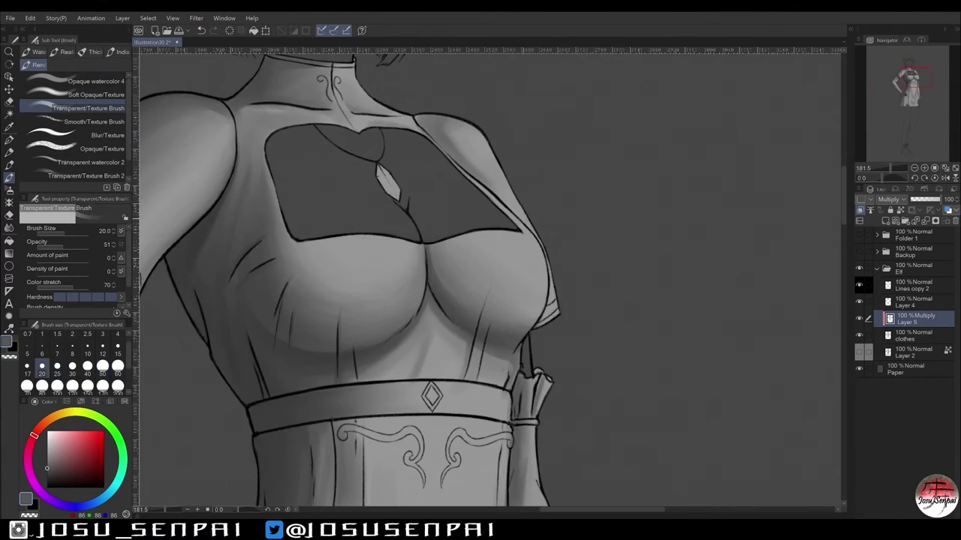
Blend the front of the dress and the lowered arm's sleeve with the Transparent/Texture Brush at size 25.
{"action": "key", "text": "h"}
{"action": "key", "text": "ctrl+minus"}
{"action": "key", "text": "ctrl+minus"}
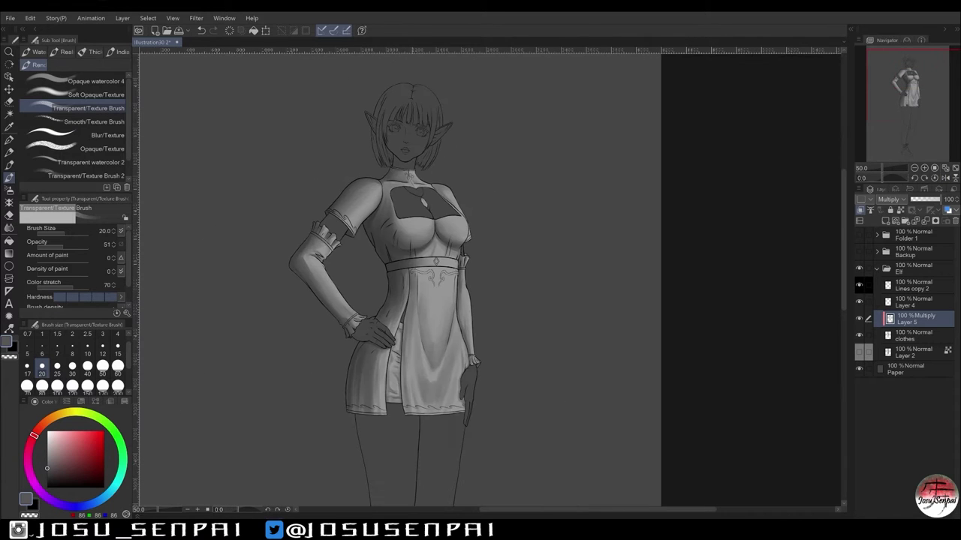
{"action": "scroll", "coordinate": [446, 281], "scroll_direction": "up", "scroll_amount": 5}
{"action": "key", "text": "bracketright"}
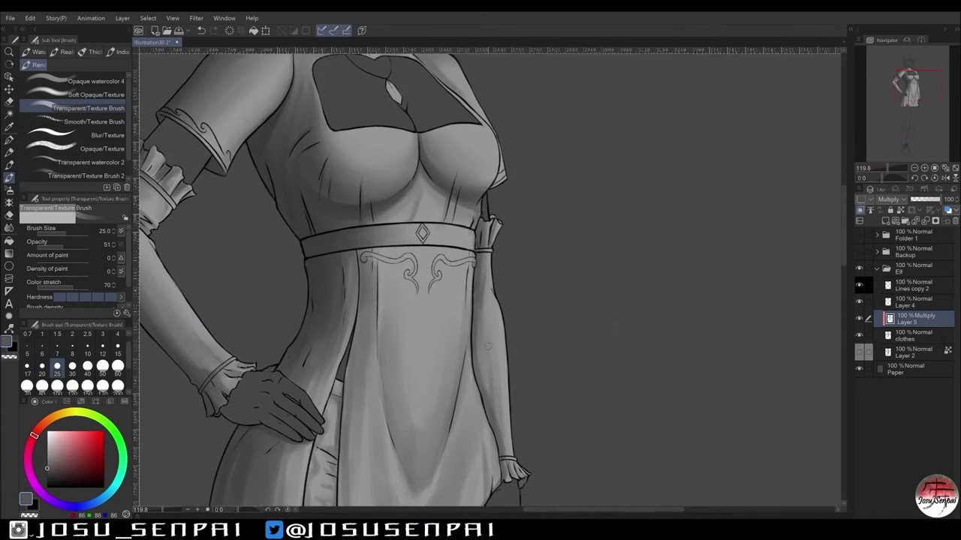
{"action": "key", "text": "h"}
{"action": "key", "text": "h"}
Shade the bodice and waist around the belt using Opaque watercolor 4, reducing the brush from size 15 to 12.
{"action": "left_click", "coordinate": [95, 81]}
{"action": "key", "text": "h"}
{"action": "key", "text": "ctrl+plus"}
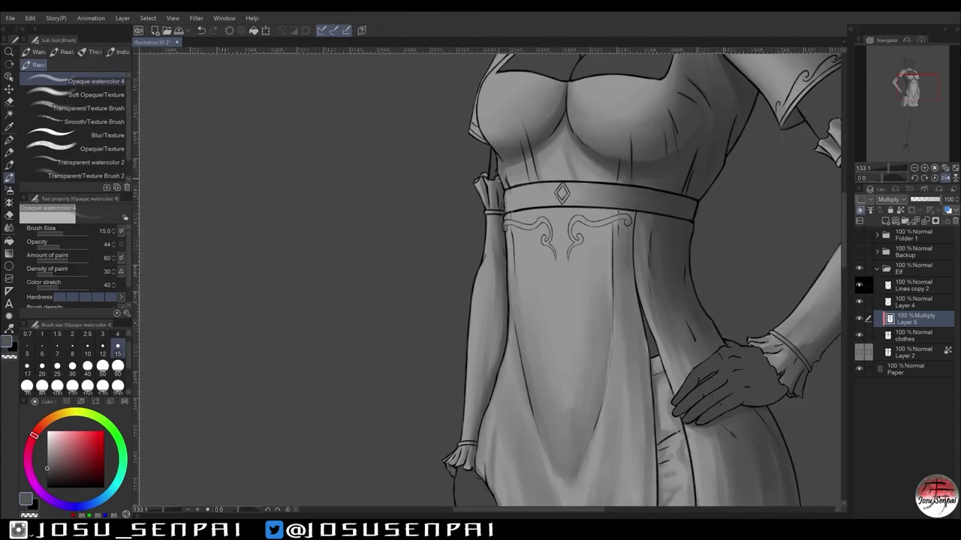
{"action": "key", "text": "ctrl+plus"}
{"action": "key", "text": "period"}
{"action": "key", "text": "period"}
{"action": "key", "text": "h"}
{"action": "scroll", "coordinate": [490, 292], "scroll_direction": "up", "scroll_amount": 3}
{"action": "key", "text": "comma"}
{"action": "key", "text": "comma"}
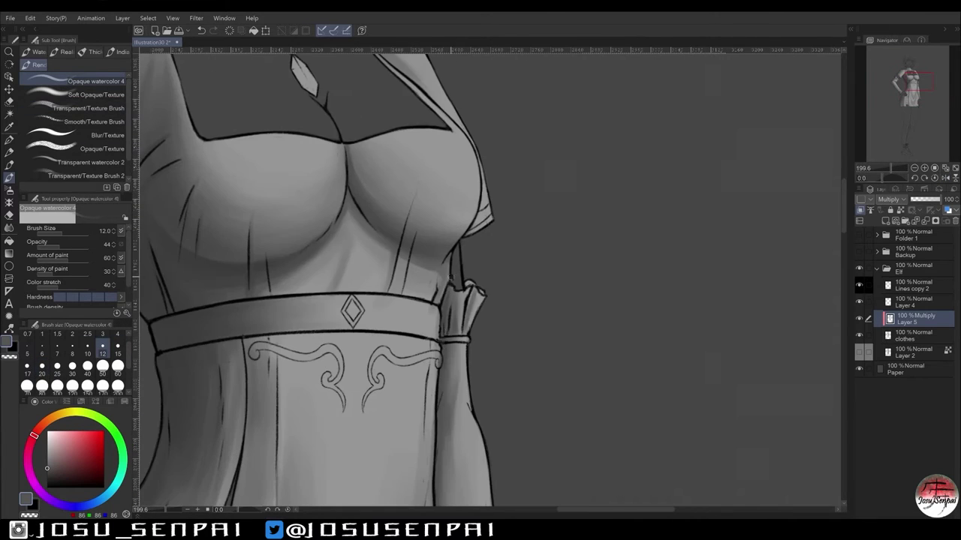
Refine the lowered sleeve and skirt with Opaque watercolor 4 at size 10, blending with the Transparent/Texture Brush at size 25.
{"action": "scroll", "coordinate": [392, 182], "scroll_direction": "down", "scroll_amount": 5}
{"action": "scroll", "coordinate": [406, 366], "scroll_direction": "up", "scroll_amount": 4}
{"action": "key", "text": "bracketleft"}
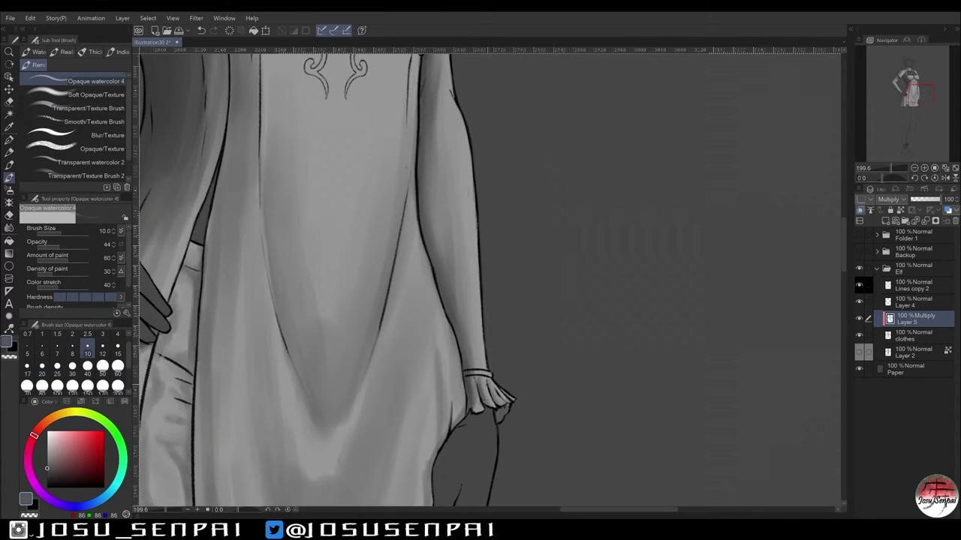
{"action": "scroll", "coordinate": [491, 318], "scroll_direction": "down", "scroll_amount": 5}
{"action": "scroll", "coordinate": [491, 319], "scroll_direction": "up", "scroll_amount": 5}
{"action": "key", "text": "period"}
{"action": "key", "text": "period"}
{"action": "left_click_drag", "start_coordinate": [525, 285], "coordinate": [570, 225]}
{"action": "scroll", "coordinate": [525, 285], "scroll_direction": "down", "scroll_amount": 2}
{"action": "scroll", "coordinate": [526, 284], "scroll_direction": "up", "scroll_amount": 2}
{"action": "left_click_drag", "start_coordinate": [526, 285], "coordinate": [471, 288]}
{"action": "scroll", "coordinate": [527, 284], "scroll_direction": "down", "scroll_amount": 3}
{"action": "scroll", "coordinate": [488, 226], "scroll_direction": "down", "scroll_amount": 2}
{"action": "scroll", "coordinate": [467, 288], "scroll_direction": "up", "scroll_amount": 2}
{"action": "scroll", "coordinate": [488, 285], "scroll_direction": "down", "scroll_amount": 2}
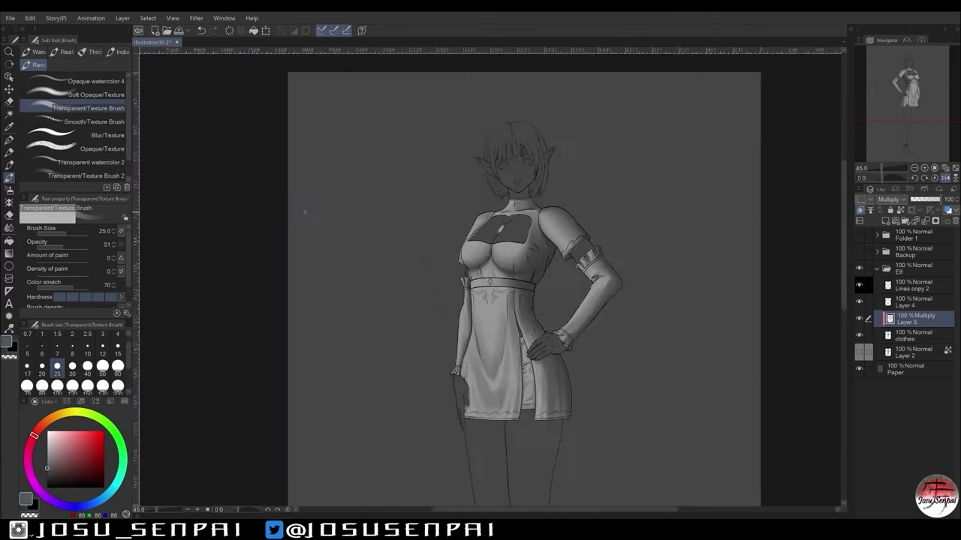
Deepen the bust and bodice shadows in near-black with Opaque watercolor 4 at size 10.
{"action": "key", "text": "h"}
{"action": "scroll", "coordinate": [488, 285], "scroll_direction": "up", "scroll_amount": 1}
{"action": "left_click", "coordinate": [96, 81]}
{"action": "scroll", "coordinate": [488, 285], "scroll_direction": "down", "scroll_amount": 2}
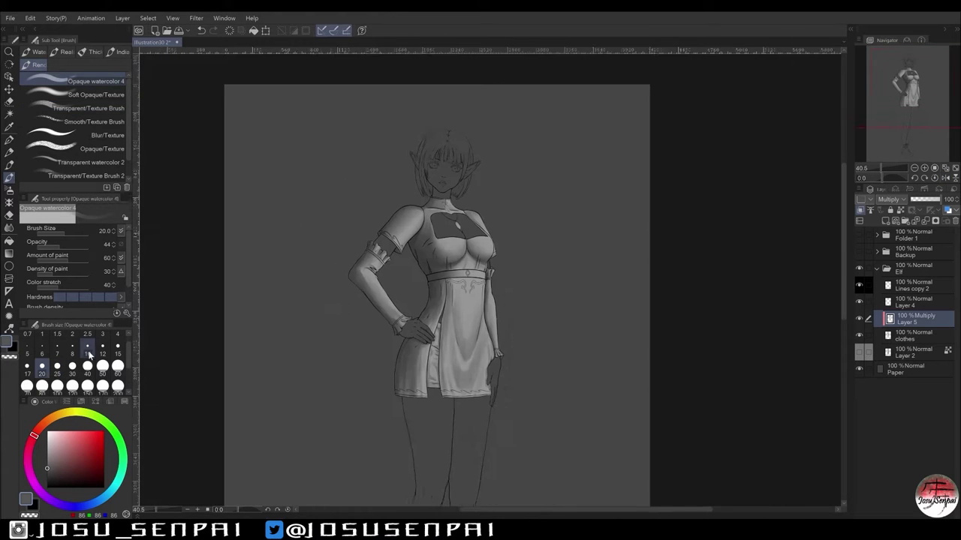
{"action": "scroll", "coordinate": [488, 285], "scroll_direction": "up", "scroll_amount": 3}
{"action": "key", "text": "bracketleft"}
{"action": "key", "text": "bracketleft"}
{"action": "key", "text": "bracketleft"}
{"action": "key", "text": "bracketleft"}
{"action": "key", "text": "x"}
{"action": "scroll", "coordinate": [488, 285], "scroll_direction": "down", "scroll_amount": 1}
{"action": "key", "text": "h"}
{"action": "scroll", "coordinate": [488, 285], "scroll_direction": "up", "scroll_amount": 1}
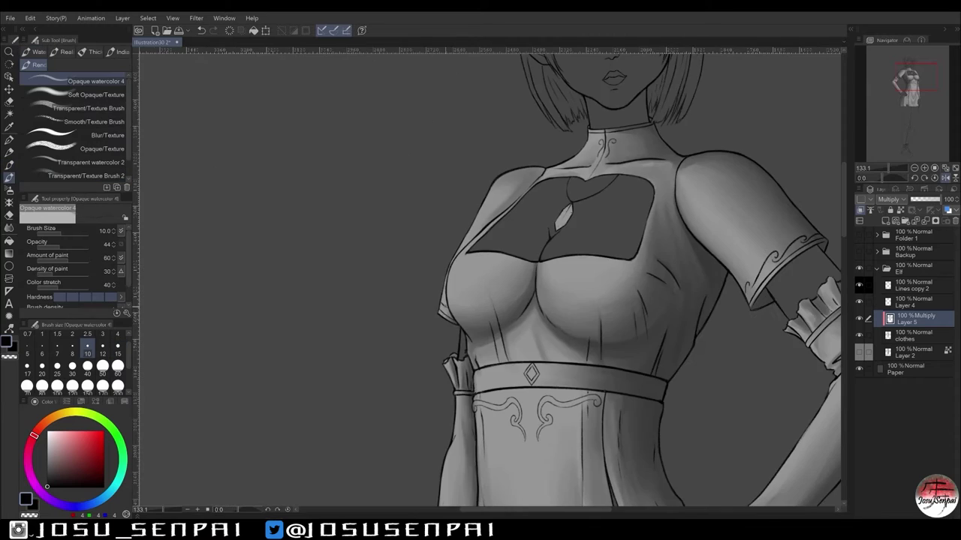
{"action": "key", "text": "h"}
{"action": "scroll", "coordinate": [488, 285], "scroll_direction": "up", "scroll_amount": 2}
{"action": "scroll", "coordinate": [488, 285], "scroll_direction": "down", "scroll_amount": 2}
{"action": "key", "text": "h"}
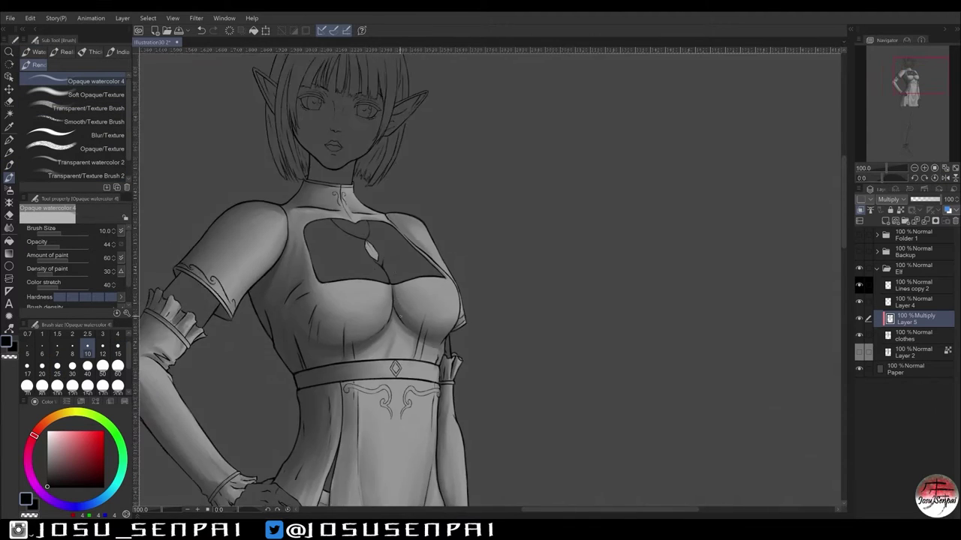
{"action": "scroll", "coordinate": [488, 286], "scroll_direction": "up", "scroll_amount": 2}
Shade the crystal pendant and touch up the collar with Opaque watercolor 4 at sizes 8 and 6.
{"action": "left_click", "coordinate": [88, 109]}
{"action": "scroll", "coordinate": [487, 285], "scroll_direction": "down", "scroll_amount": 1}
{"action": "key", "text": "h"}
{"action": "scroll", "coordinate": [487, 286], "scroll_direction": "up", "scroll_amount": 5}
{"action": "left_click", "coordinate": [96, 81]}
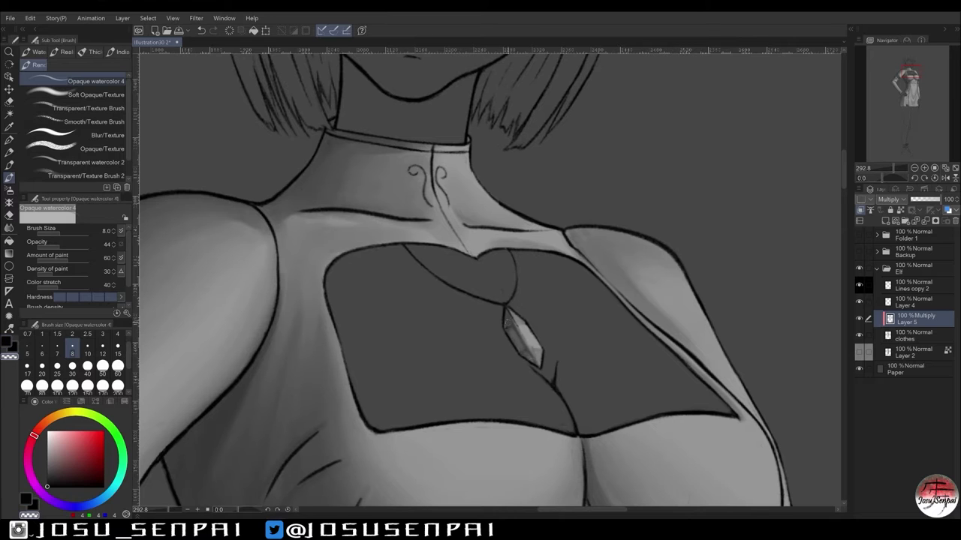
{"action": "scroll", "coordinate": [411, 437], "scroll_direction": "down", "scroll_amount": 5}
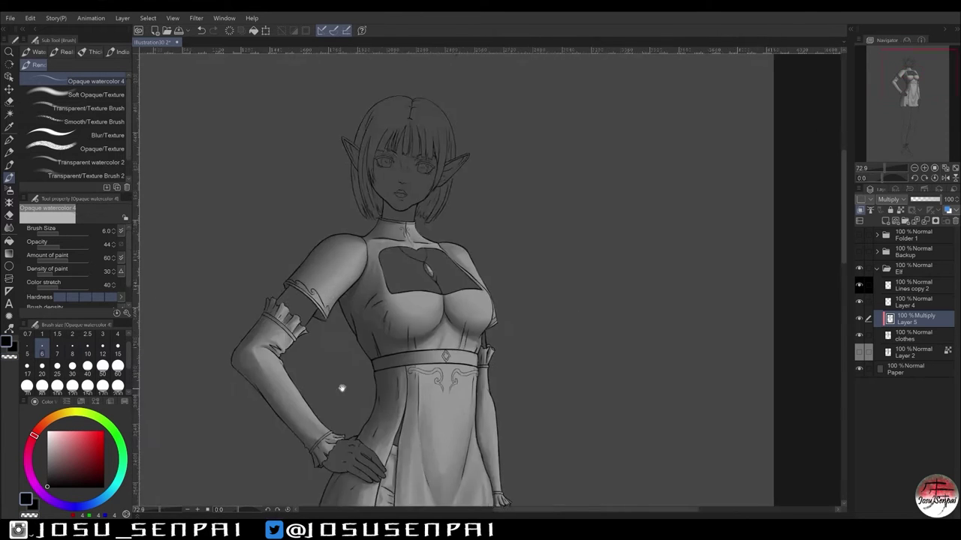
Shade the facets of the belt's diamond gem with Opaque watercolor 4 at sizes 4 and 5.
{"action": "scroll", "coordinate": [380, 255], "scroll_direction": "up", "scroll_amount": 10}
{"action": "key", "text": "h"}
{"action": "key", "text": "h"}
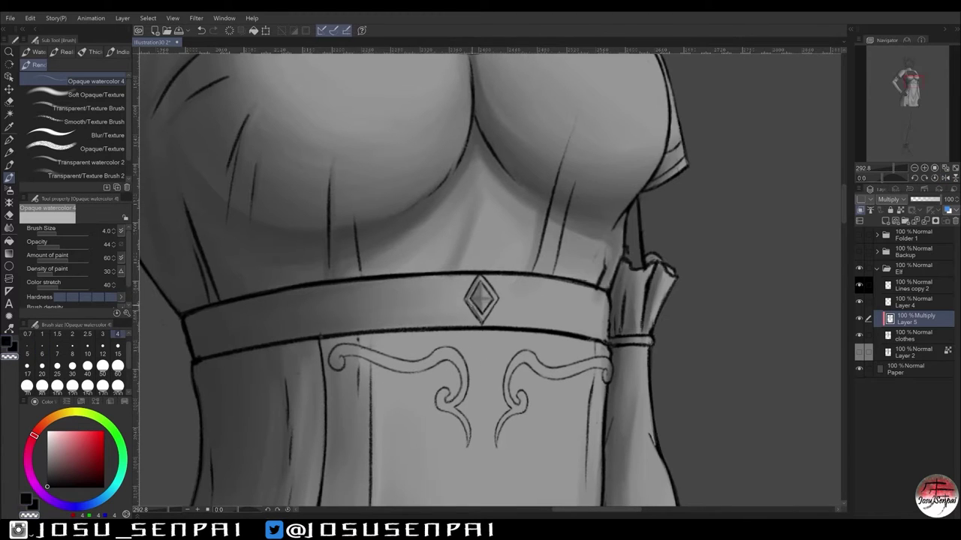
{"action": "key", "text": "h"}
{"action": "scroll", "coordinate": [489, 277], "scroll_direction": "down", "scroll_amount": 2}
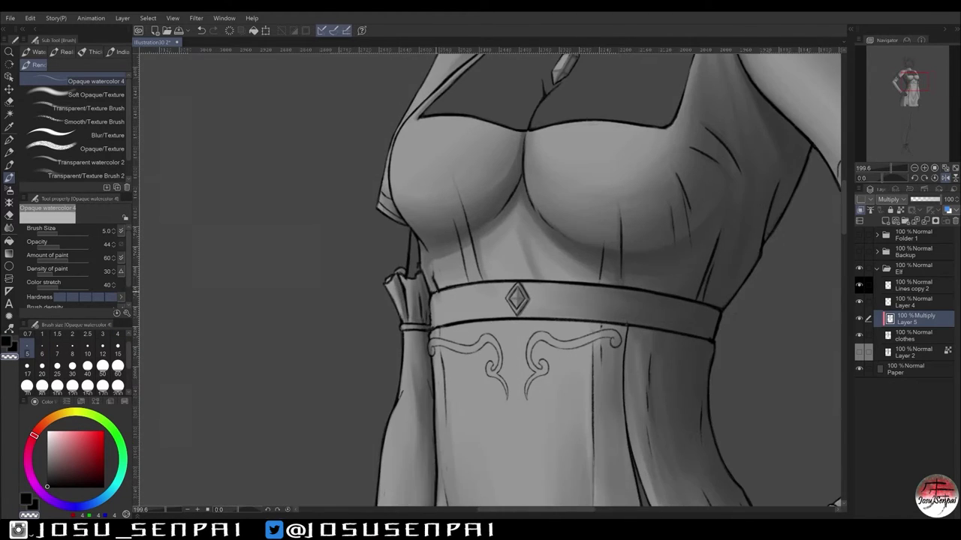
Soften the shading on the short shoulder sleeve with the Transparent/Texture Brush at size 25.
{"action": "left_click", "coordinate": [43, 367]}
{"action": "scroll", "coordinate": [470, 264], "scroll_direction": "down", "scroll_amount": 5}
{"action": "key", "text": "h"}
{"action": "left_click", "coordinate": [88, 108]}
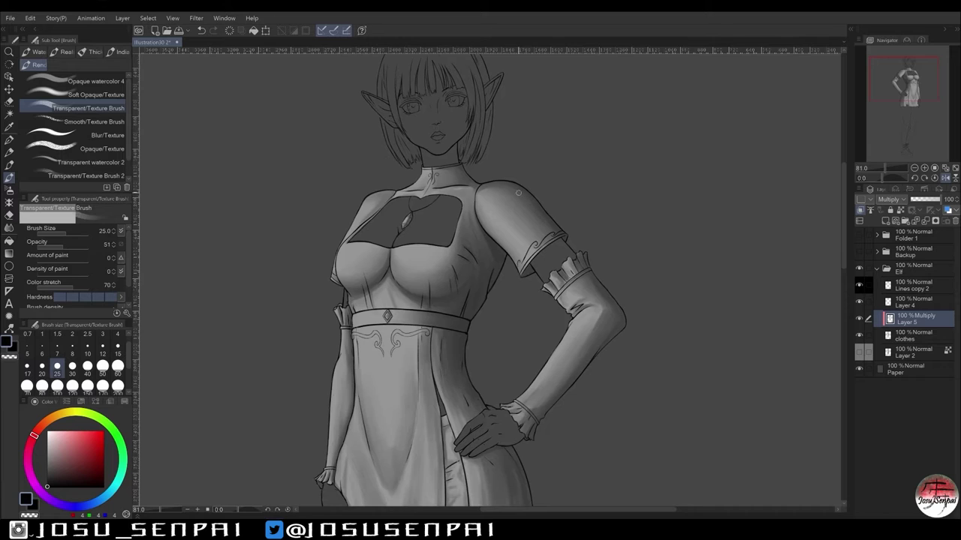
{"action": "key", "text": "h"}
{"action": "scroll", "coordinate": [470, 263], "scroll_direction": "up", "scroll_amount": 2}
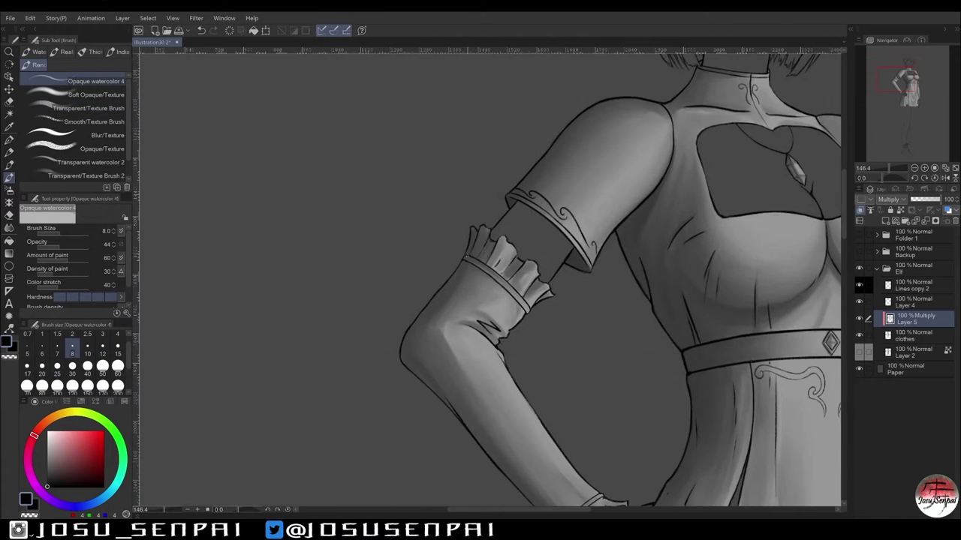
Shade the bent arm's sleeve and ruffled cuff with Opaque watercolor 4 at size 8 and blend with the Transparent/Texture Brush.
{"action": "left_click", "coordinate": [89, 81]}
{"action": "left_click", "coordinate": [72, 353]}
{"action": "scroll", "coordinate": [362, 310], "scroll_direction": "down", "scroll_amount": 4}
{"action": "scroll", "coordinate": [363, 310], "scroll_direction": "up", "scroll_amount": 3}
{"action": "scroll", "coordinate": [481, 286], "scroll_direction": "down", "scroll_amount": 3}
{"action": "left_click", "coordinate": [89, 108]}
{"action": "scroll", "coordinate": [372, 334], "scroll_direction": "up", "scroll_amount": 3}
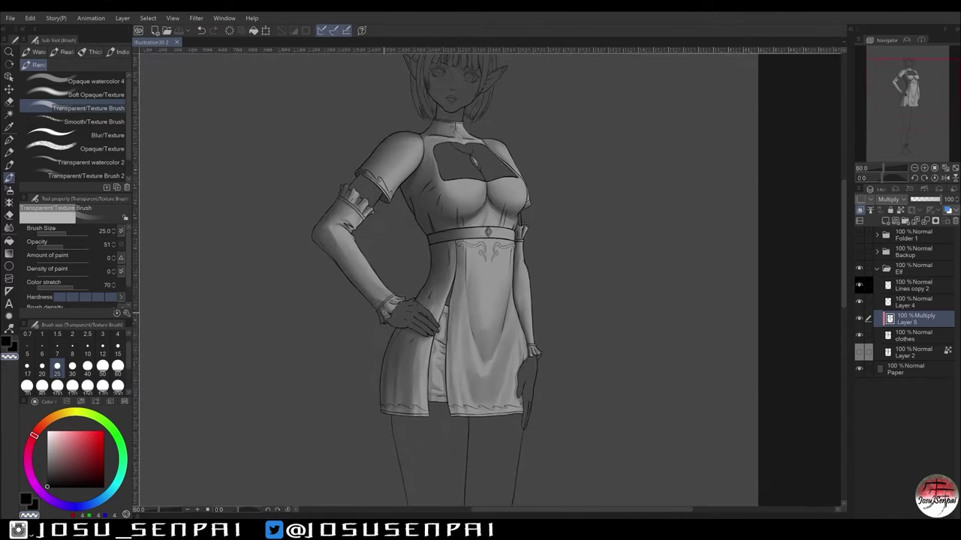
Add soft fold shading to the lower skirt with the Soft Opaque/Texture brush at size 20.
{"action": "key", "text": "h"}
{"action": "key", "text": "h"}
{"action": "key", "text": "h"}
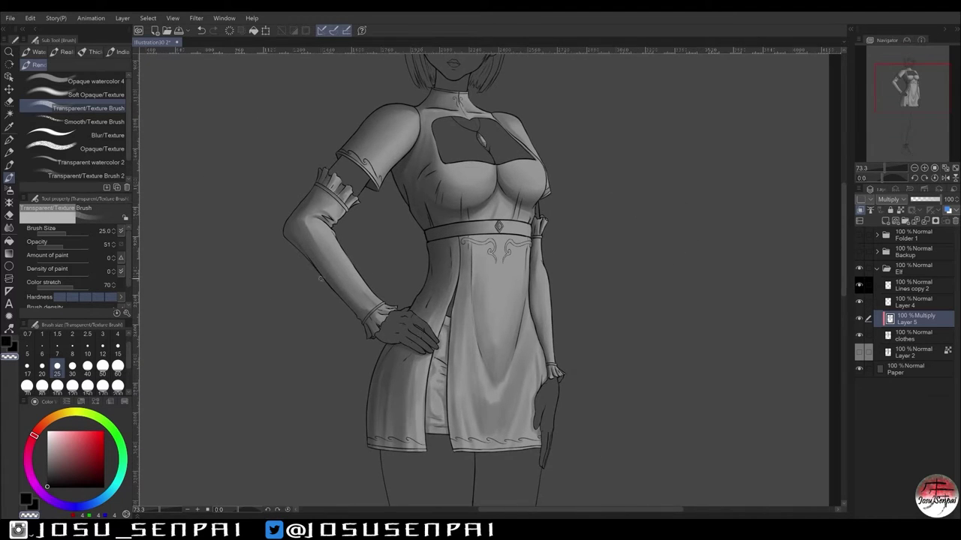
{"action": "key", "text": "h"}
{"action": "scroll", "coordinate": [450, 300], "scroll_direction": "up", "scroll_amount": 1}
{"action": "left_click", "coordinate": [88, 81]}
{"action": "left_click", "coordinate": [89, 95]}
{"action": "key", "text": "h"}
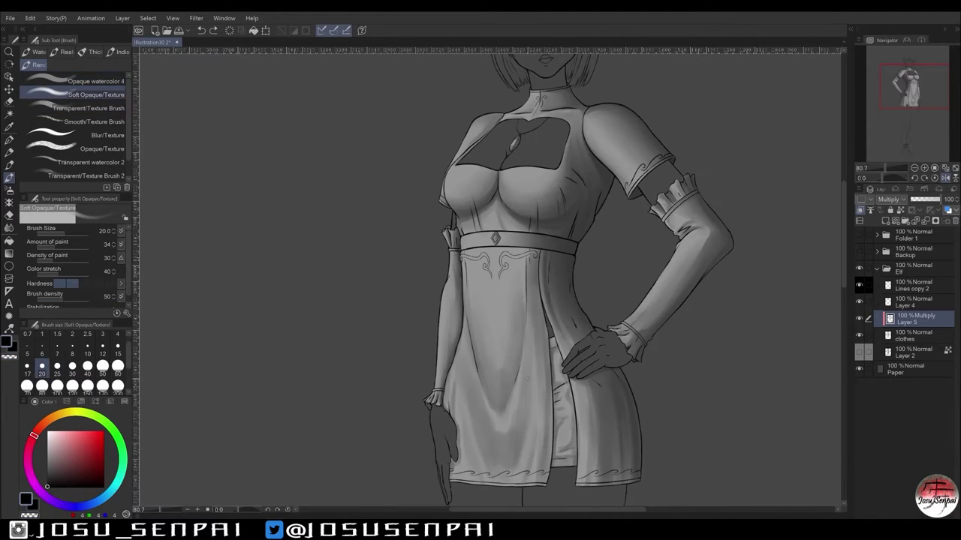
Blend the skirt's fold shading with the Transparent/Texture Brush at size 25, comparing normal and mirrored views.
{"action": "left_click", "coordinate": [89, 108]}
{"action": "key", "text": "h"}
{"action": "scroll", "coordinate": [487, 278], "scroll_direction": "down", "scroll_amount": 1}
{"action": "left_click", "coordinate": [57, 367]}
{"action": "key", "text": "h"}
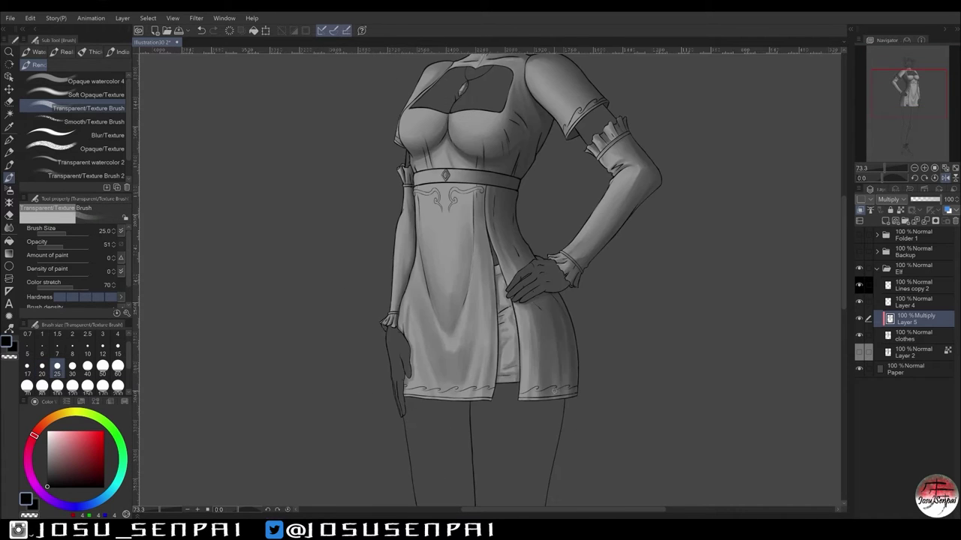
{"action": "key", "text": "h"}
{"action": "key", "text": "h"}
{"action": "key", "text": "h"}
{"action": "key", "text": "h"}
{"action": "key", "text": "h"}
{"action": "key", "text": "h"}
{"action": "key", "text": "h"}
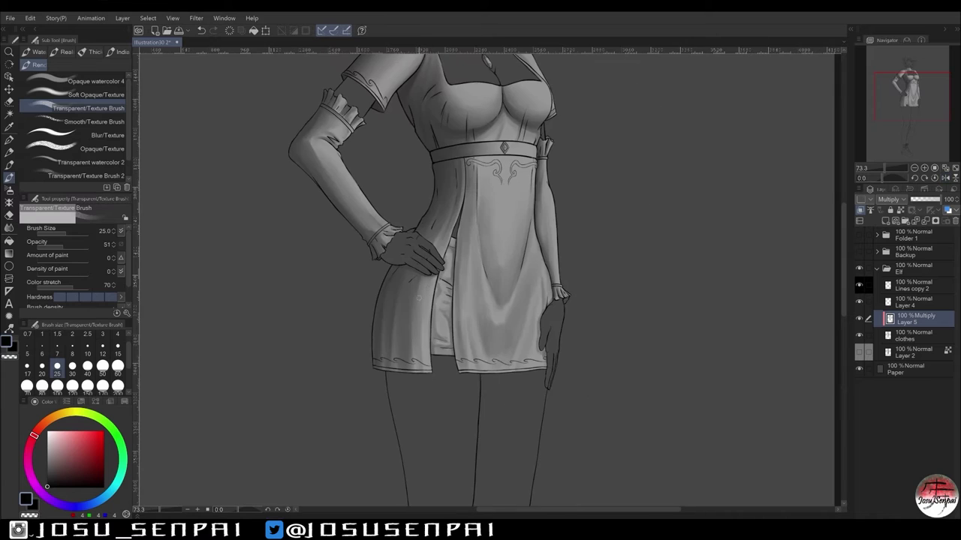
Examine the outfit's overall shading in normal and mirrored views.
{"action": "scroll", "coordinate": [423, 463], "scroll_direction": "down", "scroll_amount": 1}
{"action": "key", "text": "h"}
{"action": "key", "text": "h"}
{"action": "key", "text": "h"}
{"action": "key", "text": "h"}
{"action": "key", "text": "h"}
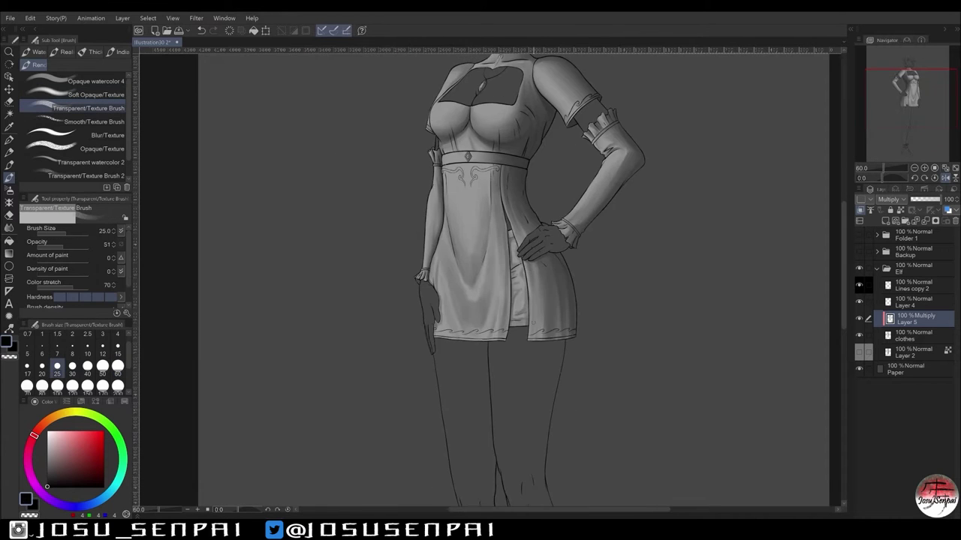
{"action": "key", "text": "h"}
{"action": "key", "text": "ctrl+0"}
{"action": "scroll", "coordinate": [484, 278], "scroll_direction": "up", "scroll_amount": 2}
{"action": "key", "text": "h"}
{"action": "key", "text": "h"}
{"action": "key", "text": "r"}
{"action": "key", "text": "ctrl+0"}
Darken the dress around the hip and the hand's cuff with Opaque watercolor 4 at size 10.
{"action": "scroll", "coordinate": [367, 445], "scroll_direction": "up", "scroll_amount": 5}
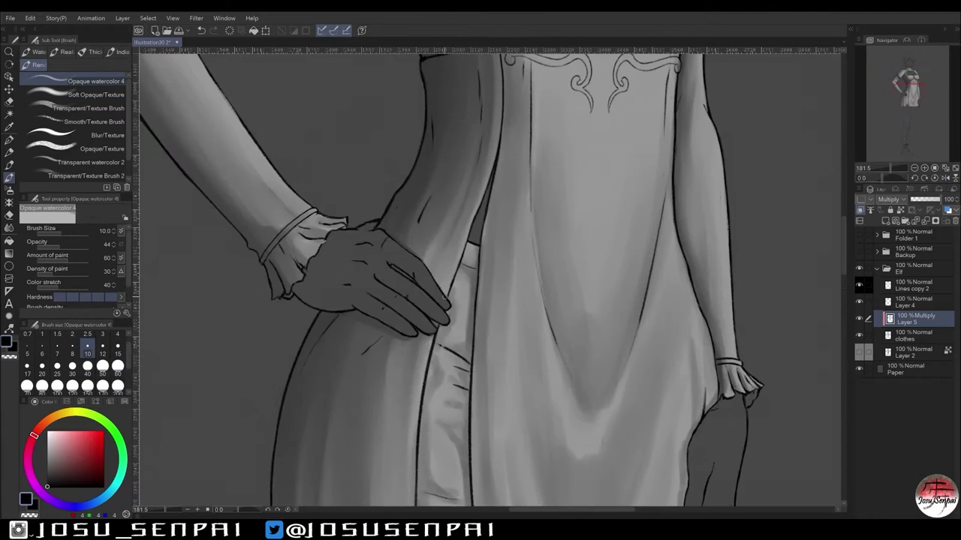
{"action": "left_click_drag", "start_coordinate": [421, 465], "coordinate": [367, 445]}
{"action": "key", "text": "b"}
{"action": "key", "text": "ctrl+0"}
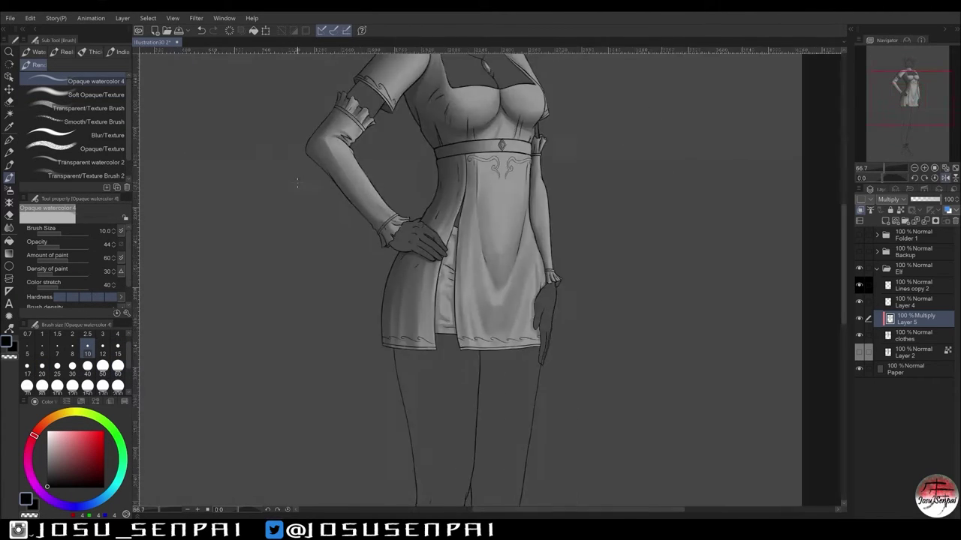
{"action": "scroll", "coordinate": [488, 278], "scroll_direction": "up", "scroll_amount": 5}
{"action": "scroll", "coordinate": [440, 186], "scroll_direction": "down", "scroll_amount": 6}
Apply broad shading over the outfit with the Soft Opaque/Texture brush, enlarging it from size 60 to 80.
{"action": "key", "text": "b"}
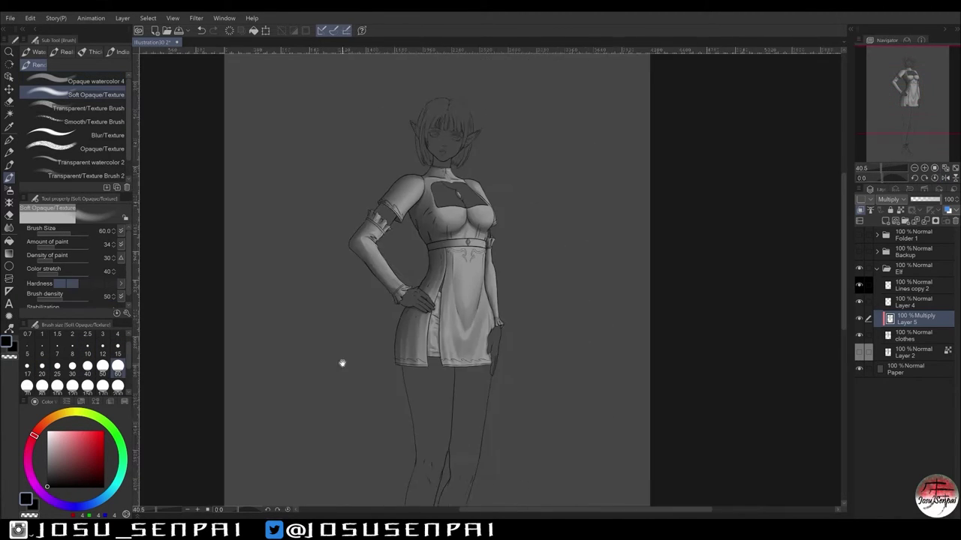
{"action": "key", "text": "bracketright"}
{"action": "key", "text": "bracketright"}
{"action": "key", "text": "bracketright"}
{"action": "key", "text": "bracketright"}
{"action": "key", "text": "h"}
{"action": "scroll", "coordinate": [519, 189], "scroll_direction": "down", "scroll_amount": 2}
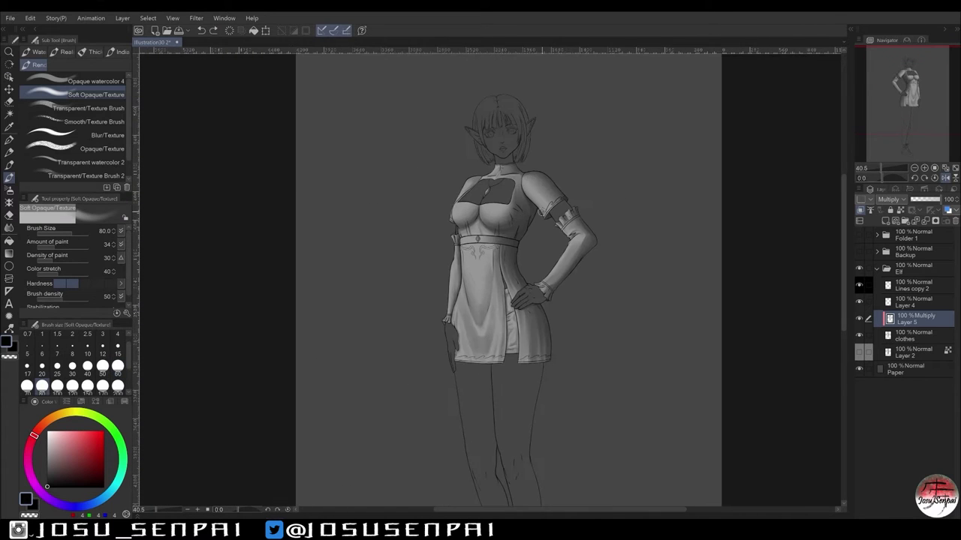
{"action": "key", "text": "h"}
{"action": "scroll", "coordinate": [495, 278], "scroll_direction": "up", "scroll_amount": 3}
{"action": "key", "text": "x"}
Select the Multiply layer above the clothes and refine the skirt folds with the Transparent/Texture Brush at size 25.
{"action": "key", "text": "b"}
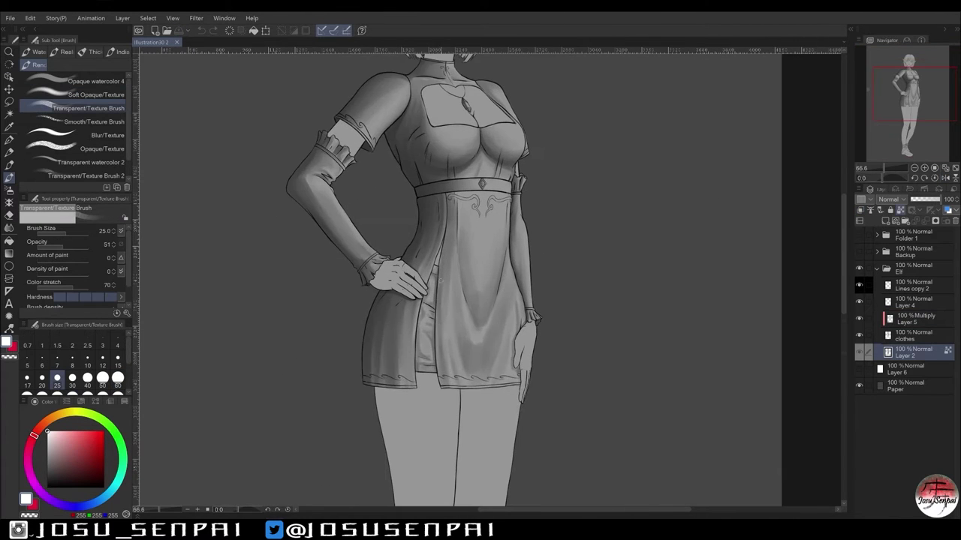
{"action": "key", "text": "ctrl+shift+n"}
{"action": "key", "text": "h"}
{"action": "key", "text": "h"}
{"action": "key", "text": "h"}
{"action": "key", "text": "h"}
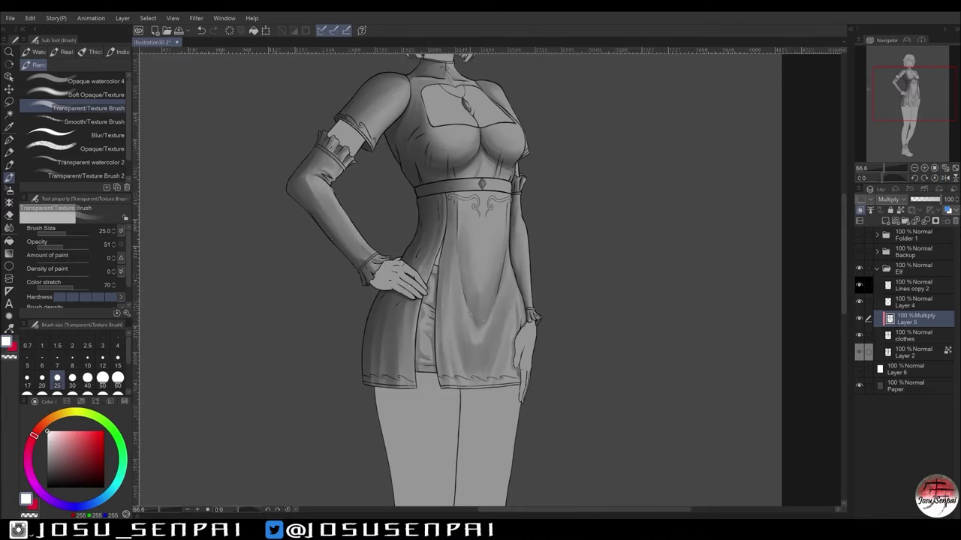
{"action": "key", "text": "h"}
{"action": "key", "text": "h"}
{"action": "key", "text": "h"}
{"action": "key", "text": "h"}
{"action": "key", "text": "h"}
{"action": "key", "text": "h"}
{"action": "key", "text": "h"}
{"action": "key", "text": "h"}
{"action": "key", "text": "h"}
{"action": "key", "text": "h"}
{"action": "key", "text": "h"}
{"action": "key", "text": "h"}
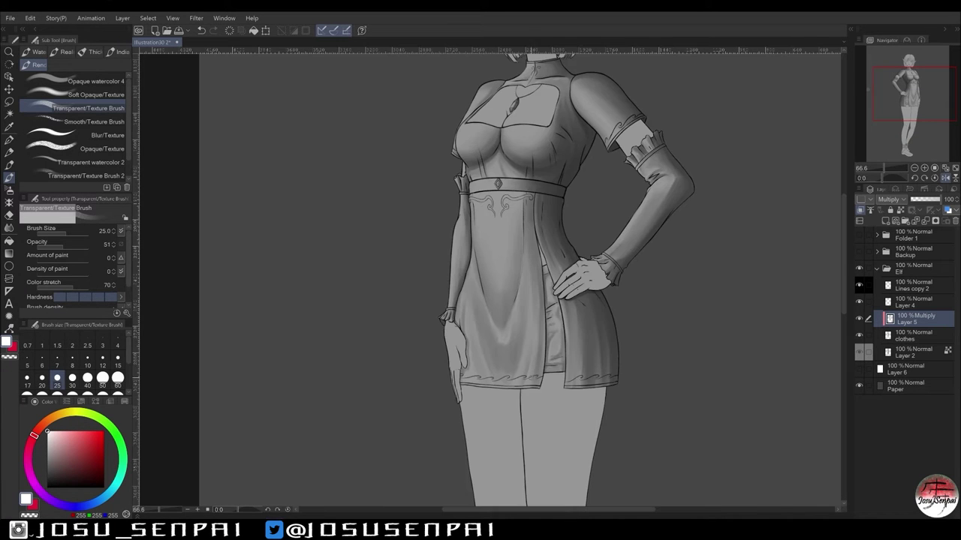
{"action": "key", "text": "h"}
{"action": "key", "text": "h"}
Shade the scroll ornaments below the belt in dark grey with Opaque watercolor 4 at size 7.
{"action": "key", "text": "b"}
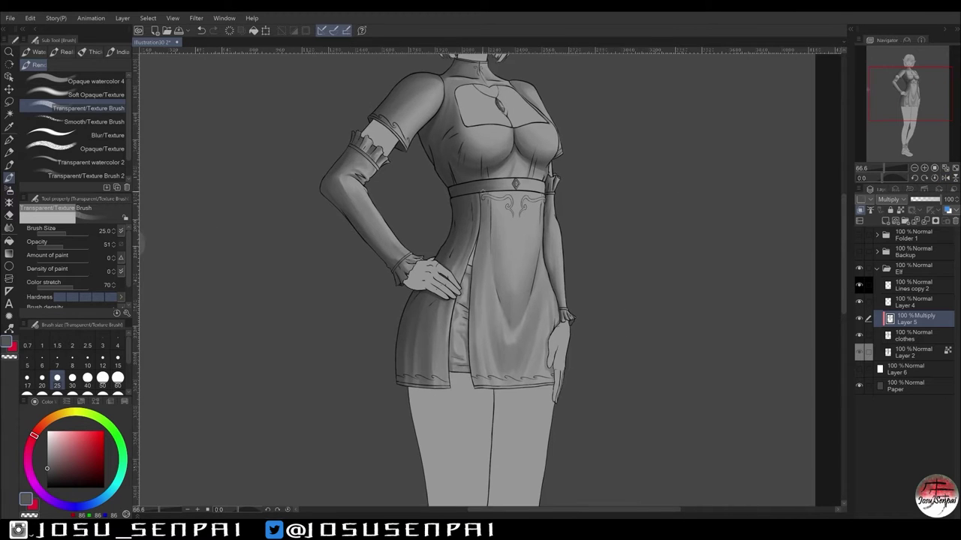
{"action": "key", "text": "ctrl+minus"}
{"action": "key", "text": "b"}
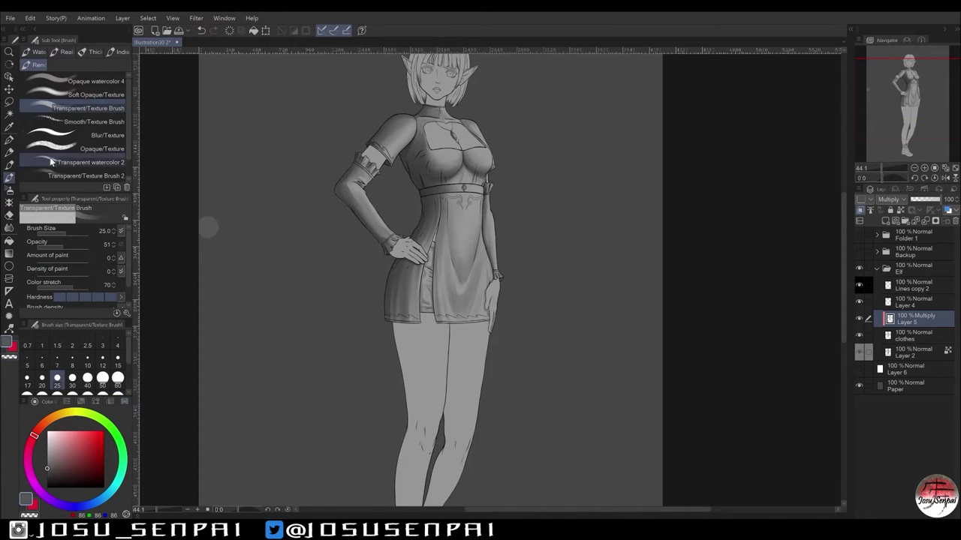
{"action": "scroll", "coordinate": [465, 190], "scroll_direction": "up", "scroll_amount": 5}
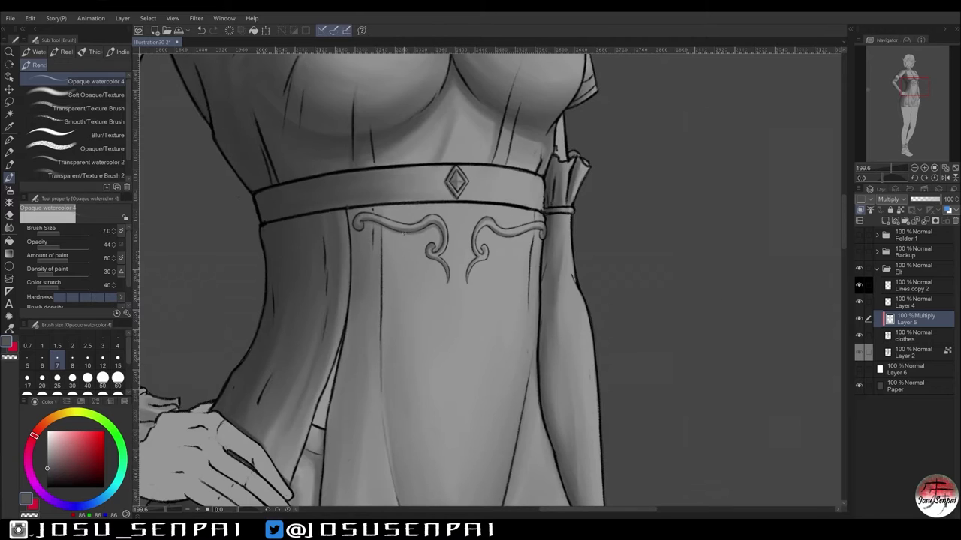
{"action": "key", "text": "h"}
{"action": "key", "text": "h"}
{"action": "key", "text": "h"}
{"action": "key", "text": "h"}
{"action": "key", "text": "h"}
{"action": "scroll", "coordinate": [343, 250], "scroll_direction": "down", "scroll_amount": 5}
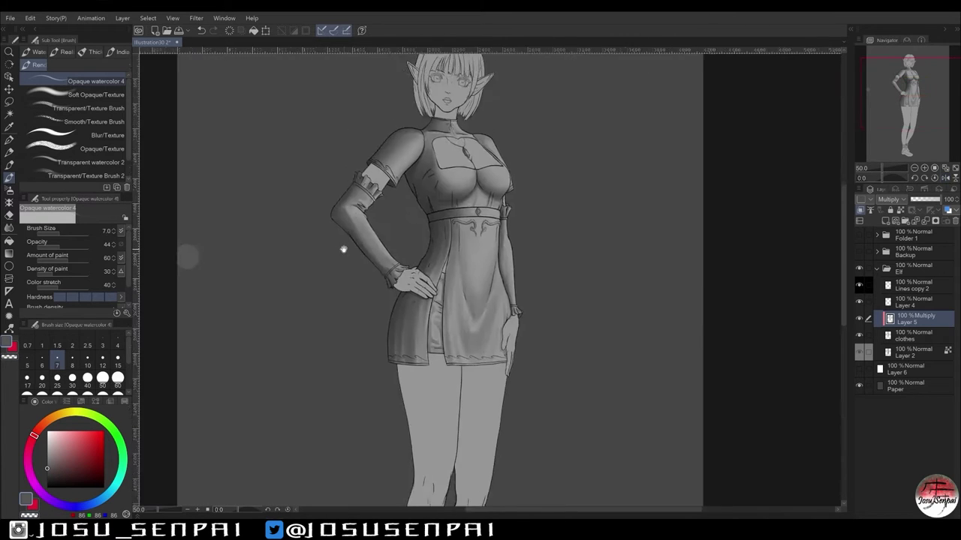
Refine the shading of the bent arm's sleeve and frilled cuff with Opaque watercolor 4 at size 10 and the Transparent/Texture Brush at size 12.
{"action": "scroll", "coordinate": [480, 278], "scroll_direction": "up", "scroll_amount": 4}
{"action": "left_click", "coordinate": [88, 108]}
{"action": "key", "text": "h"}
{"action": "left_click", "coordinate": [82, 81]}
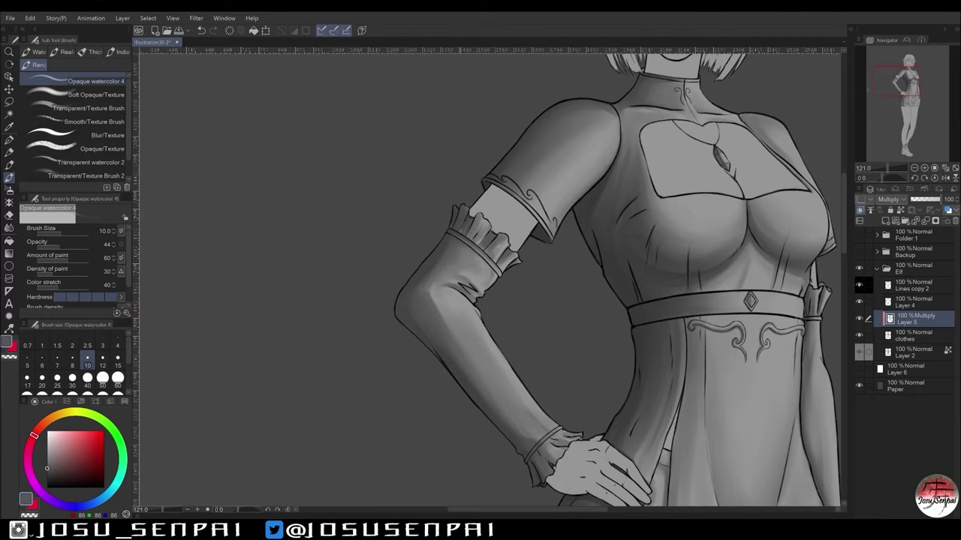
{"action": "key", "text": "h"}
{"action": "scroll", "coordinate": [480, 278], "scroll_direction": "up", "scroll_amount": 1}
{"action": "left_click", "coordinate": [87, 108]}
{"action": "key", "text": "h"}
{"action": "scroll", "coordinate": [480, 278], "scroll_direction": "down", "scroll_amount": 5}
{"action": "scroll", "coordinate": [481, 278], "scroll_direction": "up", "scroll_amount": 4}
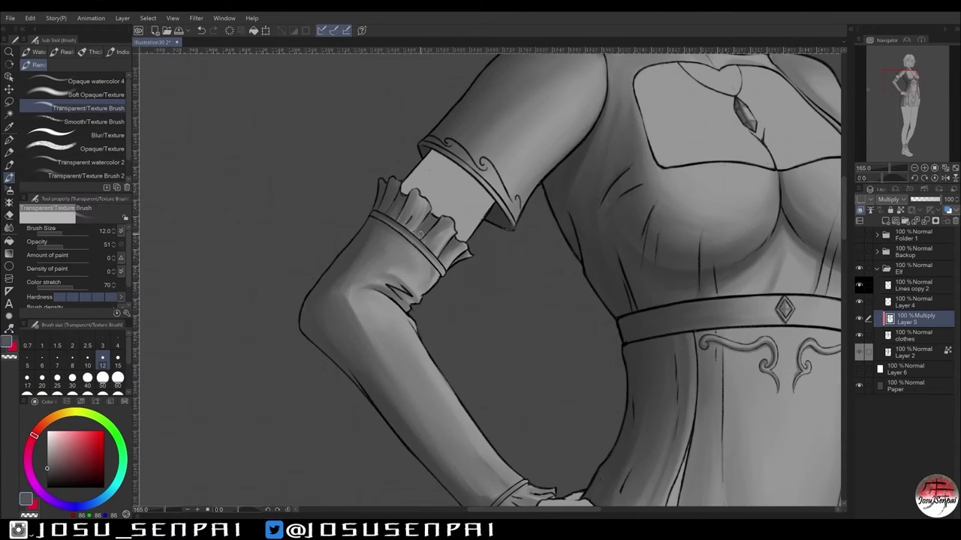
Blend the bodice and belt shading at brush size 20 and retouch it with Opaque watercolor 4 at size 10.
{"action": "scroll", "coordinate": [480, 278], "scroll_direction": "down", "scroll_amount": 2}
{"action": "left_click", "coordinate": [42, 379]}
{"action": "key", "text": "h"}
{"action": "scroll", "coordinate": [480, 278], "scroll_direction": "down", "scroll_amount": 3}
{"action": "scroll", "coordinate": [481, 278], "scroll_direction": "up", "scroll_amount": 2}
{"action": "key", "text": "h"}
{"action": "scroll", "coordinate": [779, 196], "scroll_direction": "down", "scroll_amount": 2}
{"action": "left_click", "coordinate": [96, 81]}
{"action": "scroll", "coordinate": [518, 274], "scroll_direction": "up", "scroll_amount": 4}
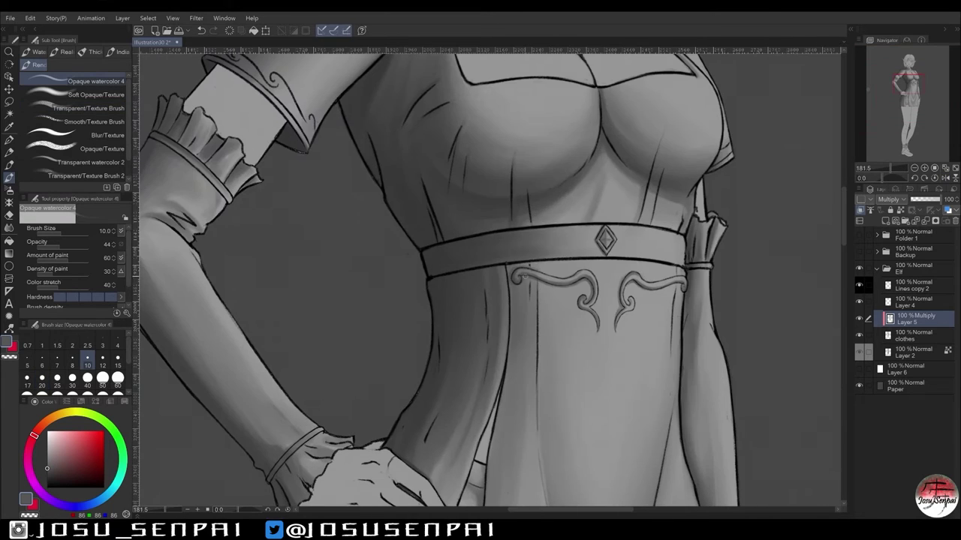
{"action": "scroll", "coordinate": [518, 274], "scroll_direction": "down", "scroll_amount": 4}
Select the shoe and ankle ribbon areas on Layer 4, fill them with light grey and deselect.
{"action": "left_click", "coordinate": [888, 298]}
{"action": "key", "text": "w"}
{"action": "scroll", "coordinate": [365, 360], "scroll_direction": "up", "scroll_amount": 6}
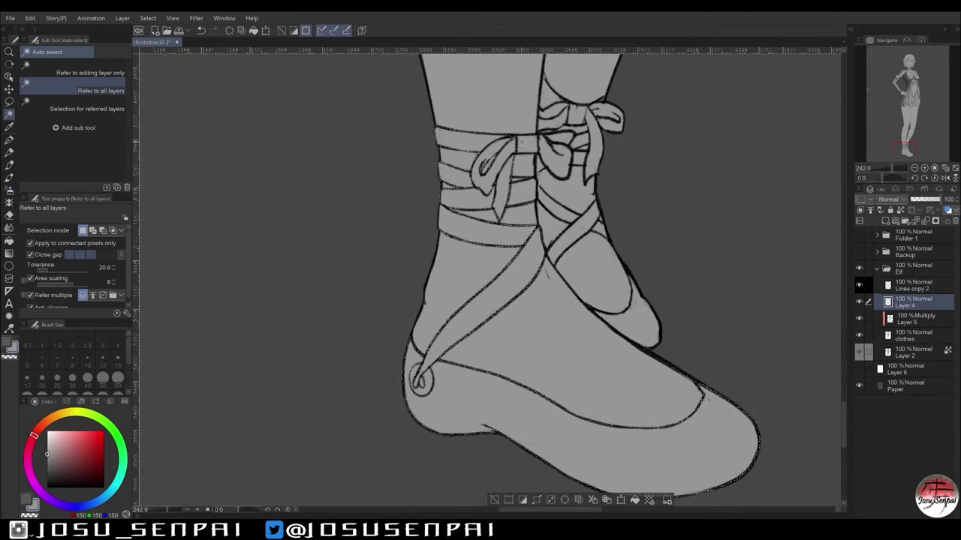
{"action": "scroll", "coordinate": [365, 360], "scroll_direction": "down", "scroll_amount": 3}
{"action": "left_click", "coordinate": [336, 273]}
{"action": "key", "text": "alt+BackSpace"}
{"action": "key", "text": "ctrl+d"}
Touch up the flat grey of the shoes and ribbons with the G-pen at sizes 10 and 8.
{"action": "key", "text": "p"}
{"action": "scroll", "coordinate": [336, 273], "scroll_direction": "up", "scroll_amount": 3}
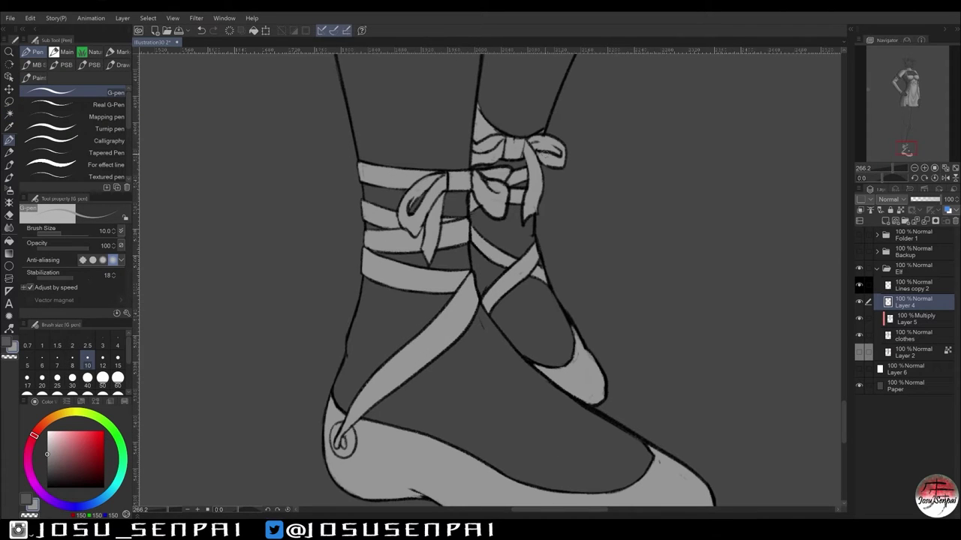
{"action": "scroll", "coordinate": [428, 353], "scroll_direction": "down", "scroll_amount": 6}
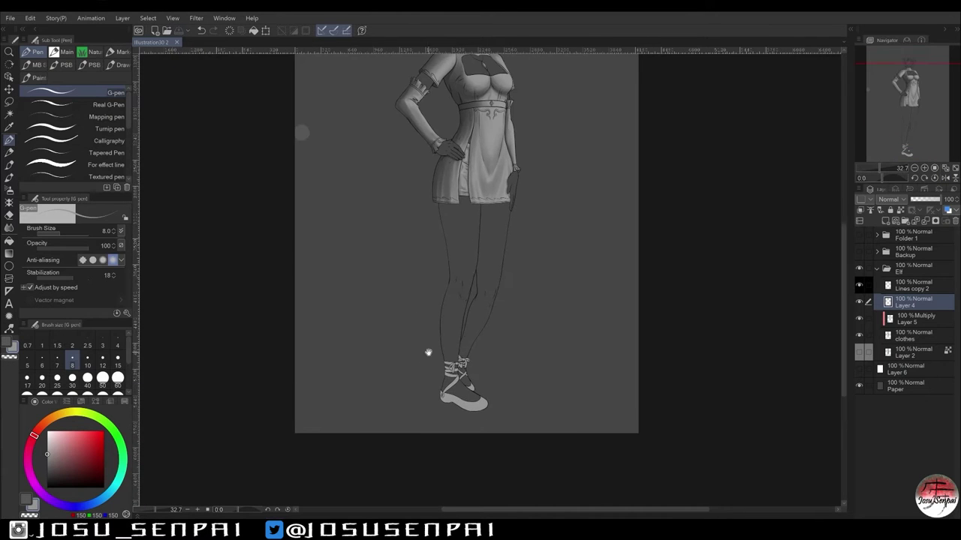
Add a clipped Multiply layer above Layer 4 and shade the shoes with Opaque watercolor 4 at size 40.
{"action": "scroll", "coordinate": [428, 353], "scroll_direction": "up", "scroll_amount": 3}
{"action": "key", "text": "b"}
{"action": "key", "text": "ctrl+shift+n"}
{"action": "scroll", "coordinate": [428, 353], "scroll_direction": "up", "scroll_amount": 2}
{"action": "scroll", "coordinate": [428, 353], "scroll_direction": "down", "scroll_amount": 2}
{"action": "mouse_move", "coordinate": [450, 257]}
{"action": "left_mouse_down"}
{"action": "mouse_move", "coordinate": [436, 339]}
{"action": "mouse_move", "coordinate": [532, 344]}
{"action": "left_mouse_up"}
{"action": "left_click_drag", "start_coordinate": [474, 230], "coordinate": [462, 296]}
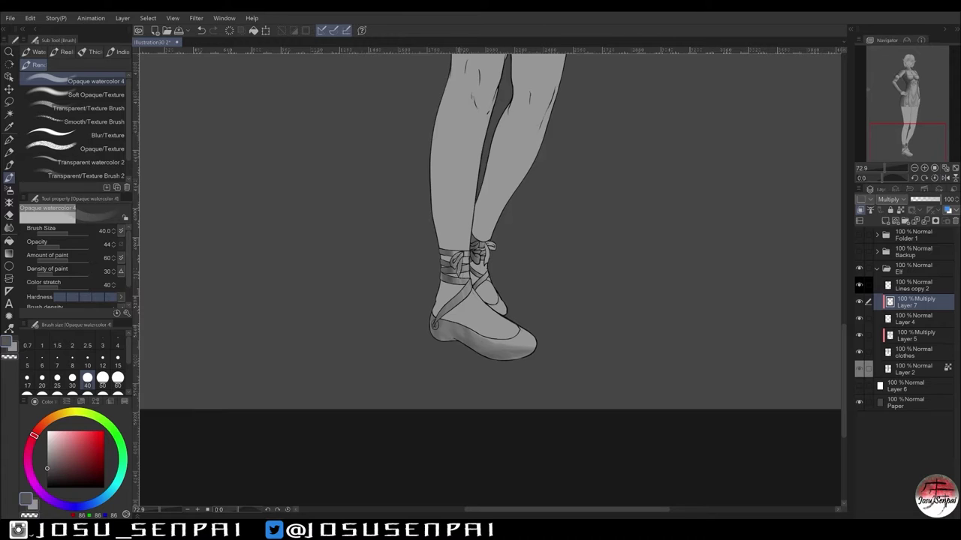
{"action": "left_click_drag", "start_coordinate": [491, 351], "coordinate": [533, 347]}
{"action": "scroll", "coordinate": [405, 273], "scroll_direction": "down", "scroll_amount": 2}
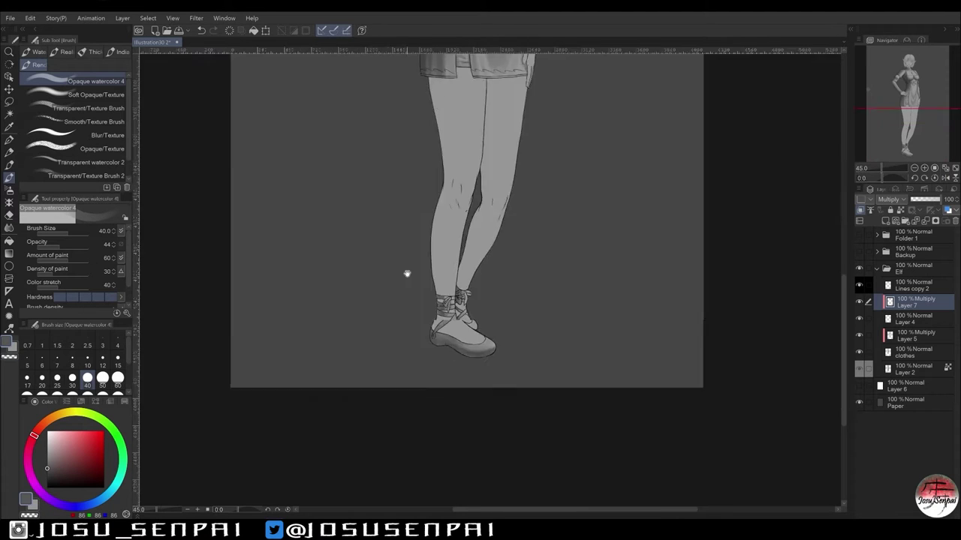
Shade the ankle ribbons and bows in dark grey with Opaque watercolor 4 at size 10.
{"action": "scroll", "coordinate": [405, 273], "scroll_direction": "up", "scroll_amount": 4}
{"action": "key", "text": "bracketleft"}
{"action": "key", "text": "bracketleft"}
{"action": "key", "text": "bracketleft"}
{"action": "key", "text": "bracketleft"}
{"action": "key", "text": "bracketleft"}
{"action": "key", "text": "bracketleft"}
{"action": "key", "text": "bracketleft"}
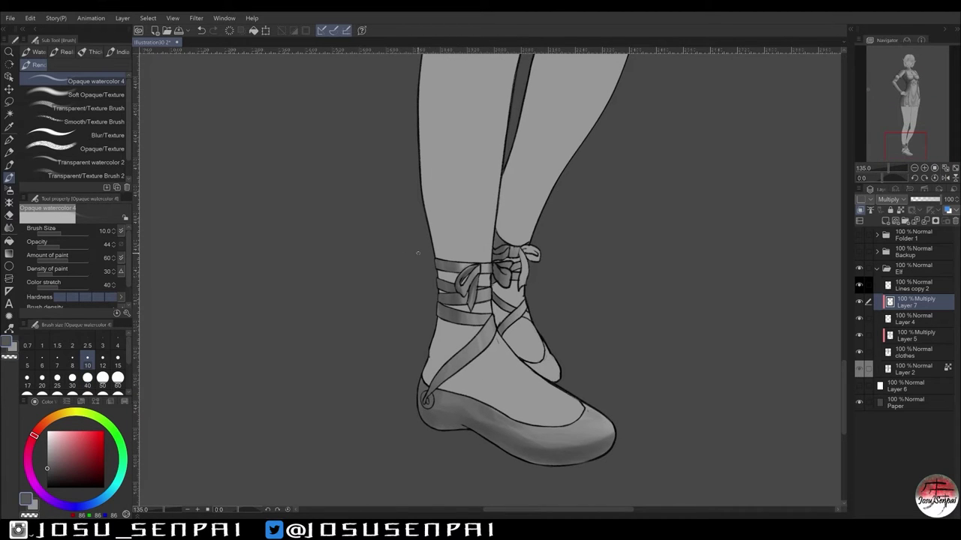
Deepen the shading on the front shoe and its diagonal strap with Opaque watercolor 4 at size 25.
{"action": "scroll", "coordinate": [384, 288], "scroll_direction": "down", "scroll_amount": 3}
{"action": "key", "text": "bracketright"}
{"action": "key", "text": "bracketright"}
{"action": "key", "text": "bracketright"}
{"action": "key", "text": "bracketright"}
{"action": "key", "text": "bracketright"}
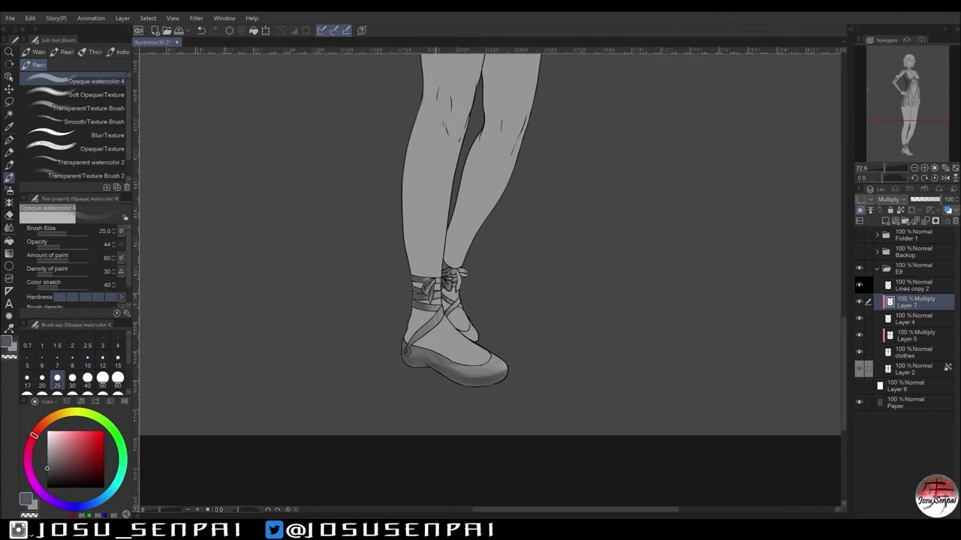
{"action": "scroll", "coordinate": [425, 291], "scroll_direction": "up", "scroll_amount": 3}
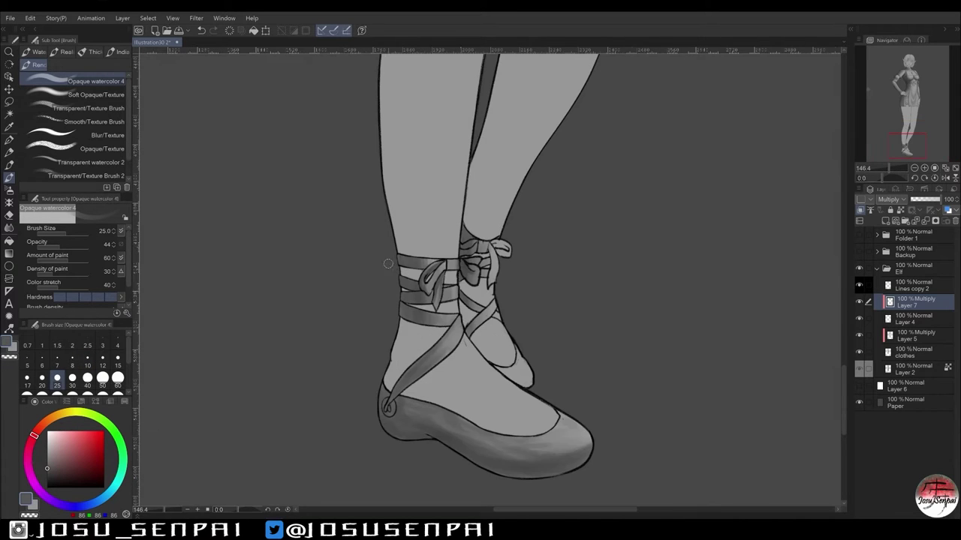
Blend the ribbon shading with the Transparent/Texture Brush at size 10 and return to Opaque watercolor 4.
{"action": "key", "text": "period"}
{"action": "key", "text": "bracketleft"}
{"action": "key", "text": "bracketleft"}
{"action": "key", "text": "bracketleft"}
{"action": "key", "text": "bracketleft"}
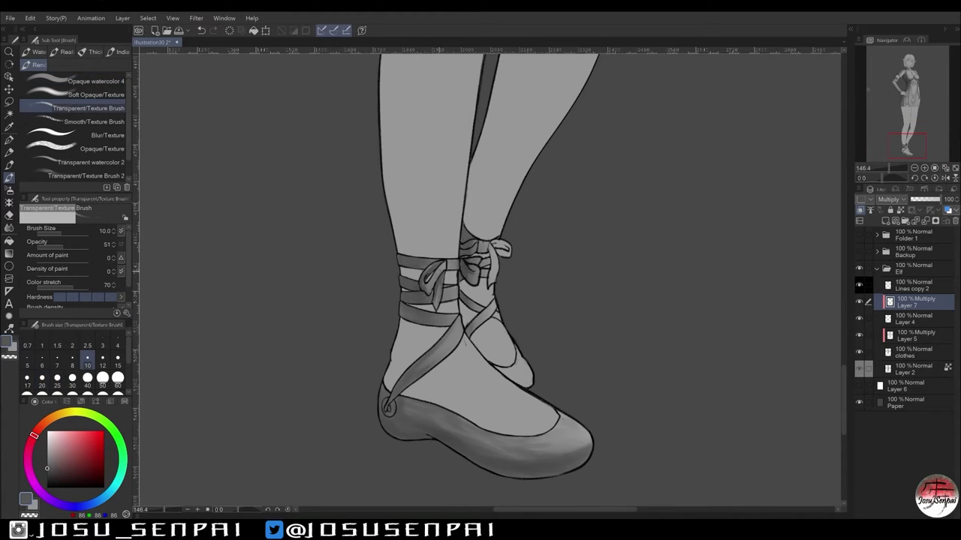
{"action": "key", "text": "period"}
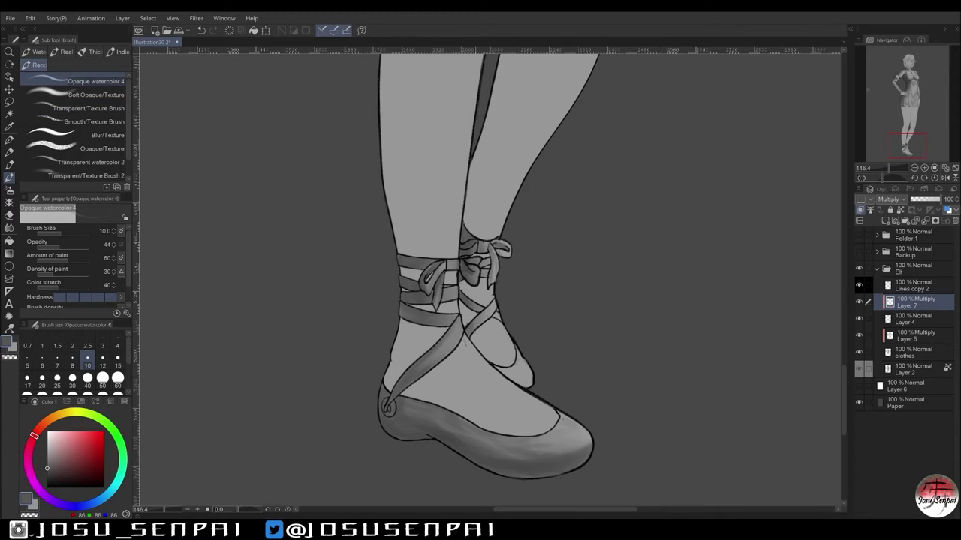
Smooth the front shoe's shading with Soft Opaque/Texture at size 60 and the Transparent/Texture Brush at size 25.
{"action": "key", "text": "period"}
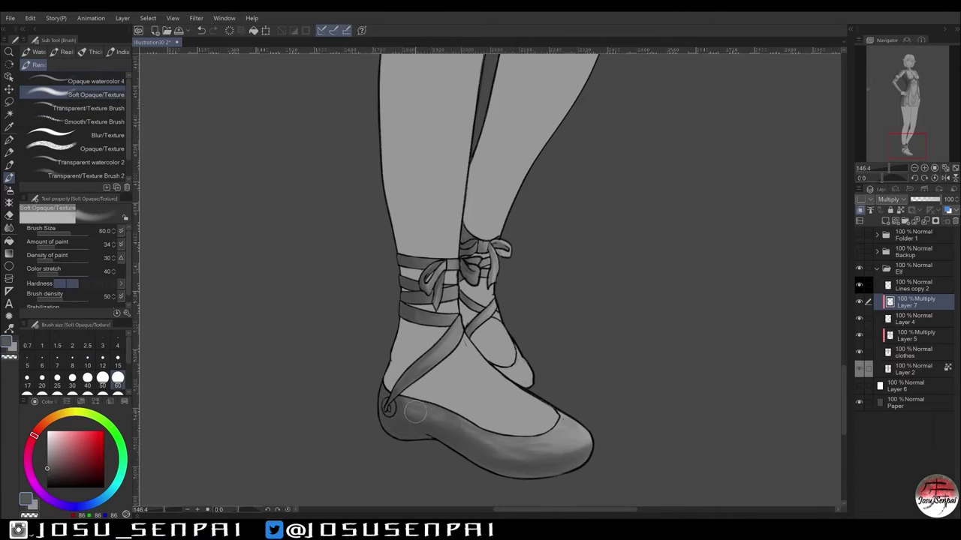
{"action": "key", "text": "period"}
{"action": "left_click_drag", "start_coordinate": [311, 251], "coordinate": [506, 242]}
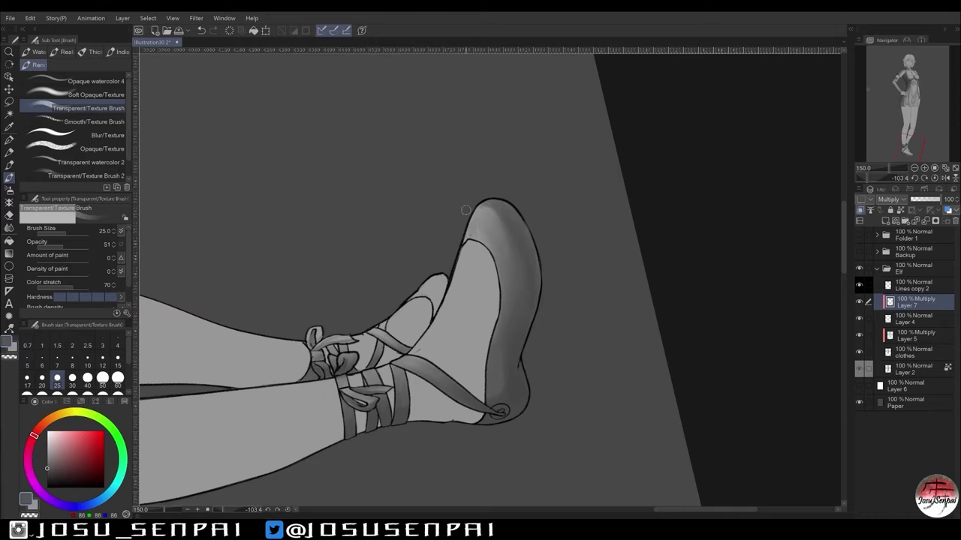
{"action": "key", "text": "ctrl+@"}
{"action": "scroll", "coordinate": [544, 274], "scroll_direction": "down", "scroll_amount": 5}
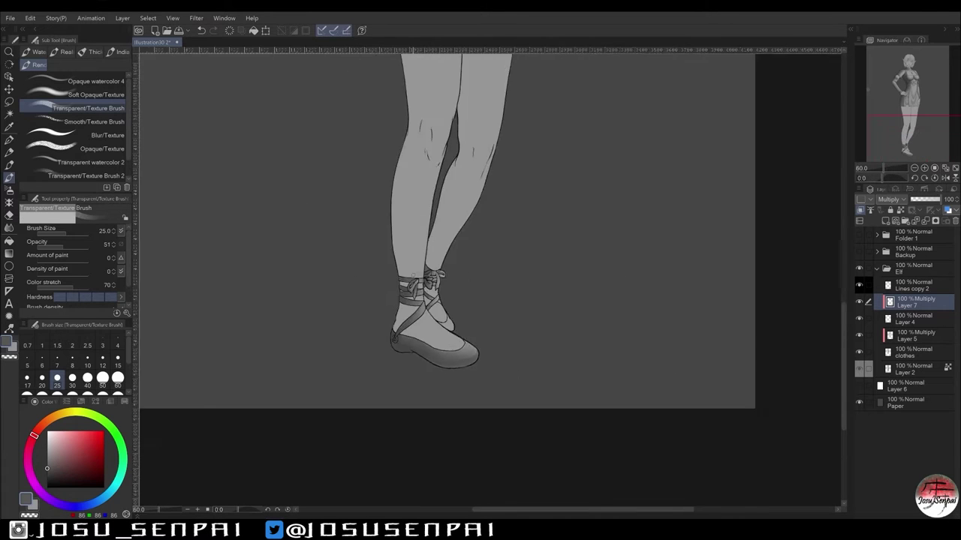
Refine the small details of the shoes and ribbons with a reduced Opaque watercolor 4 brush.
{"action": "scroll", "coordinate": [368, 316], "scroll_direction": "up", "scroll_amount": 2}
{"action": "key", "text": "comma"}
{"action": "key", "text": "comma"}
{"action": "scroll", "coordinate": [429, 392], "scroll_direction": "up", "scroll_amount": 4}
{"action": "key", "text": "bracketleft"}
{"action": "key", "text": "bracketleft"}
{"action": "key", "text": "bracketleft"}
{"action": "key", "text": "bracketleft"}
{"action": "key", "text": "bracketleft"}
{"action": "key", "text": "bracketleft"}
{"action": "key", "text": "bracketleft"}
Lighten the front shoe's shading using Opaque watercolor 4 with the transparent colour at size 60.
{"action": "scroll", "coordinate": [488, 278], "scroll_direction": "down", "scroll_amount": 5}
{"action": "scroll", "coordinate": [488, 278], "scroll_direction": "up", "scroll_amount": 1}
{"action": "key", "text": "bracketright"}
{"action": "key", "text": "bracketright"}
{"action": "key", "text": "bracketright"}
{"action": "key", "text": "bracketright"}
{"action": "key", "text": "bracketright"}
{"action": "key", "text": "bracketright"}
{"action": "key", "text": "bracketright"}
{"action": "key", "text": "bracketright"}
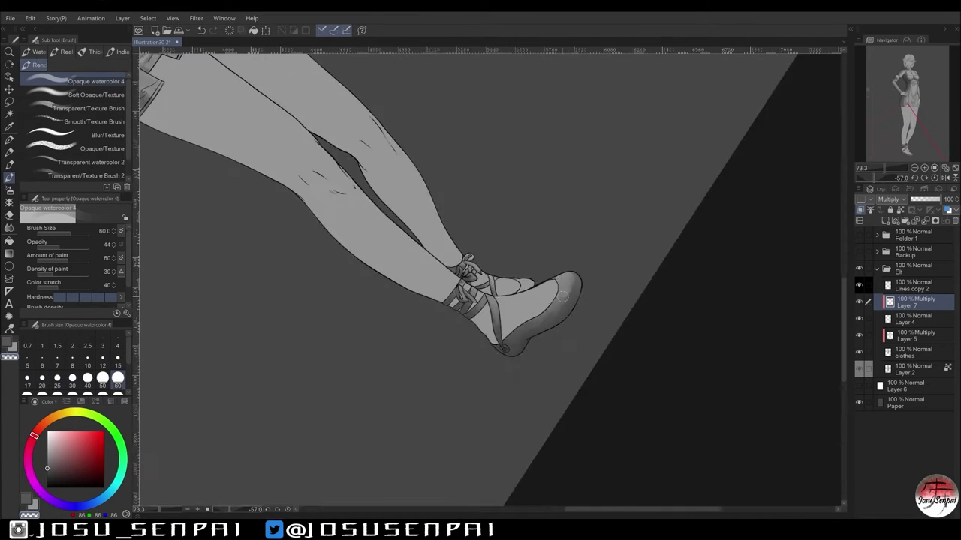
{"action": "key", "text": "ctrl+at"}
Soften the shoe shading using the Soft airbrush with the transparent colour, enlarging it from size 25 to 80.
{"action": "key", "text": "period"}
{"action": "key", "text": "period"}
{"action": "scroll", "coordinate": [481, 356], "scroll_direction": "up", "scroll_amount": 2}
{"action": "key", "text": "b"}
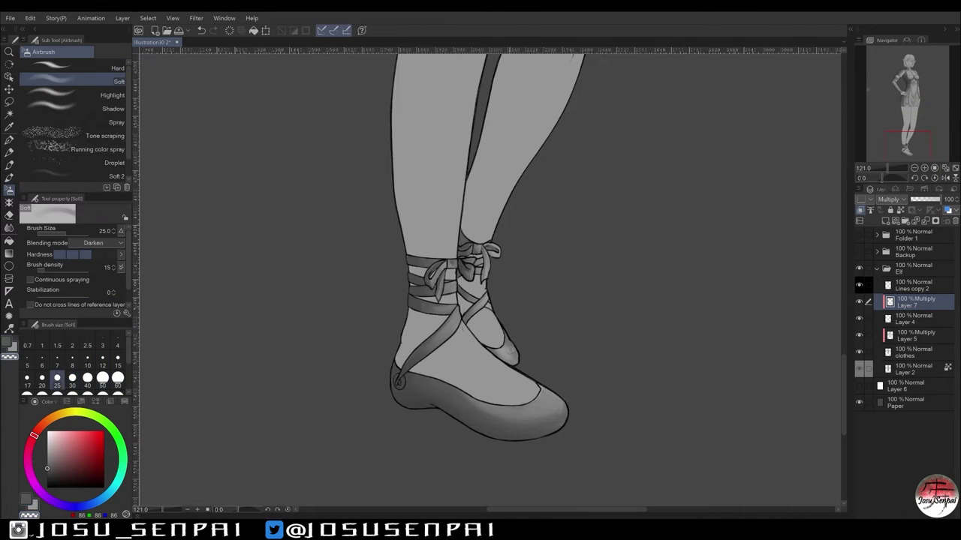
{"action": "scroll", "coordinate": [350, 271], "scroll_direction": "down", "scroll_amount": 5}
{"action": "scroll", "coordinate": [426, 465], "scroll_direction": "up", "scroll_amount": 2}
{"action": "key", "text": "bracketright"}
{"action": "key", "text": "bracketright"}
{"action": "key", "text": "bracketright"}
{"action": "key", "text": "bracketright"}
{"action": "key", "text": "bracketright"}
{"action": "scroll", "coordinate": [426, 466], "scroll_direction": "down", "scroll_amount": 3}
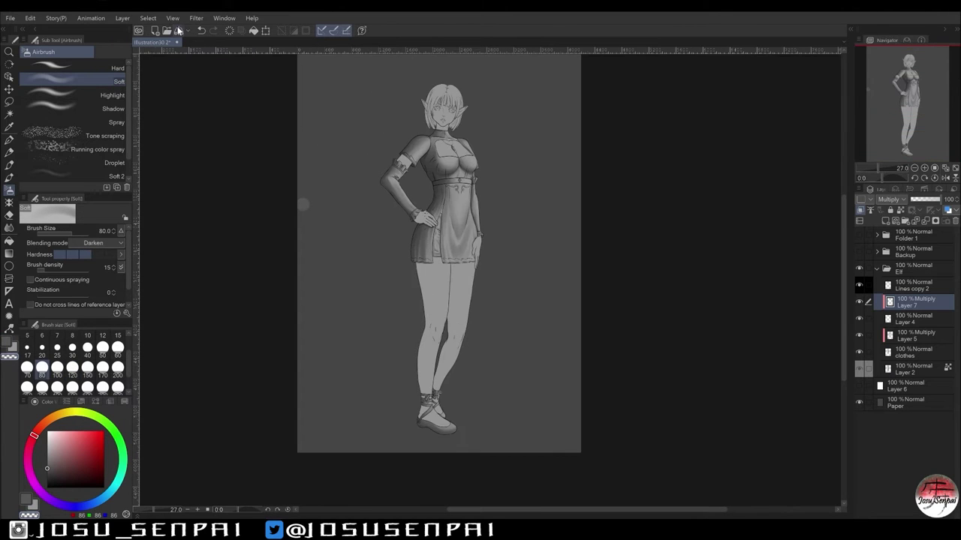
Add a clipped Multiply layer above Layer 2 and block in the leg shading with Opaque watercolor 4, enlarged from size 60 to 80.
{"action": "left_click", "coordinate": [884, 370]}
{"action": "key", "text": "ctrl+shift+n"}
{"action": "key", "text": "b"}
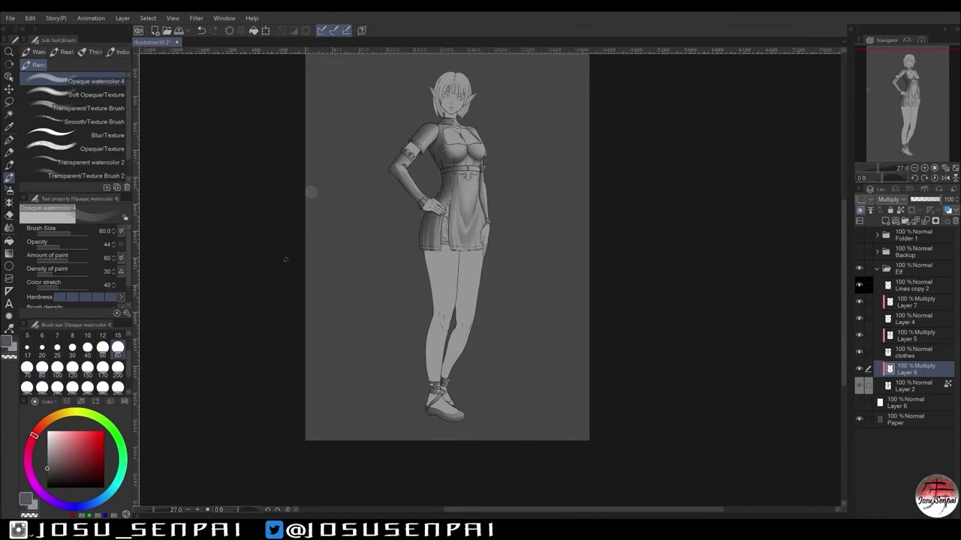
{"action": "key", "text": "h"}
{"action": "key", "text": "h"}
{"action": "key", "text": "h"}
{"action": "key", "text": "h"}
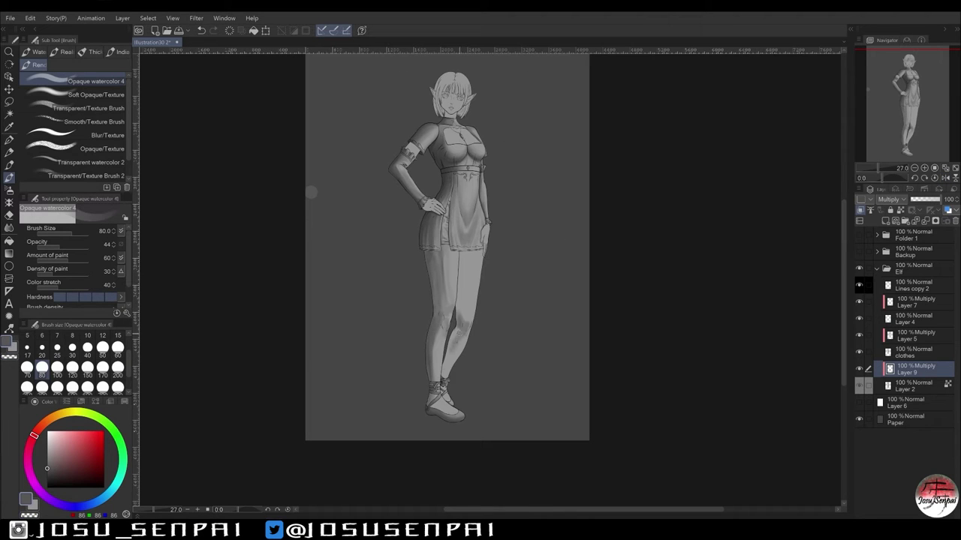
Build up the shadows on both thighs and calves at size 80, checking the figure mirrored.
{"action": "key", "text": "h"}
{"action": "key", "text": "h"}
{"action": "key", "text": "h"}
{"action": "key", "text": "h"}
{"action": "key", "text": "h"}
{"action": "key", "text": "h"}
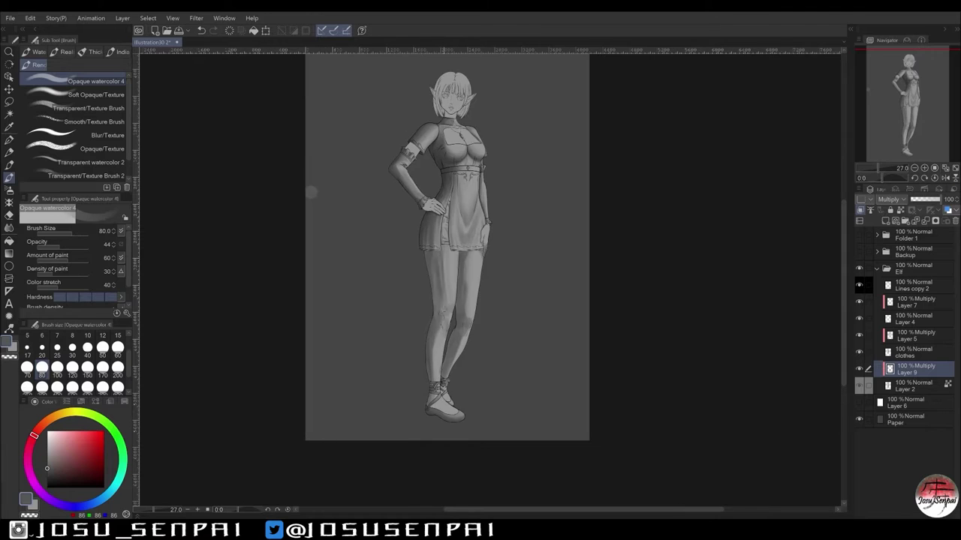
Correct the leg shading in the mirrored view using Opaque watercolor 4 with the transparent colour at size 80.
{"action": "key", "text": "h"}
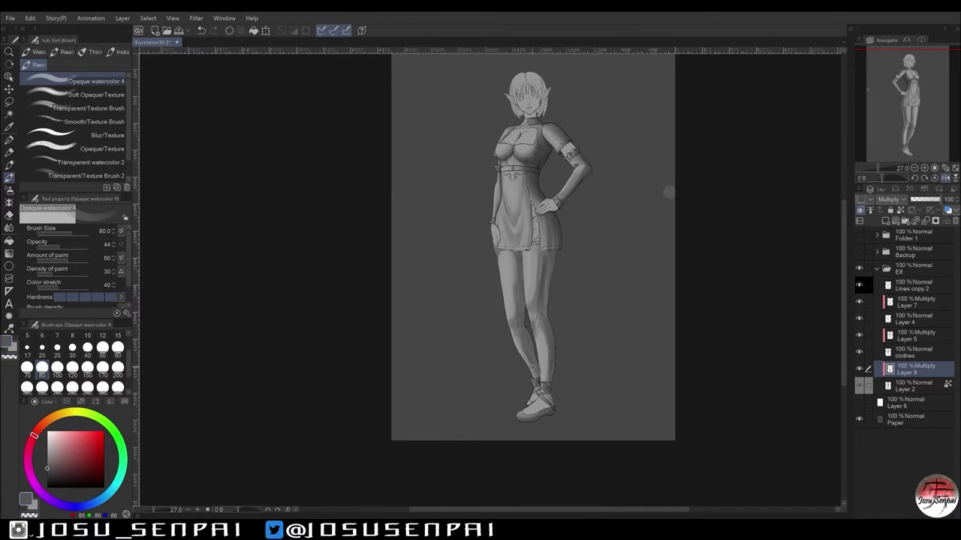
{"action": "key", "text": "h"}
{"action": "key", "text": "h"}
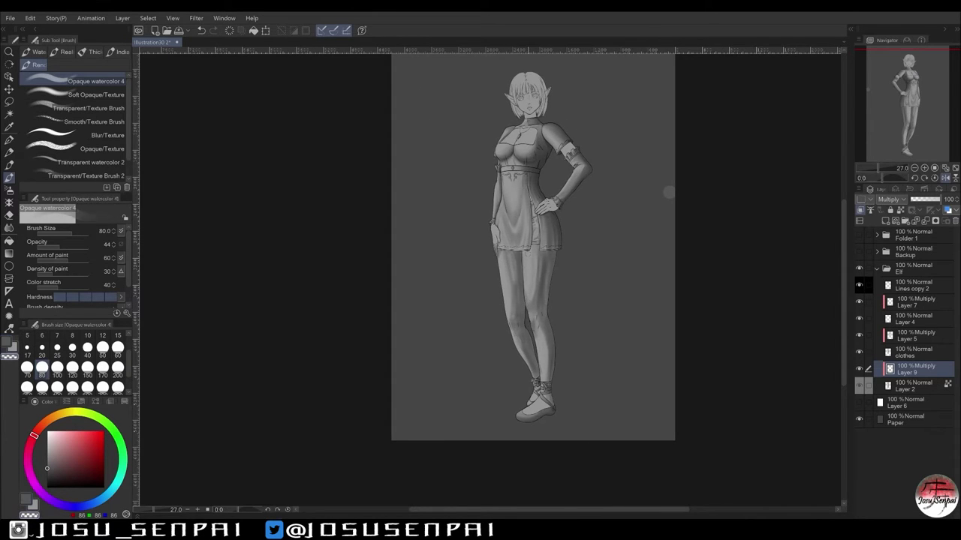
{"action": "key", "text": "h"}
{"action": "scroll", "coordinate": [325, 255], "scroll_direction": "down", "scroll_amount": 1}
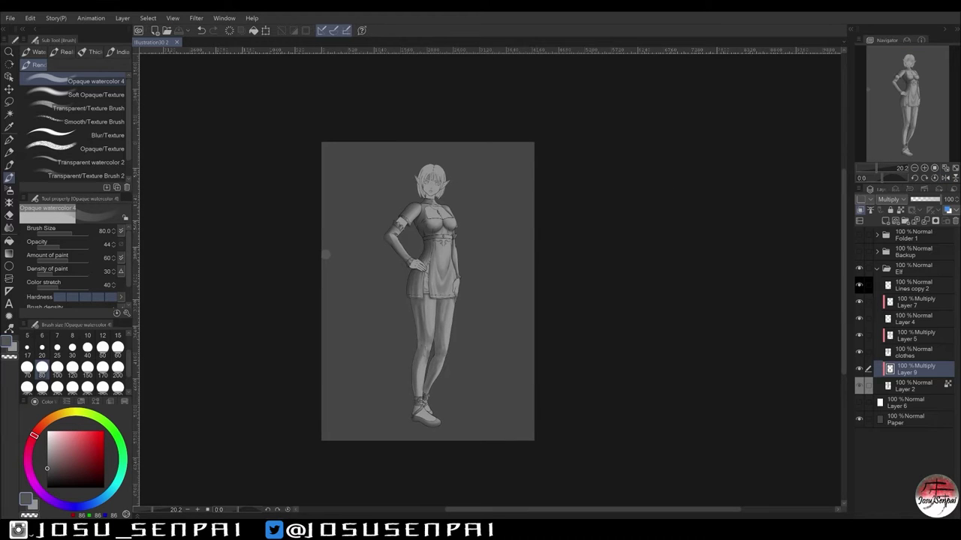
Refine the thigh and knee shadows with Opaque watercolor 4 at size 50, checking the figure mirrored.
{"action": "scroll", "coordinate": [325, 255], "scroll_direction": "up", "scroll_amount": 1}
{"action": "left_click_drag", "start_coordinate": [325, 255], "coordinate": [280, 164]}
{"action": "key", "text": "h"}
{"action": "key", "text": "h"}
{"action": "key", "text": "h"}
{"action": "key", "text": "h"}
{"action": "key", "text": "h"}
{"action": "key", "text": "h"}
{"action": "left_click", "coordinate": [102, 347]}
{"action": "key", "text": "h"}
{"action": "key", "text": "h"}
{"action": "key", "text": "h"}
{"action": "key", "text": "h"}
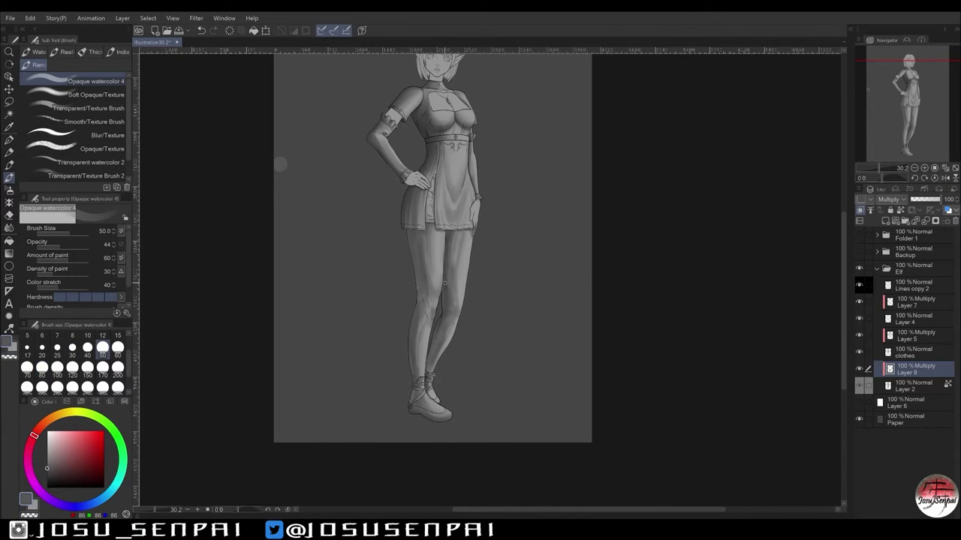
Broaden the leg shading with an enlarged Opaque watercolor 4 brush, checking the figure mirrored.
{"action": "scroll", "coordinate": [279, 163], "scroll_direction": "up", "scroll_amount": 1}
{"action": "key", "text": "bracketright"}
{"action": "key", "text": "bracketright"}
{"action": "key", "text": "bracketright"}
{"action": "key", "text": "h"}
{"action": "key", "text": "h"}
{"action": "key", "text": "h"}
{"action": "key", "text": "h"}
Shade the bare chest skin inside the neckline cutout with Opaque watercolor 4 at size 60, checking the figure mirrored.
{"action": "key", "text": "bracketleft"}
{"action": "key", "text": "bracketleft"}
{"action": "key", "text": "bracketleft"}
{"action": "scroll", "coordinate": [214, 240], "scroll_direction": "up", "scroll_amount": 5}
{"action": "left_click_drag", "start_coordinate": [214, 240], "coordinate": [201, 360]}
{"action": "key", "text": "c"}
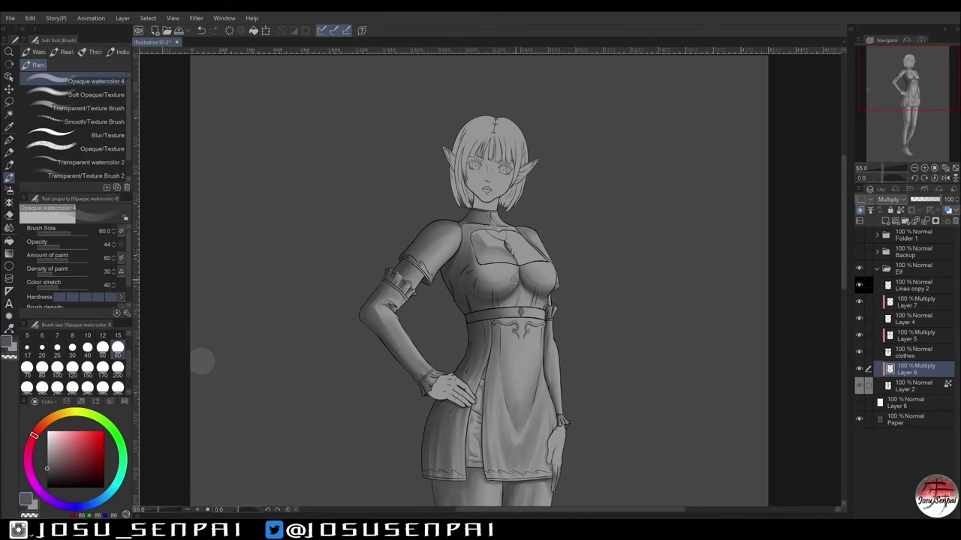
{"action": "key", "text": "h"}
{"action": "key", "text": "h"}
{"action": "key", "text": "h"}
{"action": "key", "text": "h"}
{"action": "key", "text": "bracketleft"}
{"action": "key", "text": "bracketleft"}
{"action": "key", "text": "bracketleft"}
{"action": "key", "text": "h"}
Build up the cleavage shadows with Opaque watercolor 4 at size 50, comparing against the mirrored view.
{"action": "key", "text": "bracketright"}
{"action": "key", "text": "h"}
{"action": "key", "text": "bracketright"}
{"action": "key", "text": "h"}
{"action": "key", "text": "h"}
{"action": "key", "text": "h"}
{"action": "key", "text": "h"}
{"action": "key", "text": "h"}
{"action": "key", "text": "h"}
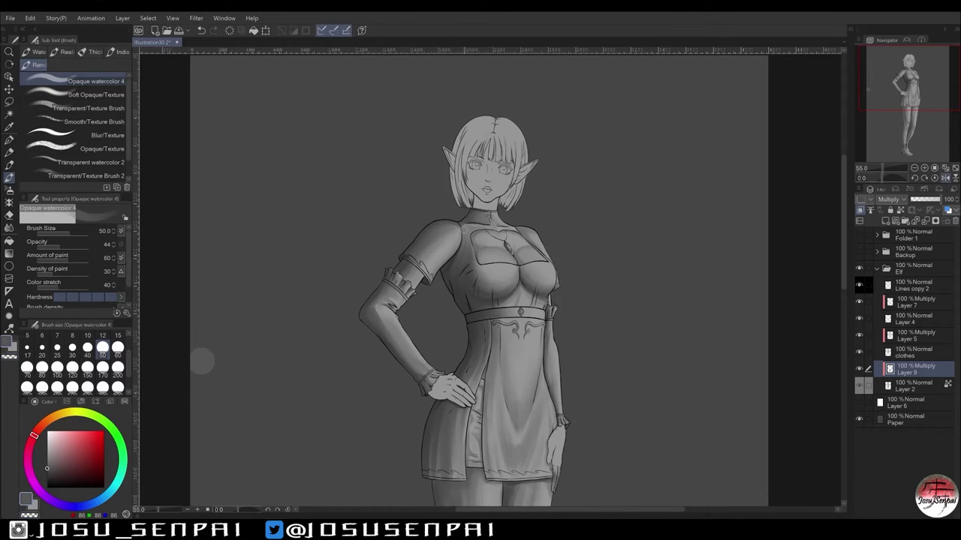
Lighten parts of the chest shading using Opaque watercolor 4 with the transparent colour at size 25.
{"action": "scroll", "coordinate": [202, 361], "scroll_direction": "up", "scroll_amount": 1}
{"action": "key", "text": "h"}
{"action": "key", "text": "h"}
{"action": "key", "text": "h"}
{"action": "key", "text": "h"}
{"action": "key", "text": "h"}
{"action": "key", "text": "h"}
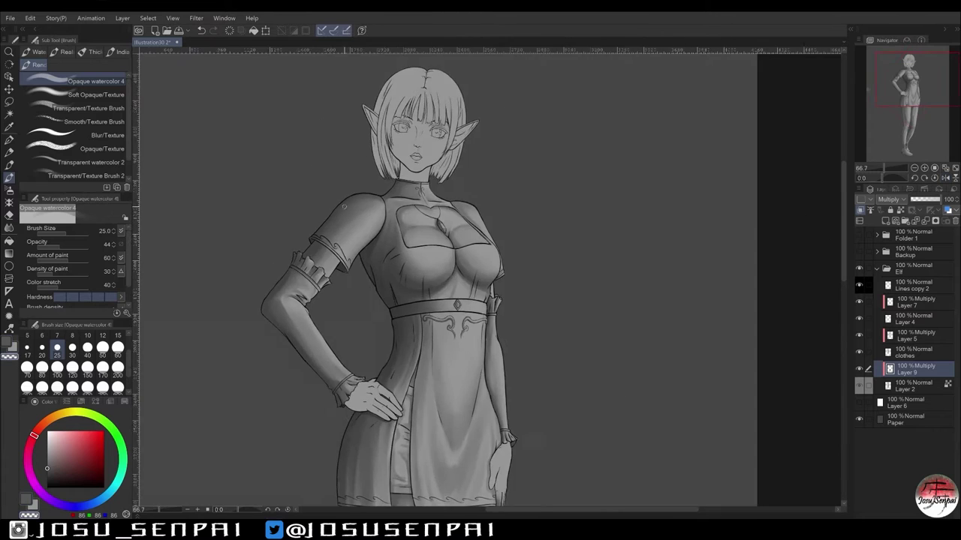
{"action": "scroll", "coordinate": [369, 363], "scroll_direction": "down", "scroll_amount": 2}
{"action": "scroll", "coordinate": [370, 363], "scroll_direction": "up", "scroll_amount": 3}
{"action": "scroll", "coordinate": [565, 223], "scroll_direction": "down", "scroll_amount": 1}
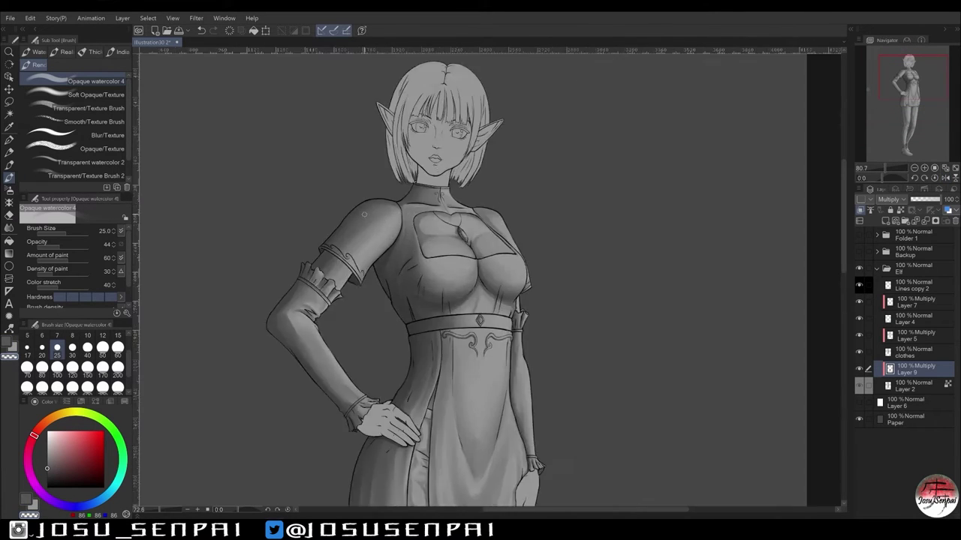
Clean up the chest shadow edges with the transparent colour at size 25, viewing the figure mirrored.
{"action": "key", "text": "h"}
{"action": "key", "text": "h"}
{"action": "key", "text": "h"}
{"action": "key", "text": "h"}
{"action": "scroll", "coordinate": [278, 131], "scroll_direction": "down", "scroll_amount": 1}
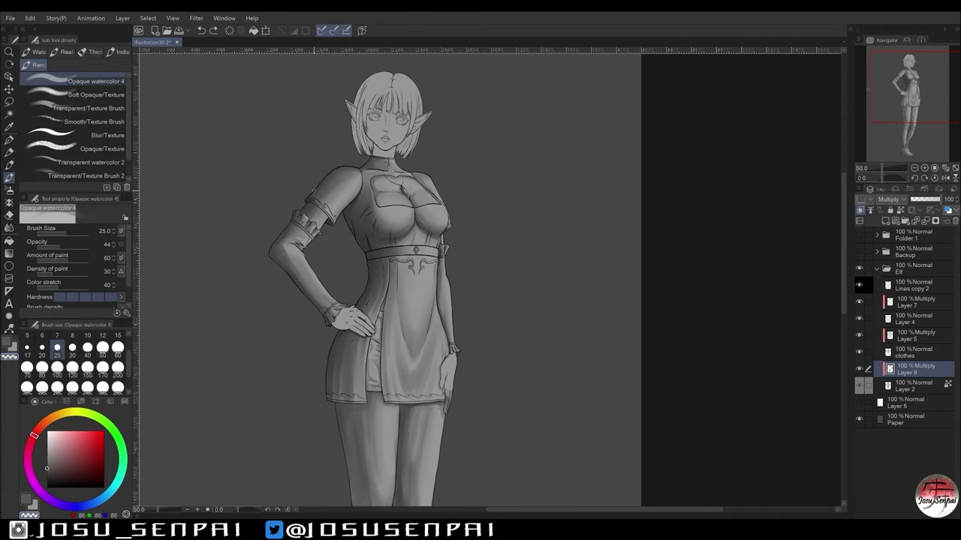
{"action": "scroll", "coordinate": [266, 180], "scroll_direction": "up", "scroll_amount": 2}
{"action": "key", "text": "h"}
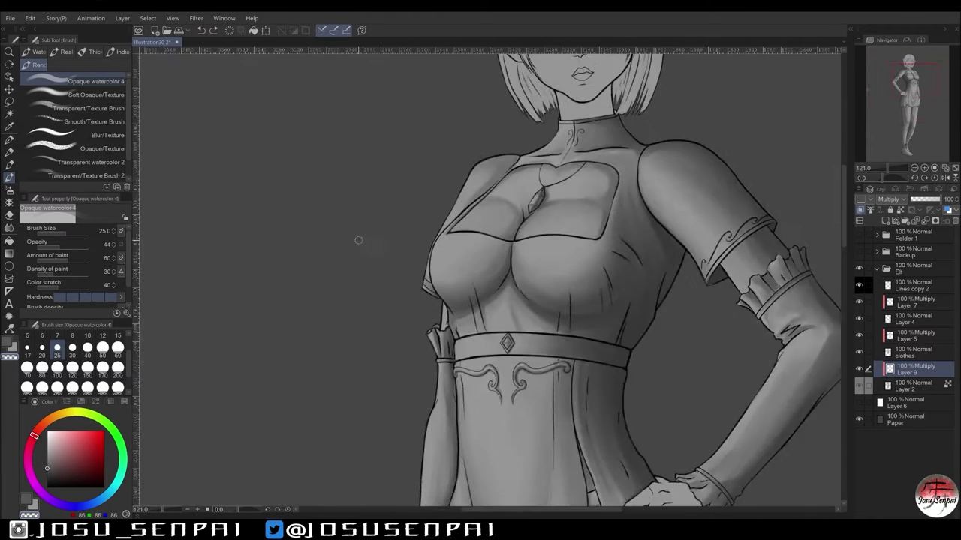
Refine the forms inside the neckline cutout with the size 25 transparent brush, checking both orientations.
{"action": "scroll", "coordinate": [468, 133], "scroll_direction": "down", "scroll_amount": 1}
{"action": "key", "text": "h"}
{"action": "key", "text": "h"}
{"action": "scroll", "coordinate": [468, 133], "scroll_direction": "up", "scroll_amount": 1}
{"action": "key", "text": "h"}
{"action": "key", "text": "h"}
{"action": "key", "text": "h"}
{"action": "key", "text": "h"}
{"action": "key", "text": "h"}
{"action": "scroll", "coordinate": [488, 278], "scroll_direction": "up", "scroll_amount": 1}
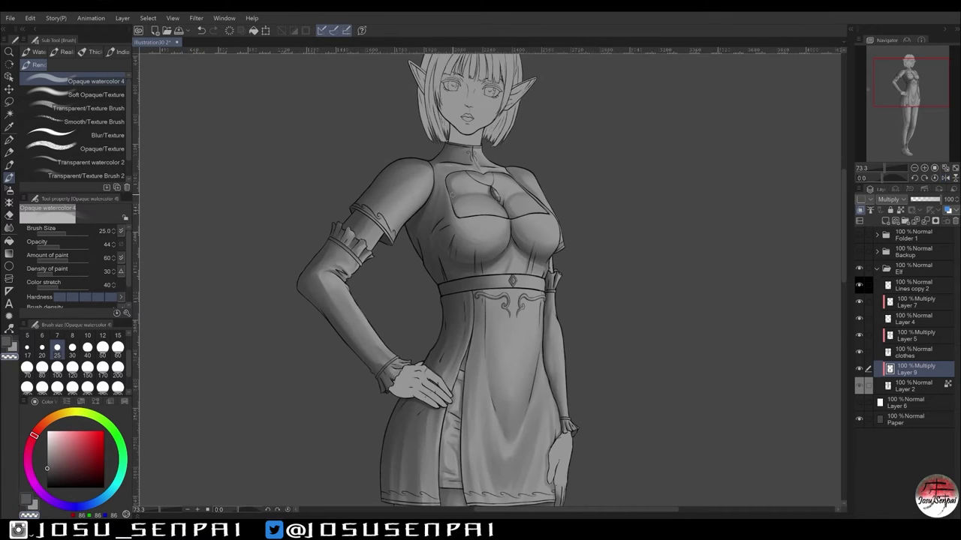
{"action": "key", "text": "h"}
Blend the chest skin shading using the Transparent/Texture Brush at size 30, checking the figure mirrored.
{"action": "left_click", "coordinate": [88, 108]}
{"action": "key", "text": "h"}
{"action": "key", "text": "h"}
{"action": "key", "text": "h"}
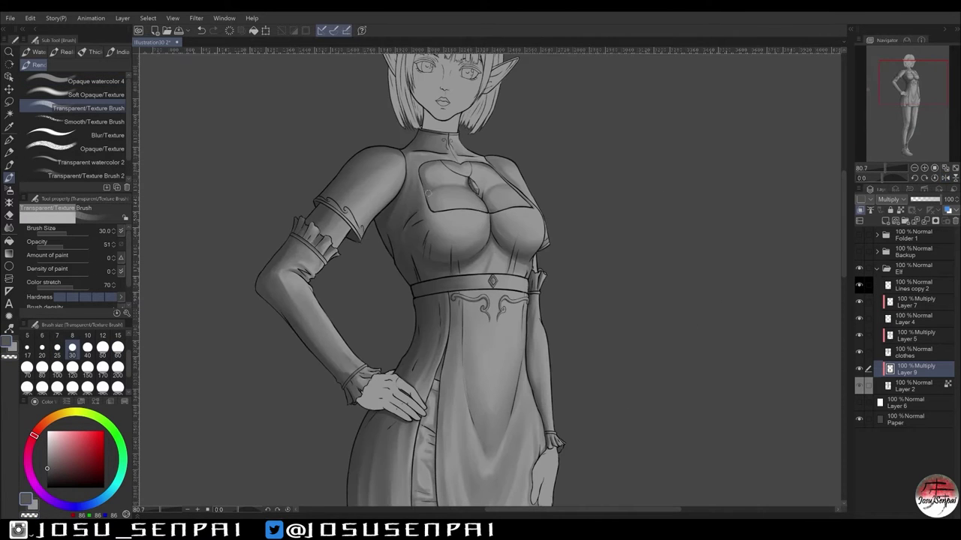
{"action": "key", "text": "h"}
{"action": "key", "text": "h"}
{"action": "scroll", "coordinate": [452, 214], "scroll_direction": "up", "scroll_amount": 2}
{"action": "key", "text": "h"}
Smooth the cleavage shadows with the Transparent/Texture Brush at size 20, alternating with the mirrored view.
{"action": "key", "text": "bracketleft"}
{"action": "key", "text": "bracketleft"}
{"action": "key", "text": "h"}
{"action": "key", "text": "h"}
{"action": "key", "text": "h"}
{"action": "key", "text": "h"}
{"action": "key", "text": "h"}
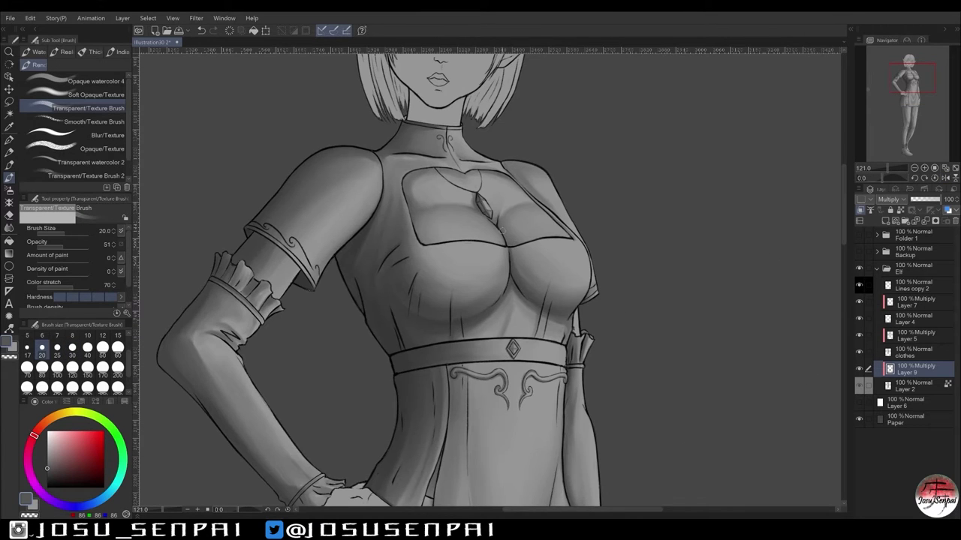
{"action": "key", "text": "h"}
{"action": "key", "text": "h"}
{"action": "key", "text": "h"}
{"action": "key", "text": "h"}
{"action": "scroll", "coordinate": [488, 278], "scroll_direction": "up", "scroll_amount": 1}
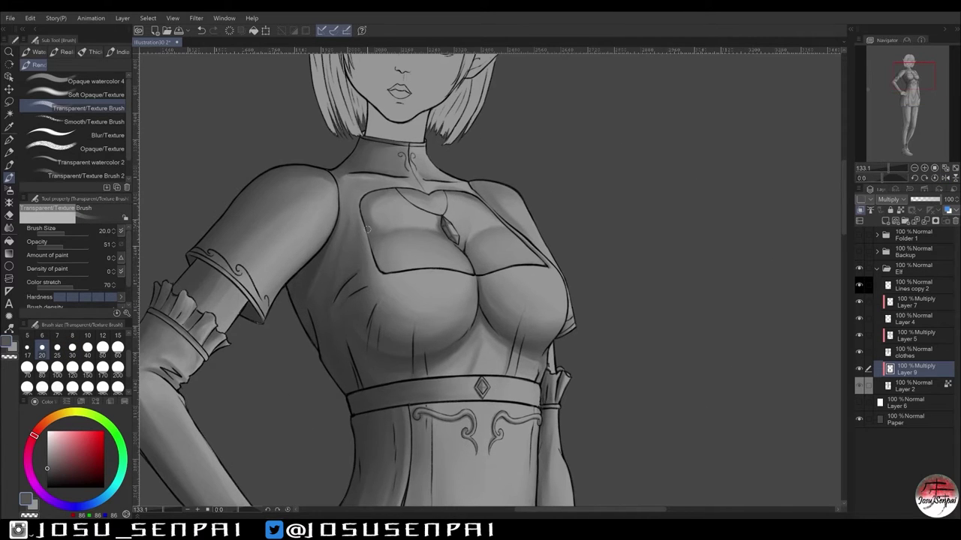
Refine the chest shading around the pendant and necklace with the Transparent/Texture Brush at size 20.
{"action": "scroll", "coordinate": [468, 358], "scroll_direction": "down", "scroll_amount": 8}
{"action": "key", "text": "h"}
{"action": "scroll", "coordinate": [620, 275], "scroll_direction": "up", "scroll_amount": 8}
{"action": "key", "text": "h"}
{"action": "scroll", "coordinate": [644, 278], "scroll_direction": "up", "scroll_amount": 1}
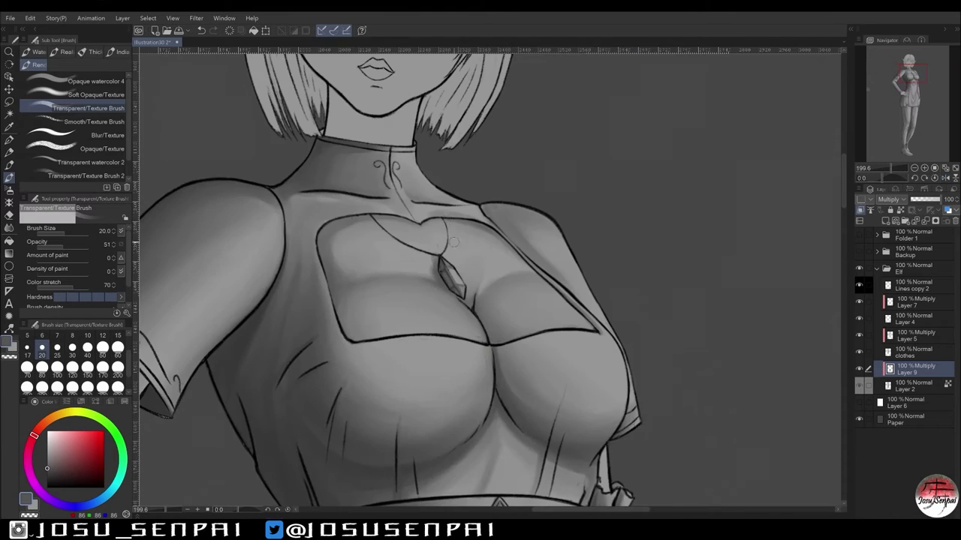
{"action": "scroll", "coordinate": [342, 343], "scroll_direction": "down", "scroll_amount": 9}
{"action": "scroll", "coordinate": [342, 343], "scroll_direction": "up", "scroll_amount": 10}
{"action": "key", "text": "h"}
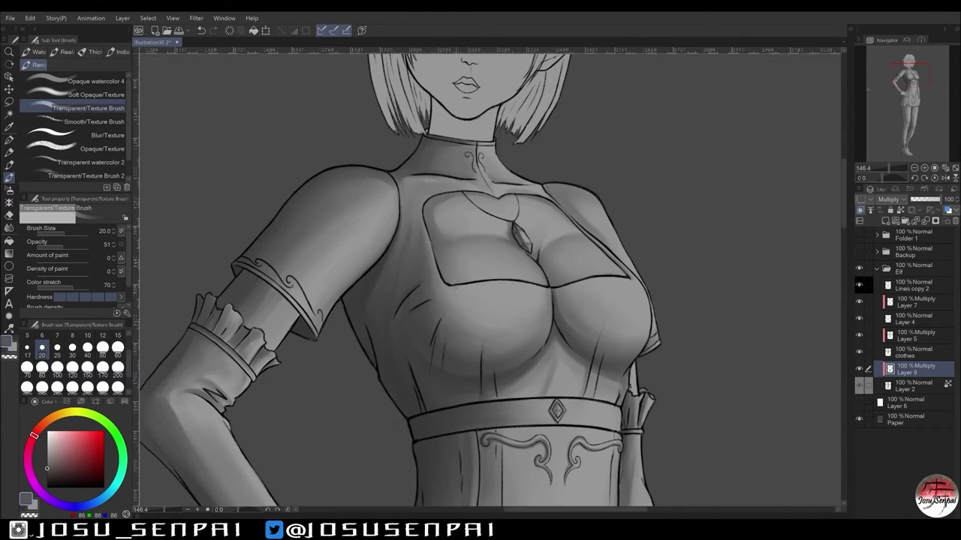
Even out the chest skin tones at size 20, judging them from a distance and in the mirrored view.
{"action": "scroll", "coordinate": [488, 213], "scroll_direction": "down", "scroll_amount": 4}
{"action": "key", "text": "h"}
{"action": "scroll", "coordinate": [488, 277], "scroll_direction": "down", "scroll_amount": 1}
{"action": "key", "text": "h"}
{"action": "scroll", "coordinate": [488, 278], "scroll_direction": "down", "scroll_amount": 2}
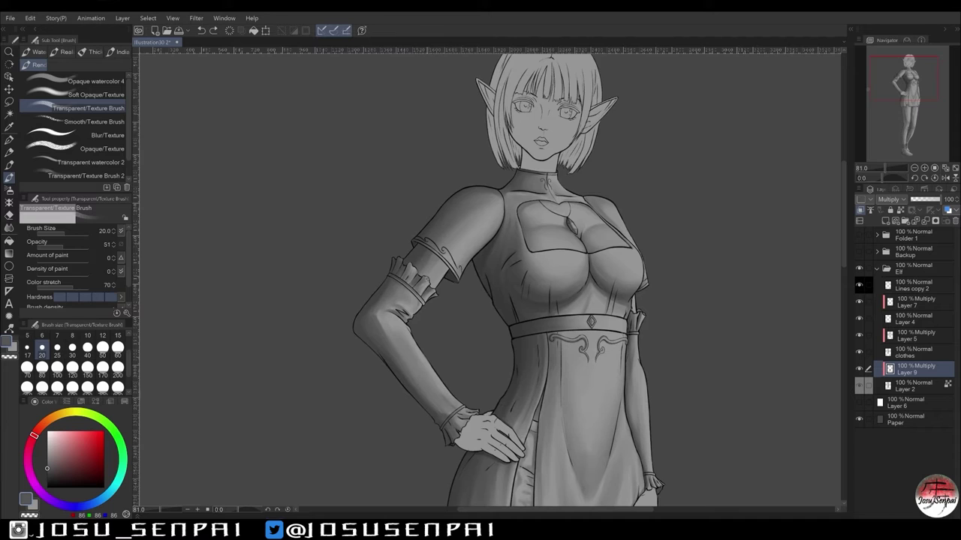
{"action": "scroll", "coordinate": [488, 278], "scroll_direction": "up", "scroll_amount": 2}
{"action": "key", "text": "h"}
{"action": "key", "text": "h"}
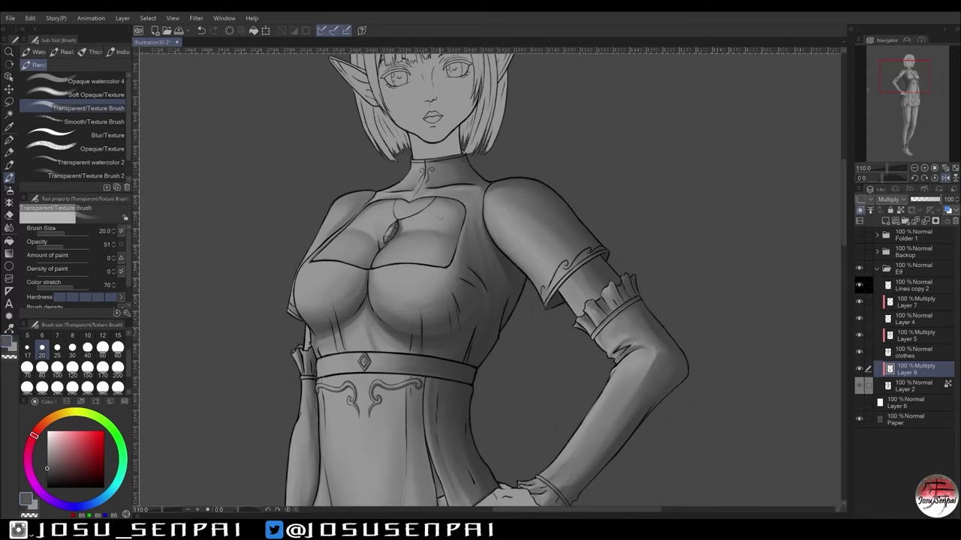
{"action": "key", "text": "h"}
{"action": "scroll", "coordinate": [488, 278], "scroll_direction": "down", "scroll_amount": 2}
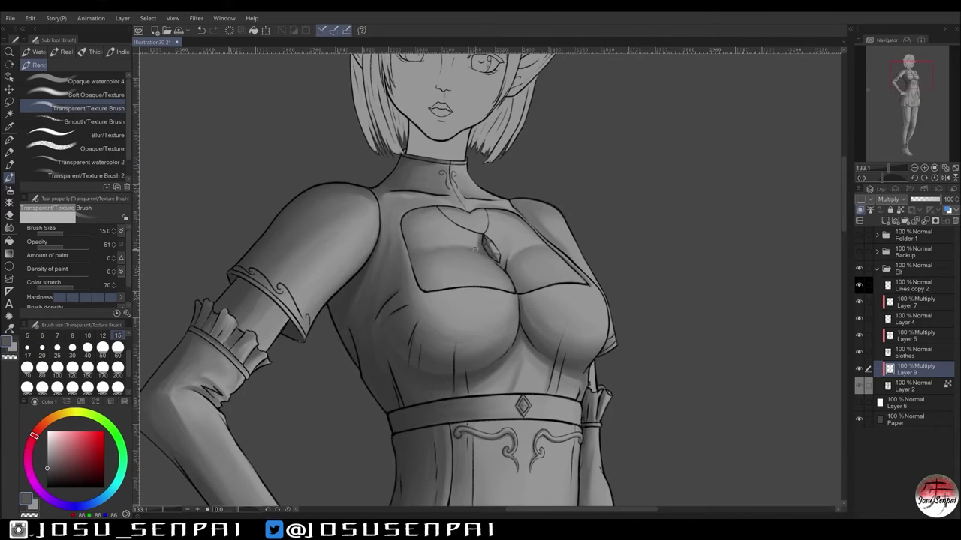
Add finer shading beside the pendant with the Transparent/Texture Brush at size 15.
{"action": "key", "text": "h"}
{"action": "scroll", "coordinate": [488, 277], "scroll_direction": "up", "scroll_amount": 4}
{"action": "key", "text": "bracketleft"}
{"action": "key", "text": "h"}
{"action": "scroll", "coordinate": [488, 277], "scroll_direction": "down", "scroll_amount": 3}
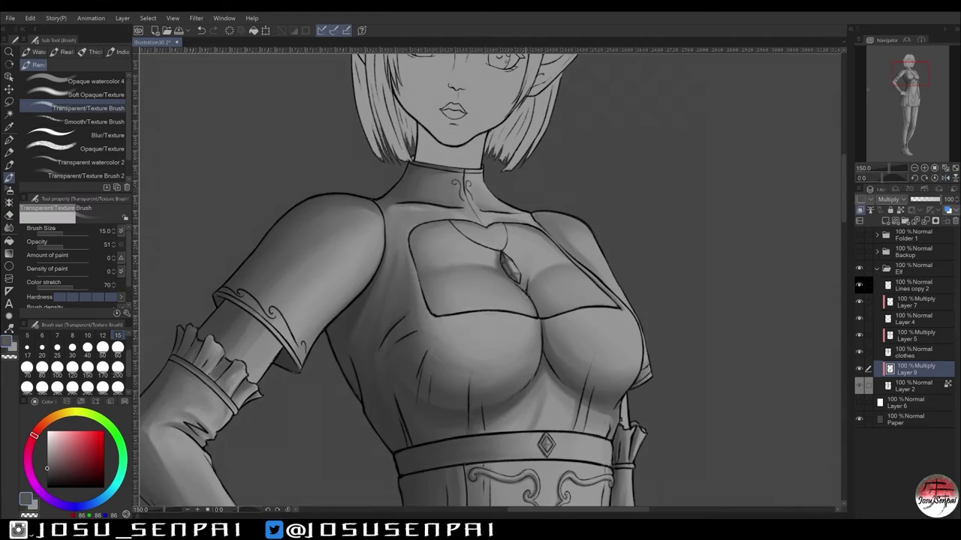
{"action": "key", "text": "h"}
{"action": "key", "text": "h"}
Shade the bare upper arm between sleeve and glove frill with the Transparent/Texture Brush at size 25.
{"action": "key", "text": "bracketright"}
{"action": "key", "text": "h"}
{"action": "key", "text": "h"}
{"action": "scroll", "coordinate": [488, 278], "scroll_direction": "down", "scroll_amount": 2}
{"action": "key", "text": "h"}
{"action": "scroll", "coordinate": [488, 277], "scroll_direction": "up", "scroll_amount": 1}
{"action": "key", "text": "bracketright"}
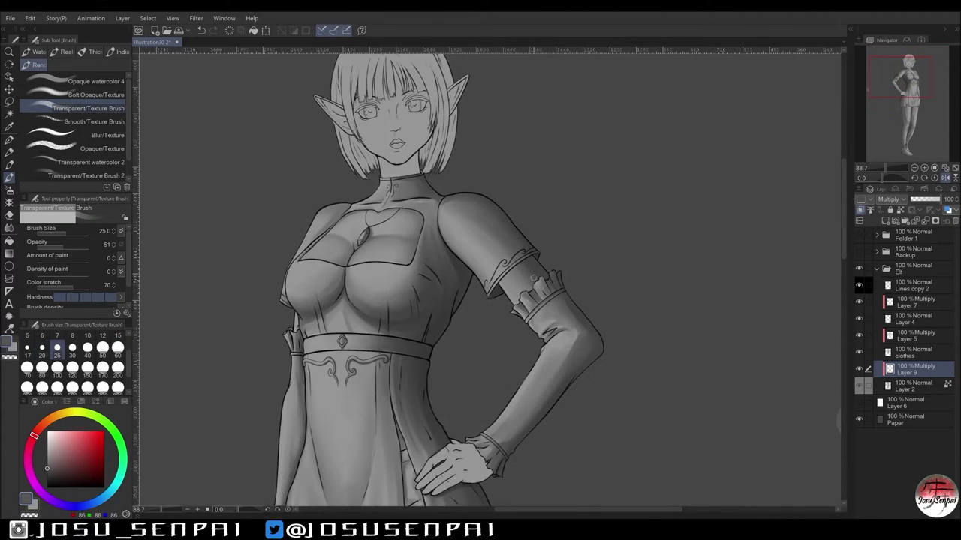
Touch up the upper-body skin shading with the Transparent/Texture Brush at size 25, comparing normal and mirrored views.
{"action": "scroll", "coordinate": [534, 277], "scroll_direction": "down", "scroll_amount": 2}
{"action": "key", "text": "h"}
{"action": "scroll", "coordinate": [663, 353], "scroll_direction": "up", "scroll_amount": 1}
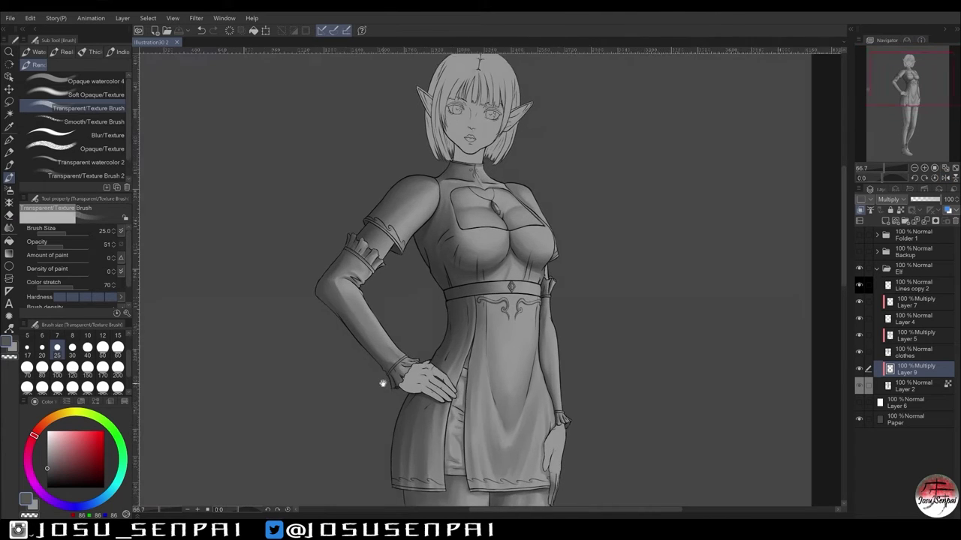
{"action": "key", "text": "h"}
{"action": "key", "text": "h"}
{"action": "key", "text": "h"}
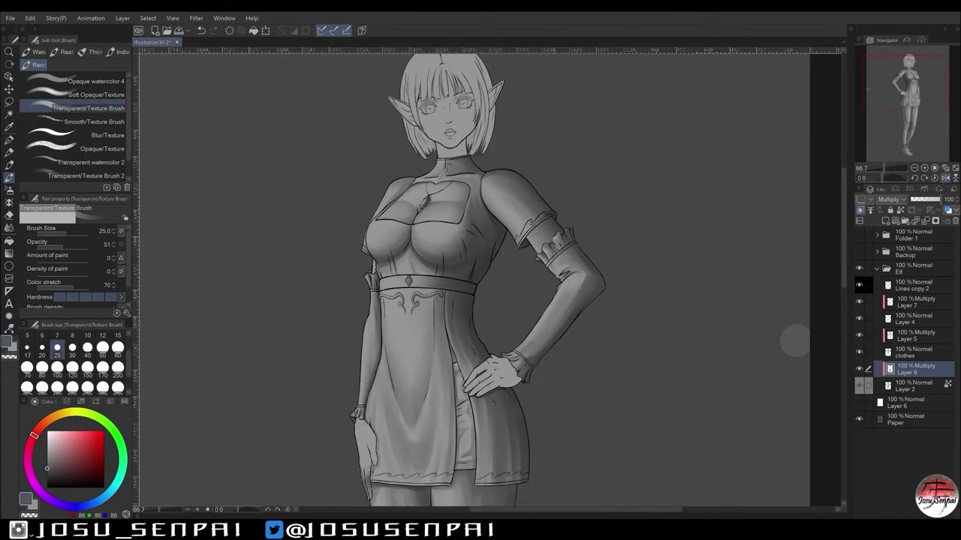
{"action": "key", "text": "h"}
Define the shadow on the bare upper arm above the glove frill using Opaque watercolor 4 at size 10.
{"action": "scroll", "coordinate": [190, 338], "scroll_direction": "up", "scroll_amount": 2}
{"action": "left_click", "coordinate": [95, 81]}
{"action": "key", "text": "ctrl+plus"}
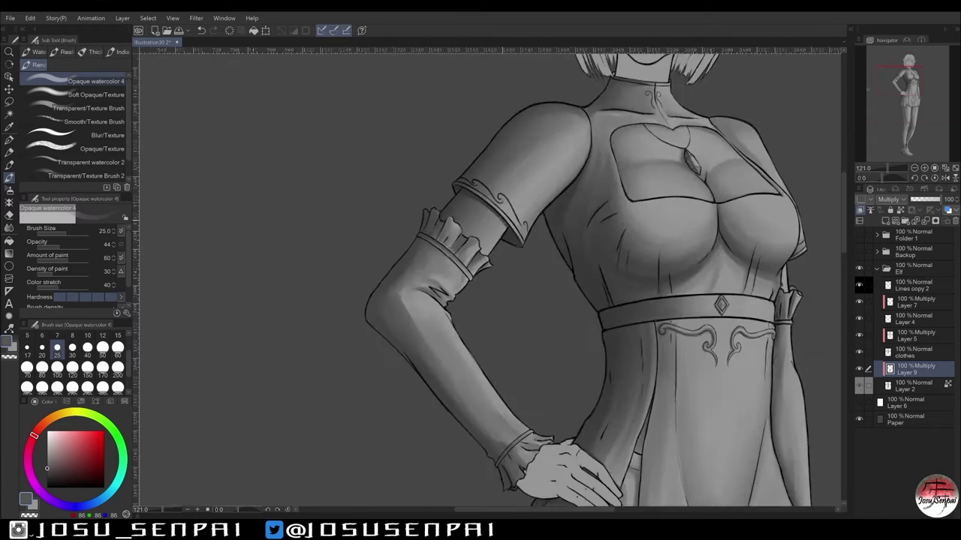
{"action": "key", "text": "bracketleft"}
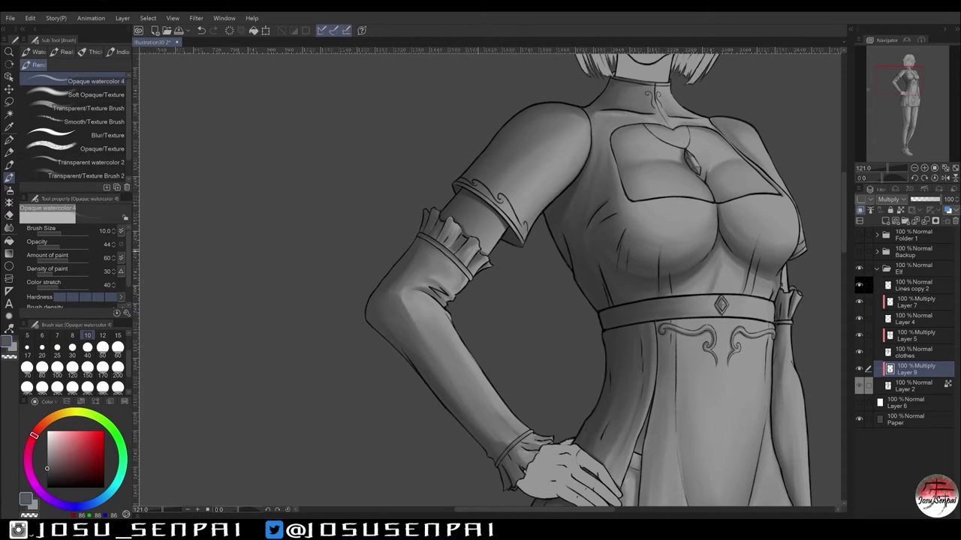
{"action": "key", "text": "ctrl+0"}
{"action": "key", "text": "ctrl+alt+0"}
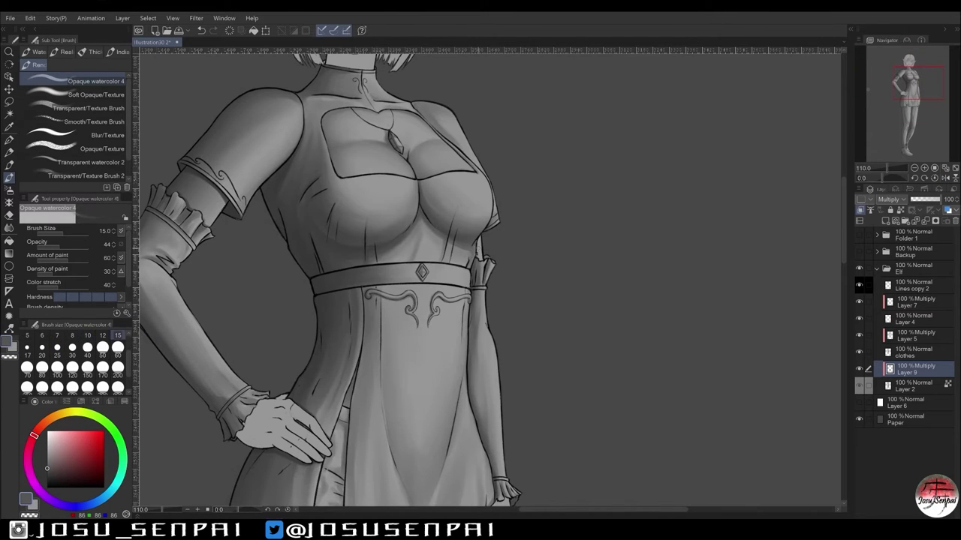
Start shading the hand hanging beside the skirt using Opaque watercolor 4 at sizes 10 and 8.
{"action": "left_click", "coordinate": [89, 109]}
{"action": "scroll", "coordinate": [488, 278], "scroll_direction": "down", "scroll_amount": 5}
{"action": "scroll", "coordinate": [507, 421], "scroll_direction": "up", "scroll_amount": 3}
{"action": "left_click", "coordinate": [88, 82]}
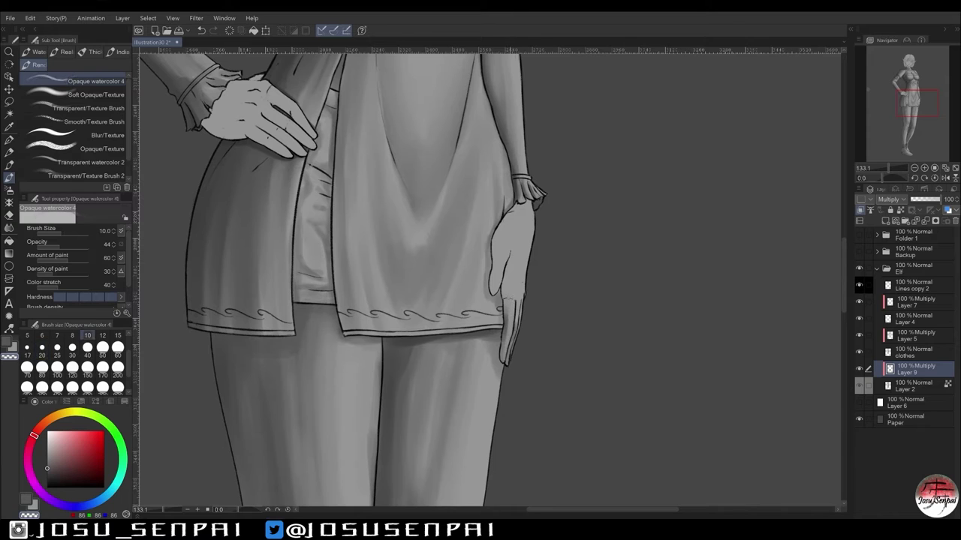
{"action": "key", "text": "h"}
{"action": "left_click", "coordinate": [72, 336]}
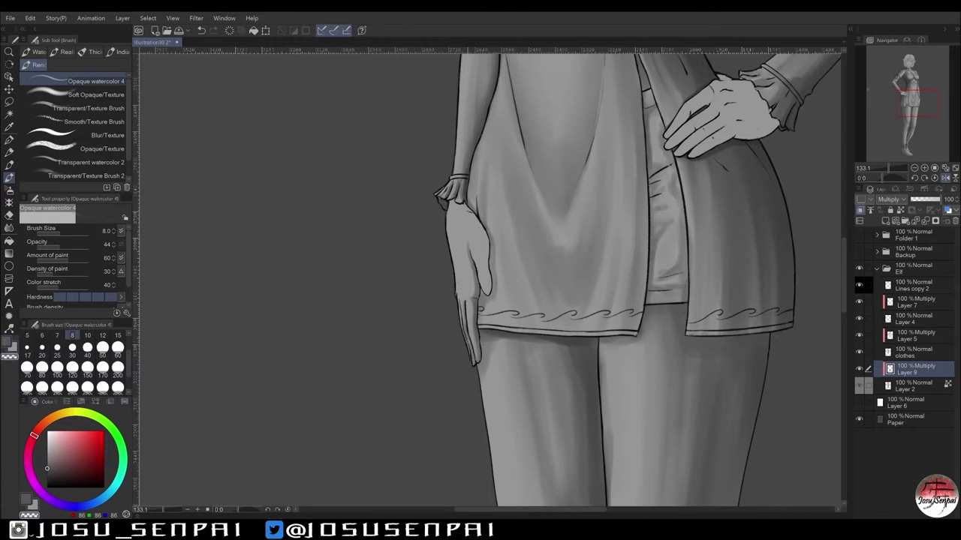
{"action": "key", "text": "h"}
Model the thumb side of the hanging hand using Opaque watercolor 4 with the transparent colour at size 15.
{"action": "key", "text": "bracketright"}
{"action": "key", "text": "bracketright"}
{"action": "key", "text": "bracketright"}
{"action": "left_click_drag", "start_coordinate": [495, 235], "coordinate": [493, 293]}
{"action": "key", "text": "h"}
{"action": "key", "text": "h"}
{"action": "key", "text": "h"}
{"action": "key", "text": "h"}
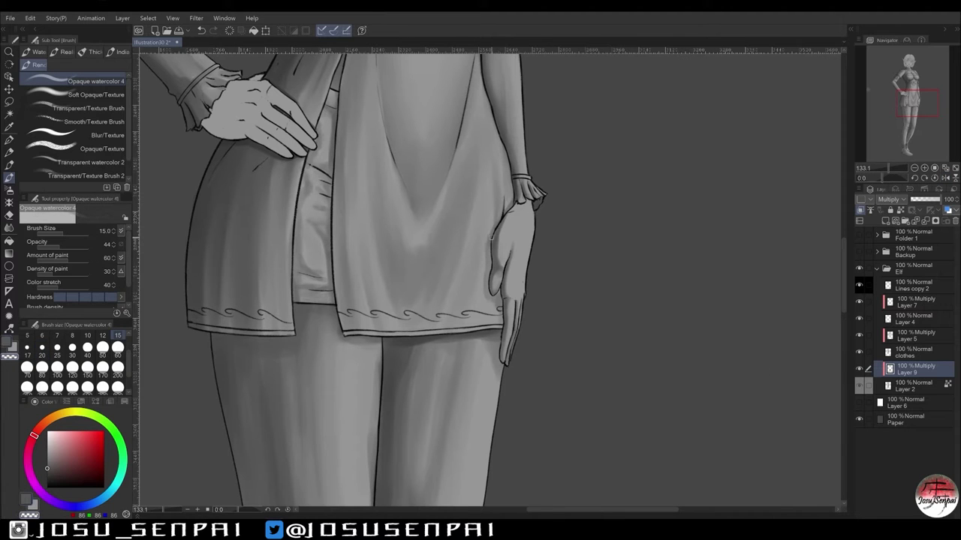
Refine the palm and thumb shading on the hanging hand with Opaque watercolor 4, checking it mirrored.
{"action": "mouse_move", "coordinate": [514, 199]}
{"action": "left_mouse_down"}
{"action": "mouse_move", "coordinate": [531, 209]}
{"action": "mouse_move", "coordinate": [495, 269]}
{"action": "left_mouse_up"}
{"action": "key", "text": "h"}
{"action": "left_click", "coordinate": [42, 348]}
{"action": "key", "text": "h"}
{"action": "key", "text": "h"}
{"action": "key", "text": "h"}
{"action": "key", "text": "h"}
{"action": "key", "text": "h"}
Blend the hanging hand's shading using the Transparent/Texture Brush with the transparent colour at size 10, checking the whole figure.
{"action": "key", "text": "bracketleft"}
{"action": "key", "text": "bracketleft"}
{"action": "key", "text": "bracketleft"}
{"action": "left_click", "coordinate": [89, 108]}
{"action": "key", "text": "h"}
{"action": "key", "text": "h"}
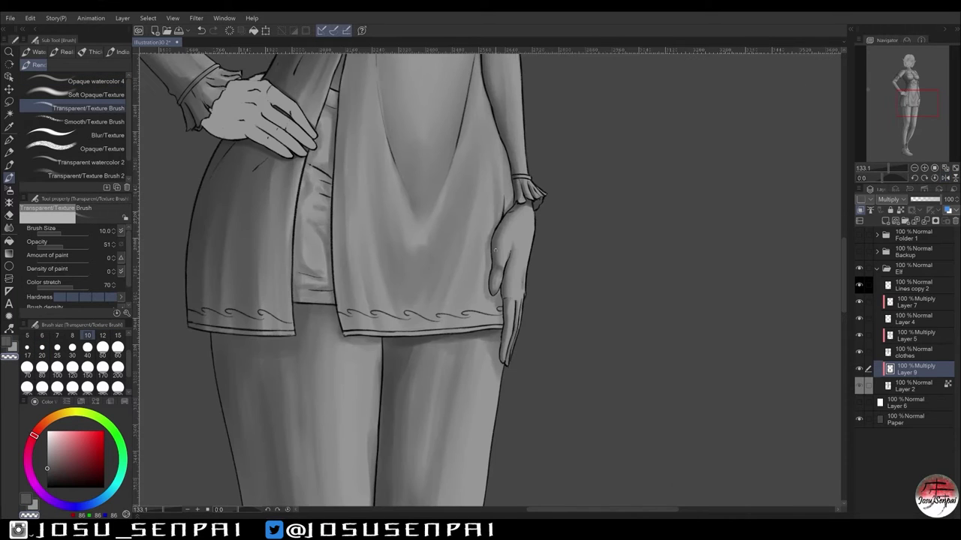
{"action": "key", "text": "h"}
{"action": "key", "text": "h"}
{"action": "key", "text": "h"}
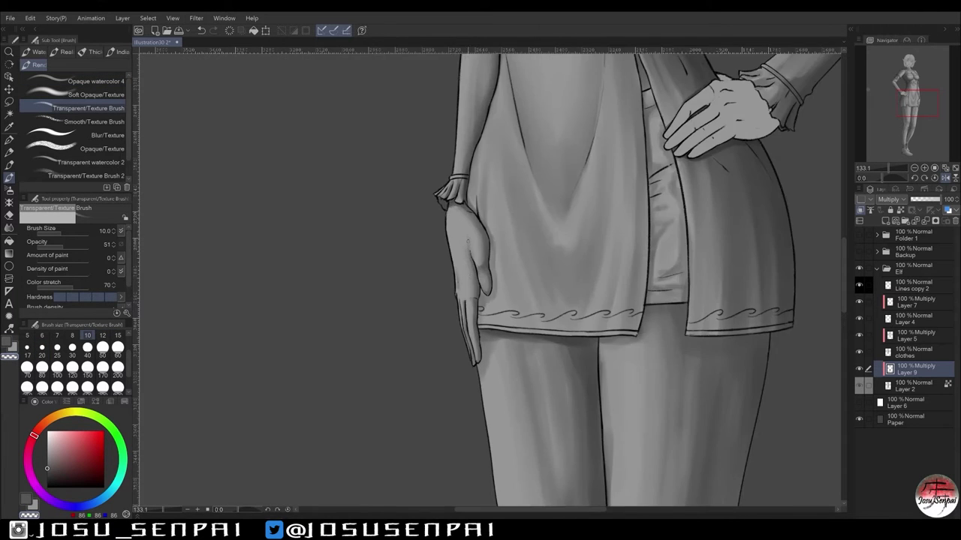
{"action": "key", "text": "h"}
{"action": "key", "text": "ctrl+0"}
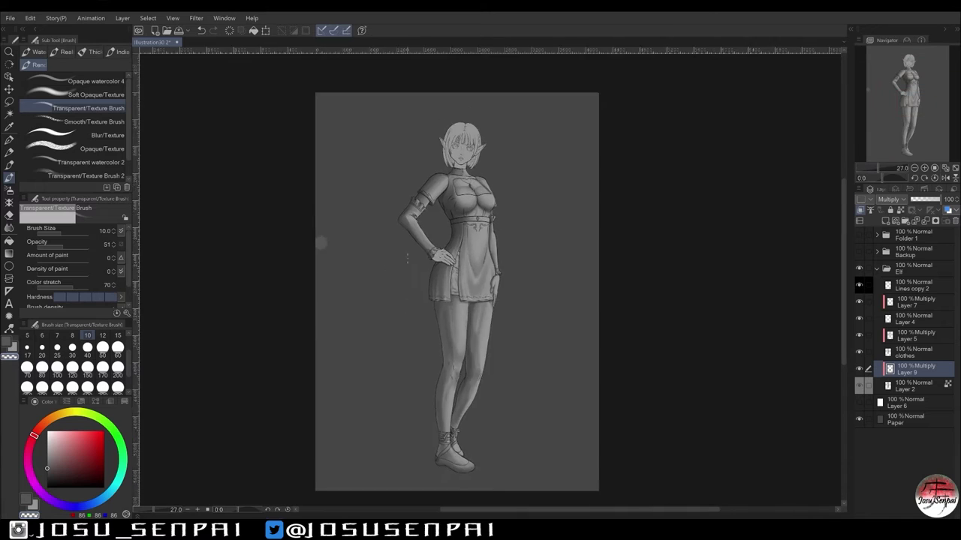
Shade the hand resting on the hip using Opaque watercolor 4 at sizes 20 and 15.
{"action": "left_click", "coordinate": [84, 83]}
{"action": "key", "text": "bracketright"}
{"action": "key", "text": "bracketright"}
{"action": "key", "text": "bracketright"}
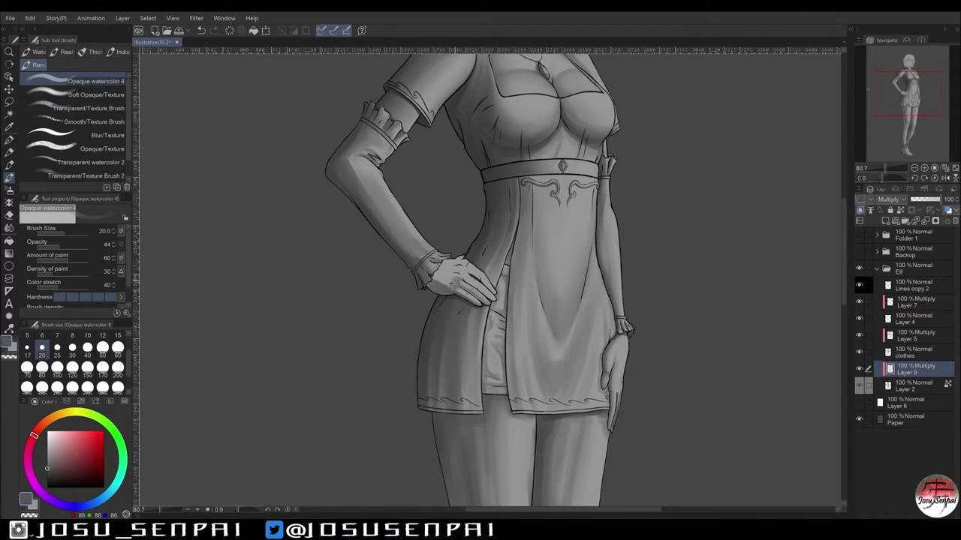
{"action": "key", "text": "bracketleft"}
{"action": "key", "text": "bracketleft"}
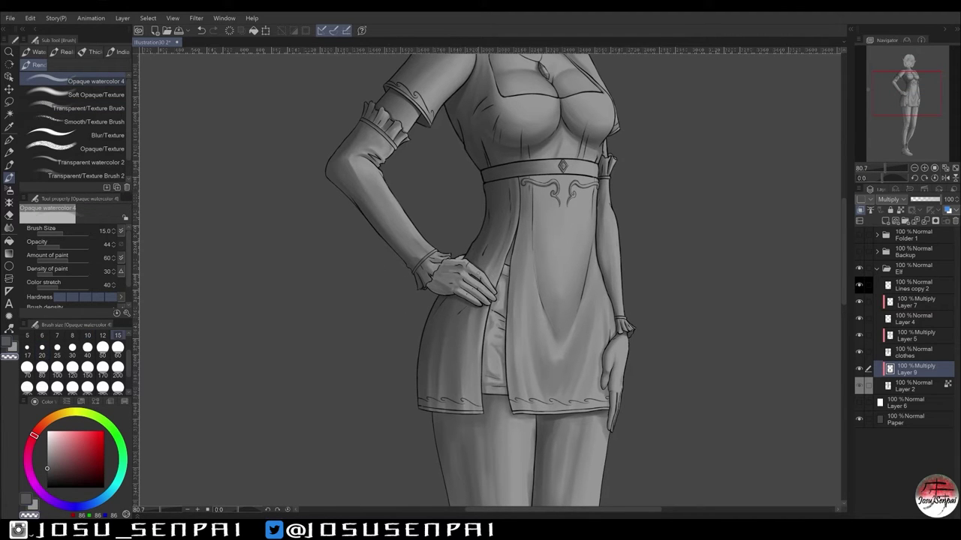
{"action": "scroll", "coordinate": [480, 300], "scroll_direction": "up", "scroll_amount": 1}
{"action": "key", "text": "b"}
Blend the hip hand's shading using the Transparent/Texture Brush at size 10, checking it mirrored.
{"action": "key", "text": "h"}
{"action": "key", "text": "h"}
{"action": "scroll", "coordinate": [484, 304], "scroll_direction": "up", "scroll_amount": 2}
{"action": "key", "text": "h"}
{"action": "key", "text": "h"}
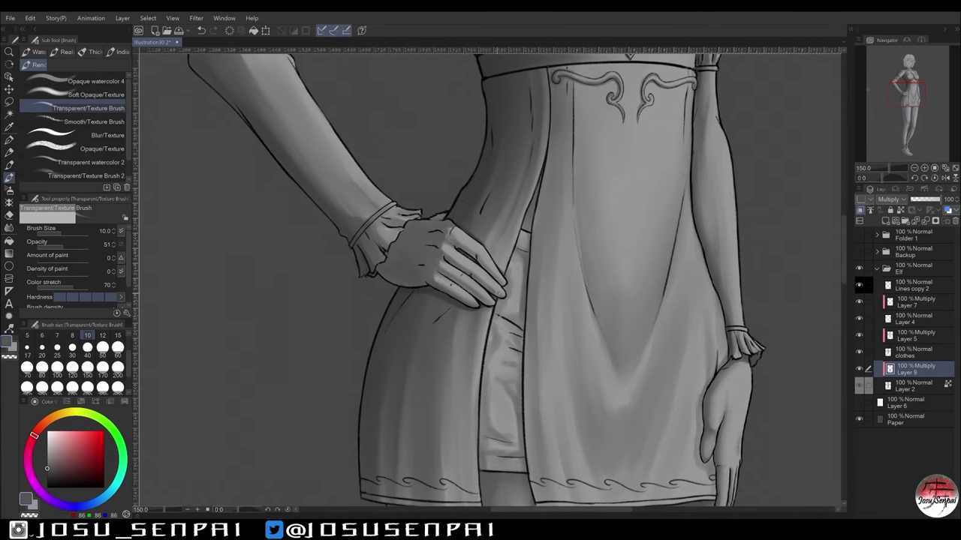
{"action": "key", "text": "h"}
{"action": "key", "text": "h"}
{"action": "scroll", "coordinate": [480, 285], "scroll_direction": "down", "scroll_amount": 5}
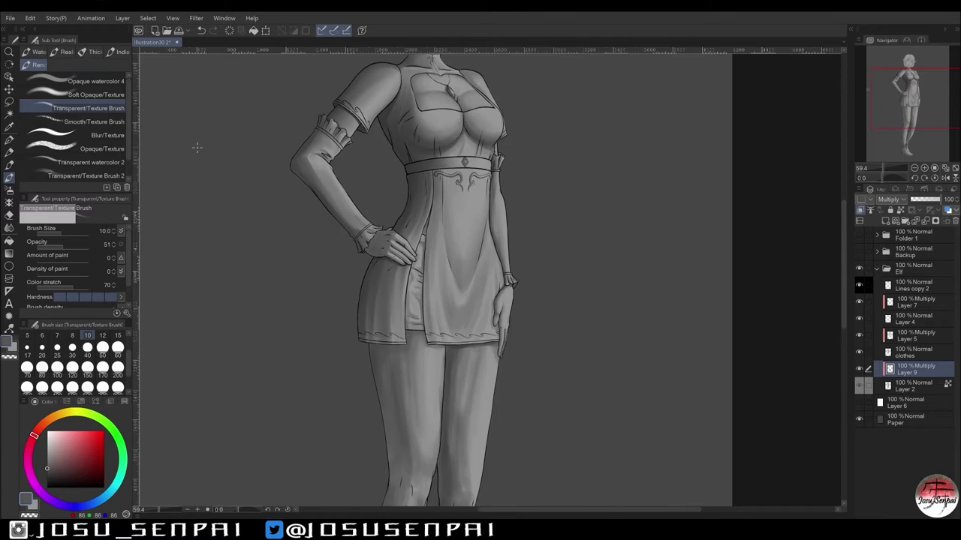
Refine the knuckles and fingers of the hip hand, alternating Opaque watercolor 4 and the Transparent/Texture Brush at size 10.
{"action": "scroll", "coordinate": [450, 270], "scroll_direction": "up", "scroll_amount": 6}
{"action": "left_click", "coordinate": [83, 81]}
{"action": "key", "text": "h"}
{"action": "left_click", "coordinate": [89, 108]}
{"action": "key", "text": "h"}
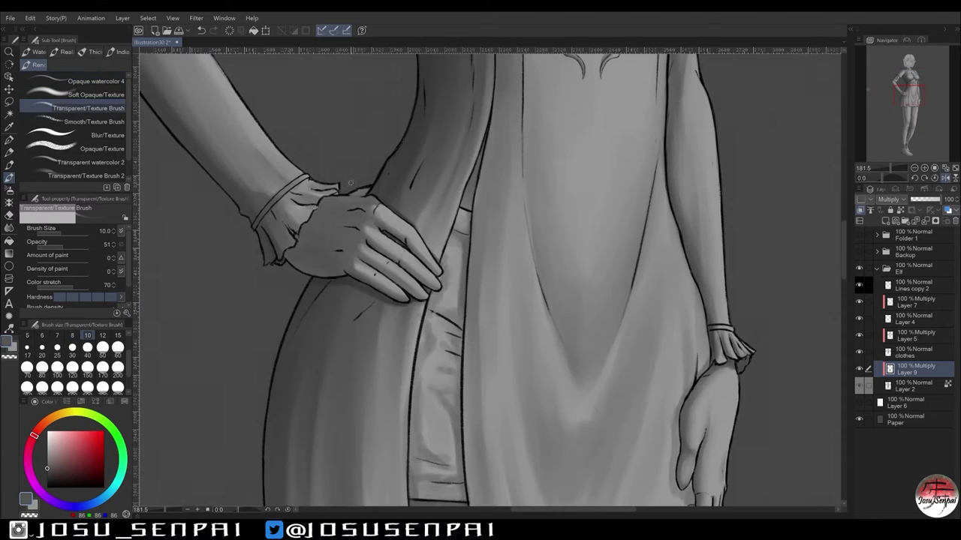
Touch up the hip hand's shadows using Opaque watercolor 4 at size 20, comparing normal and mirrored views.
{"action": "scroll", "coordinate": [480, 285], "scroll_direction": "down", "scroll_amount": 5}
{"action": "left_click", "coordinate": [42, 353]}
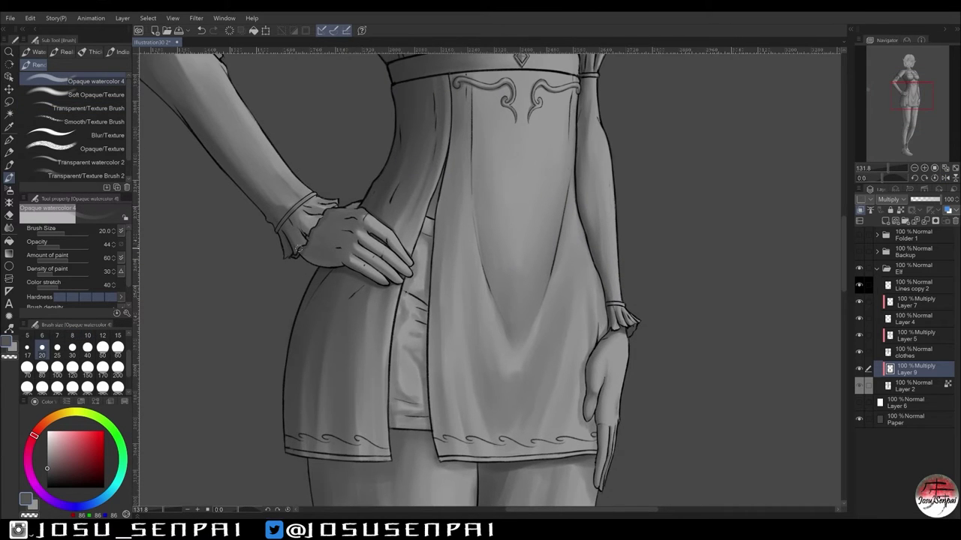
{"action": "key", "text": "h"}
{"action": "scroll", "coordinate": [582, 244], "scroll_direction": "up", "scroll_amount": 6}
{"action": "left_click", "coordinate": [83, 82]}
{"action": "scroll", "coordinate": [425, 307], "scroll_direction": "down", "scroll_amount": 5}
{"action": "key", "text": "h"}
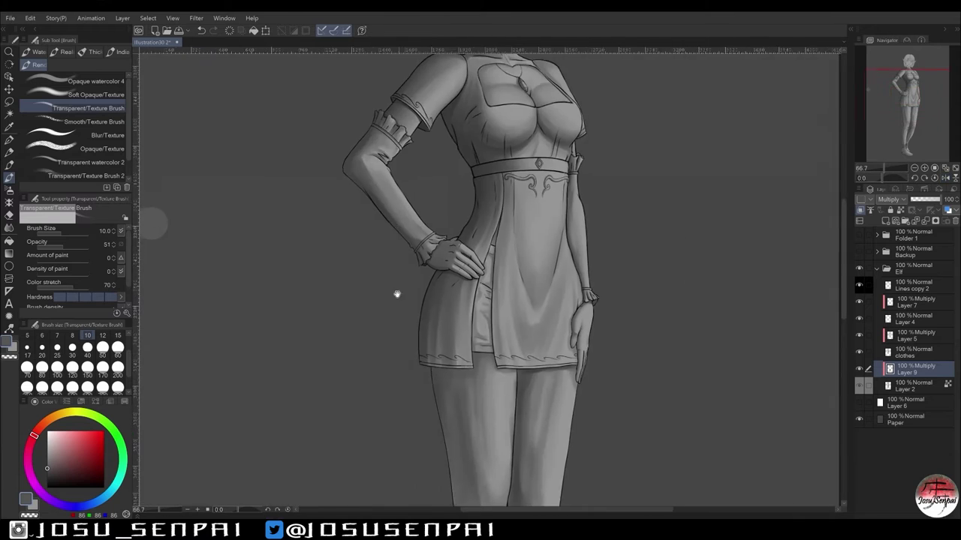
Start smoothing the front thigh's shading below the skirt using the Transparent/Texture Brush at size 40.
{"action": "scroll", "coordinate": [425, 307], "scroll_direction": "up", "scroll_amount": 3}
{"action": "key", "text": "h"}
{"action": "scroll", "coordinate": [388, 355], "scroll_direction": "down", "scroll_amount": 3}
{"action": "key", "text": "h"}
{"action": "scroll", "coordinate": [388, 354], "scroll_direction": "up", "scroll_amount": 4}
{"action": "scroll", "coordinate": [388, 354], "scroll_direction": "down", "scroll_amount": 4}
{"action": "scroll", "coordinate": [414, 248], "scroll_direction": "up", "scroll_amount": 2}
{"action": "left_click", "coordinate": [88, 108]}
{"action": "key", "text": "h"}
{"action": "key", "text": "h"}
{"action": "key", "text": "h"}
{"action": "key", "text": "h"}
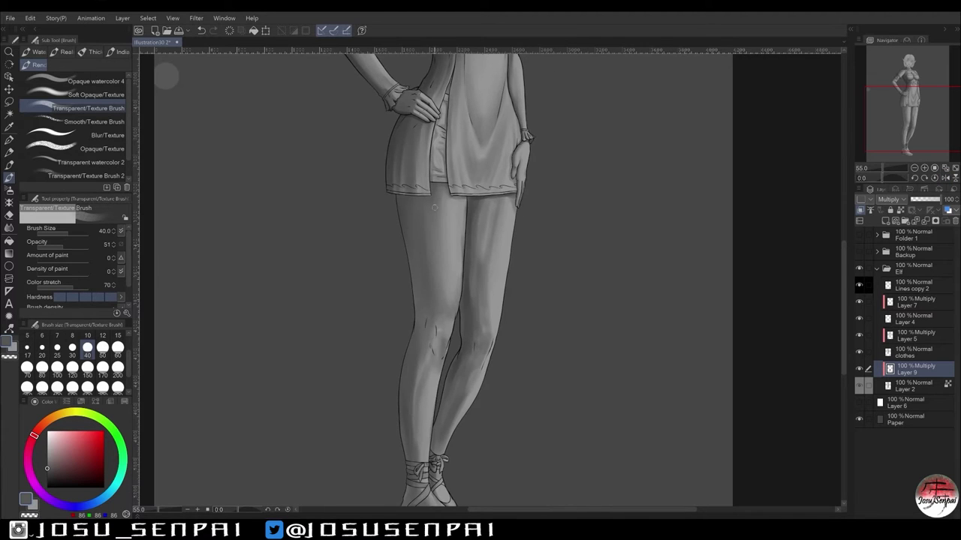
Continue blending the front thigh down to the knee with the size 40 Transparent/Texture Brush, checking it mirrored.
{"action": "key", "text": "h"}
{"action": "key", "text": "h"}
{"action": "key", "text": "h"}
{"action": "key", "text": "h"}
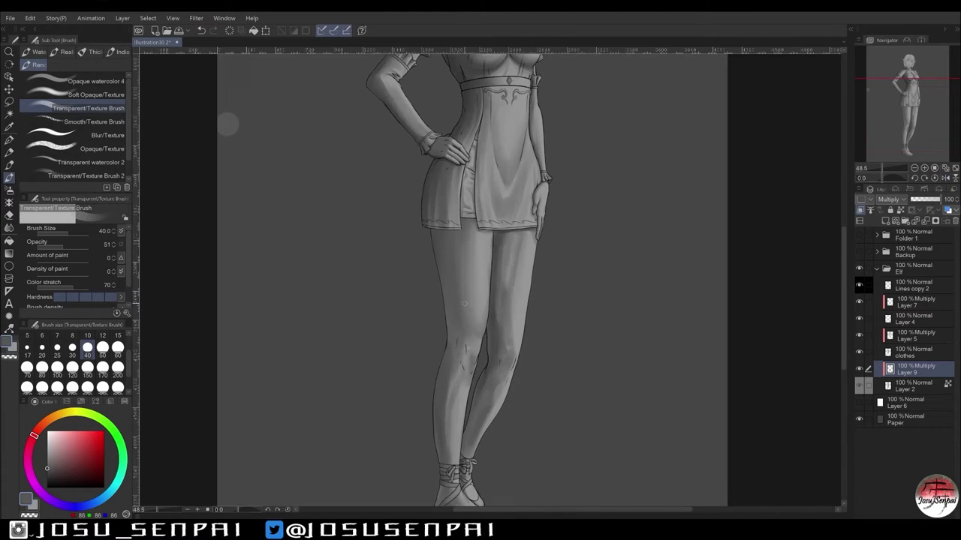
{"action": "key", "text": "h"}
{"action": "key", "text": "h"}
{"action": "key", "text": "h"}
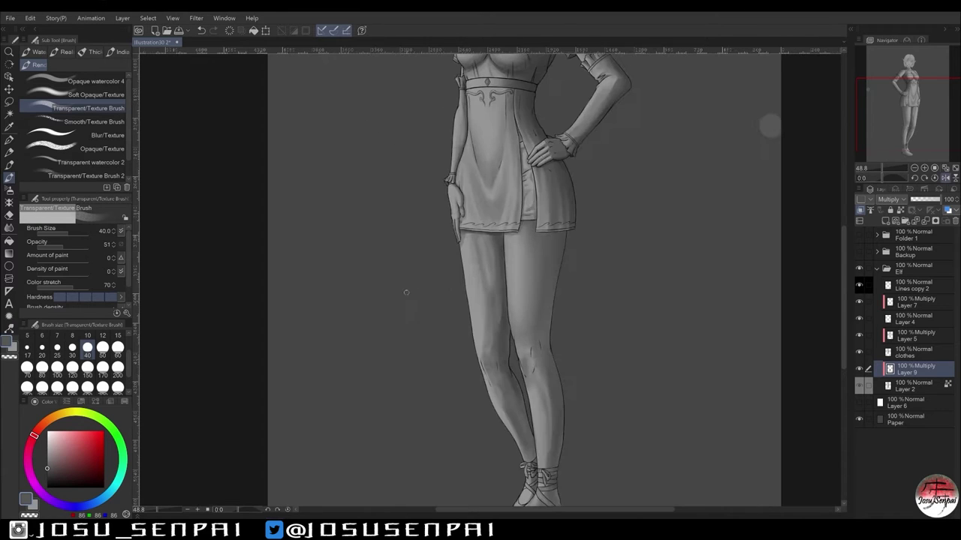
Blend the front leg's knee and calf shading using the Transparent/Texture Brush at size 40.
{"action": "scroll", "coordinate": [480, 278], "scroll_direction": "down", "scroll_amount": 3}
{"action": "scroll", "coordinate": [481, 278], "scroll_direction": "up", "scroll_amount": 4}
{"action": "left_click_drag", "start_coordinate": [543, 289], "coordinate": [460, 275]}
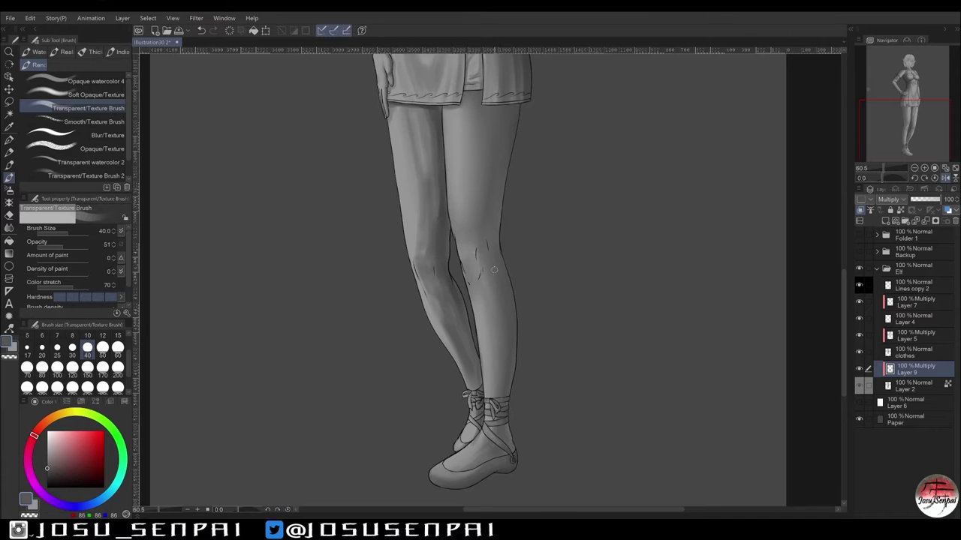
{"action": "scroll", "coordinate": [442, 289], "scroll_direction": "up", "scroll_amount": 2}
{"action": "scroll", "coordinate": [513, 285], "scroll_direction": "down", "scroll_amount": 2}
{"action": "scroll", "coordinate": [529, 331], "scroll_direction": "down", "scroll_amount": 2}
{"action": "scroll", "coordinate": [535, 319], "scroll_direction": "up", "scroll_amount": 2}
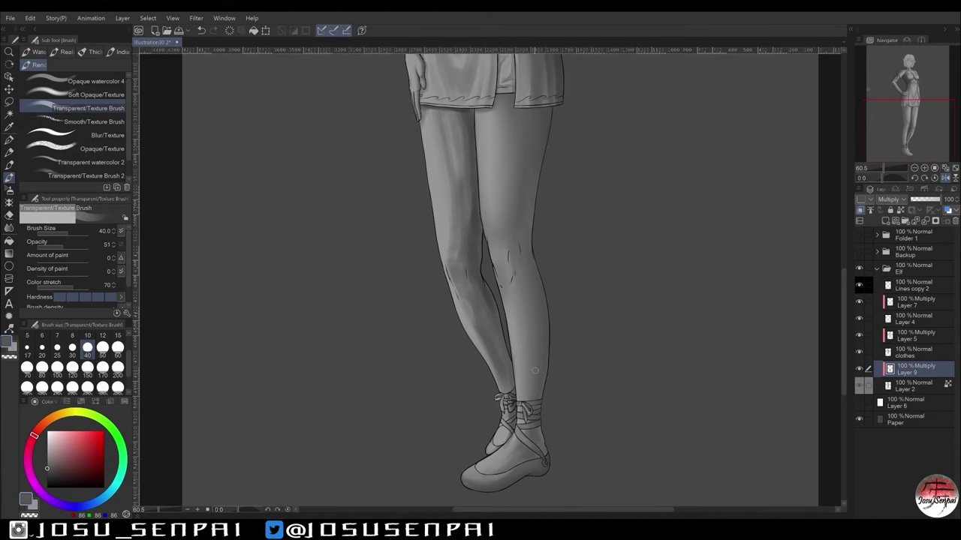
{"action": "scroll", "coordinate": [536, 370], "scroll_direction": "down", "scroll_amount": 3}
{"action": "scroll", "coordinate": [484, 279], "scroll_direction": "up", "scroll_amount": 3}
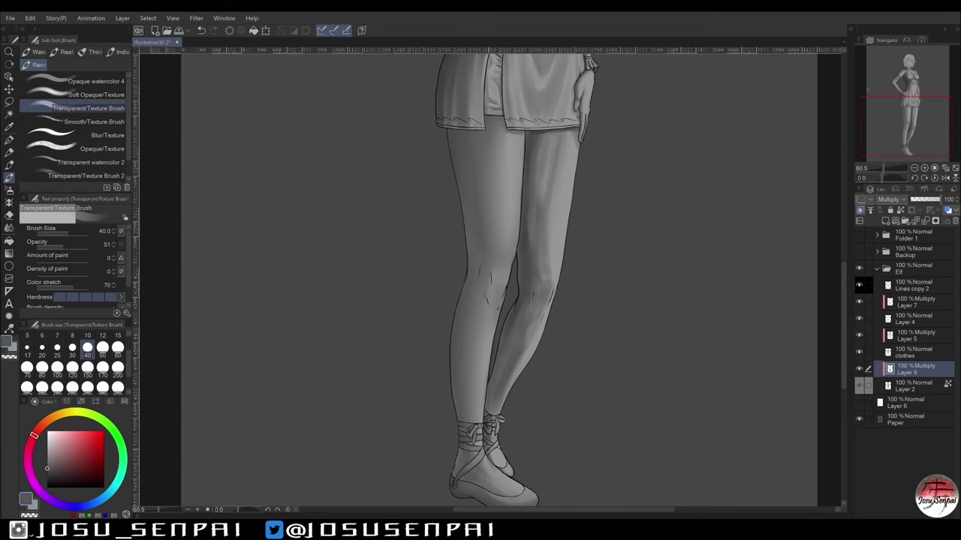
Add knee shadows on the front leg with Opaque watercolor 4 at size 25 and soft leg shading with Soft Opaque/Texture at size 200.
{"action": "key", "text": "comma"}
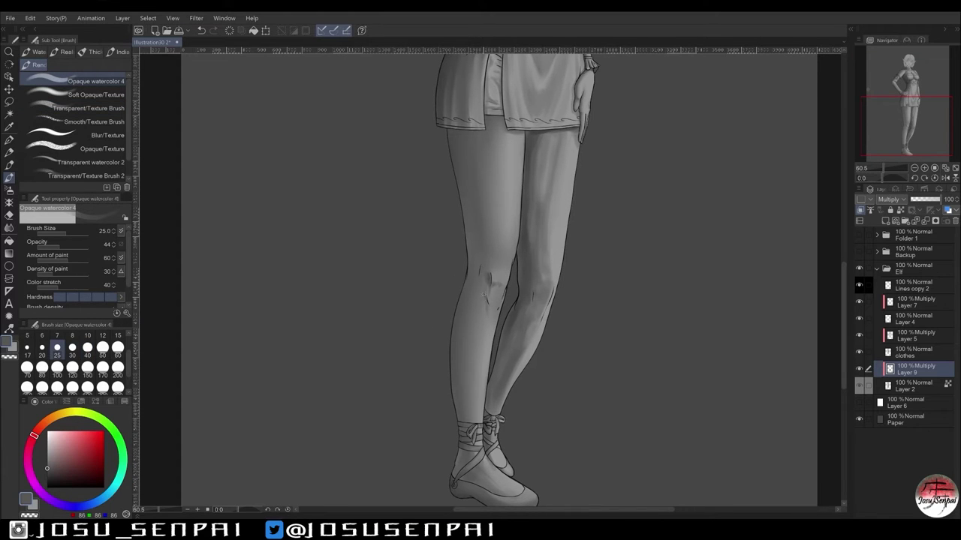
{"action": "key", "text": "period"}
{"action": "key", "text": "bracketright"}
{"action": "key", "text": "bracketright"}
{"action": "key", "text": "bracketright"}
{"action": "key", "text": "bracketright"}
{"action": "key", "text": "bracketright"}
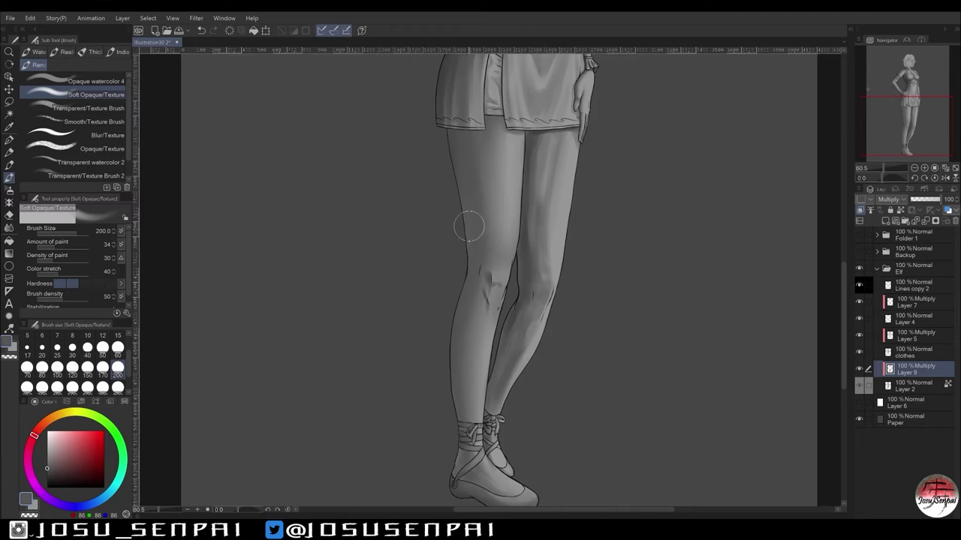
Blend the front knee's shadows using the Transparent/Texture Brush at size 20.
{"action": "key", "text": "period"}
{"action": "scroll", "coordinate": [469, 226], "scroll_direction": "down", "scroll_amount": 1}
{"action": "scroll", "coordinate": [386, 281], "scroll_direction": "up", "scroll_amount": 4}
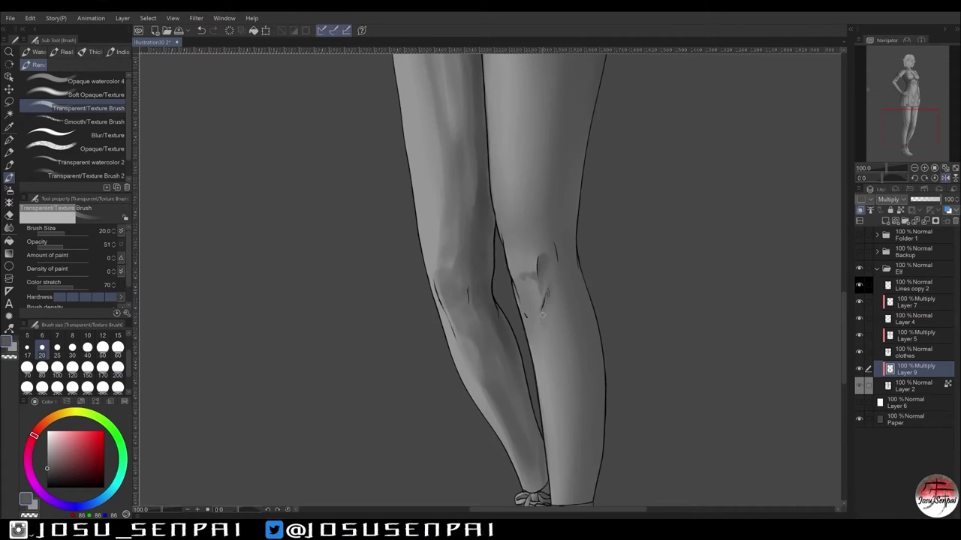
{"action": "mouse_move", "coordinate": [542, 315]}
{"action": "left_mouse_down"}
{"action": "mouse_move", "coordinate": [537, 286]}
{"action": "mouse_move", "coordinate": [537, 301]}
{"action": "left_mouse_up"}
{"action": "scroll", "coordinate": [536, 301], "scroll_direction": "down", "scroll_amount": 4}
Smooth the back thigh's streaky shading using the Transparent/Texture Brush at size 40.
{"action": "key", "text": "bracketright"}
{"action": "key", "text": "bracketright"}
{"action": "key", "text": "bracketright"}
{"action": "scroll", "coordinate": [513, 255], "scroll_direction": "up", "scroll_amount": 2}
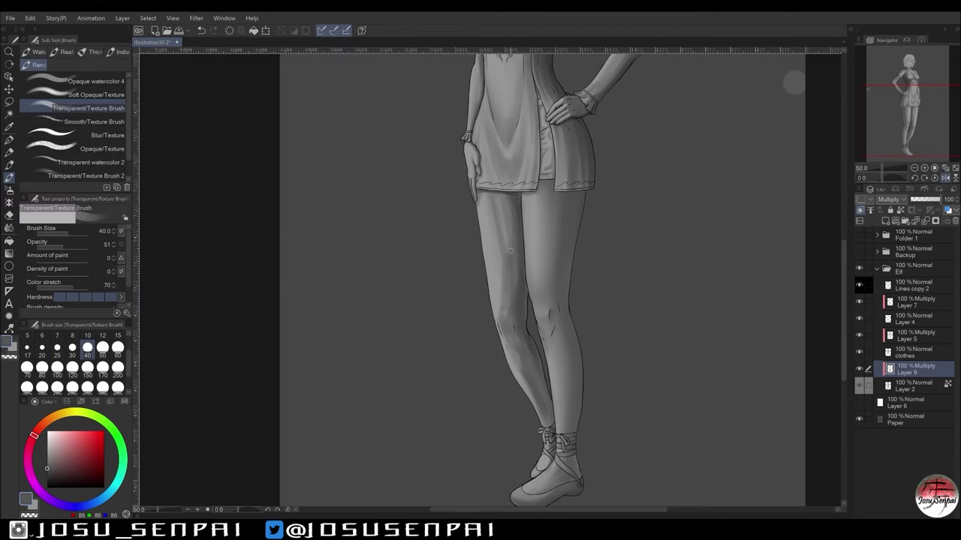
{"action": "scroll", "coordinate": [517, 289], "scroll_direction": "down", "scroll_amount": 1}
{"action": "scroll", "coordinate": [456, 293], "scroll_direction": "up", "scroll_amount": 1}
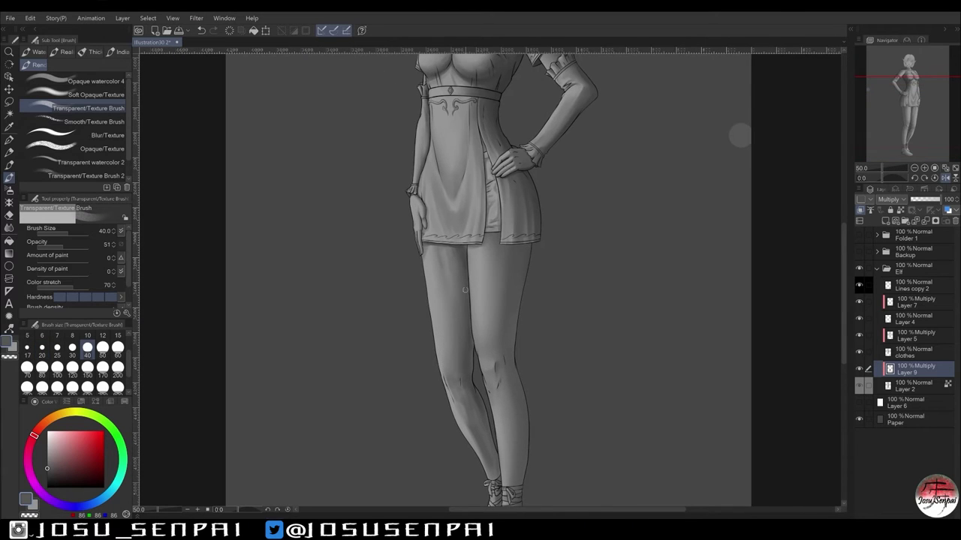
{"action": "scroll", "coordinate": [453, 363], "scroll_direction": "down", "scroll_amount": 3}
{"action": "scroll", "coordinate": [457, 338], "scroll_direction": "up", "scroll_amount": 3}
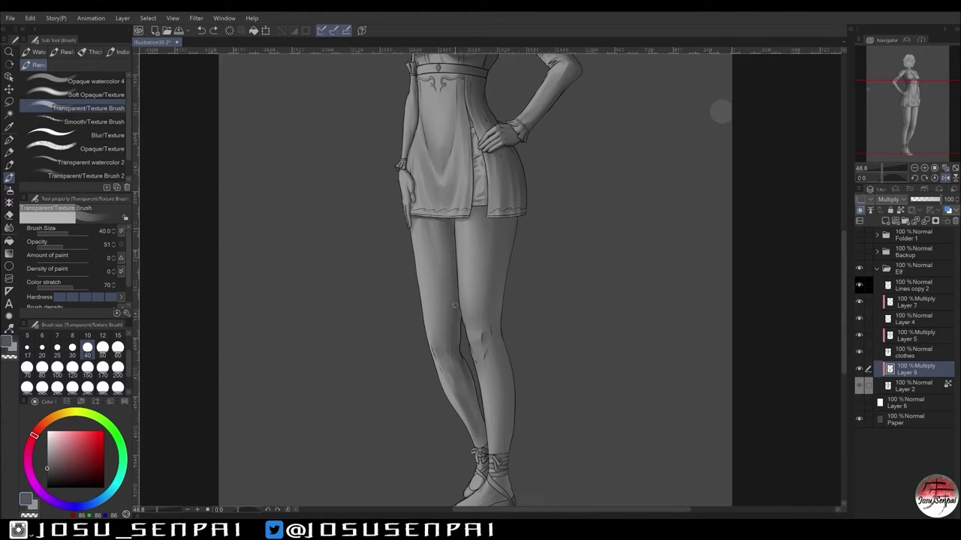
Blend the back leg's knee and calf with the size 40 Transparent/Texture Brush, comparing mirrored views and the whole figure.
{"action": "scroll", "coordinate": [454, 325], "scroll_direction": "down", "scroll_amount": 3}
{"action": "key", "text": "h"}
{"action": "scroll", "coordinate": [490, 281], "scroll_direction": "up", "scroll_amount": 3}
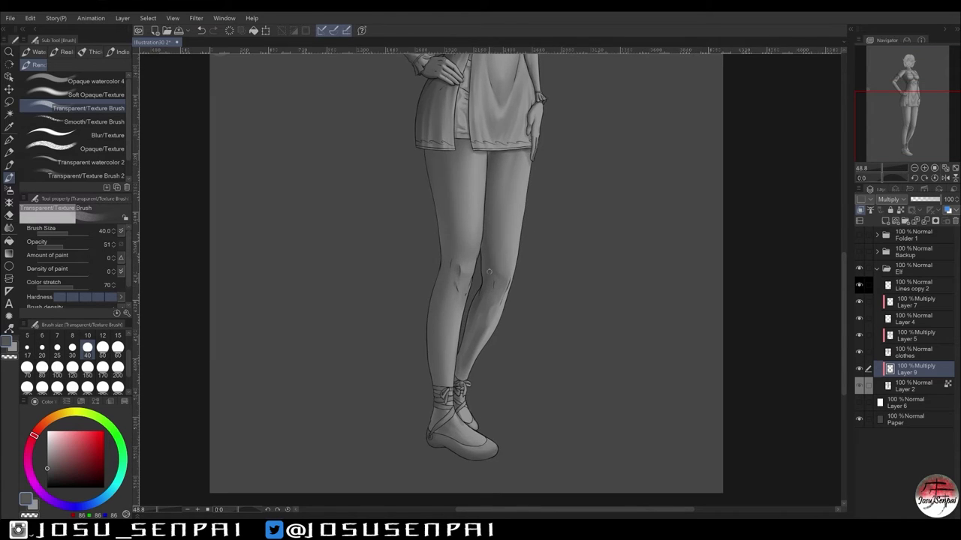
{"action": "scroll", "coordinate": [489, 279], "scroll_direction": "down", "scroll_amount": 3}
{"action": "key", "text": "h"}
{"action": "scroll", "coordinate": [538, 284], "scroll_direction": "up", "scroll_amount": 3}
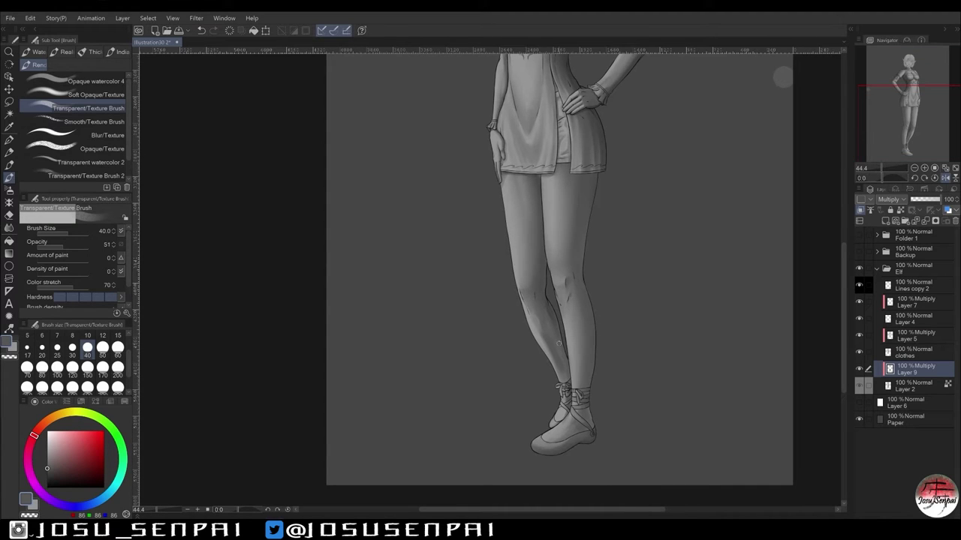
{"action": "key", "text": "h"}
{"action": "scroll", "coordinate": [488, 285], "scroll_direction": "down", "scroll_amount": 3}
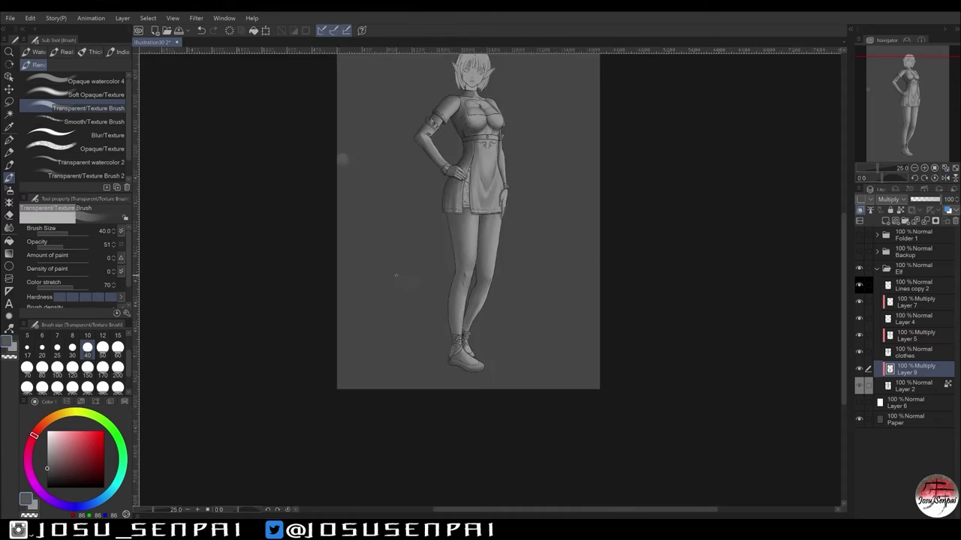
Soften the overall leg shading using Soft Opaque/Texture at size 200 and the Transparent/Texture Brush at size 40.
{"action": "scroll", "coordinate": [488, 285], "scroll_direction": "up", "scroll_amount": 3}
{"action": "left_click", "coordinate": [90, 95]}
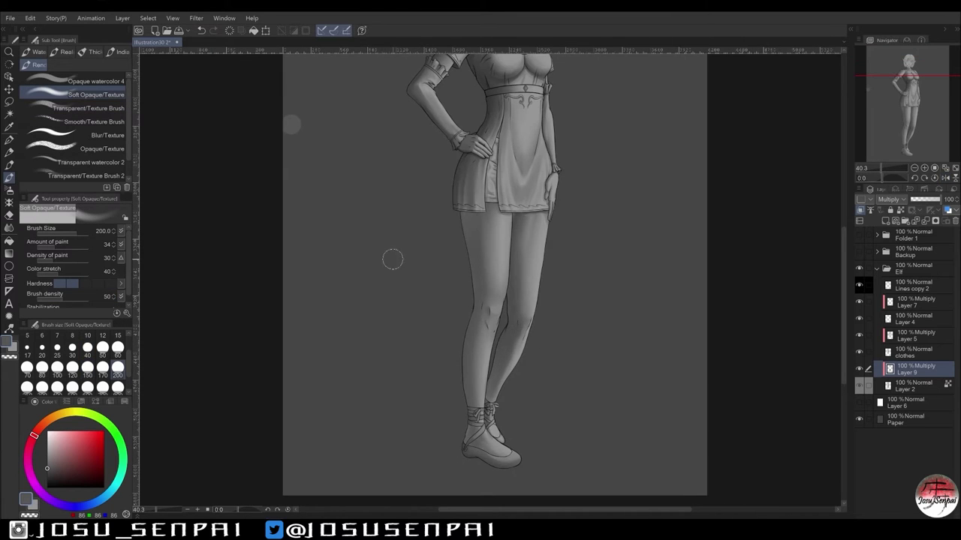
{"action": "scroll", "coordinate": [466, 437], "scroll_direction": "down", "scroll_amount": 2}
{"action": "key", "text": "period"}
{"action": "scroll", "coordinate": [463, 320], "scroll_direction": "up", "scroll_amount": 3}
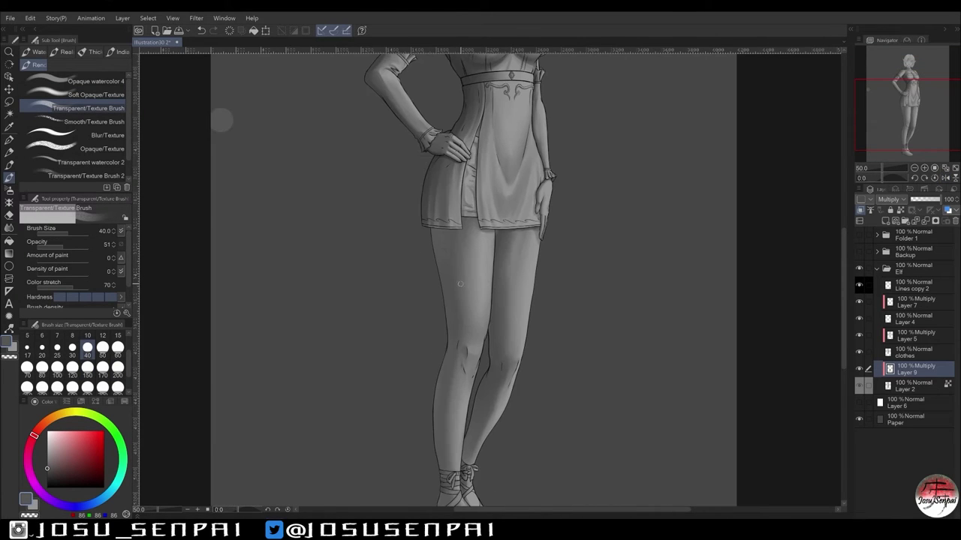
Refine the front thigh's outer shading with the size 40 Transparent/Texture Brush, checking the legs mirrored.
{"action": "scroll", "coordinate": [483, 391], "scroll_direction": "down", "scroll_amount": 2}
{"action": "key", "text": "h"}
{"action": "key", "text": "h"}
{"action": "scroll", "coordinate": [481, 285], "scroll_direction": "down", "scroll_amount": 2}
{"action": "scroll", "coordinate": [458, 282], "scroll_direction": "up", "scroll_amount": 4}
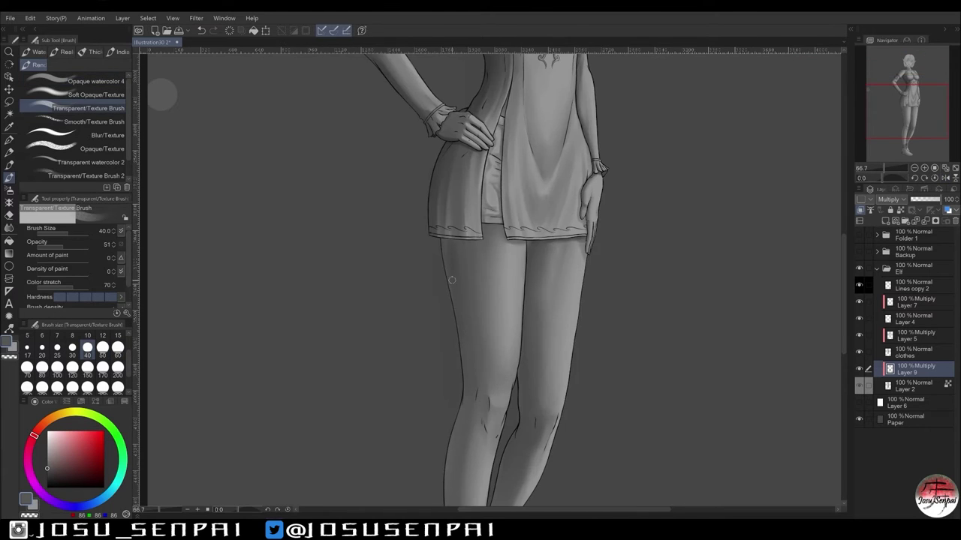
{"action": "scroll", "coordinate": [451, 280], "scroll_direction": "down", "scroll_amount": 2}
{"action": "key", "text": "h"}
{"action": "key", "text": "h"}
{"action": "scroll", "coordinate": [451, 280], "scroll_direction": "up", "scroll_amount": 4}
Paint the shadow under the skirt hem on both thighs using Opaque watercolor 4 at size 20.
{"action": "key", "text": "comma"}
{"action": "key", "text": "comma"}
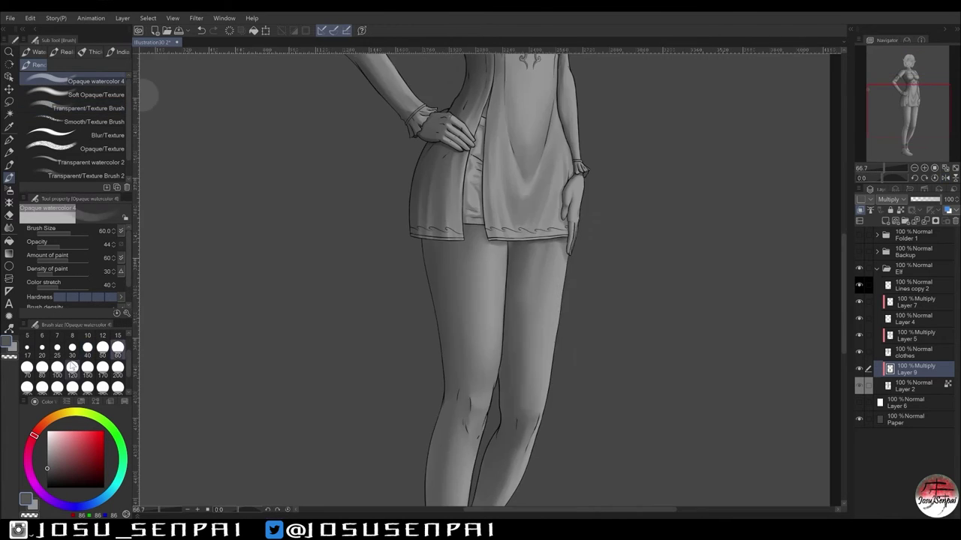
{"action": "left_click", "coordinate": [42, 347]}
{"action": "scroll", "coordinate": [301, 264], "scroll_direction": "down", "scroll_amount": 2}
{"action": "scroll", "coordinate": [301, 264], "scroll_direction": "up", "scroll_amount": 5}
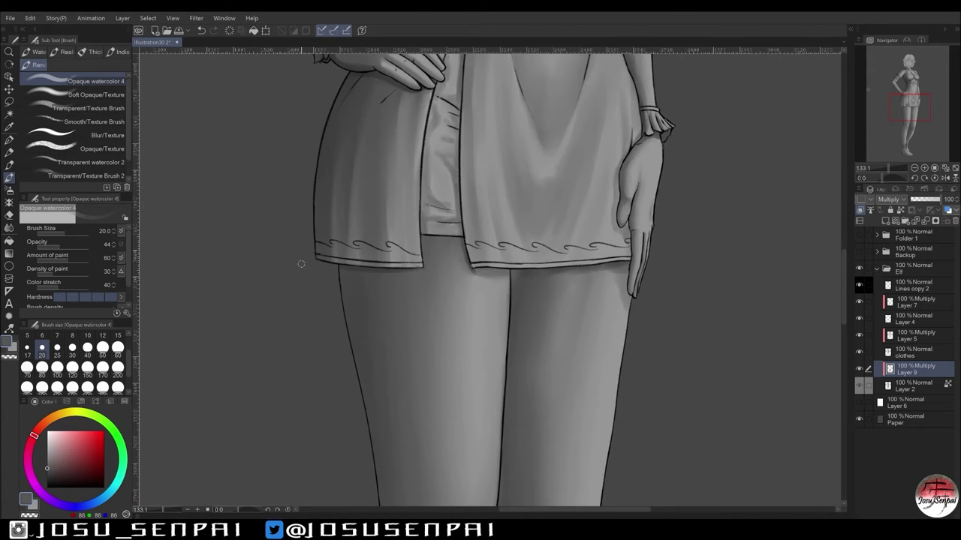
{"action": "key", "text": "h"}
{"action": "scroll", "coordinate": [301, 264], "scroll_direction": "down", "scroll_amount": 2}
{"action": "scroll", "coordinate": [412, 307], "scroll_direction": "up", "scroll_amount": 4}
Blend the hem shadow on the thighs using the Transparent/Texture Brush at size 12.
{"action": "key", "text": "period"}
{"action": "key", "text": "period"}
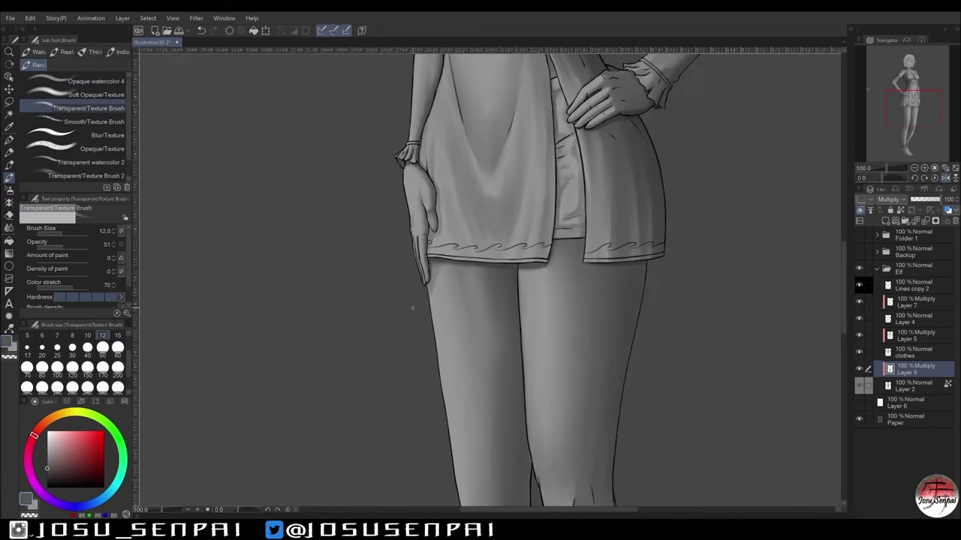
{"action": "scroll", "coordinate": [412, 308], "scroll_direction": "down", "scroll_amount": 3}
{"action": "scroll", "coordinate": [360, 242], "scroll_direction": "up", "scroll_amount": 2}
Model the knees with Opaque watercolor 4 and blend them using the Transparent/Texture Brush with the transparent colour at size 25.
{"action": "key", "text": "comma"}
{"action": "key", "text": "comma"}
{"action": "key", "text": "h"}
{"action": "key", "text": "period"}
{"action": "key", "text": "period"}
{"action": "key", "text": "h"}
{"action": "key", "text": "h"}
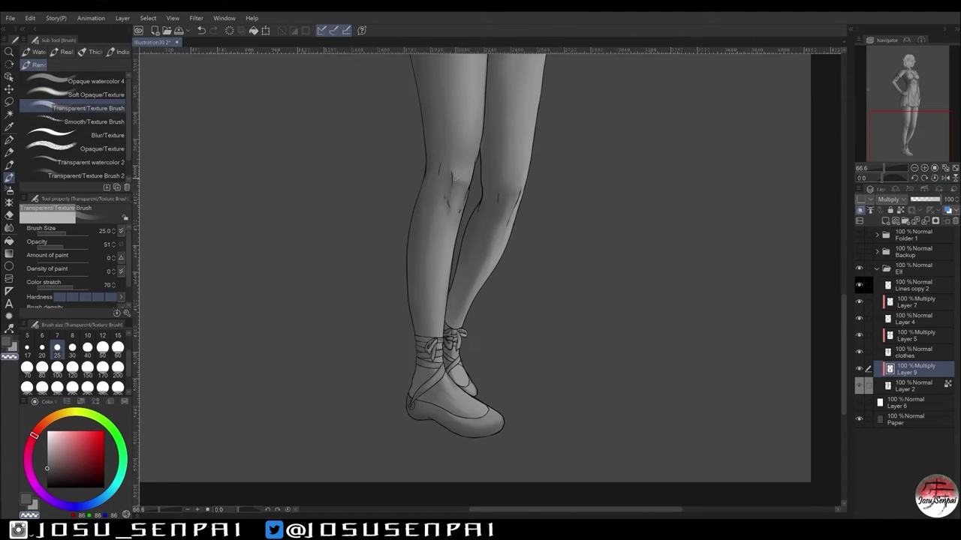
Shade and blend the skin of the feet and ankles with Opaque watercolor 4 and the size 25 Transparent/Texture Brush.
{"action": "scroll", "coordinate": [407, 281], "scroll_direction": "up", "scroll_amount": 2}
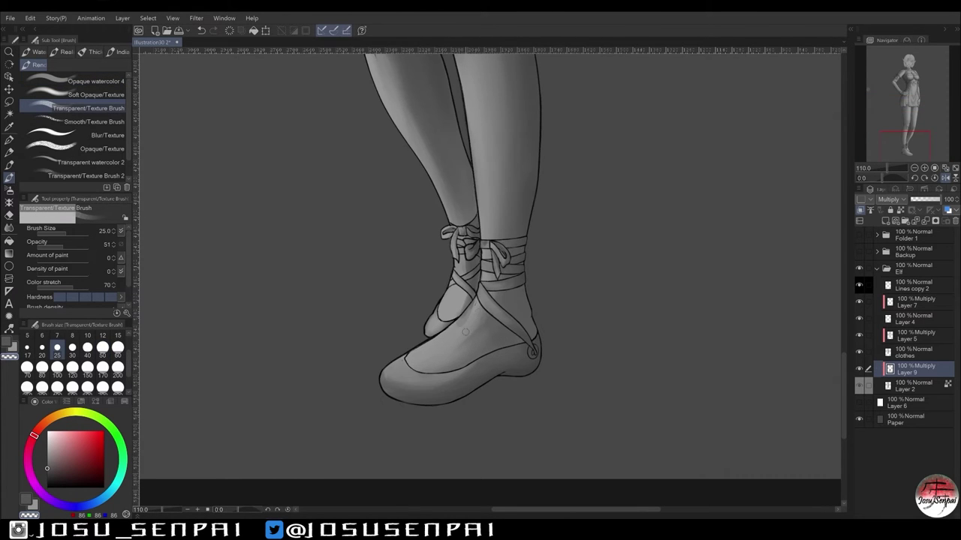
{"action": "key", "text": "comma"}
{"action": "key", "text": "comma"}
{"action": "key", "text": "period"}
{"action": "key", "text": "period"}
{"action": "key", "text": "h"}
{"action": "key", "text": "h"}
{"action": "key", "text": "h"}
{"action": "scroll", "coordinate": [521, 322], "scroll_direction": "down", "scroll_amount": 3}
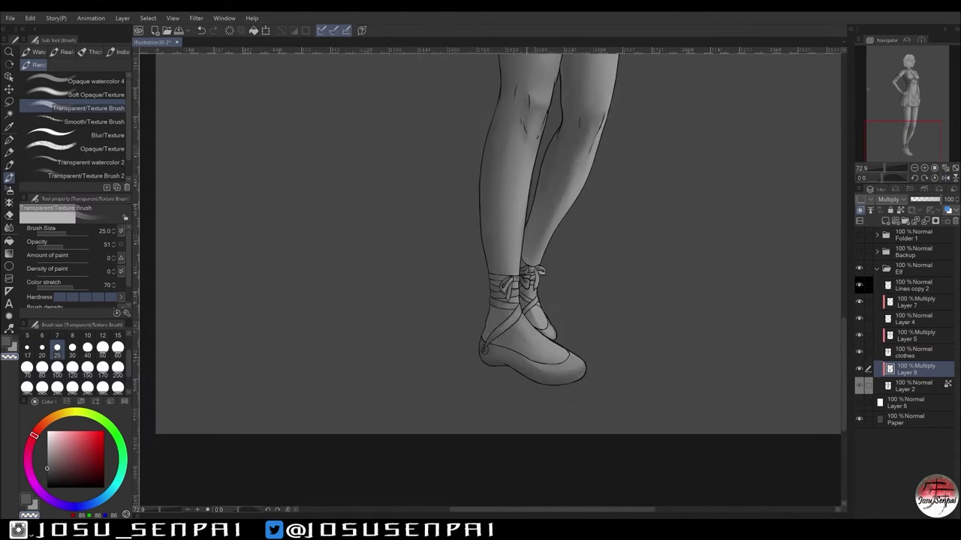
Deepen the foot and lower leg shading using Soft Opaque/Texture at size 50 and Opaque watercolor 4 at size 25, rotating the canvas.
{"action": "scroll", "coordinate": [579, 122], "scroll_direction": "up", "scroll_amount": 1}
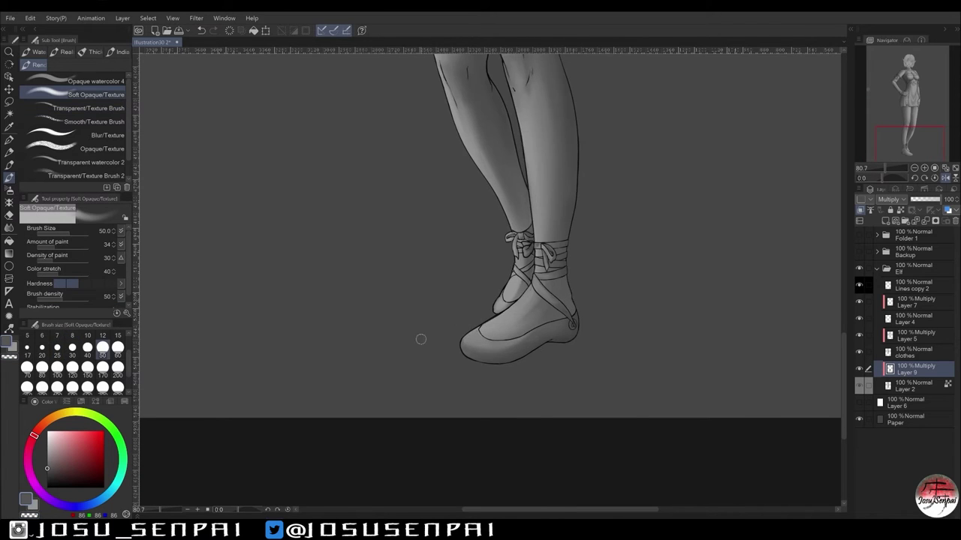
{"action": "left_click_drag", "start_coordinate": [338, 317], "coordinate": [450, 255]}
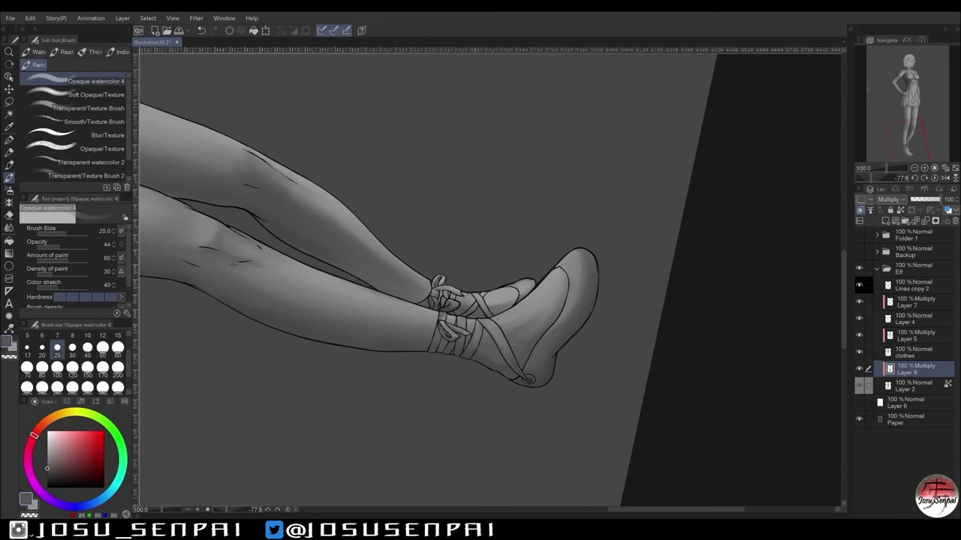
{"action": "left_click", "coordinate": [96, 81]}
Shade the shadowed cheek and jaw of the face with Opaque watercolor 4 at size 25, checking it in mirrored view.
{"action": "scroll", "coordinate": [450, 255], "scroll_direction": "down", "scroll_amount": 3}
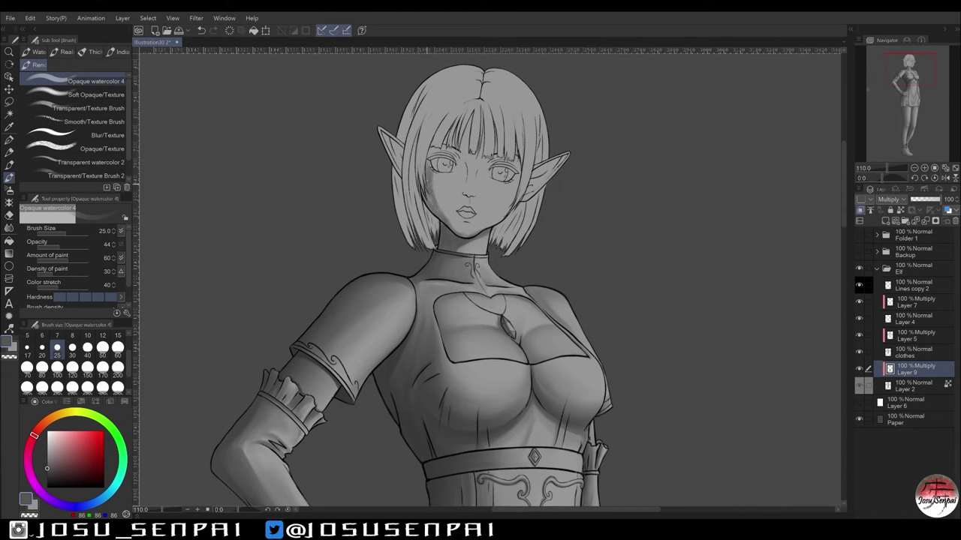
{"action": "left_click", "coordinate": [88, 346]}
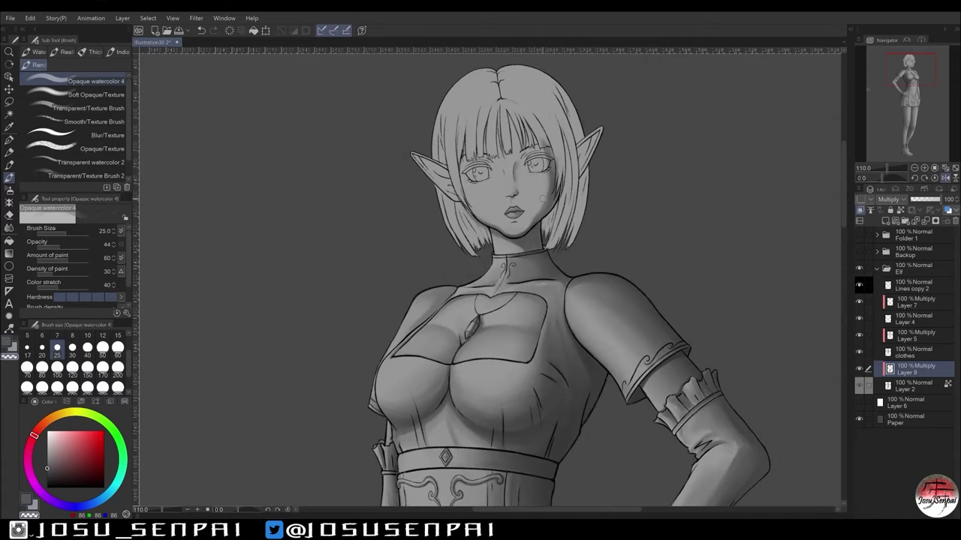
{"action": "key", "text": "ctrl+z"}
{"action": "key", "text": "h"}
{"action": "key", "text": "h"}
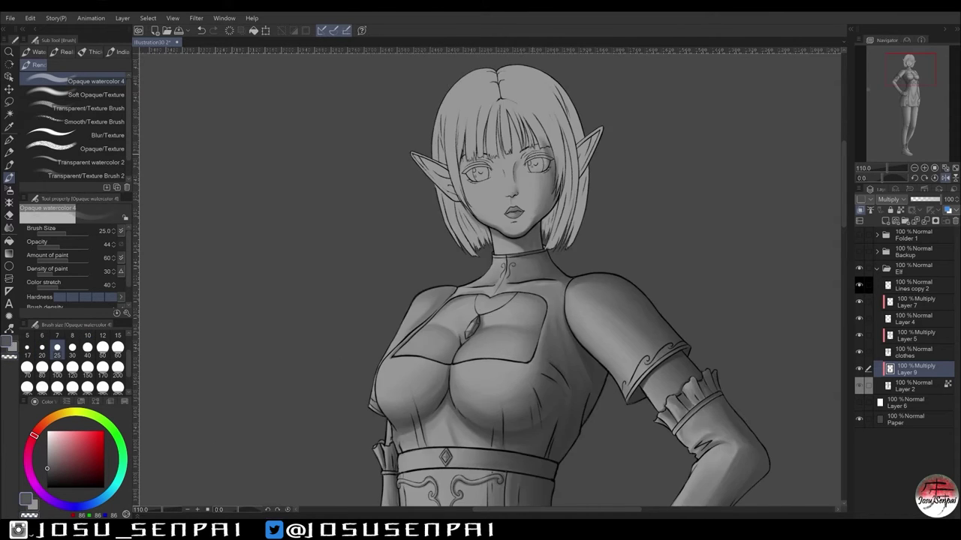
Shade the eye socket on the shadowed side of the face with Opaque watercolor 4 at size 20.
{"action": "key", "text": "h"}
{"action": "scroll", "coordinate": [488, 278], "scroll_direction": "up", "scroll_amount": 1}
{"action": "key", "text": "bracketleft"}
{"action": "key", "text": "bracketleft"}
{"action": "key", "text": "bracketleft"}
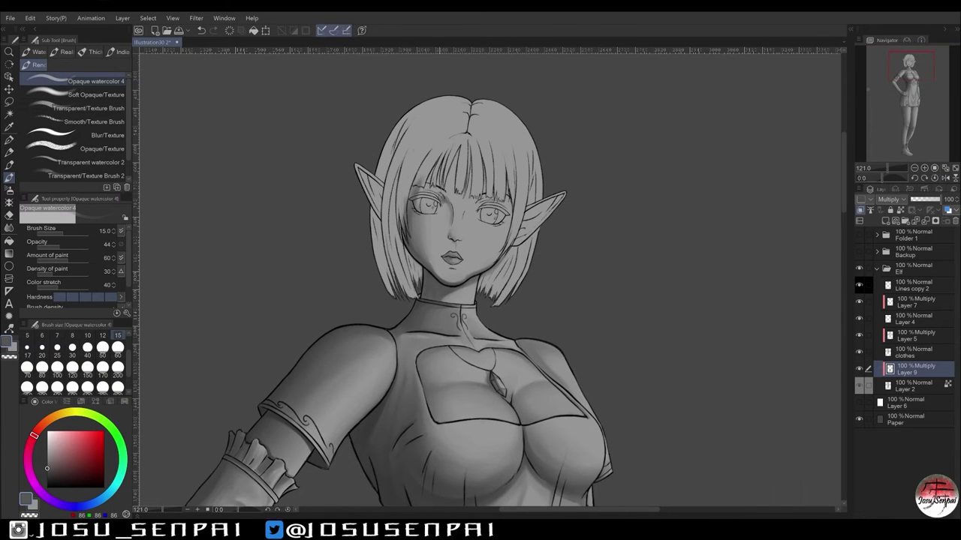
{"action": "key", "text": "bracketright"}
{"action": "key", "text": "h"}
{"action": "key", "text": "h"}
{"action": "key", "text": "h"}
{"action": "key", "text": "h"}
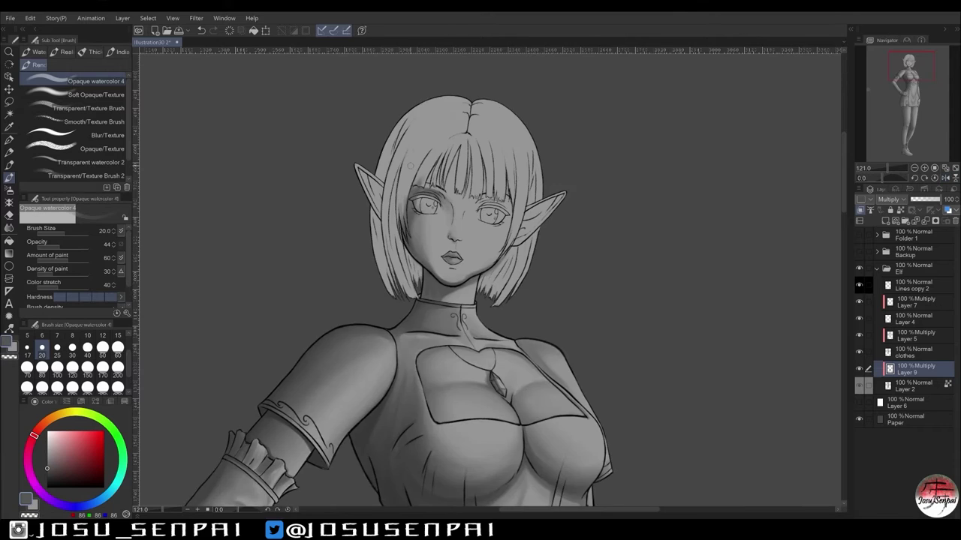
Deepen the shading around both eyes, the nose bridge and the cheek at size 20, comparing with the mirrored canvas.
{"action": "scroll", "coordinate": [450, 236], "scroll_direction": "up", "scroll_amount": 5}
{"action": "key", "text": "bracketleft"}
{"action": "key", "text": "bracketleft"}
{"action": "key", "text": "bracketleft"}
{"action": "scroll", "coordinate": [488, 278], "scroll_direction": "down", "scroll_amount": 3}
{"action": "key", "text": "bracketright"}
{"action": "key", "text": "bracketright"}
{"action": "key", "text": "bracketright"}
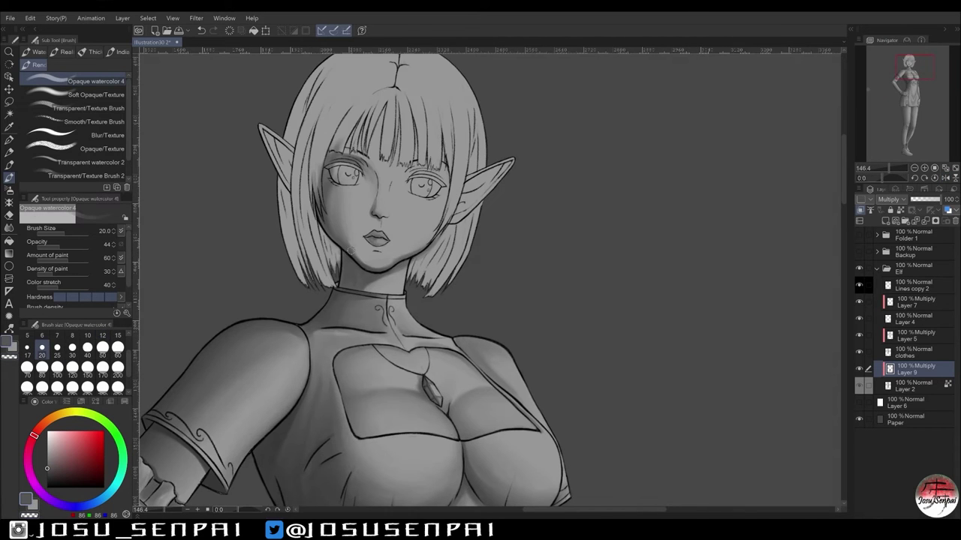
{"action": "key", "text": "h"}
{"action": "key", "text": "h"}
{"action": "key", "text": "h"}
{"action": "key", "text": "h"}
Shade the inner ears and refine the eye area with Opaque watercolor 4 at sizes 20 and 17, repeatedly flipping the canvas.
{"action": "left_click_drag", "start_coordinate": [488, 278], "coordinate": [608, 285]}
{"action": "key", "text": "h"}
{"action": "key", "text": "h"}
{"action": "key", "text": "h"}
{"action": "key", "text": "h"}
{"action": "key", "text": "h"}
{"action": "key", "text": "h"}
{"action": "key", "text": "bracketleft"}
{"action": "key", "text": "bracketleft"}
{"action": "key", "text": "ctrl+alt+0"}
{"action": "key", "text": "bracketright"}
{"action": "key", "text": "bracketright"}
{"action": "key", "text": "h"}
{"action": "key", "text": "h"}
{"action": "key", "text": "h"}
{"action": "key", "text": "h"}
{"action": "key", "text": "ctrl+minus"}
{"action": "key", "text": "ctrl+alt+0"}
{"action": "key", "text": "h"}
{"action": "key", "text": "bracketleft"}
{"action": "key", "text": "bracketleft"}
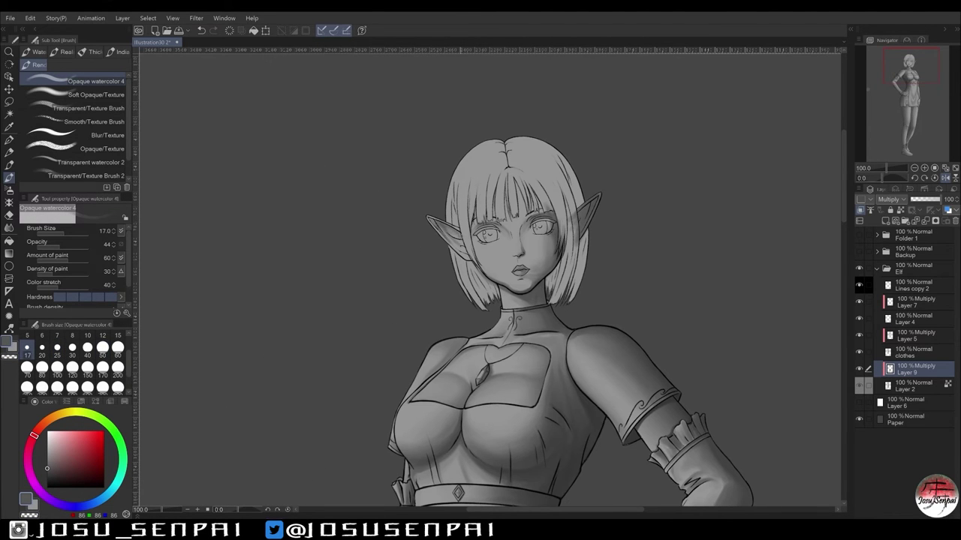
{"action": "key", "text": "h"}
Lay the first shadow along the outer hair on the shadowed side with Opaque watercolor 4 at size 17.
{"action": "scroll", "coordinate": [489, 278], "scroll_direction": "down", "scroll_amount": 4}
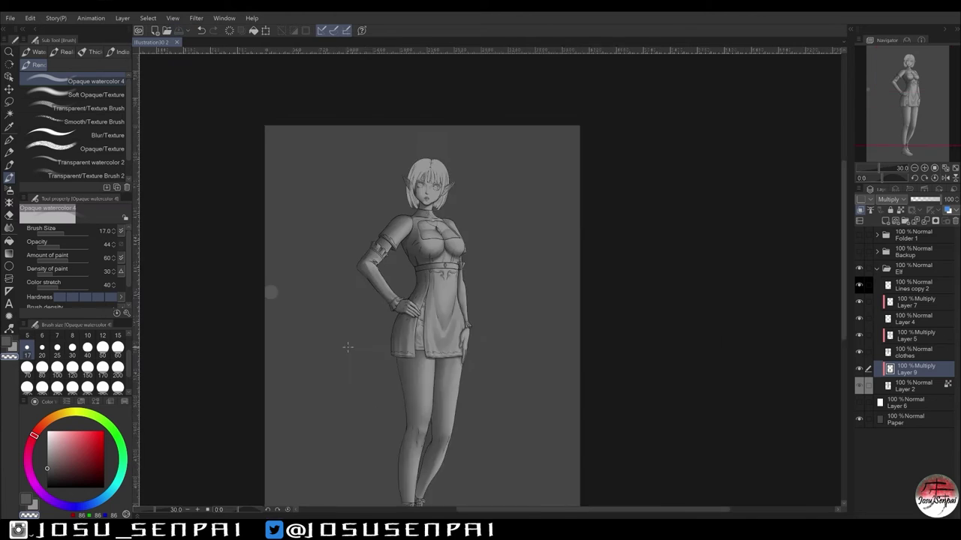
{"action": "scroll", "coordinate": [489, 278], "scroll_direction": "up", "scroll_amount": 5}
{"action": "left_click_drag", "start_coordinate": [368, 255], "coordinate": [386, 356]}
{"action": "key", "text": "h"}
{"action": "left_click_drag", "start_coordinate": [502, 120], "coordinate": [601, 214]}
{"action": "left_click_drag", "start_coordinate": [533, 119], "coordinate": [609, 219]}
{"action": "scroll", "coordinate": [490, 278], "scroll_direction": "down", "scroll_amount": 3}
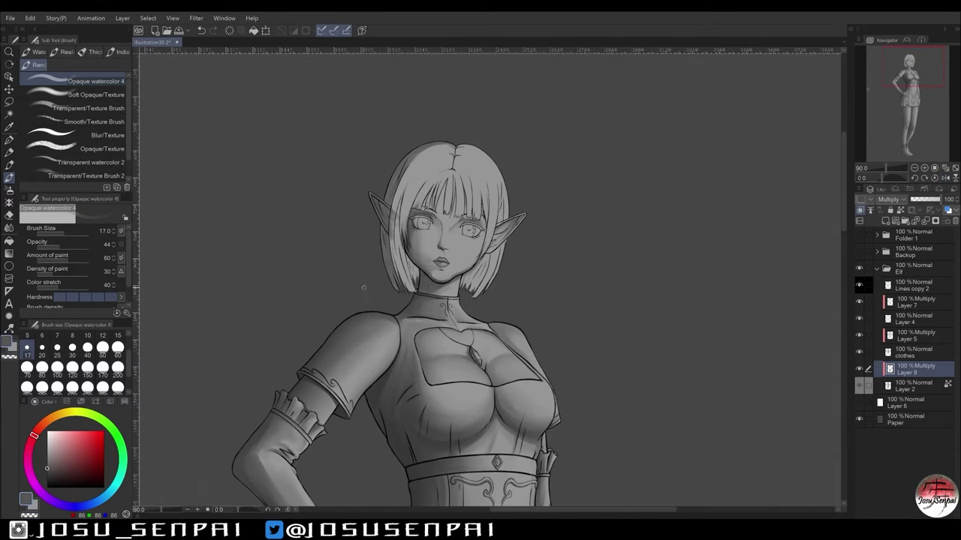
{"action": "scroll", "coordinate": [489, 278], "scroll_direction": "up", "scroll_amount": 1}
{"action": "key", "text": "h"}
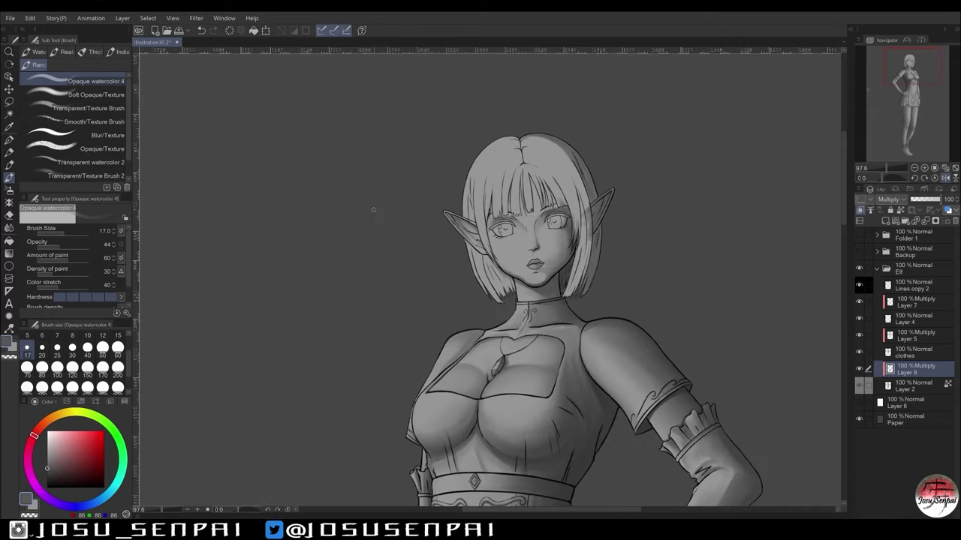
Paint broad shadow bands from the crown down the shadowed side of the hair at size 25.
{"action": "left_click", "coordinate": [57, 347]}
{"action": "left_click_drag", "start_coordinate": [571, 147], "coordinate": [590, 289]}
{"action": "left_click_drag", "start_coordinate": [529, 141], "coordinate": [585, 263]}
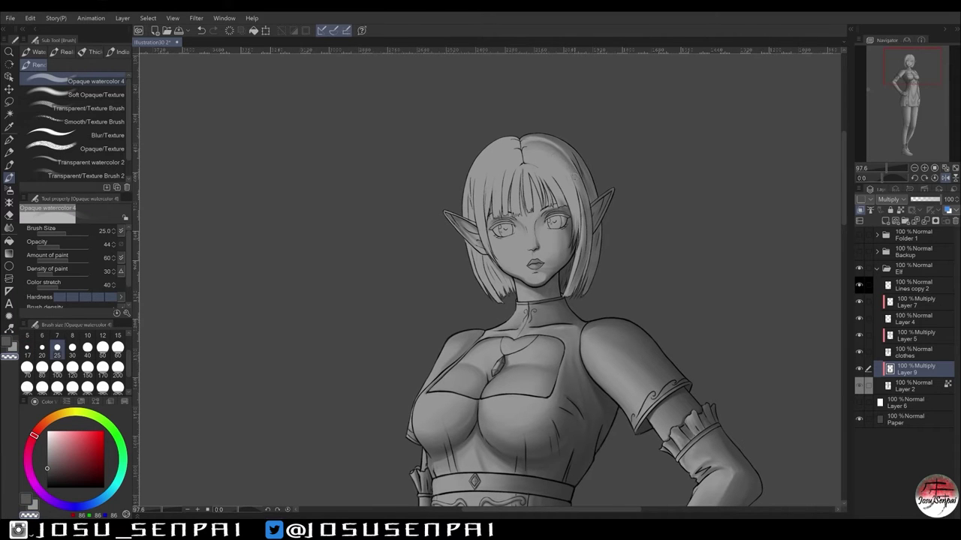
Shade the long side lock beside the face with Opaque watercolor 4 at size 20.
{"action": "left_click", "coordinate": [42, 353]}
{"action": "scroll", "coordinate": [676, 124], "scroll_direction": "up", "scroll_amount": 2}
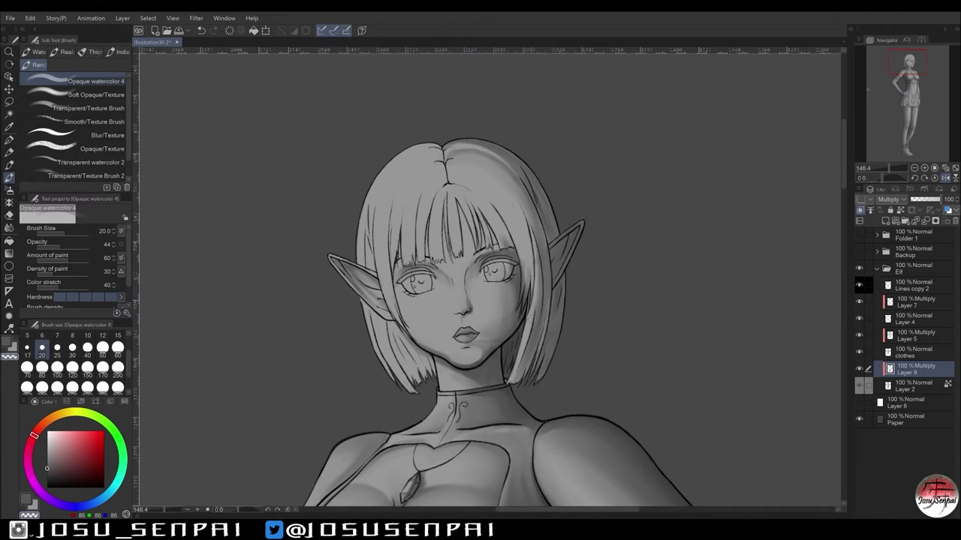
{"action": "key", "text": "h"}
{"action": "key", "text": "h"}
{"action": "left_click_drag", "start_coordinate": [535, 247], "coordinate": [541, 326]}
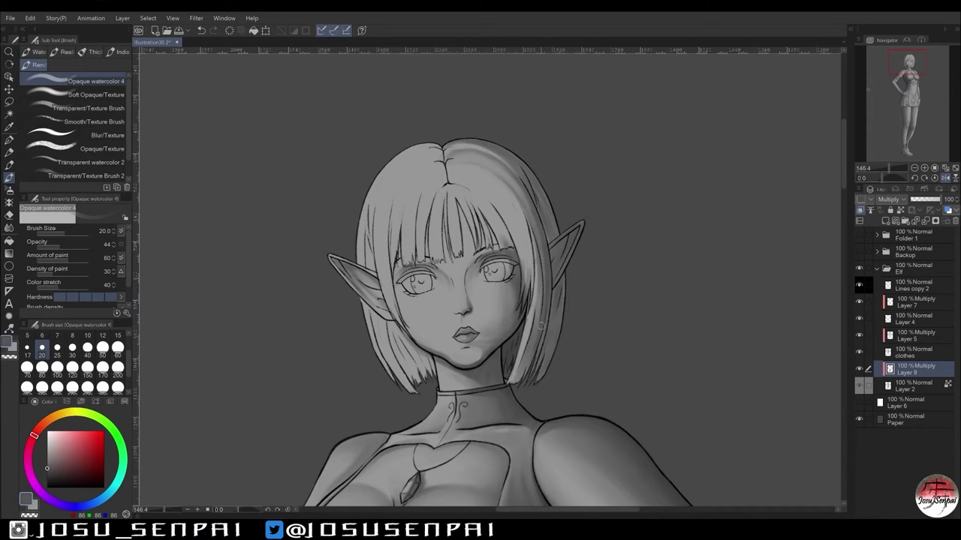
{"action": "scroll", "coordinate": [540, 325], "scroll_direction": "down", "scroll_amount": 5}
{"action": "scroll", "coordinate": [435, 337], "scroll_direction": "up", "scroll_amount": 5}
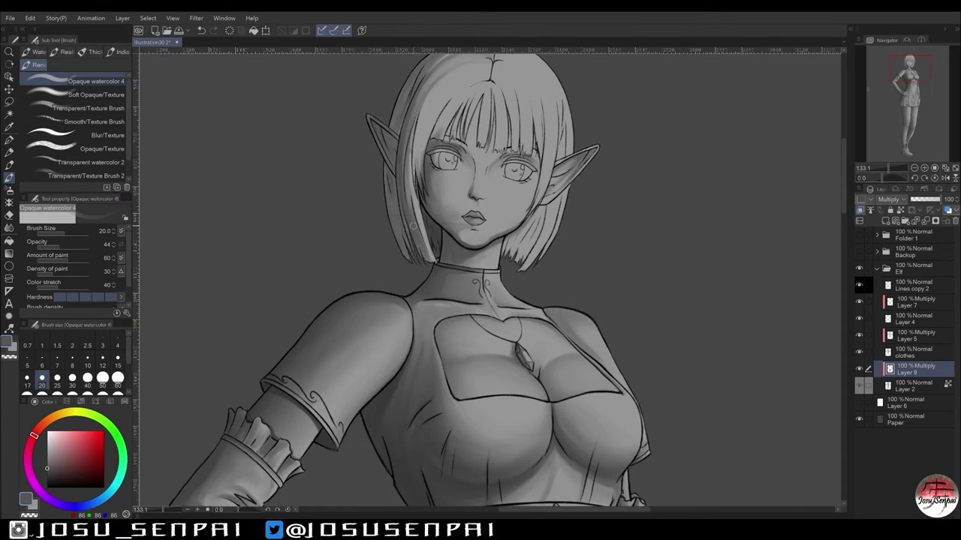
{"action": "key", "text": "h"}
Add narrower strand shadows to the front lock and crown with Opaque watercolor 4 at size 15.
{"action": "left_click", "coordinate": [89, 108]}
{"action": "scroll", "coordinate": [509, 114], "scroll_direction": "down", "scroll_amount": 2}
{"action": "left_click", "coordinate": [89, 81]}
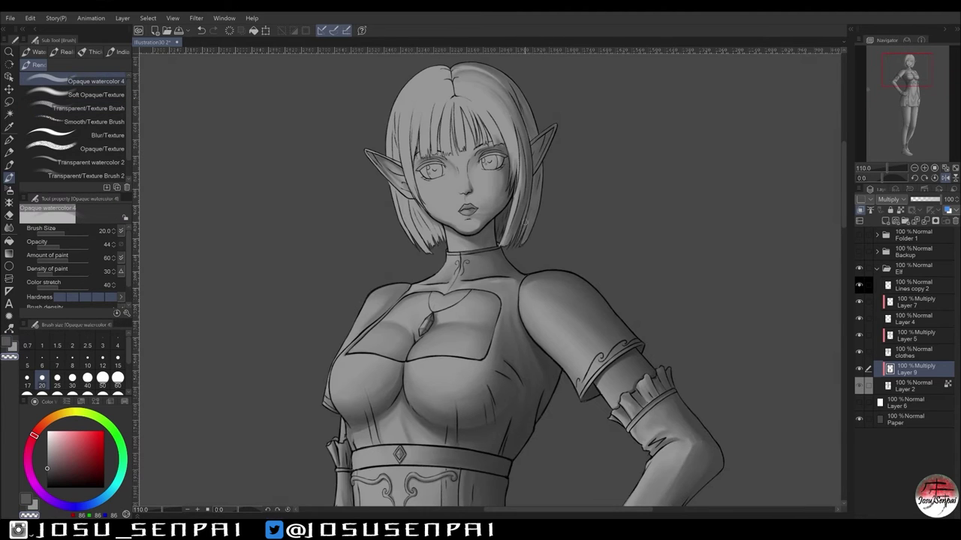
{"action": "left_click", "coordinate": [118, 361]}
{"action": "left_click_drag", "start_coordinate": [521, 156], "coordinate": [498, 254]}
{"action": "scroll", "coordinate": [378, 138], "scroll_direction": "down", "scroll_amount": 1}
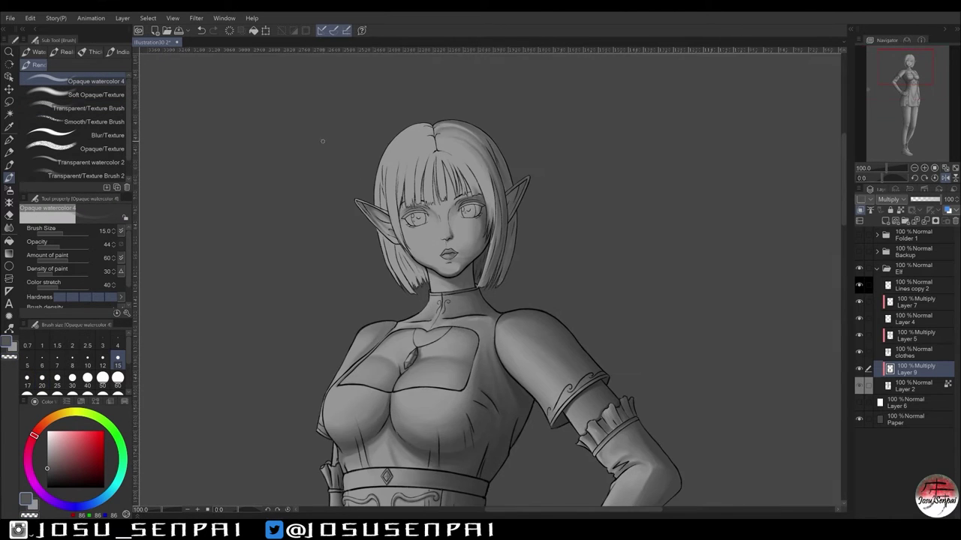
{"action": "key", "text": "h"}
{"action": "key", "text": "h"}
{"action": "key", "text": "h"}
{"action": "key", "text": "h"}
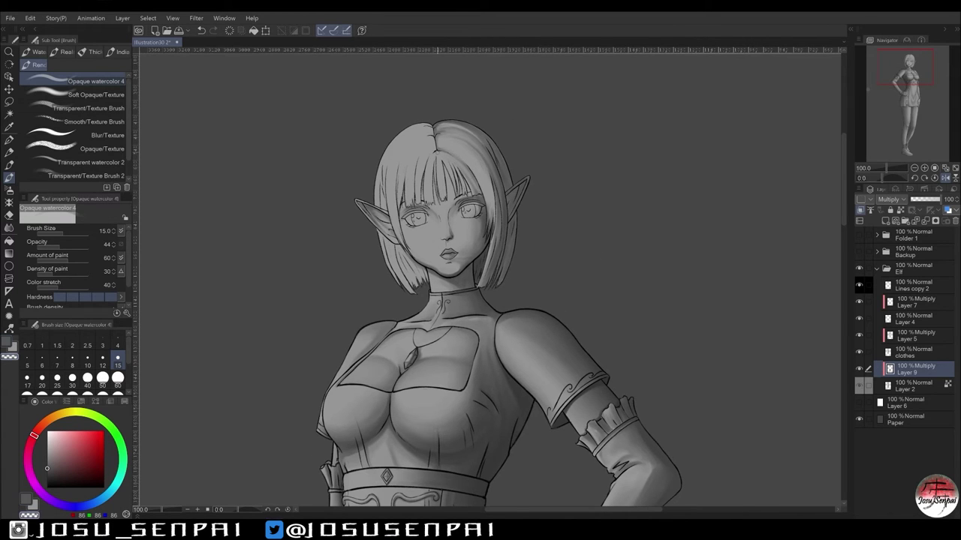
Build up the strand shading around the parting and crown at size 15, checking it in mirrored view.
{"action": "key", "text": "h"}
{"action": "key", "text": "h"}
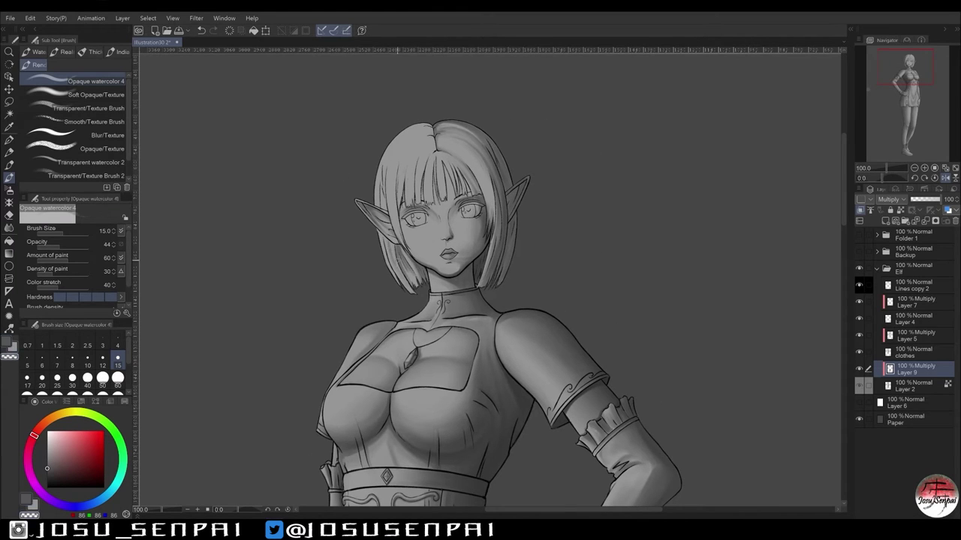
{"action": "key", "text": "h"}
{"action": "key", "text": "h"}
{"action": "key", "text": "h"}
{"action": "key", "text": "h"}
{"action": "key", "text": "h"}
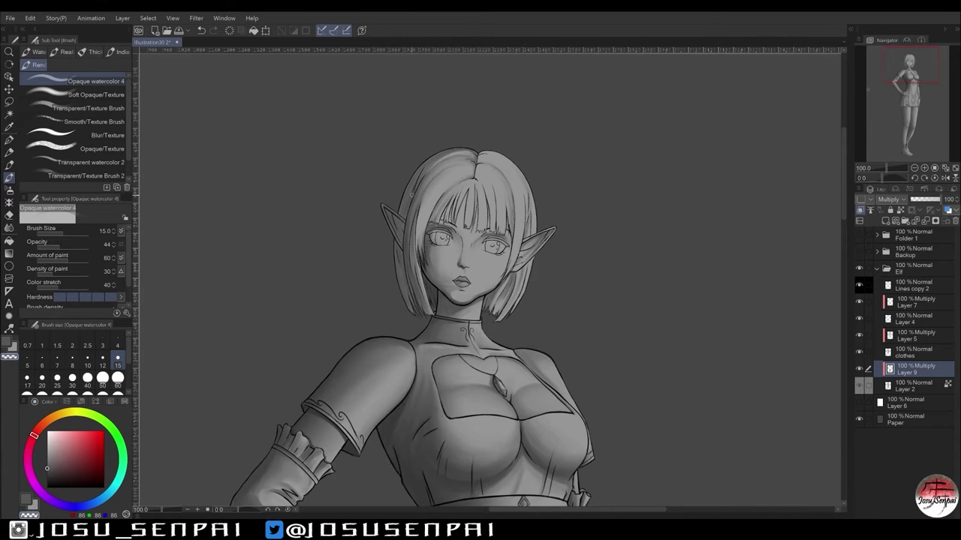
Extend the strand shading over the fringe and the opposite side of the hair at size 15.
{"action": "key", "text": "h"}
{"action": "key", "text": "h"}
{"action": "key", "text": "h"}
{"action": "key", "text": "h"}
{"action": "key", "text": "h"}
{"action": "key", "text": "h"}
{"action": "key", "text": "h"}
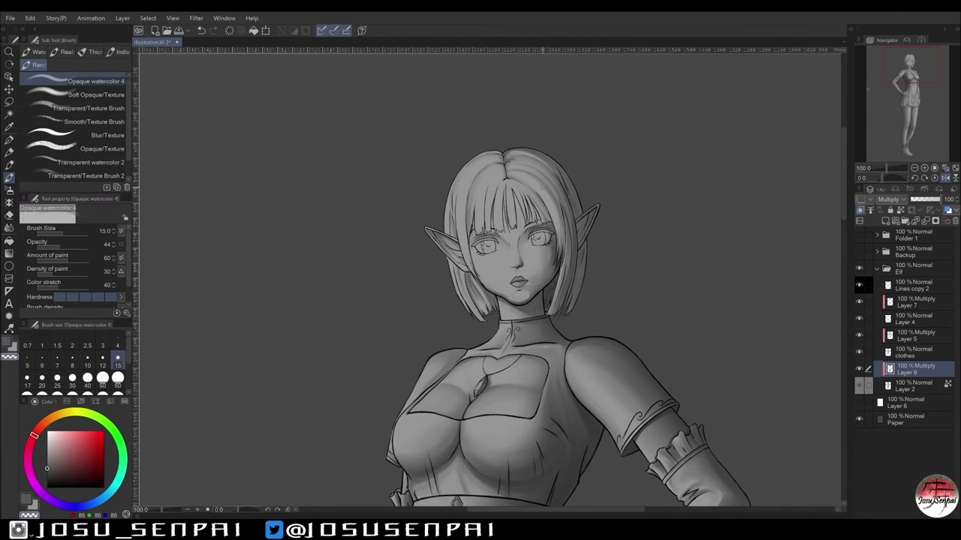
Add finer strand shadows to the lighter side of the hair with Opaque watercolor 4 at sizes 15 and 12.
{"action": "scroll", "coordinate": [423, 256], "scroll_direction": "down", "scroll_amount": 5}
{"action": "key", "text": "h"}
{"action": "scroll", "coordinate": [398, 227], "scroll_direction": "up", "scroll_amount": 6}
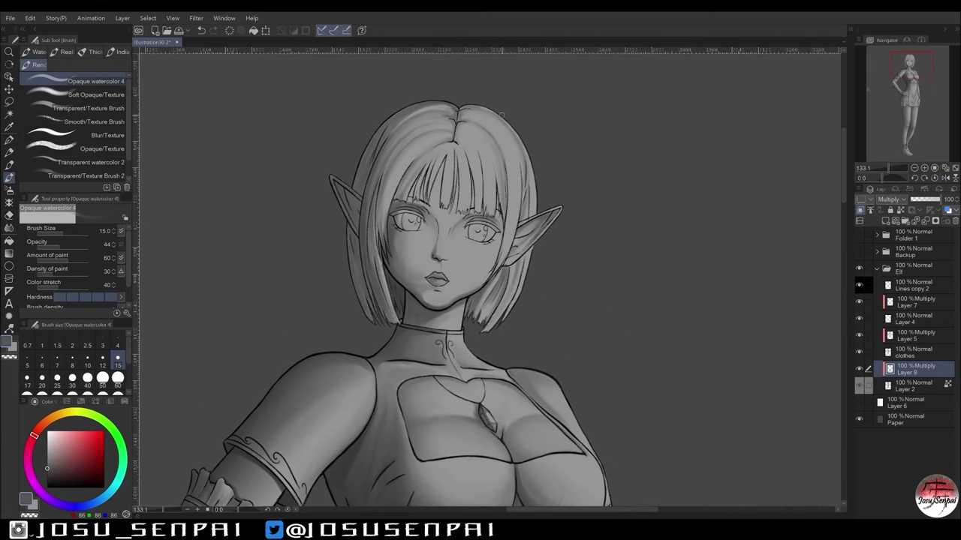
{"action": "left_click_drag", "start_coordinate": [501, 114], "coordinate": [526, 125]}
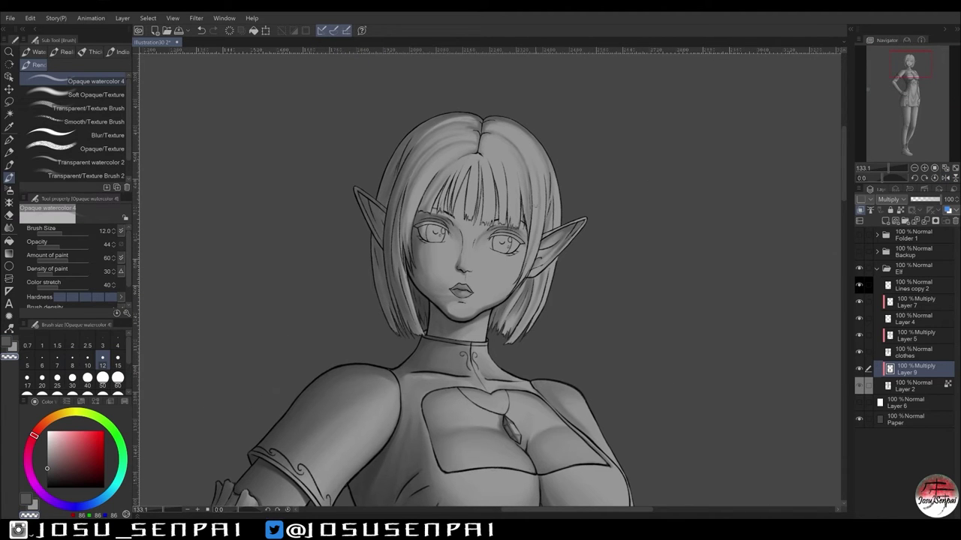
Blend the hair strand shadows using the Transparent/Texture Brush at size 10.
{"action": "scroll", "coordinate": [420, 255], "scroll_direction": "down", "scroll_amount": 5}
{"action": "left_click", "coordinate": [89, 108]}
{"action": "scroll", "coordinate": [420, 255], "scroll_direction": "up", "scroll_amount": 6}
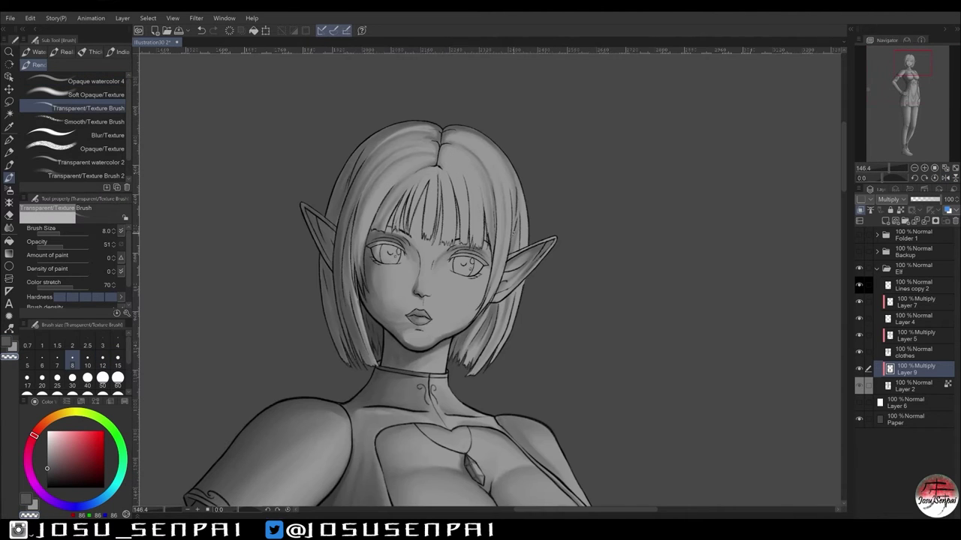
{"action": "key", "text": "bracketright"}
{"action": "left_click_drag", "start_coordinate": [461, 374], "coordinate": [399, 327]}
{"action": "key", "text": "ctrl+at"}
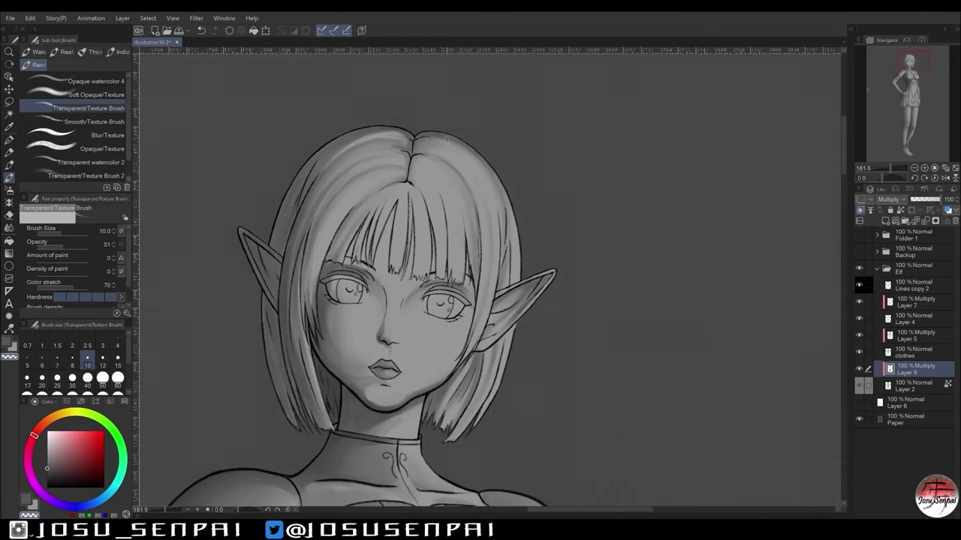
{"action": "scroll", "coordinate": [450, 301], "scroll_direction": "up", "scroll_amount": 2}
{"action": "scroll", "coordinate": [443, 173], "scroll_direction": "down", "scroll_amount": 4}
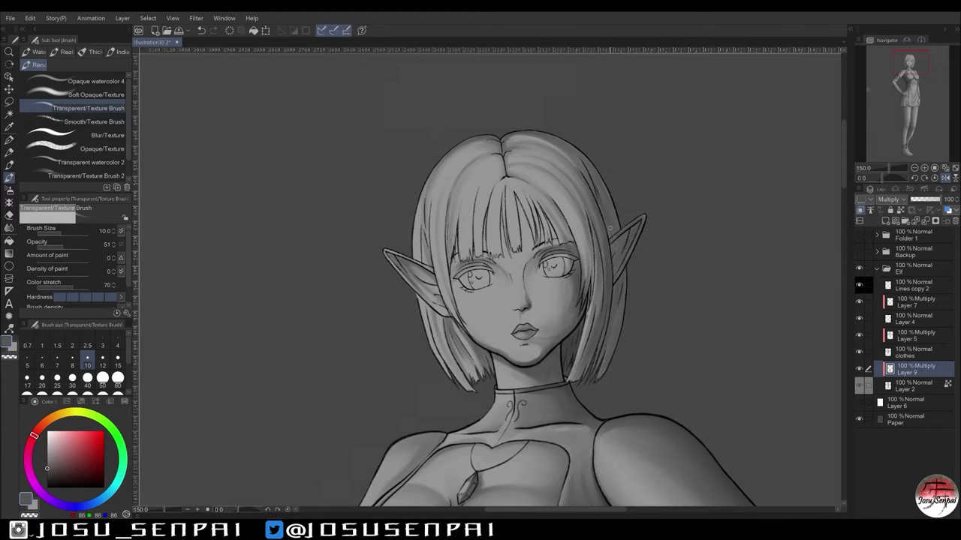
{"action": "scroll", "coordinate": [488, 278], "scroll_direction": "down", "scroll_amount": 3}
{"action": "scroll", "coordinate": [488, 278], "scroll_direction": "up", "scroll_amount": 3}
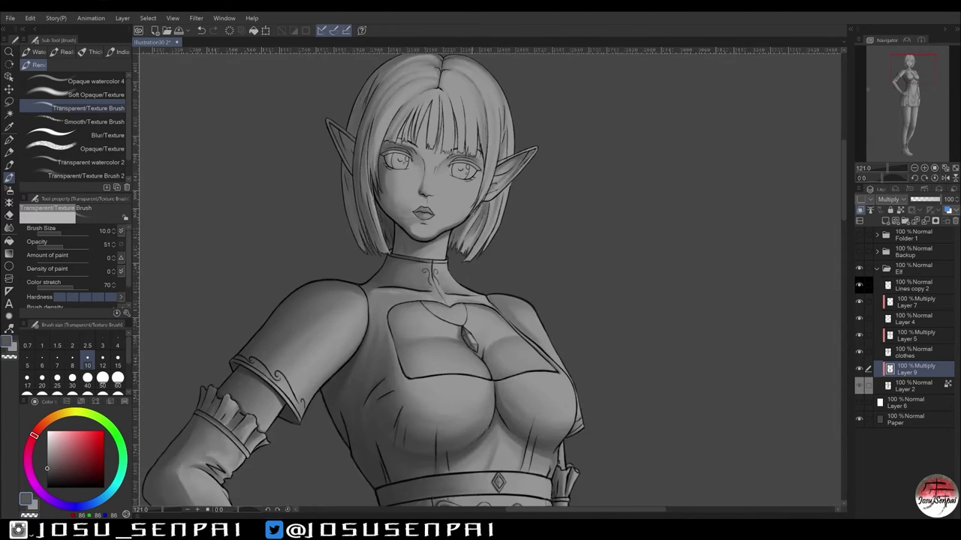
Rework the face shading, alternating Opaque watercolor 4 at size 20 with the Transparent/Texture Brush.
{"action": "scroll", "coordinate": [487, 278], "scroll_direction": "down", "scroll_amount": 3}
{"action": "left_click", "coordinate": [96, 80]}
{"action": "scroll", "coordinate": [425, 257], "scroll_direction": "up", "scroll_amount": 4}
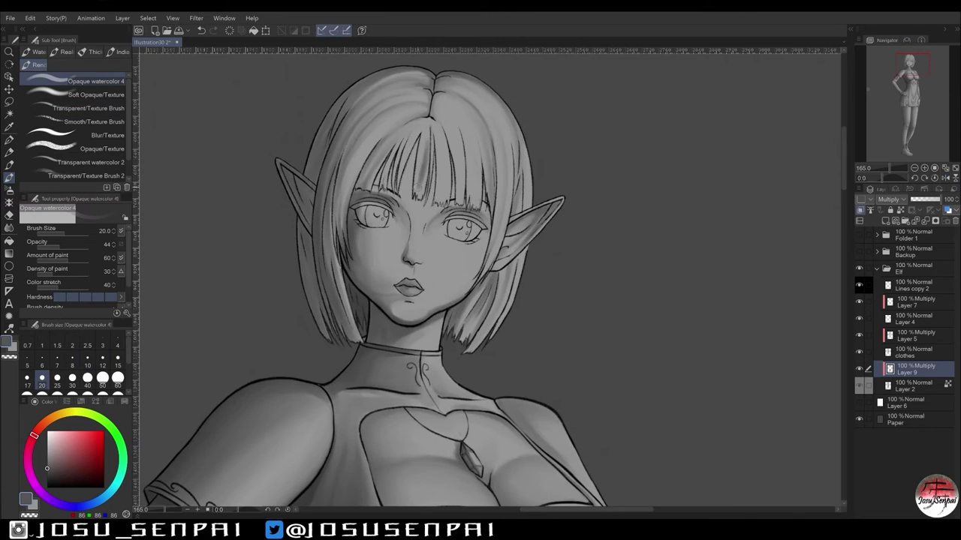
{"action": "left_click_drag", "start_coordinate": [426, 256], "coordinate": [271, 257]}
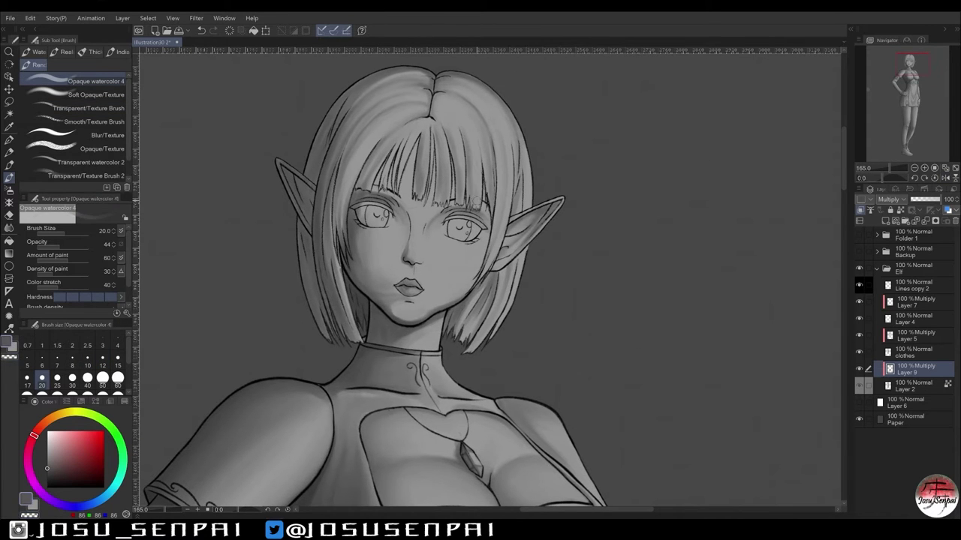
{"action": "left_click", "coordinate": [88, 108]}
{"action": "scroll", "coordinate": [488, 278], "scroll_direction": "down", "scroll_amount": 3}
{"action": "scroll", "coordinate": [488, 278], "scroll_direction": "up", "scroll_amount": 3}
{"action": "left_click", "coordinate": [96, 80]}
{"action": "scroll", "coordinate": [488, 278], "scroll_direction": "down", "scroll_amount": 3}
{"action": "scroll", "coordinate": [488, 277], "scroll_direction": "up", "scroll_amount": 3}
Blend the cheek and jaw shadow using the Transparent/Texture Brush at size 15, checking it in mirrored view.
{"action": "left_click", "coordinate": [88, 108]}
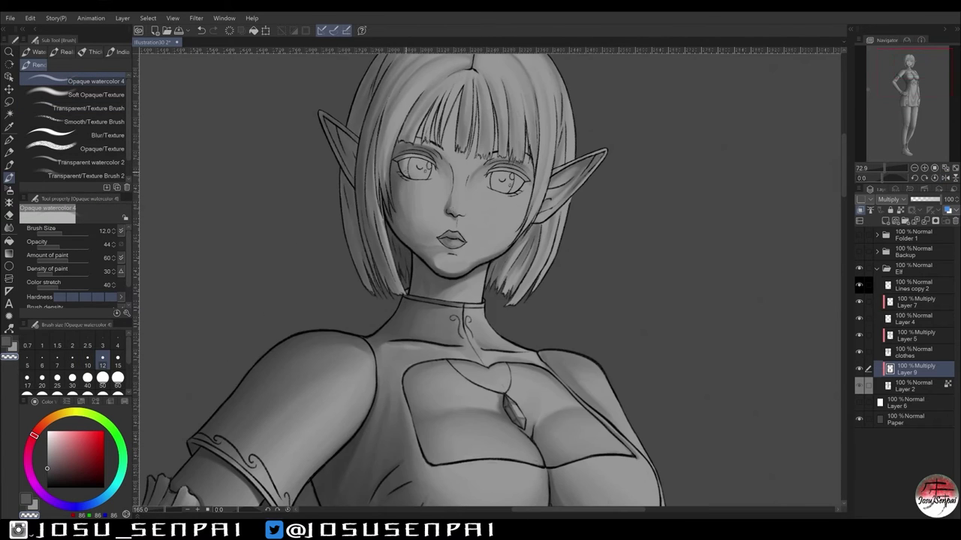
{"action": "scroll", "coordinate": [488, 278], "scroll_direction": "up", "scroll_amount": 1}
{"action": "left_click", "coordinate": [117, 358]}
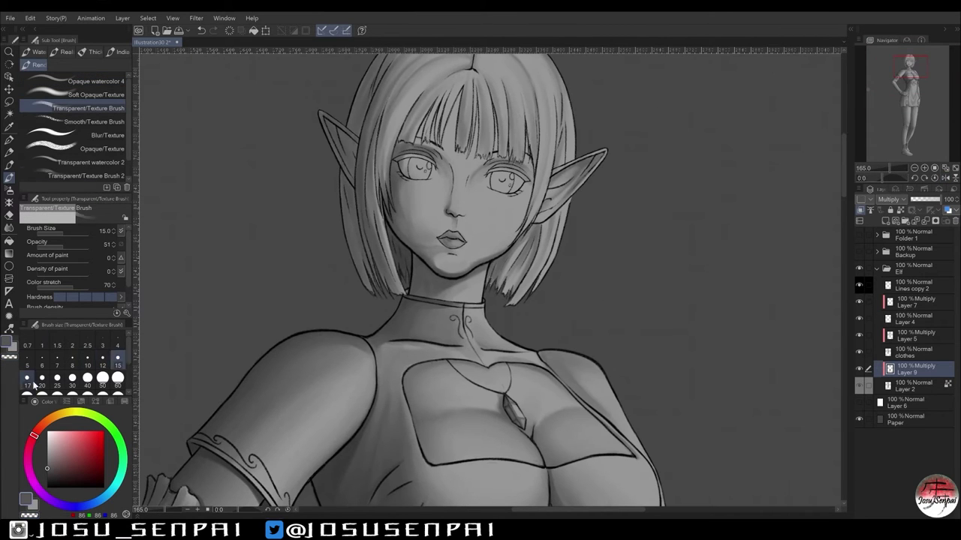
{"action": "scroll", "coordinate": [431, 246], "scroll_direction": "down", "scroll_amount": 2}
{"action": "scroll", "coordinate": [431, 246], "scroll_direction": "up", "scroll_amount": 2}
{"action": "left_click_drag", "start_coordinate": [430, 253], "coordinate": [572, 217]}
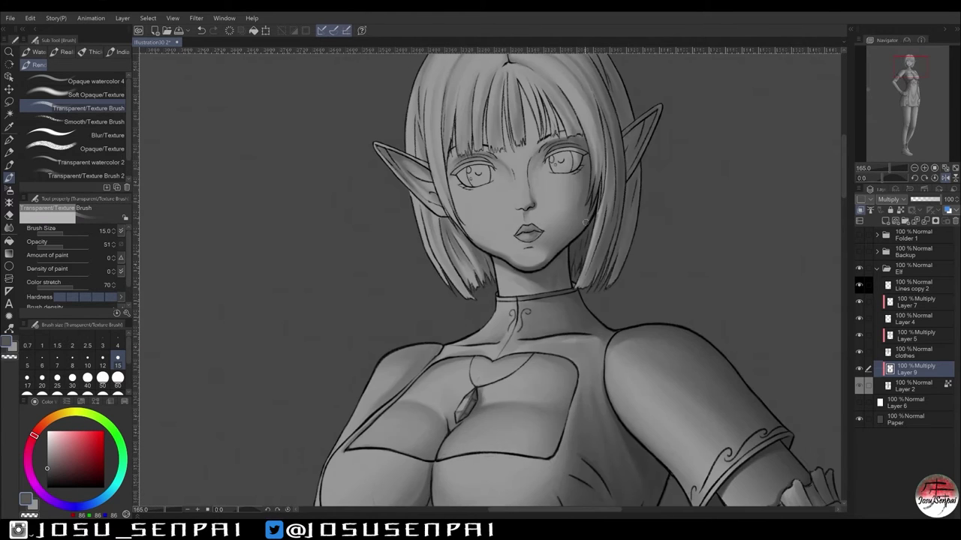
{"action": "left_click", "coordinate": [557, 217]}
{"action": "key", "text": "h"}
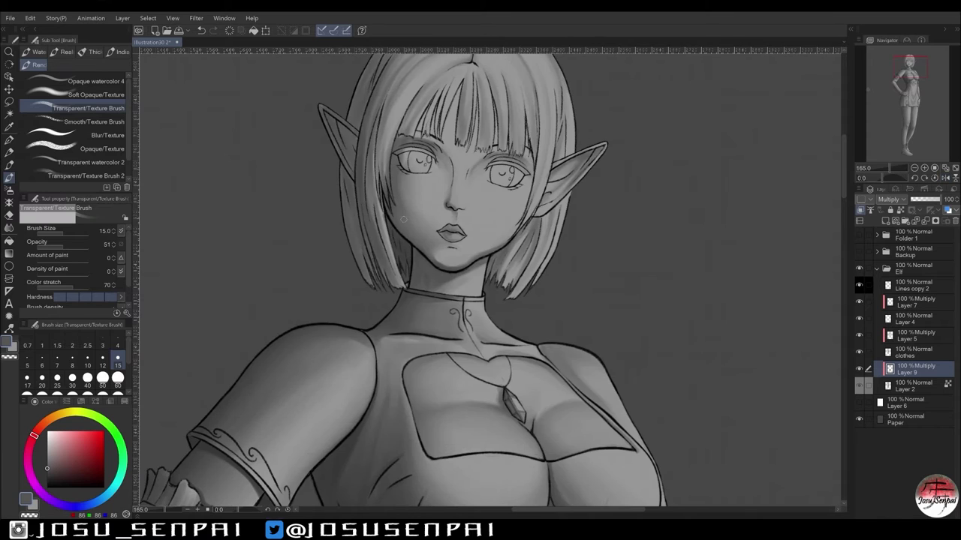
Refine the shading around the mouth and chin using the Transparent/Texture Brush at size 10, comparing with the mirrored canvas.
{"action": "scroll", "coordinate": [403, 218], "scroll_direction": "up", "scroll_amount": 1}
{"action": "key", "text": "bracketleft"}
{"action": "key", "text": "h"}
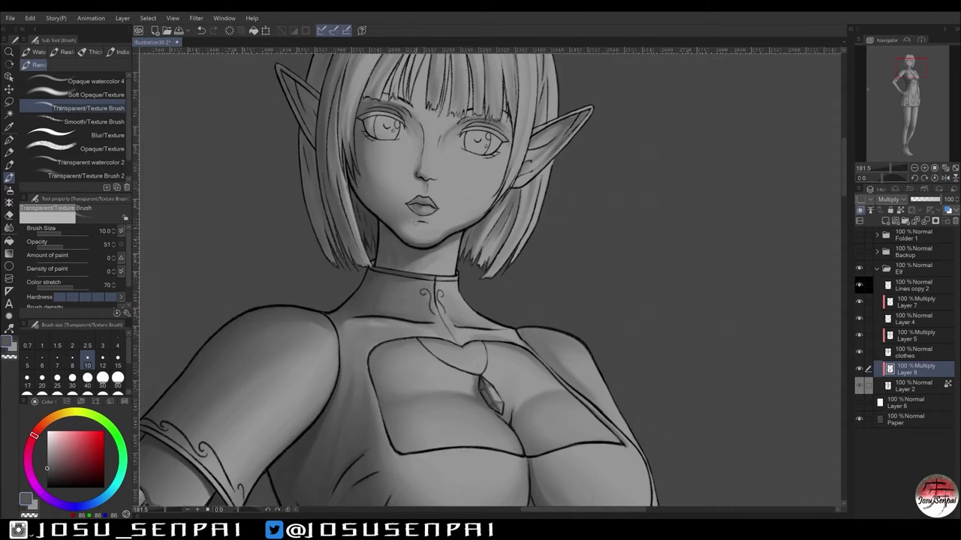
{"action": "key", "text": "h"}
{"action": "key", "text": "h"}
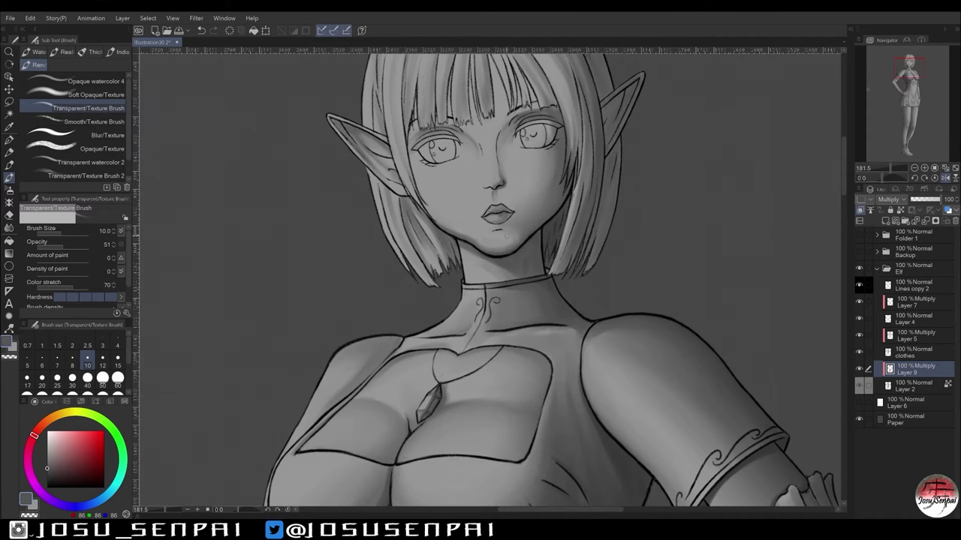
{"action": "key", "text": "h"}
{"action": "scroll", "coordinate": [488, 277], "scroll_direction": "down", "scroll_amount": 3}
{"action": "scroll", "coordinate": [488, 277], "scroll_direction": "up", "scroll_amount": 3}
{"action": "key", "text": "h"}
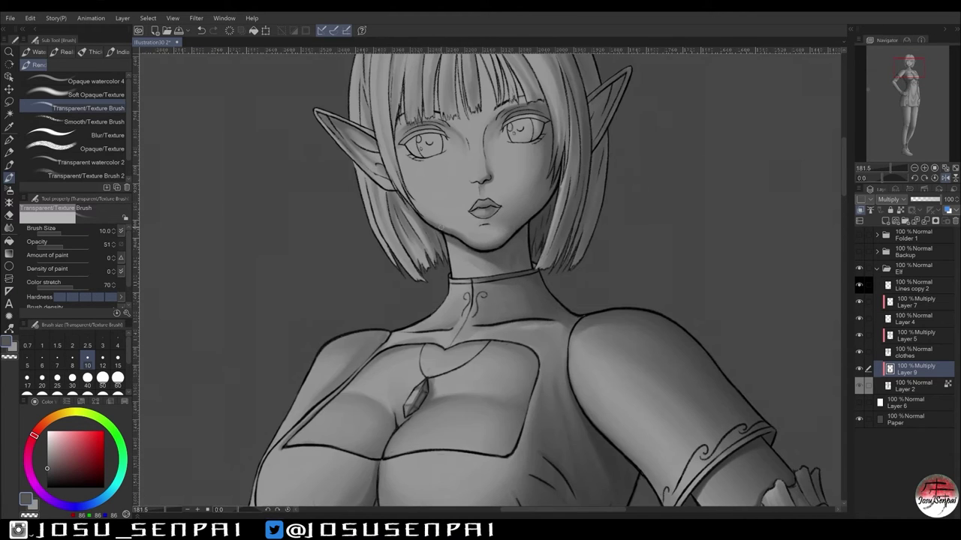
Smooth the face and neck shading using the Transparent/Texture Brush at sizes 20 and 15, flipping the canvas to check it.
{"action": "key", "text": "h"}
{"action": "scroll", "coordinate": [487, 278], "scroll_direction": "down", "scroll_amount": 1}
{"action": "key", "text": "bracketright"}
{"action": "key", "text": "bracketright"}
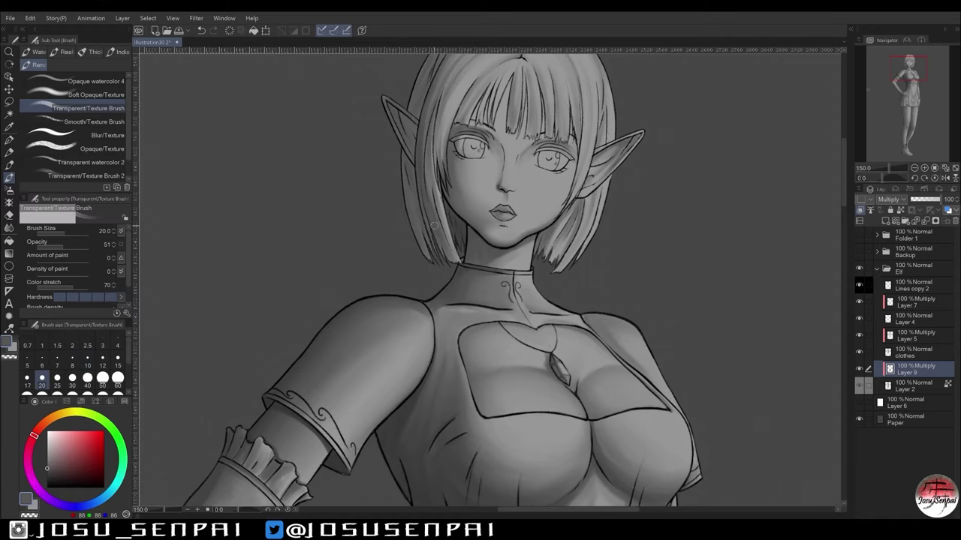
{"action": "key", "text": "h"}
{"action": "key", "text": "h"}
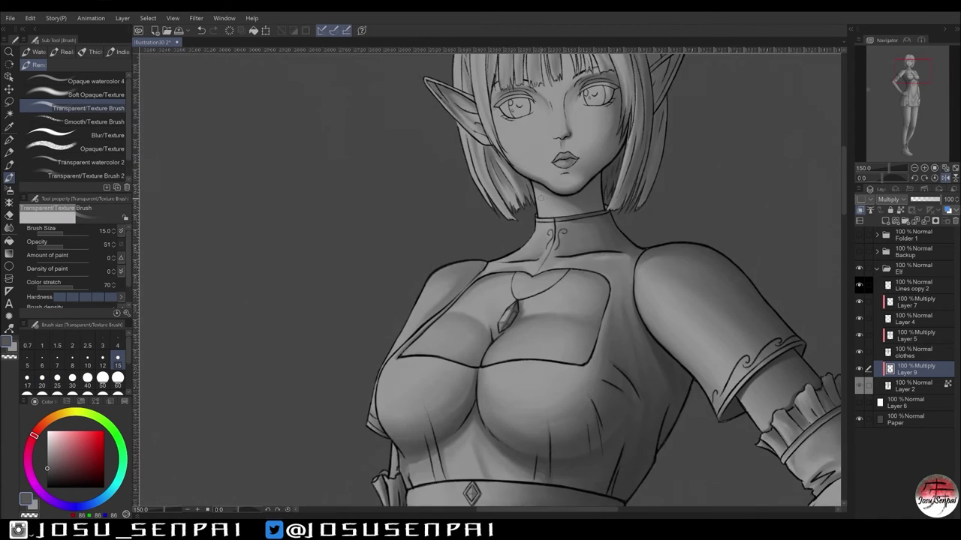
Compare the face and upper-body shading in the normal and mirrored canvas views.
{"action": "scroll", "coordinate": [488, 278], "scroll_direction": "down", "scroll_amount": 5}
{"action": "scroll", "coordinate": [488, 278], "scroll_direction": "up", "scroll_amount": 6}
{"action": "key", "text": "h"}
{"action": "key", "text": "h"}
{"action": "key", "text": "h"}
{"action": "key", "text": "h"}
{"action": "key", "text": "h"}
{"action": "key", "text": "h"}
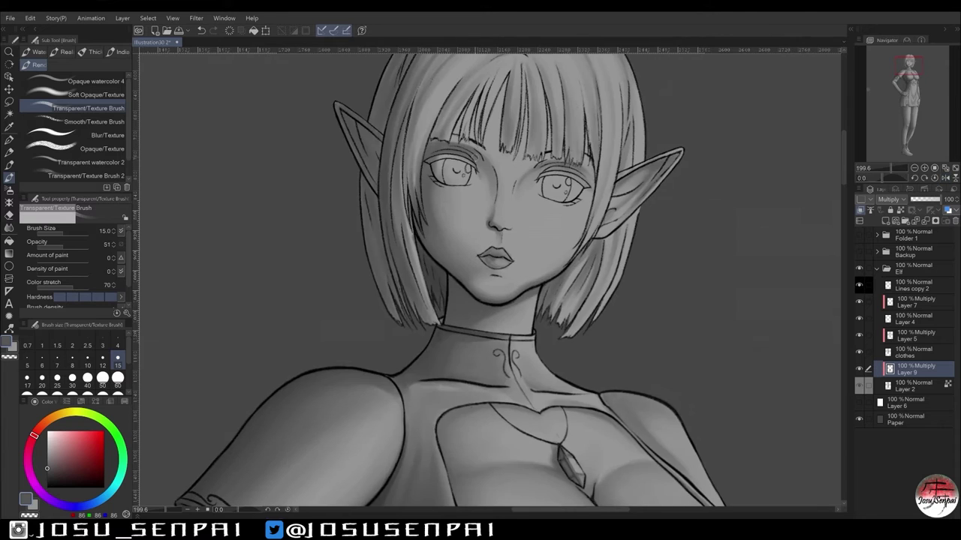
Add fine shading between the nose and upper lip using Opaque watercolor 4 at size 6.
{"action": "scroll", "coordinate": [488, 278], "scroll_direction": "down", "scroll_amount": 2}
{"action": "scroll", "coordinate": [488, 277], "scroll_direction": "up", "scroll_amount": 3}
{"action": "key", "text": "comma"}
{"action": "key", "text": "comma"}
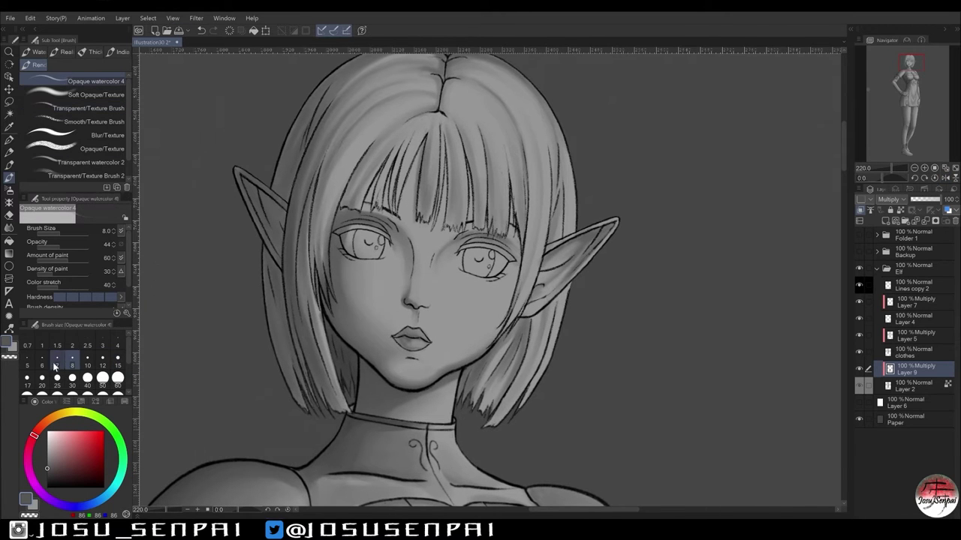
{"action": "key", "text": "comma"}
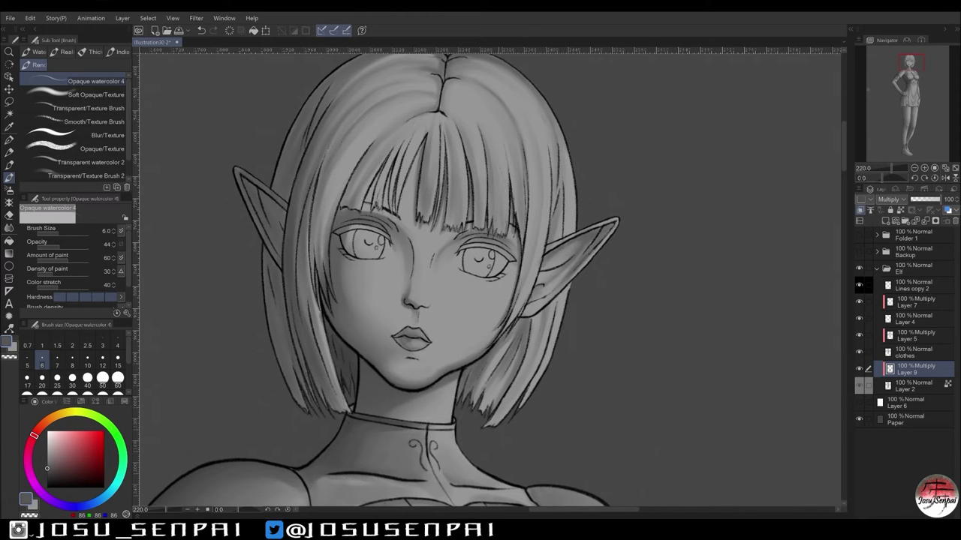
{"action": "scroll", "coordinate": [488, 278], "scroll_direction": "down", "scroll_amount": 1}
{"action": "key", "text": "h"}
{"action": "scroll", "coordinate": [488, 277], "scroll_direction": "up", "scroll_amount": 2}
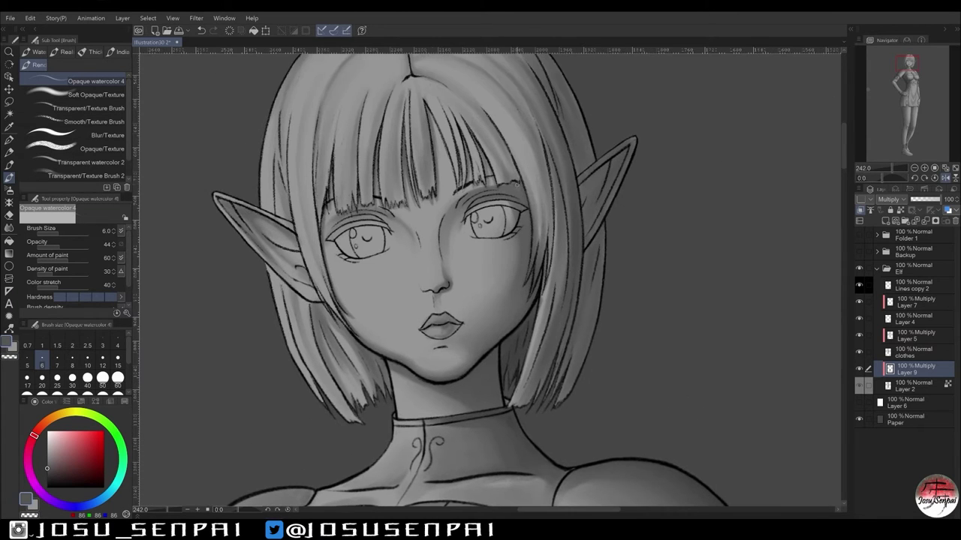
Blend the fine nose and mouth shading using the Transparent/Texture Brush at size 6.
{"action": "scroll", "coordinate": [488, 278], "scroll_direction": "down", "scroll_amount": 1}
{"action": "scroll", "coordinate": [488, 278], "scroll_direction": "up", "scroll_amount": 1}
{"action": "left_click", "coordinate": [88, 108]}
{"action": "key", "text": "h"}
{"action": "scroll", "coordinate": [488, 277], "scroll_direction": "down", "scroll_amount": 1}
{"action": "scroll", "coordinate": [488, 278], "scroll_direction": "up", "scroll_amount": 2}
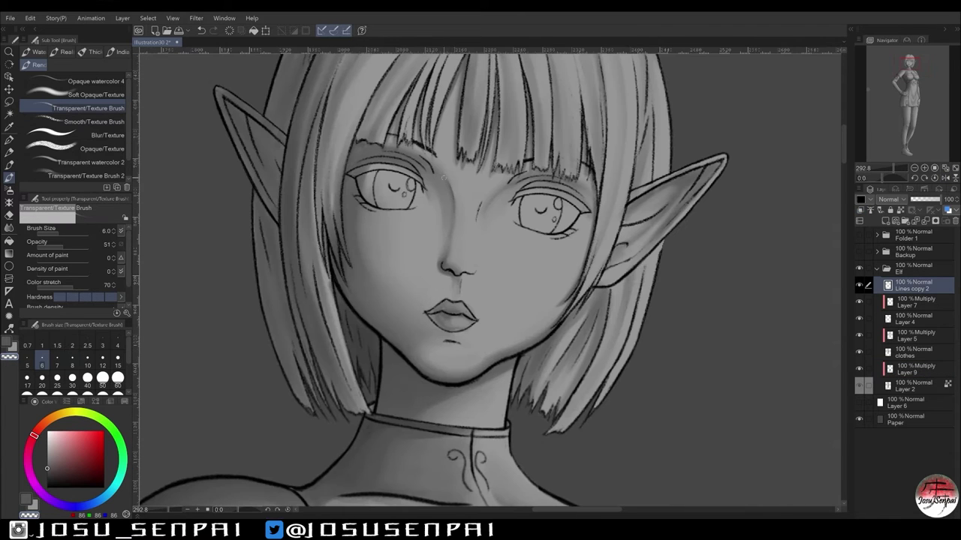
Soften the line beneath the lower lip on the Lines copy 2 layer using the Transparent/Texture Brush at size 4.
{"action": "key", "text": "bracketleft"}
{"action": "key", "text": "bracketleft"}
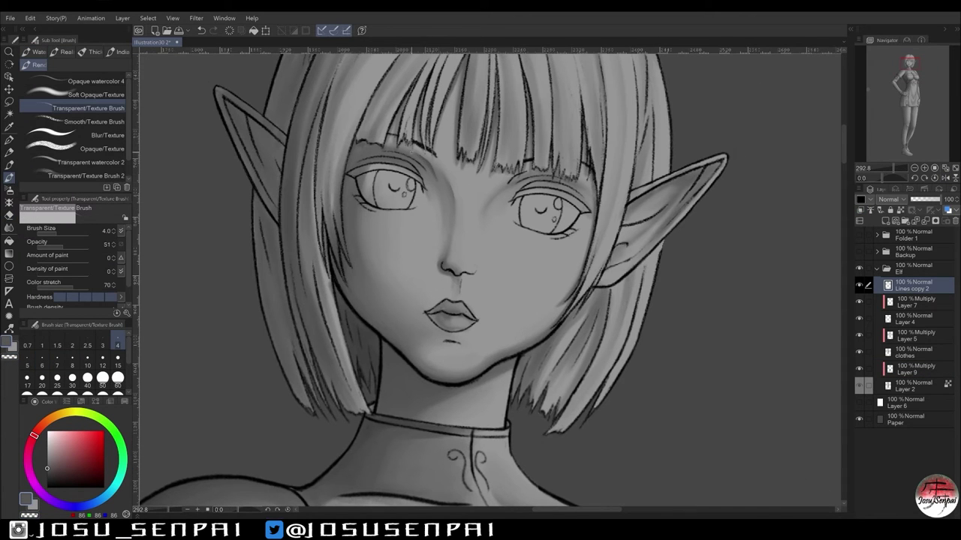
{"action": "scroll", "coordinate": [488, 277], "scroll_direction": "down", "scroll_amount": 2}
{"action": "scroll", "coordinate": [488, 277], "scroll_direction": "up", "scroll_amount": 3}
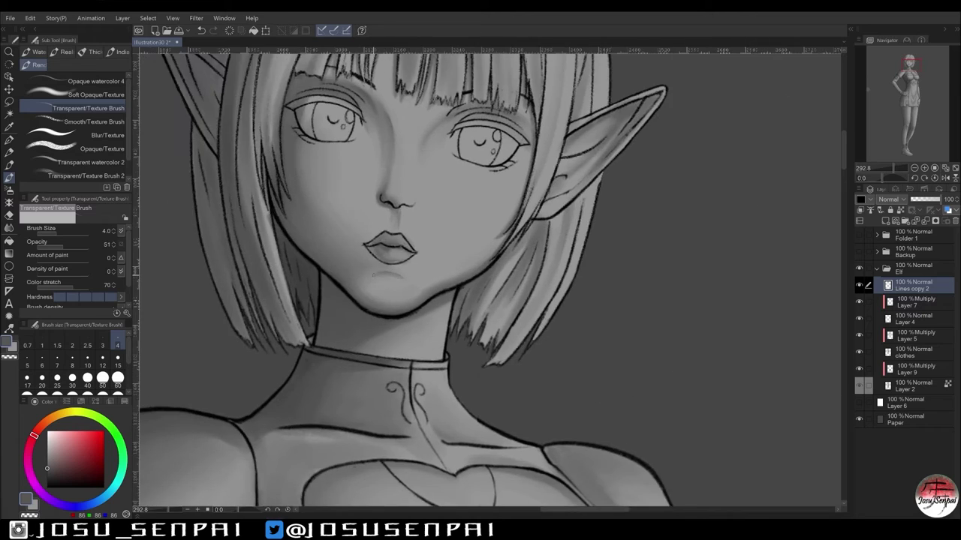
Blend the facial outlines on Lines copy 2 with the size 4 Transparent/Texture Brush, checking them in rotated and mirrored views.
{"action": "scroll", "coordinate": [488, 278], "scroll_direction": "down", "scroll_amount": 1}
{"action": "key", "text": "minus"}
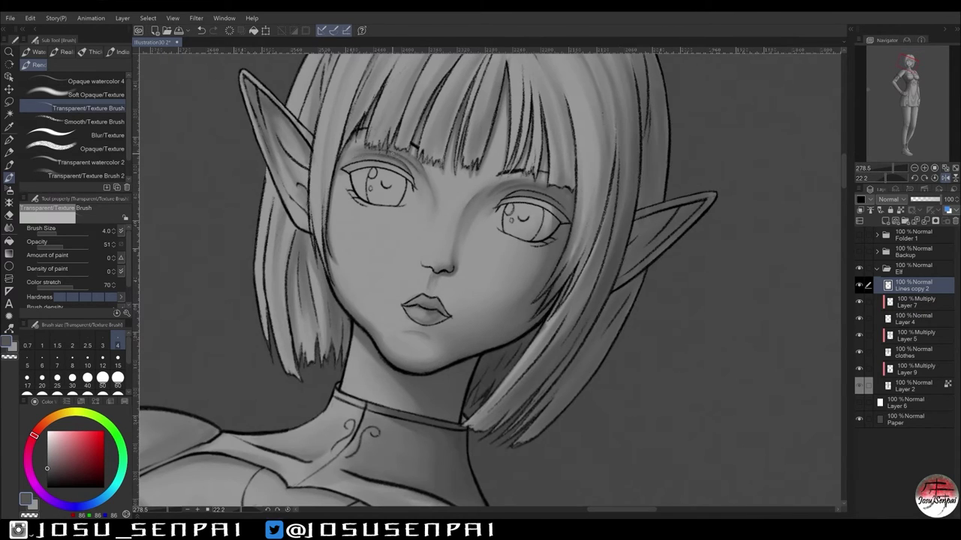
{"action": "key", "text": "ctrl+at"}
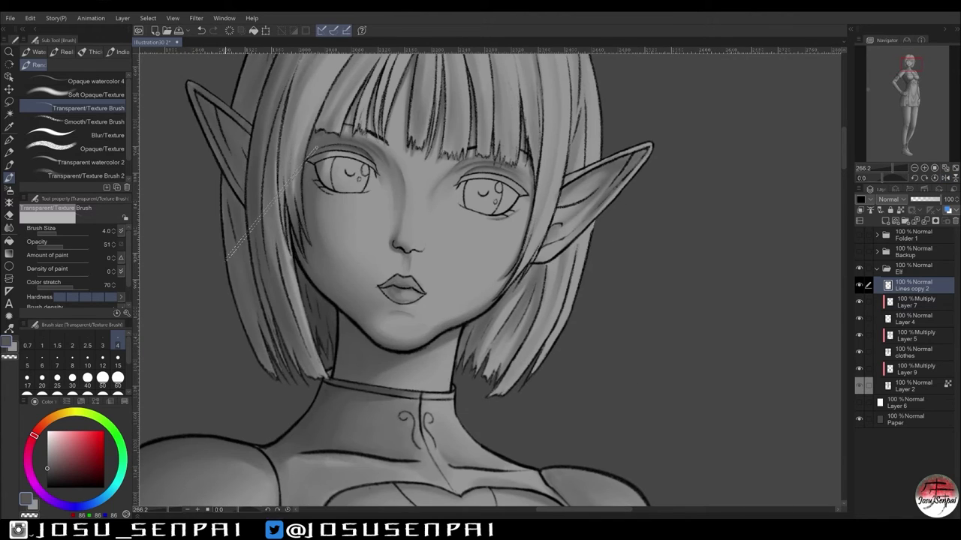
{"action": "scroll", "coordinate": [487, 278], "scroll_direction": "up", "scroll_amount": 2}
{"action": "key", "text": "minus"}
{"action": "key", "text": "ctrl+at"}
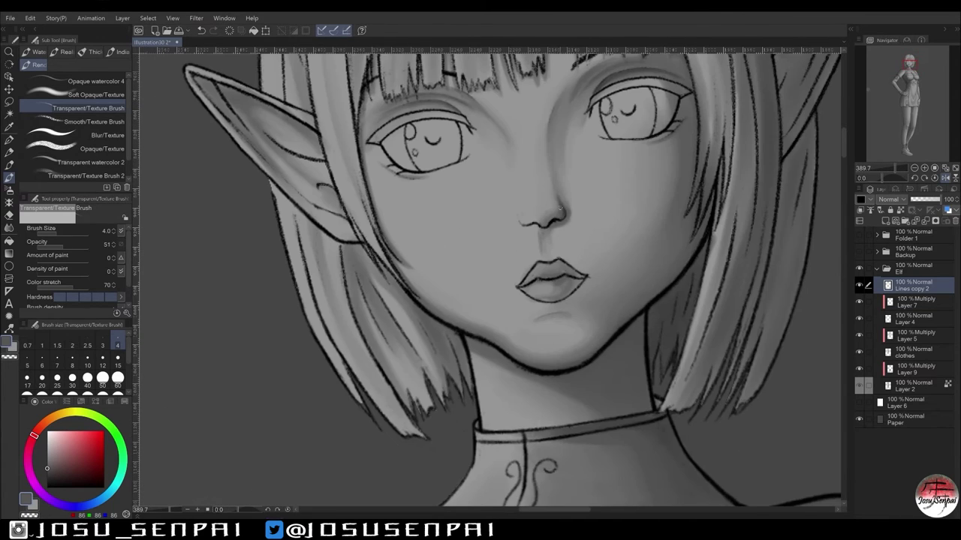
{"action": "key", "text": "h"}
{"action": "key", "text": "h"}
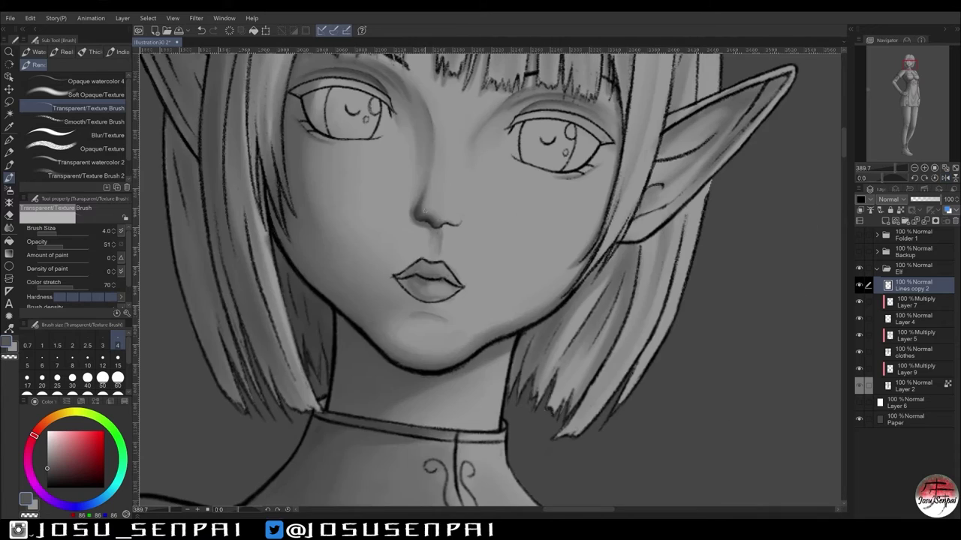
Lighten the mouth and face lines with transparent colour, using the Transparent/Texture Brush at size 4 and Opaque watercolor 4 at size 8.
{"action": "key", "text": "minus"}
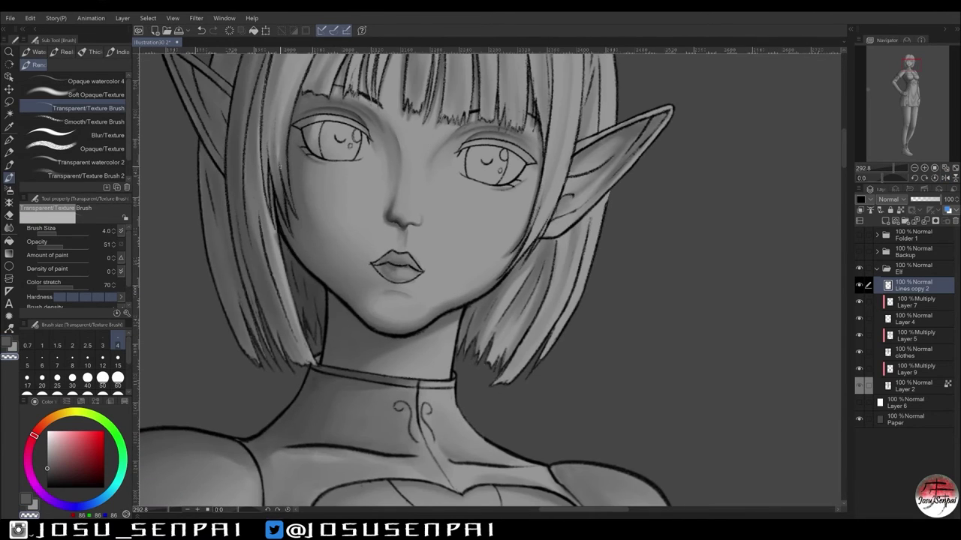
{"action": "scroll", "coordinate": [358, 341], "scroll_direction": "down", "scroll_amount": 3}
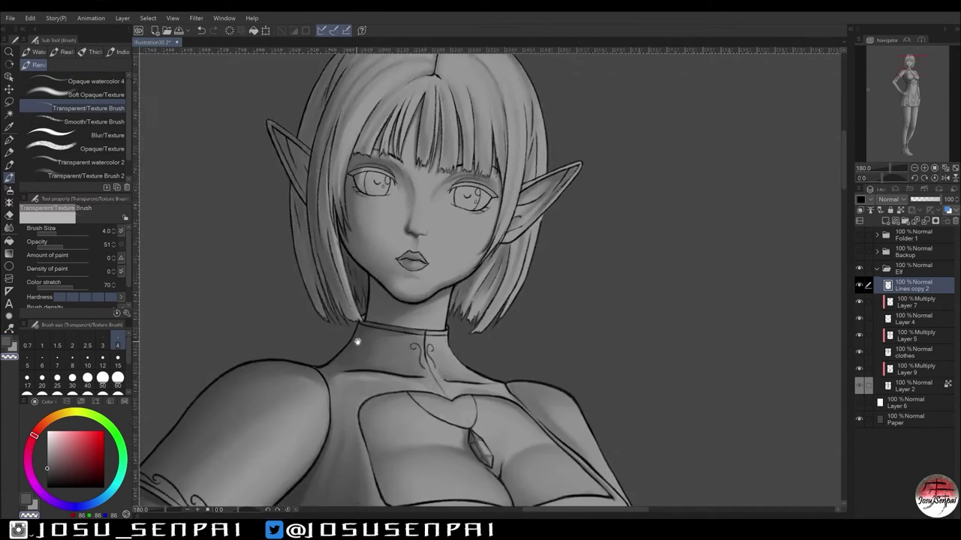
{"action": "scroll", "coordinate": [402, 236], "scroll_direction": "up", "scroll_amount": 5}
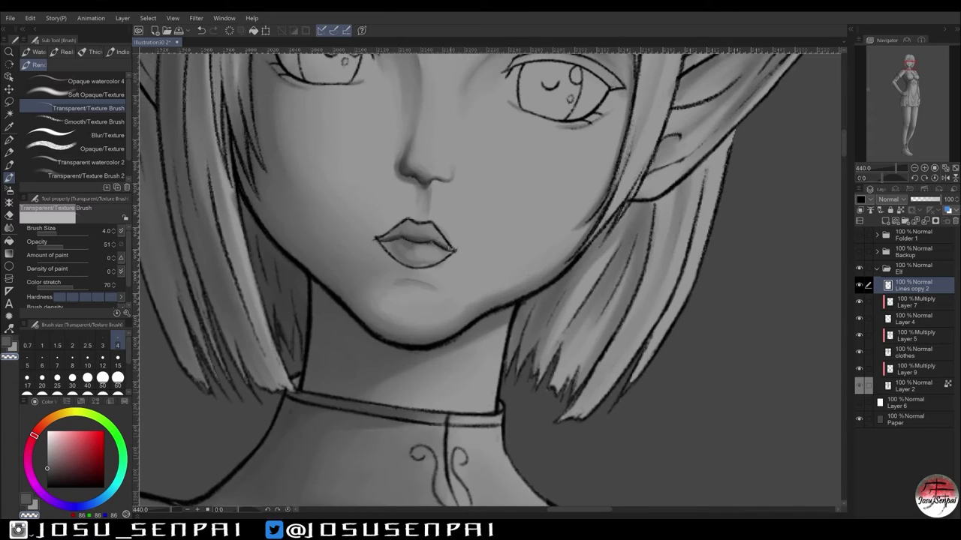
{"action": "scroll", "coordinate": [276, 170], "scroll_direction": "down", "scroll_amount": 4}
{"action": "scroll", "coordinate": [337, 260], "scroll_direction": "up", "scroll_amount": 4}
{"action": "scroll", "coordinate": [337, 260], "scroll_direction": "down", "scroll_amount": 4}
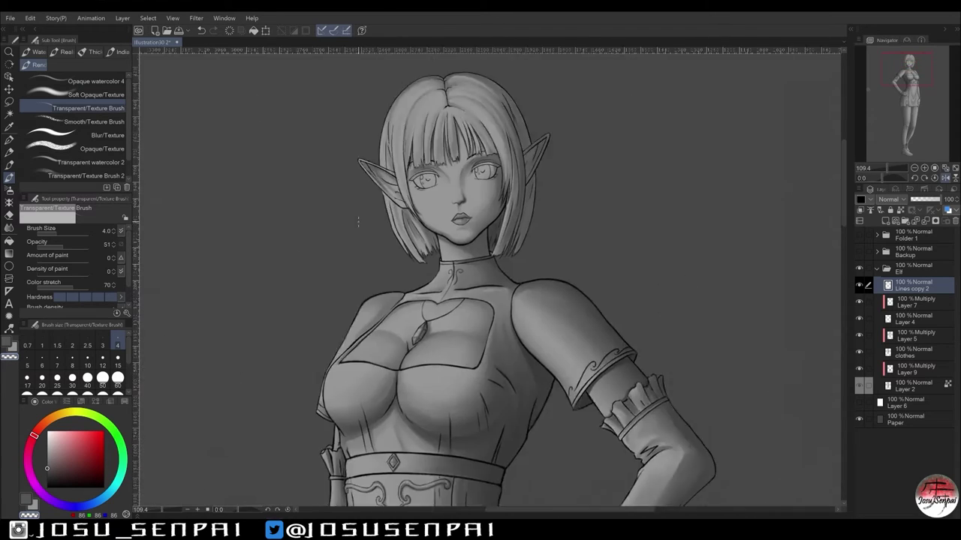
{"action": "scroll", "coordinate": [529, 234], "scroll_direction": "up", "scroll_amount": 4}
{"action": "scroll", "coordinate": [473, 234], "scroll_direction": "down", "scroll_amount": 3}
{"action": "left_click", "coordinate": [96, 81]}
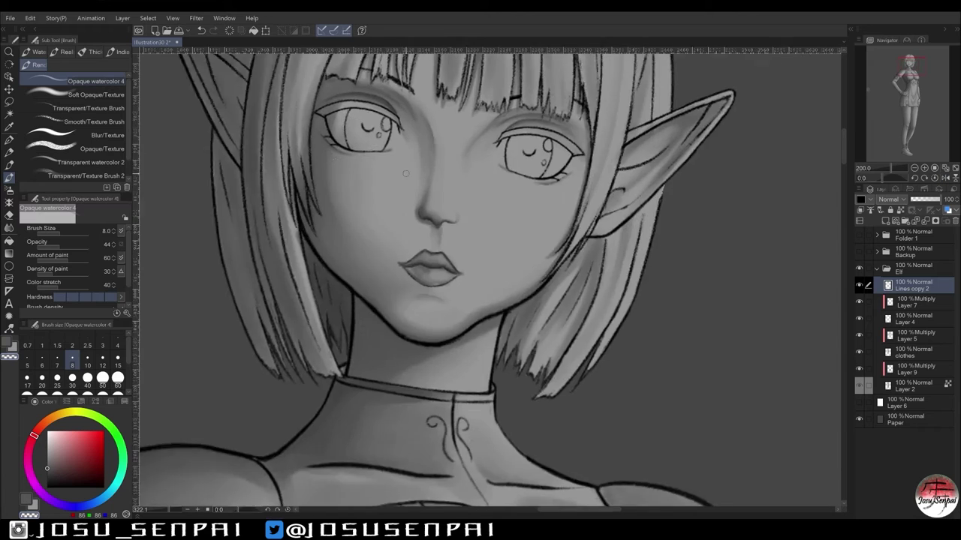
{"action": "scroll", "coordinate": [424, 231], "scroll_direction": "up", "scroll_amount": 4}
{"action": "scroll", "coordinate": [475, 233], "scroll_direction": "down", "scroll_amount": 3}
Soften the inner line art of both ears on Lines copy 2 using the Transparent/Texture Brush at size 5.
{"action": "left_click", "coordinate": [88, 108]}
{"action": "scroll", "coordinate": [341, 235], "scroll_direction": "up", "scroll_amount": 4}
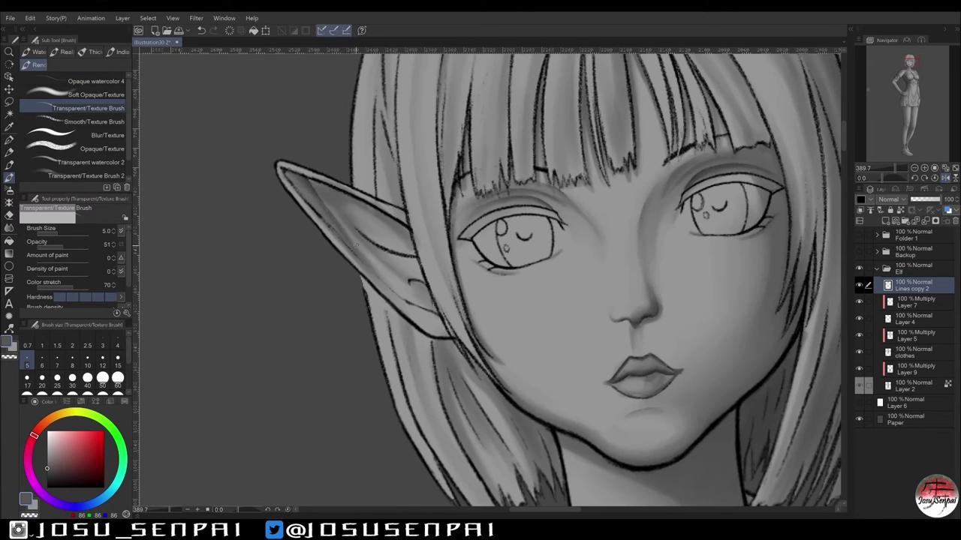
{"action": "scroll", "coordinate": [308, 177], "scroll_direction": "down", "scroll_amount": 3}
{"action": "scroll", "coordinate": [347, 209], "scroll_direction": "up", "scroll_amount": 2}
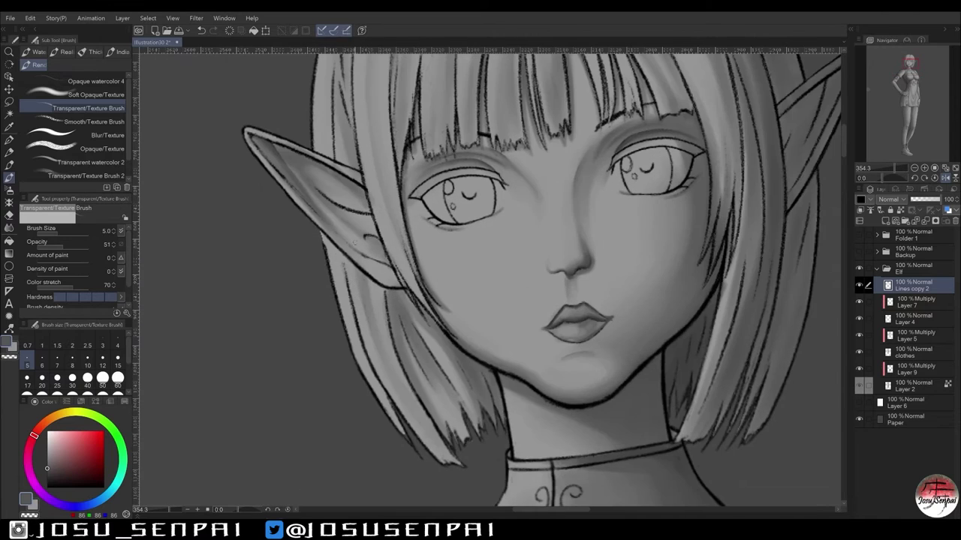
{"action": "scroll", "coordinate": [308, 179], "scroll_direction": "down", "scroll_amount": 4}
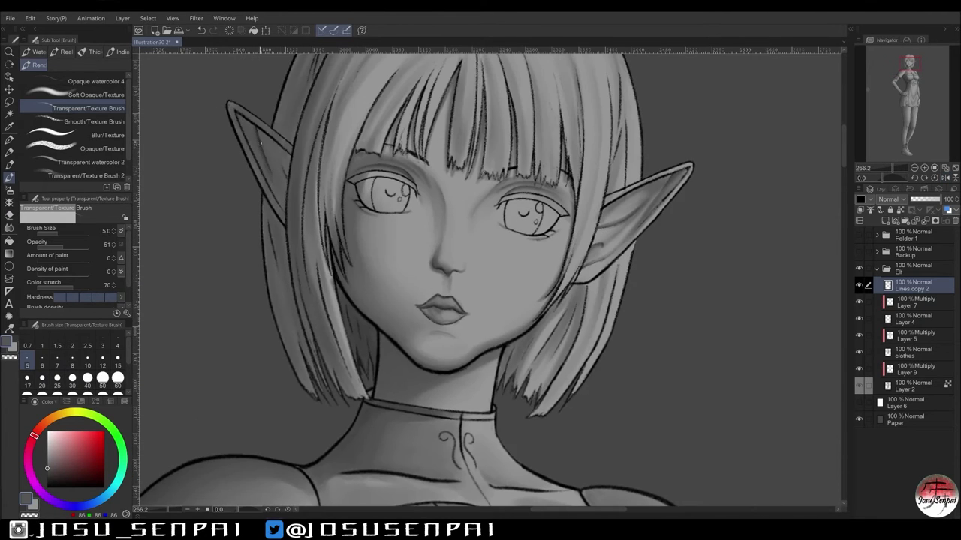
{"action": "scroll", "coordinate": [296, 259], "scroll_direction": "up", "scroll_amount": 3}
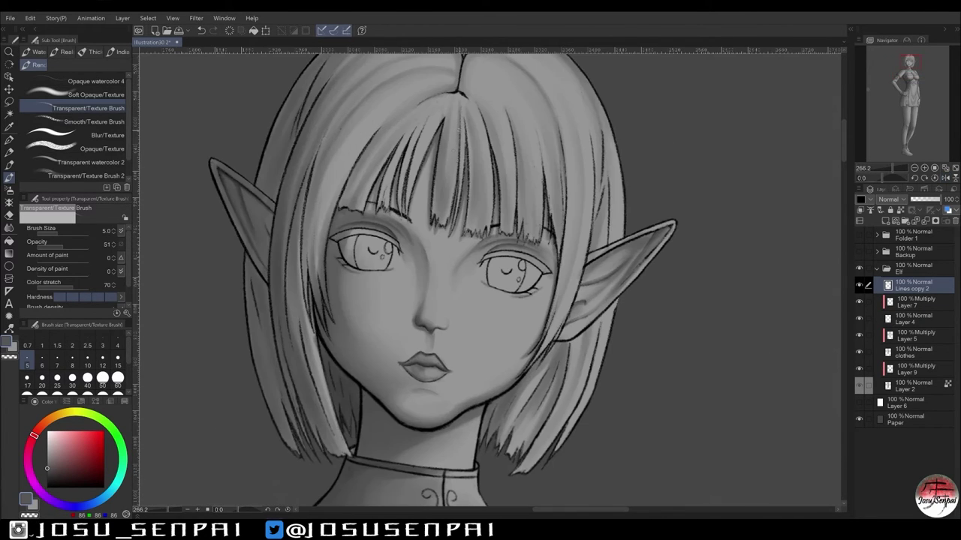
{"action": "left_click_drag", "start_coordinate": [480, 270], "coordinate": [452, 253]}
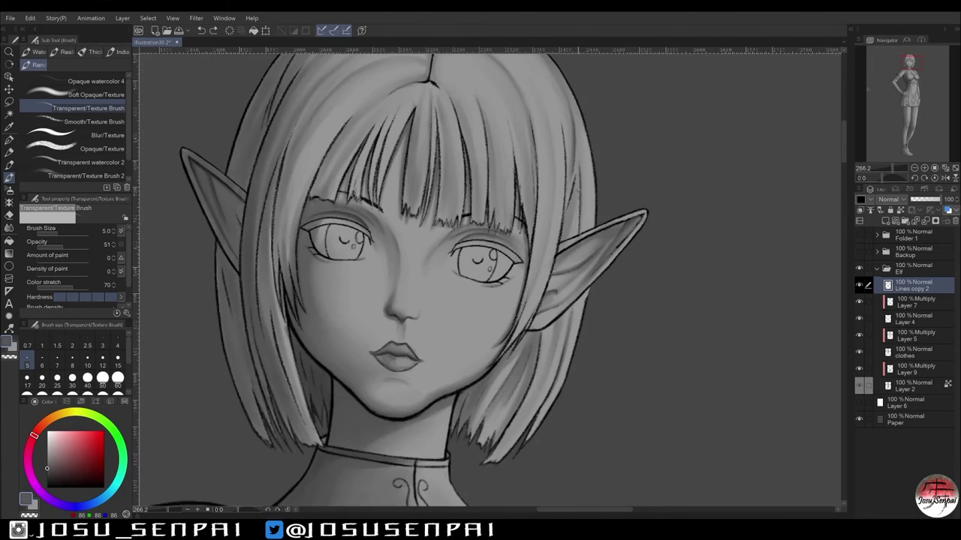
Soften the hair line art around the crown and parting using the Transparent/Texture Brush at size 5.
{"action": "scroll", "coordinate": [553, 220], "scroll_direction": "down", "scroll_amount": 3}
{"action": "scroll", "coordinate": [553, 220], "scroll_direction": "up", "scroll_amount": 3}
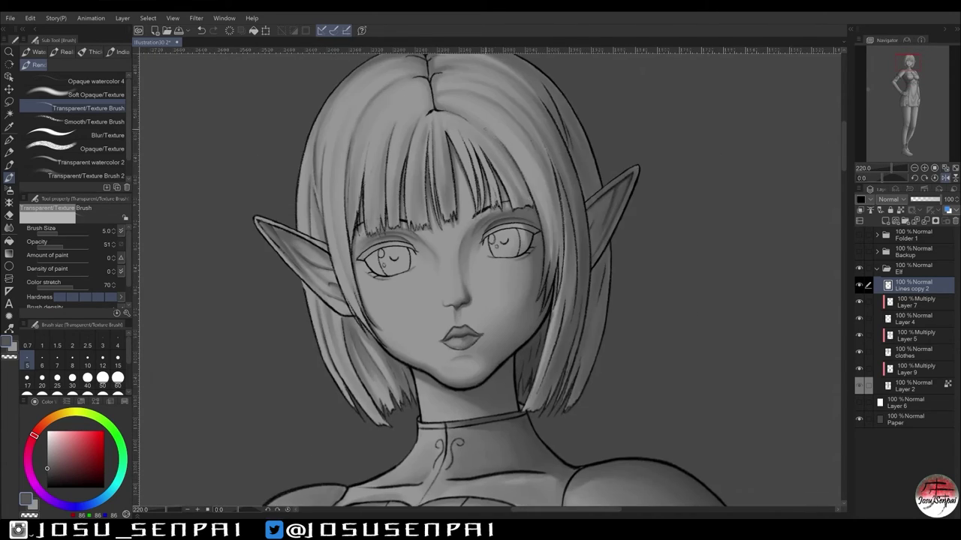
{"action": "scroll", "coordinate": [553, 220], "scroll_direction": "down", "scroll_amount": 2}
{"action": "scroll", "coordinate": [553, 220], "scroll_direction": "up", "scroll_amount": 2}
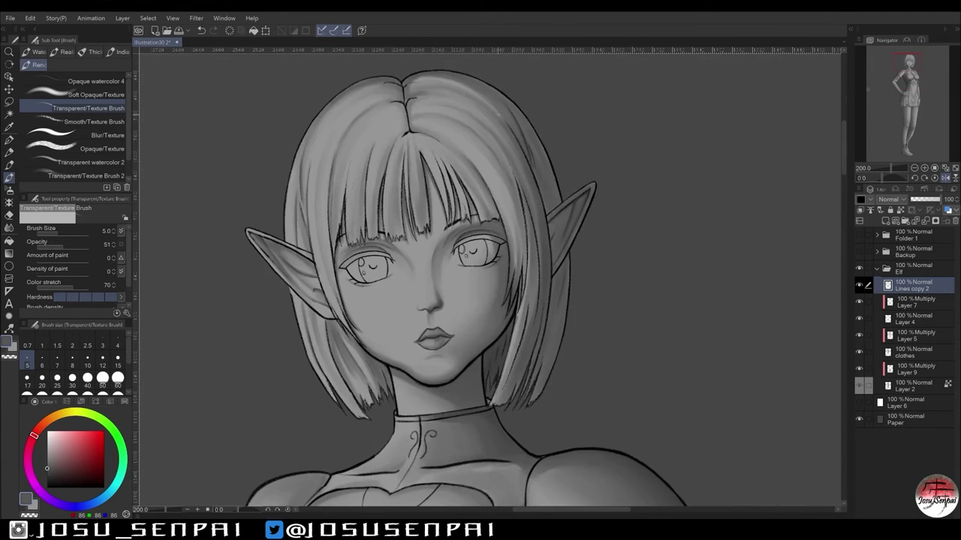
{"action": "scroll", "coordinate": [402, 265], "scroll_direction": "down", "scroll_amount": 1}
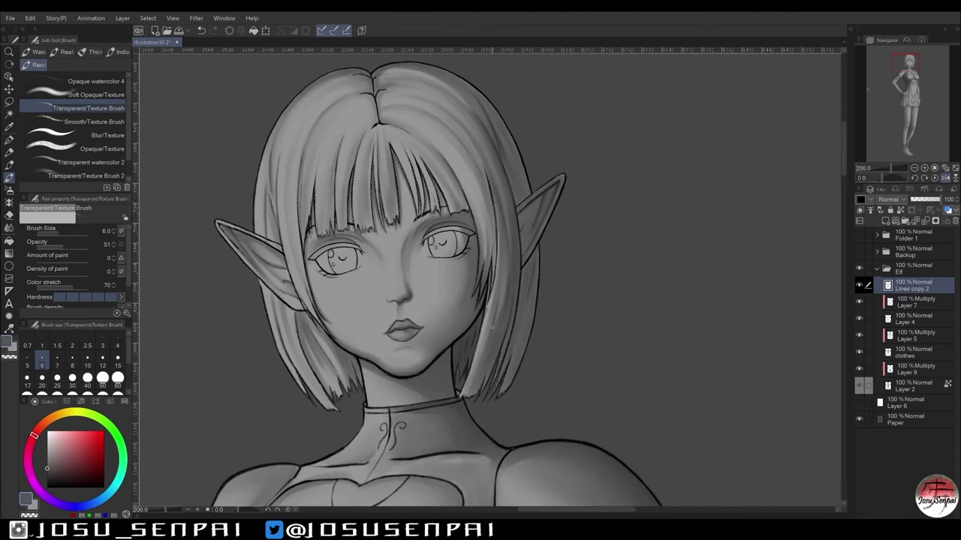
Blend the remaining hair strand lines using the Transparent/Texture Brush at size 6, comparing with the mirrored canvas.
{"action": "scroll", "coordinate": [402, 265], "scroll_direction": "down", "scroll_amount": 3}
{"action": "scroll", "coordinate": [403, 265], "scroll_direction": "up", "scroll_amount": 3}
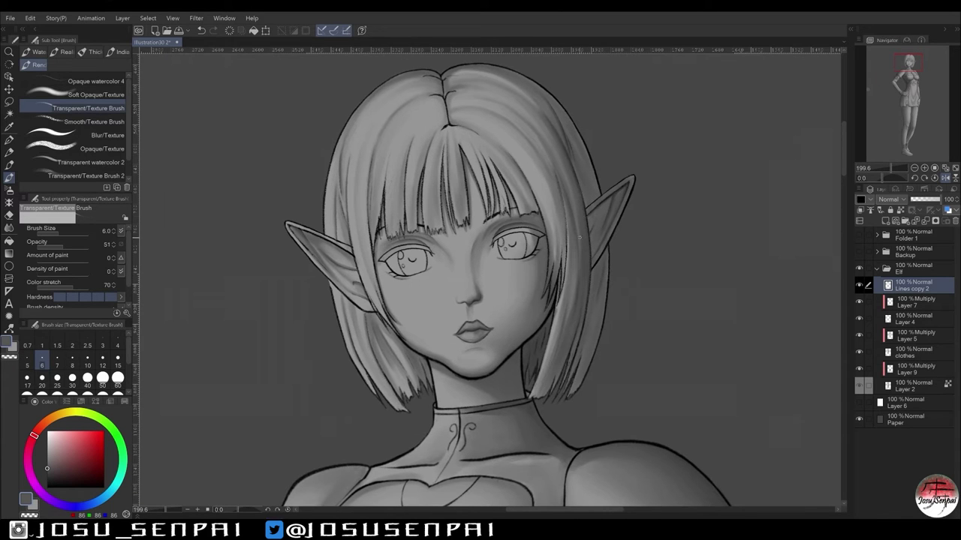
{"action": "scroll", "coordinate": [407, 300], "scroll_direction": "down", "scroll_amount": 3}
{"action": "scroll", "coordinate": [408, 300], "scroll_direction": "up", "scroll_amount": 4}
{"action": "key", "text": "h"}
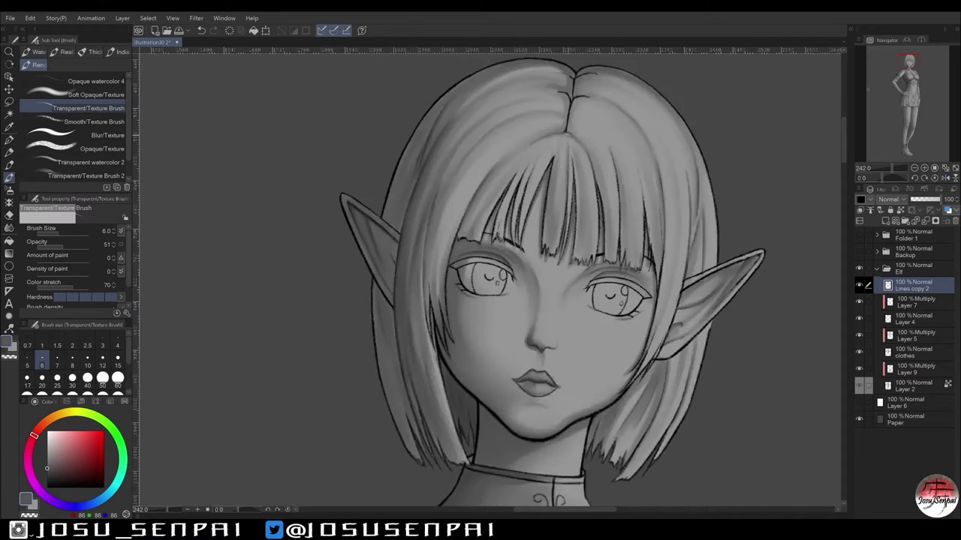
{"action": "scroll", "coordinate": [407, 289], "scroll_direction": "down", "scroll_amount": 3}
{"action": "scroll", "coordinate": [408, 290], "scroll_direction": "up", "scroll_amount": 3}
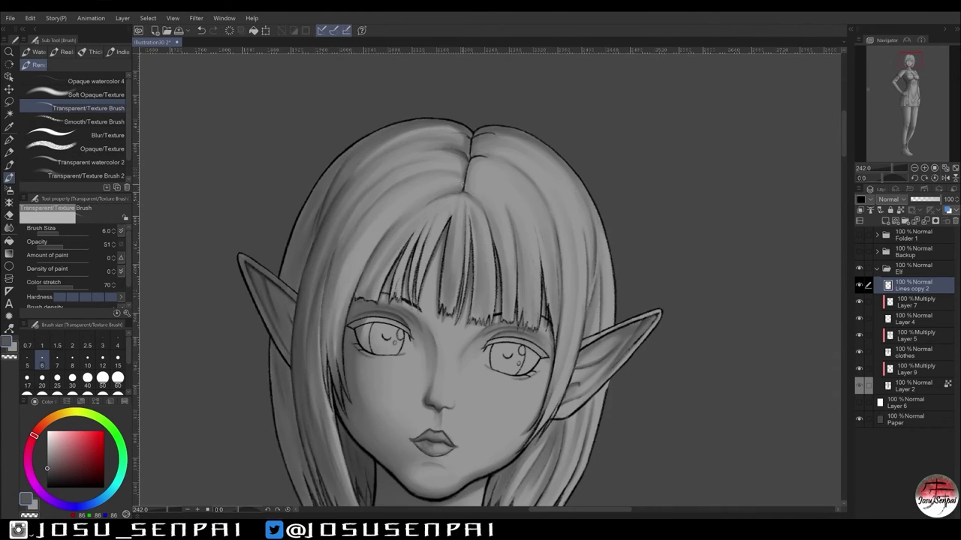
{"action": "key", "text": "h"}
{"action": "scroll", "coordinate": [407, 300], "scroll_direction": "down", "scroll_amount": 3}
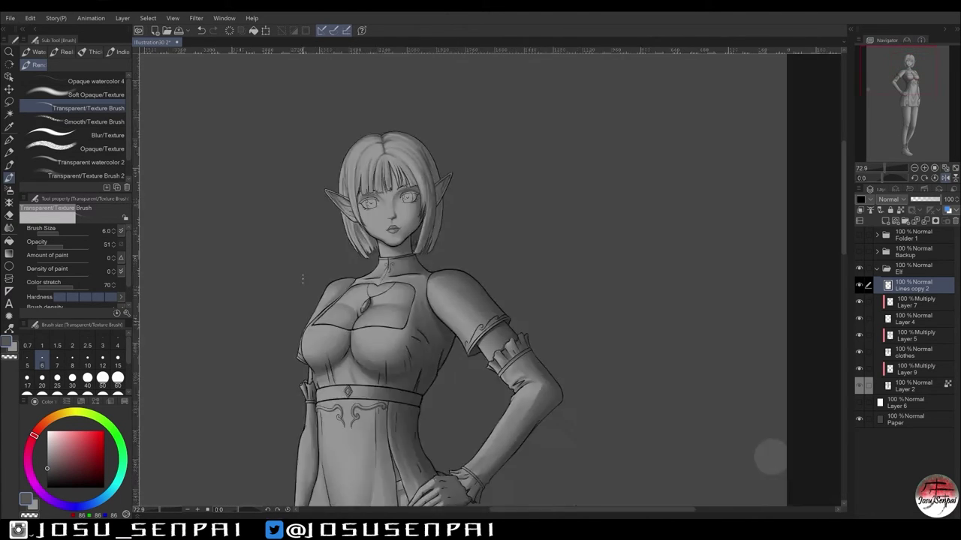
Touch up the Layer 9 face shading with transparent colour, using Opaque watercolor 4 at size 8 and the Transparent/Texture Brush at size 6.
{"action": "scroll", "coordinate": [407, 300], "scroll_direction": "up", "scroll_amount": 4}
{"action": "left_click", "coordinate": [305, 284], "text": "ctrl+shift"}
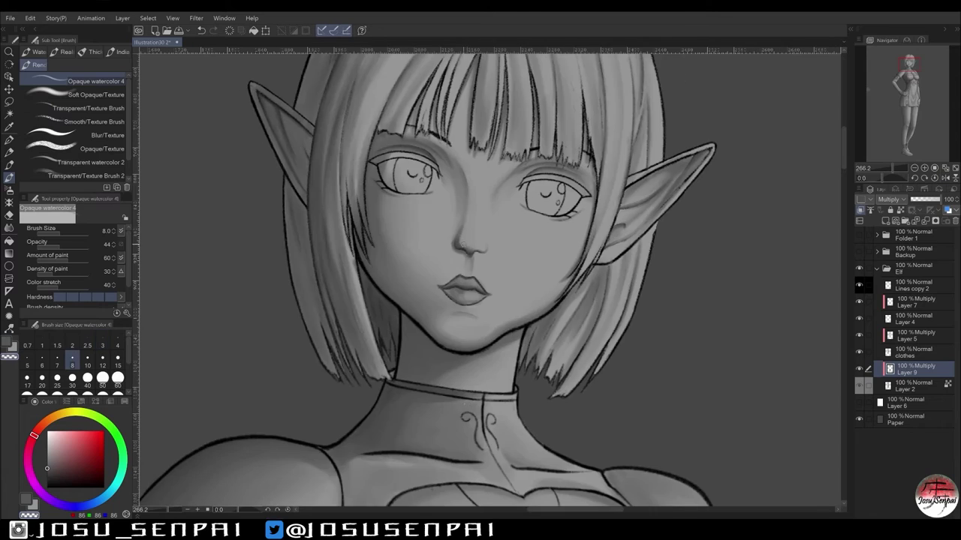
{"action": "scroll", "coordinate": [420, 301], "scroll_direction": "down", "scroll_amount": 3}
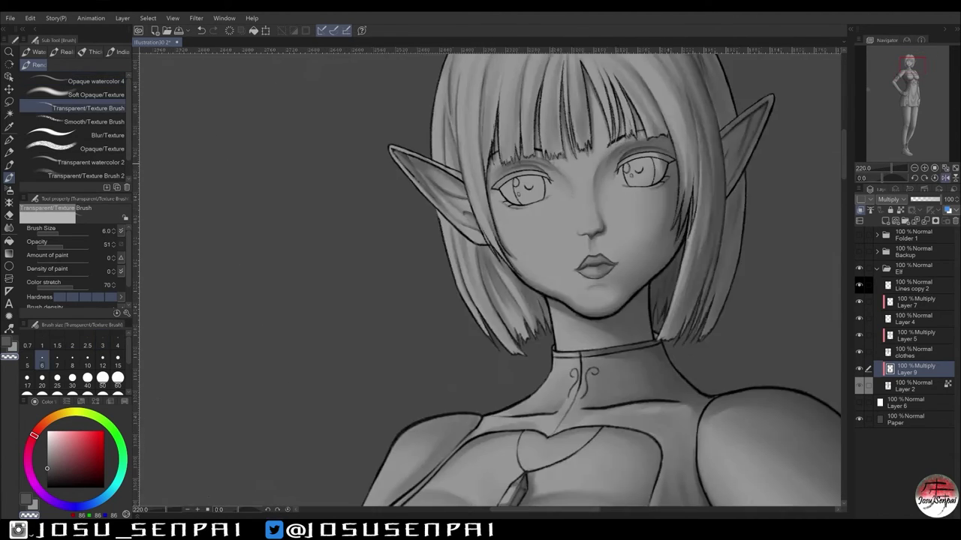
{"action": "scroll", "coordinate": [382, 201], "scroll_direction": "up", "scroll_amount": 2}
{"action": "key", "text": "bracketright"}
{"action": "key", "text": "bracketright"}
{"action": "left_click", "coordinate": [89, 108]}
{"action": "scroll", "coordinate": [539, 212], "scroll_direction": "up", "scroll_amount": 2}
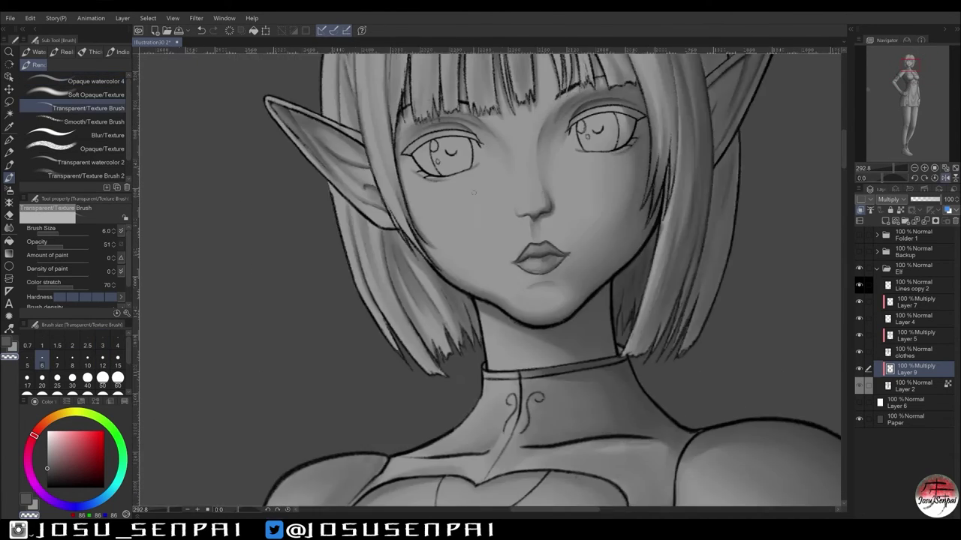
Soften the cleavage and chest line art on Lines copy 2 using the Transparent/Texture Brush at size 6, checking it on the mirrored canvas.
{"action": "scroll", "coordinate": [538, 213], "scroll_direction": "down", "scroll_amount": 5}
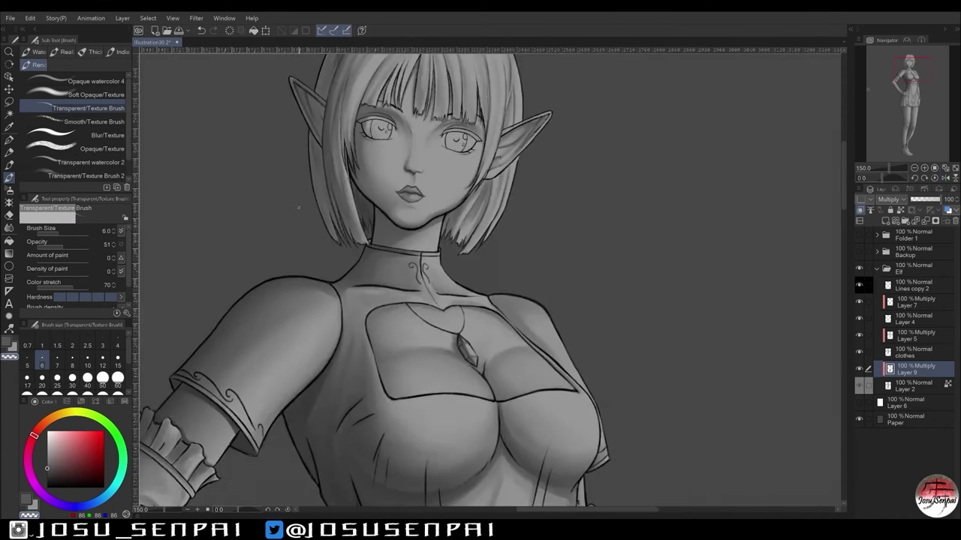
{"action": "scroll", "coordinate": [478, 143], "scroll_direction": "up", "scroll_amount": 4}
{"action": "scroll", "coordinate": [317, 296], "scroll_direction": "down", "scroll_amount": 5}
{"action": "scroll", "coordinate": [481, 242], "scroll_direction": "up", "scroll_amount": 4}
{"action": "left_click", "coordinate": [481, 242], "text": "ctrl+shift"}
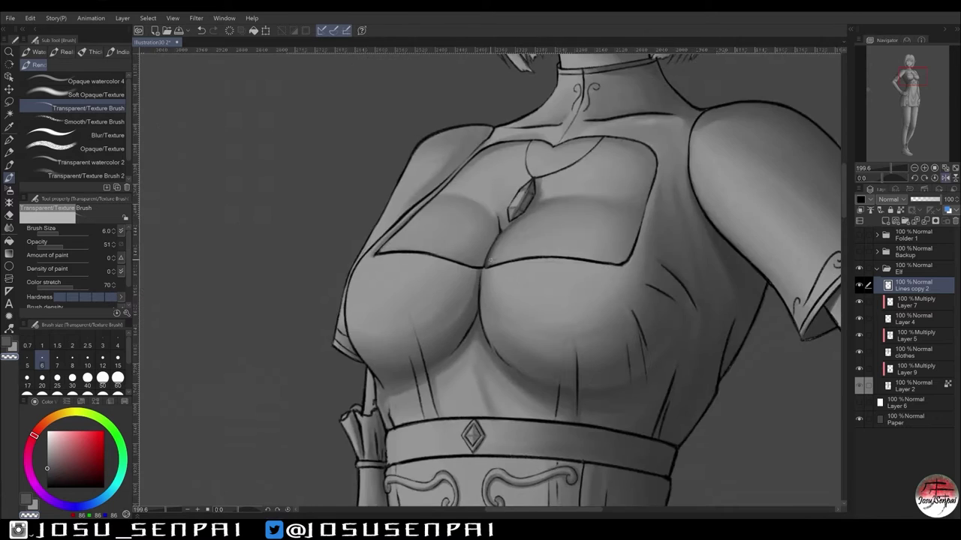
{"action": "scroll", "coordinate": [479, 237], "scroll_direction": "down", "scroll_amount": 2}
{"action": "scroll", "coordinate": [404, 252], "scroll_direction": "up", "scroll_amount": 4}
{"action": "key", "text": "b"}
{"action": "key", "text": "b"}
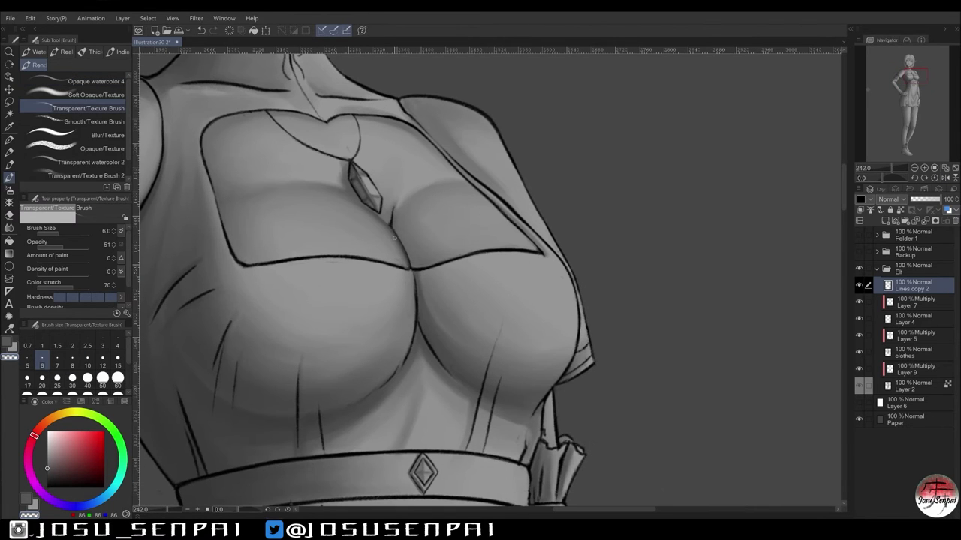
{"action": "key", "text": "h"}
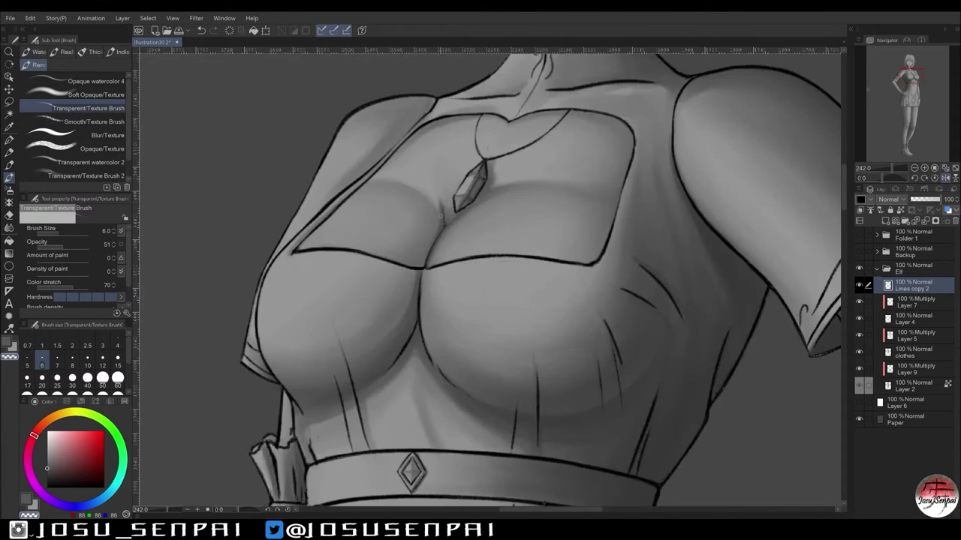
Soften the line art of the lowered hand and the knees on Lines copy 2 using the Transparent/Texture Brush at sizes 6 and 8.
{"action": "scroll", "coordinate": [481, 270], "scroll_direction": "down", "scroll_amount": 3}
{"action": "scroll", "coordinate": [381, 199], "scroll_direction": "up", "scroll_amount": 3}
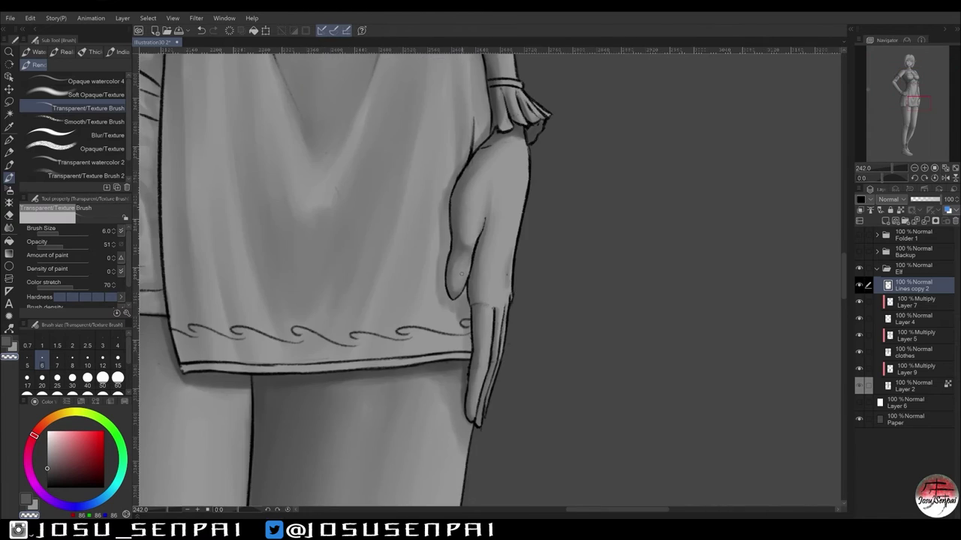
{"action": "scroll", "coordinate": [376, 177], "scroll_direction": "down", "scroll_amount": 4}
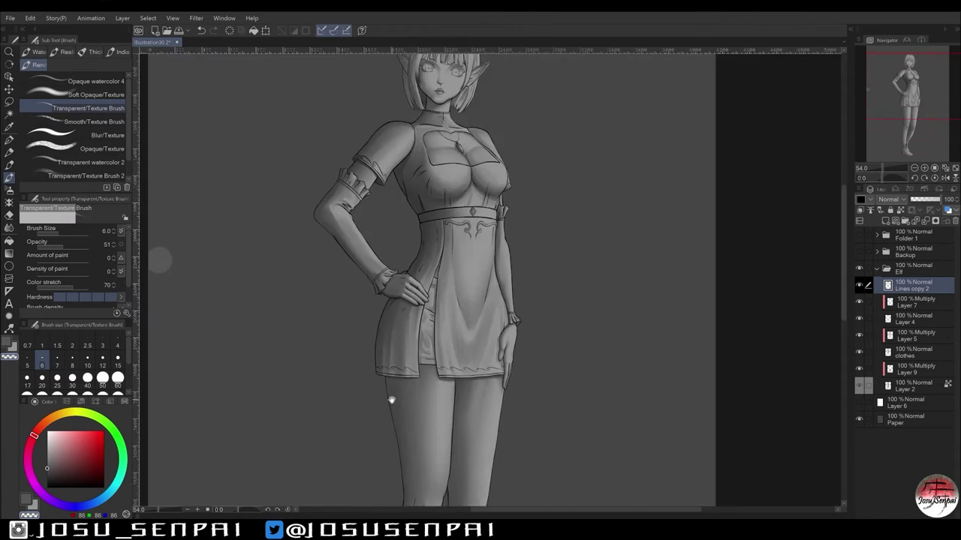
{"action": "scroll", "coordinate": [390, 398], "scroll_direction": "up", "scroll_amount": 3}
{"action": "key", "text": "bracketright"}
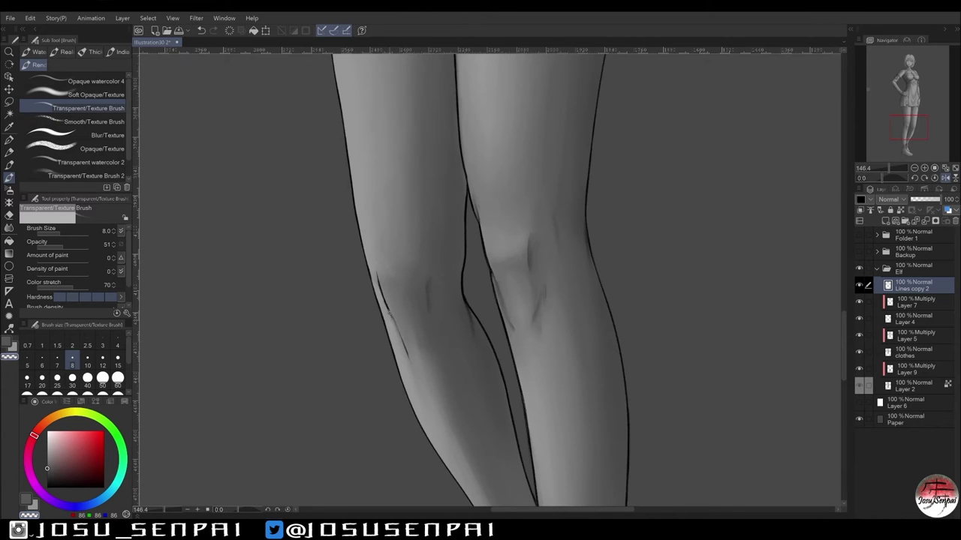
{"action": "scroll", "coordinate": [546, 324], "scroll_direction": "down", "scroll_amount": 4}
{"action": "scroll", "coordinate": [454, 283], "scroll_direction": "up", "scroll_amount": 5}
{"action": "key", "text": "bracketleft"}
{"action": "scroll", "coordinate": [453, 283], "scroll_direction": "down", "scroll_amount": 4}
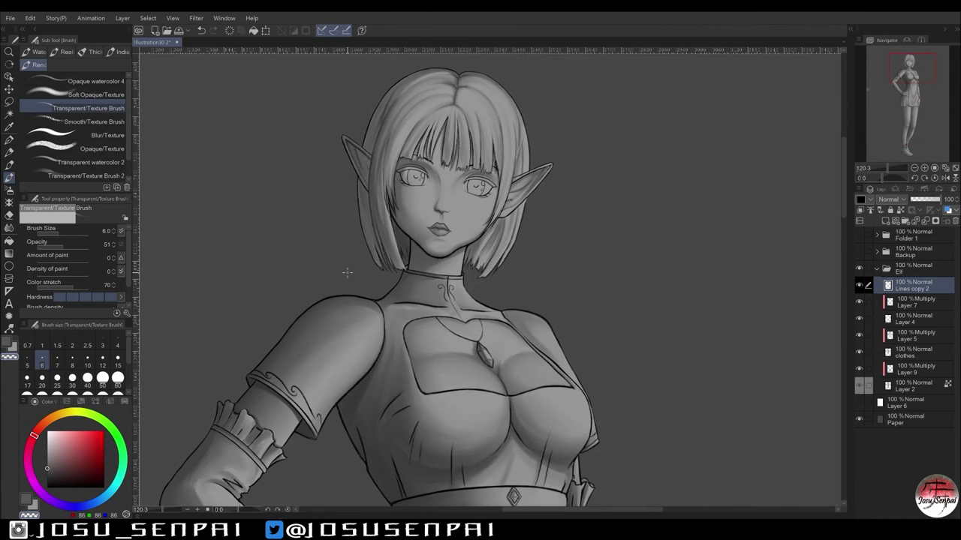
Create a new layer above Layer 9 and paint the first eye's upper lash band white with the G-pen at size 4.
{"action": "scroll", "coordinate": [480, 226], "scroll_direction": "up", "scroll_amount": 3}
{"action": "key", "text": "ctrl+shift+n"}
{"action": "scroll", "coordinate": [480, 225], "scroll_direction": "up", "scroll_amount": 2}
{"action": "key", "text": "p"}
{"action": "scroll", "coordinate": [490, 279], "scroll_direction": "up", "scroll_amount": 2}
{"action": "key", "text": "x"}
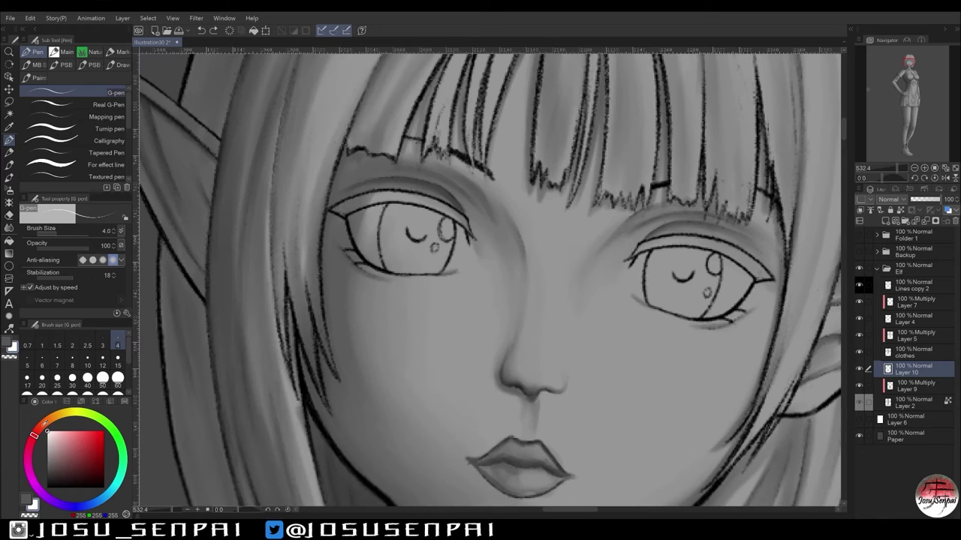
{"action": "key", "text": "minus"}
{"action": "key", "text": "minus"}
{"action": "key", "text": "minus"}
{"action": "left_click_drag", "start_coordinate": [389, 186], "coordinate": [455, 275]}
{"action": "left_click_drag", "start_coordinate": [376, 170], "coordinate": [426, 206]}
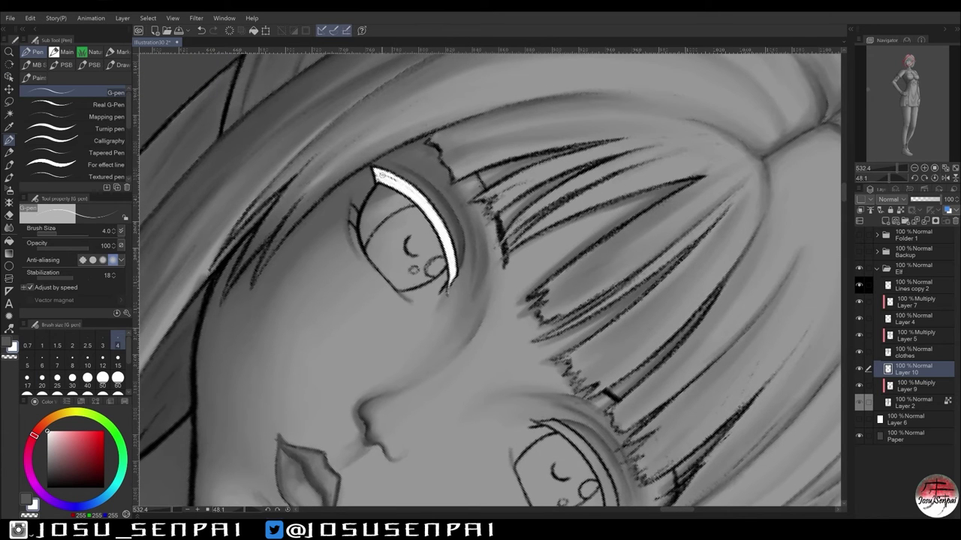
Paint the second eye's upper lash band white on the same layer with the G-pen at size 4.
{"action": "key", "text": "asciicircum"}
{"action": "key", "text": "asciicircum"}
{"action": "key", "text": "asciicircum"}
{"action": "scroll", "coordinate": [488, 278], "scroll_direction": "down", "scroll_amount": 2}
{"action": "left_click_drag", "start_coordinate": [600, 187], "coordinate": [675, 337]}
{"action": "scroll", "coordinate": [488, 277], "scroll_direction": "up", "scroll_amount": 2}
{"action": "left_click_drag", "start_coordinate": [510, 219], "coordinate": [525, 324]}
{"action": "left_click_drag", "start_coordinate": [492, 192], "coordinate": [526, 297]}
{"action": "left_click_drag", "start_coordinate": [513, 248], "coordinate": [529, 337]}
{"action": "left_click_drag", "start_coordinate": [517, 293], "coordinate": [526, 338]}
{"action": "key", "text": "asciicircum"}
{"action": "scroll", "coordinate": [488, 278], "scroll_direction": "down", "scroll_amount": 3}
{"action": "scroll", "coordinate": [488, 277], "scroll_direction": "up", "scroll_amount": 1}
Add a clipped Multiply layer above the eyelash layer and shade both lash bands with Opaque watercolor 4 at sizes 4 and 6.
{"action": "key", "text": "ctrl+shift+n"}
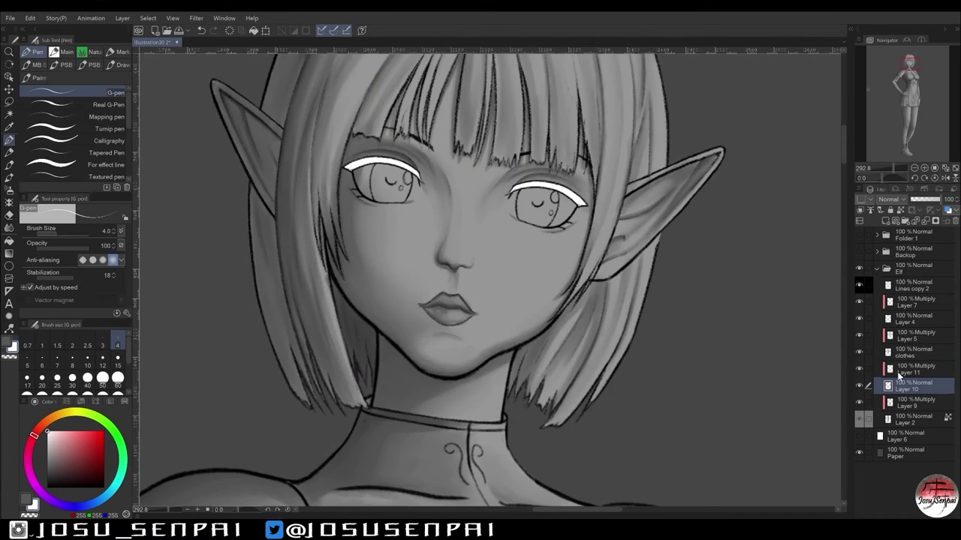
{"action": "key", "text": "x"}
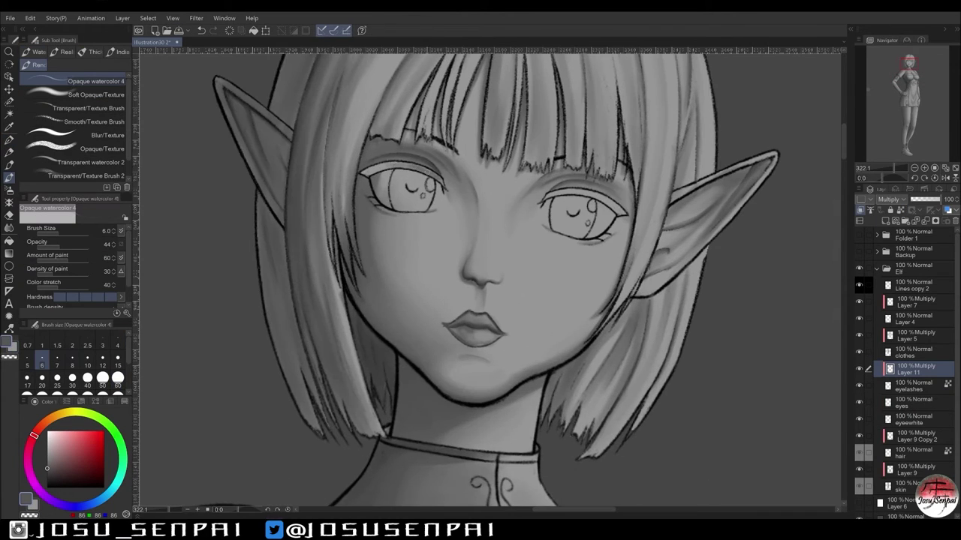
{"action": "mouse_move", "coordinate": [387, 169]}
{"action": "left_mouse_down"}
{"action": "mouse_move", "coordinate": [467, 214]}
{"action": "mouse_move", "coordinate": [408, 179]}
{"action": "left_mouse_up"}
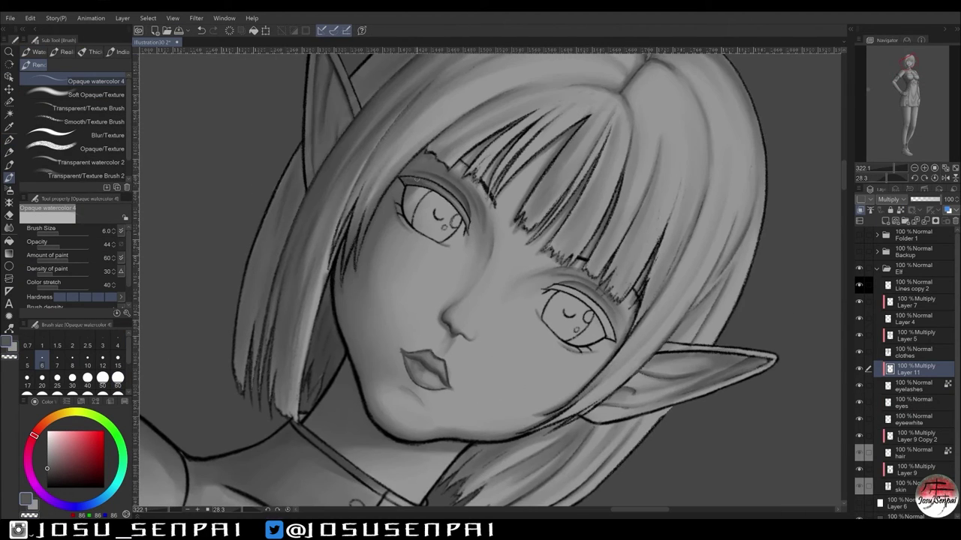
{"action": "key", "text": "asciicircum"}
{"action": "scroll", "coordinate": [488, 278], "scroll_direction": "down", "scroll_amount": 2}
{"action": "left_click", "coordinate": [117, 345]}
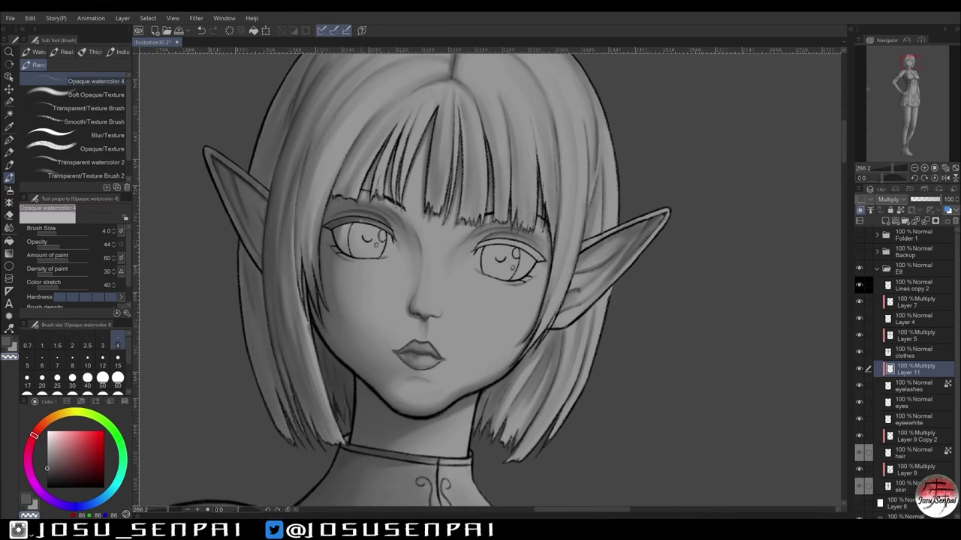
{"action": "left_click_drag", "start_coordinate": [480, 278], "coordinate": [526, 301]}
{"action": "left_click", "coordinate": [42, 366]}
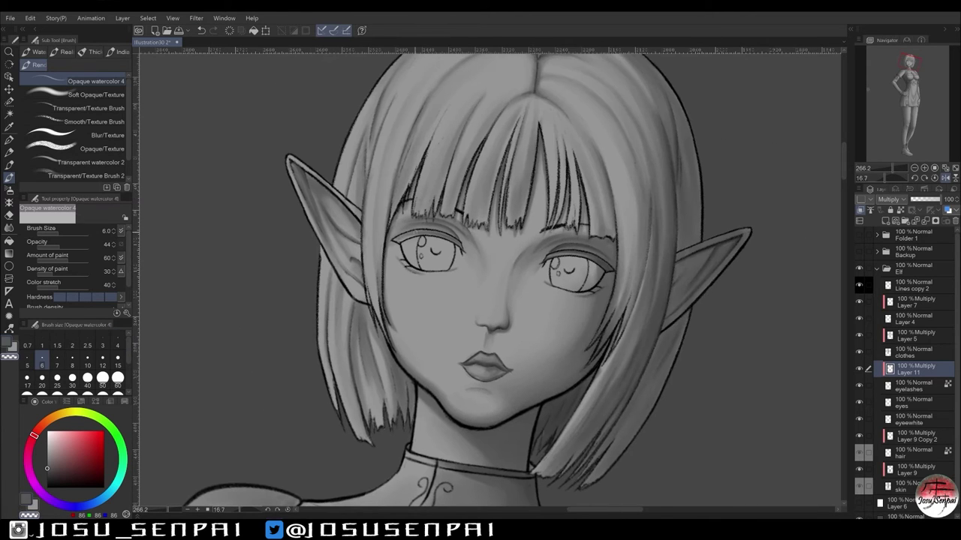
{"action": "key", "text": "asciicircum"}
{"action": "scroll", "coordinate": [488, 277], "scroll_direction": "down", "scroll_amount": 3}
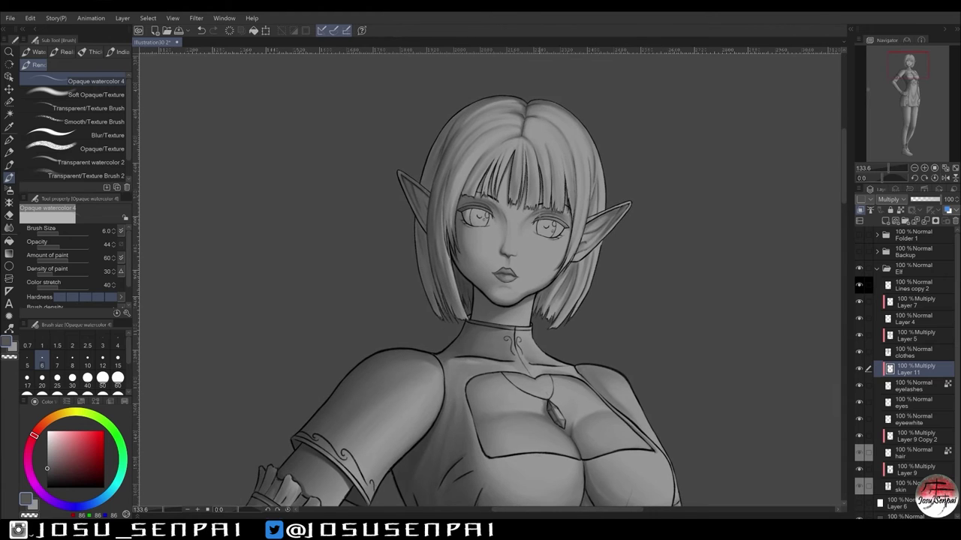
Outline the first iris in light pink on the eyes layer with the G-pen at size 3, and fill it with a larger brush.
{"action": "left_click", "coordinate": [912, 402]}
{"action": "key", "text": "p"}
{"action": "scroll", "coordinate": [470, 224], "scroll_direction": "up", "scroll_amount": 4}
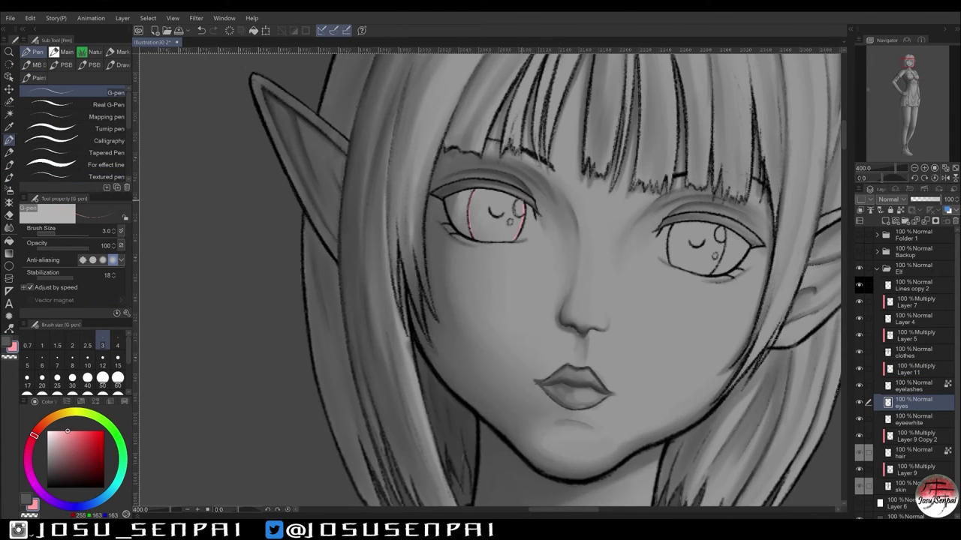
{"action": "left_click_drag", "start_coordinate": [480, 278], "coordinate": [526, 248]}
{"action": "key", "text": "asciicircum"}
{"action": "scroll", "coordinate": [488, 225], "scroll_direction": "up", "scroll_amount": 1}
{"action": "key", "text": "bracketright"}
{"action": "key", "text": "bracketright"}
{"action": "key", "text": "bracketright"}
{"action": "key", "text": "bracketright"}
{"action": "mouse_move", "coordinate": [480, 206]}
{"action": "left_mouse_down"}
{"action": "mouse_move", "coordinate": [518, 226]}
{"action": "mouse_move", "coordinate": [476, 245]}
{"action": "mouse_move", "coordinate": [420, 225]}
{"action": "left_mouse_up"}
Outline and fill the second iris on the eyes layer with the G-pen, and recolour both irises grey (150, 150, 150).
{"action": "key", "text": "bracketleft"}
{"action": "key", "text": "bracketleft"}
{"action": "key", "text": "bracketleft"}
{"action": "key", "text": "bracketleft"}
{"action": "scroll", "coordinate": [476, 246], "scroll_direction": "down", "scroll_amount": 1}
{"action": "key", "text": "h"}
{"action": "scroll", "coordinate": [420, 225], "scroll_direction": "up", "scroll_amount": 1}
{"action": "left_click_drag", "start_coordinate": [406, 162], "coordinate": [451, 240]}
{"action": "key", "text": "asciicircum"}
{"action": "left_click_drag", "start_coordinate": [368, 240], "coordinate": [420, 270]}
{"action": "key", "text": "bracketright"}
{"action": "left_click_drag", "start_coordinate": [427, 226], "coordinate": [383, 289]}
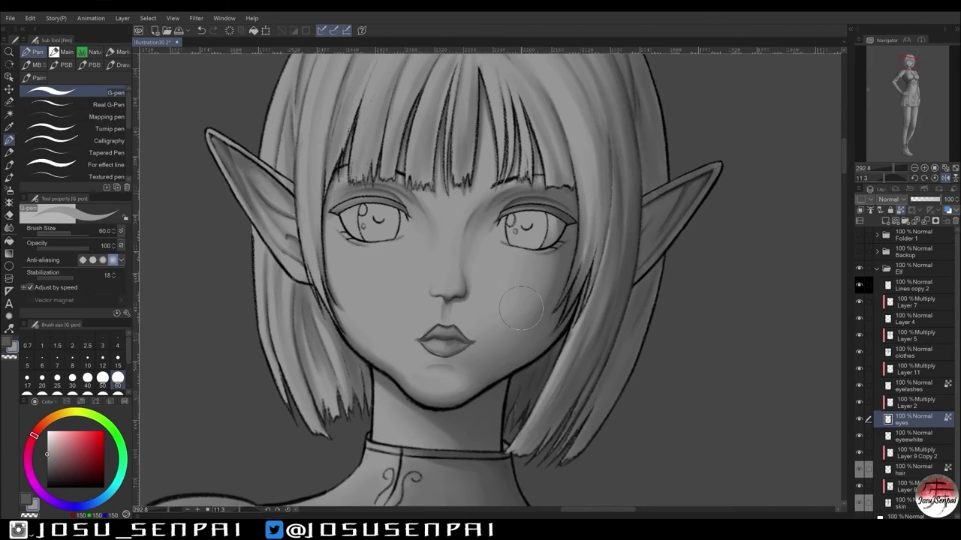
Shade the upper part of both irises on the clipped Multiply Layer 2 using Opaque watercolor 4 at sizes 10 and 6.
{"action": "key", "text": "b"}
{"action": "key", "text": "alt+bracketright"}
{"action": "left_click_drag", "start_coordinate": [368, 213], "coordinate": [400, 232]}
{"action": "key", "text": "ctrl+minus"}
{"action": "key", "text": "ctrl+minus"}
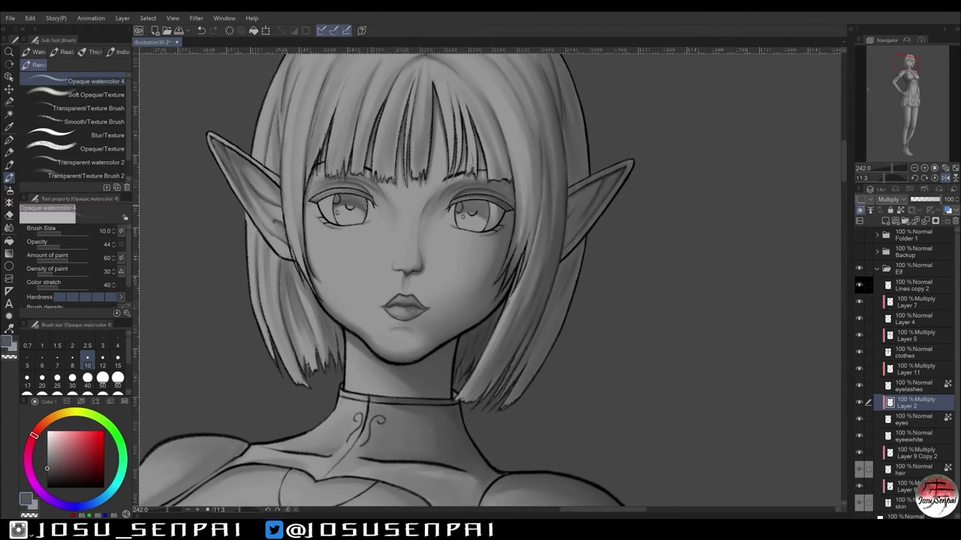
{"action": "key", "text": "ctrl+plus"}
{"action": "key", "text": "ctrl+plus"}
{"action": "key", "text": "bracketleft"}
{"action": "key", "text": "bracketleft"}
{"action": "key", "text": "bracketleft"}
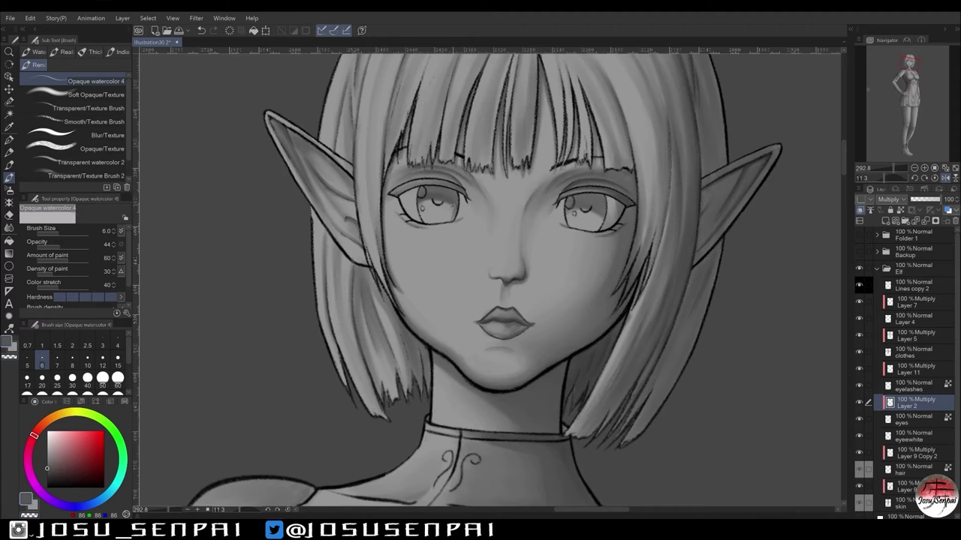
{"action": "key", "text": "ctrl+minus"}
{"action": "key", "text": "ctrl+minus"}
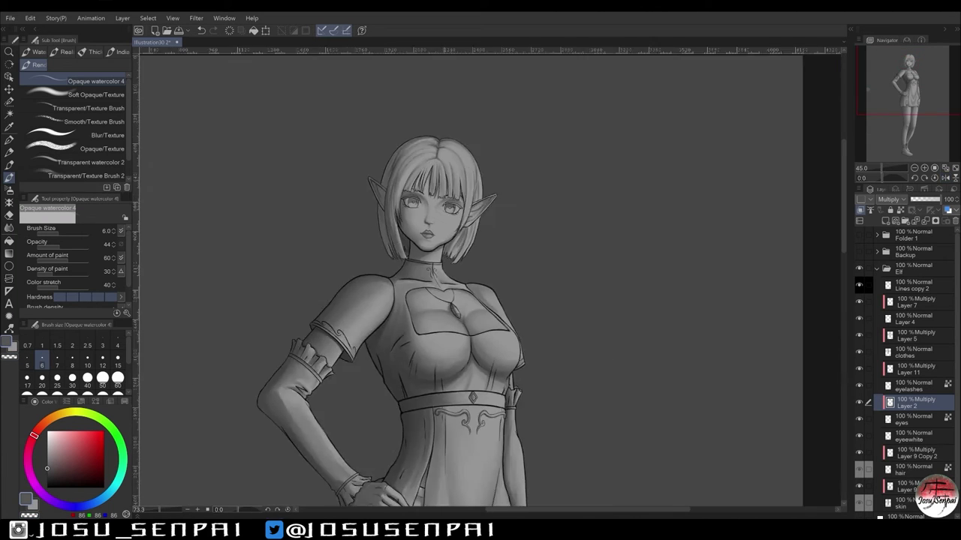
Lighten the lower part of the irises with transparent colour at size 4, using Opaque watercolor 4 and the Transparent/Texture Brush.
{"action": "key", "text": "ctrl+plus"}
{"action": "key", "text": "ctrl+plus"}
{"action": "key", "text": "ctrl+plus"}
{"action": "left_click", "coordinate": [118, 346]}
{"action": "key", "text": "ctrl+minus"}
{"action": "key", "text": "ctrl+minus"}
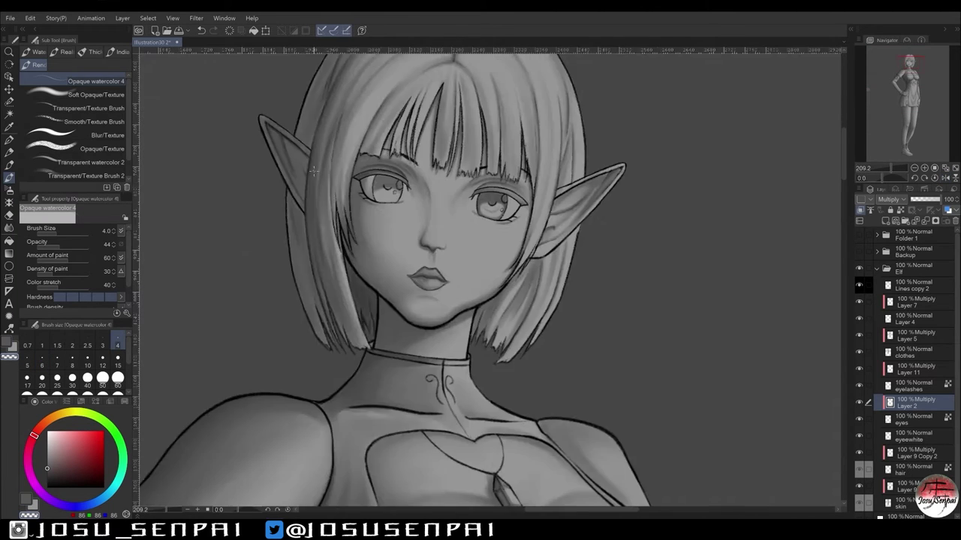
{"action": "key", "text": "ctrl+plus"}
{"action": "key", "text": "ctrl+plus"}
{"action": "key", "text": "ctrl+plus"}
{"action": "key", "text": "ctrl+minus"}
{"action": "key", "text": "ctrl+minus"}
{"action": "key", "text": "ctrl+plus"}
{"action": "key", "text": "ctrl+plus"}
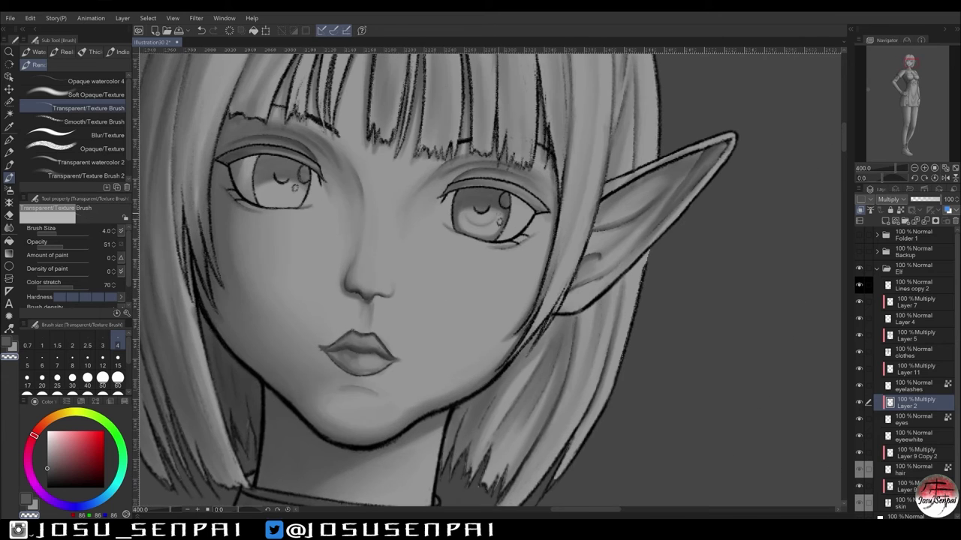
Refine the iris shading on Layer 2 with Opaque watercolor 4 at size 6, comparing both eyes on the mirrored canvas.
{"action": "left_click", "coordinate": [96, 81]}
{"action": "left_click", "coordinate": [42, 366]}
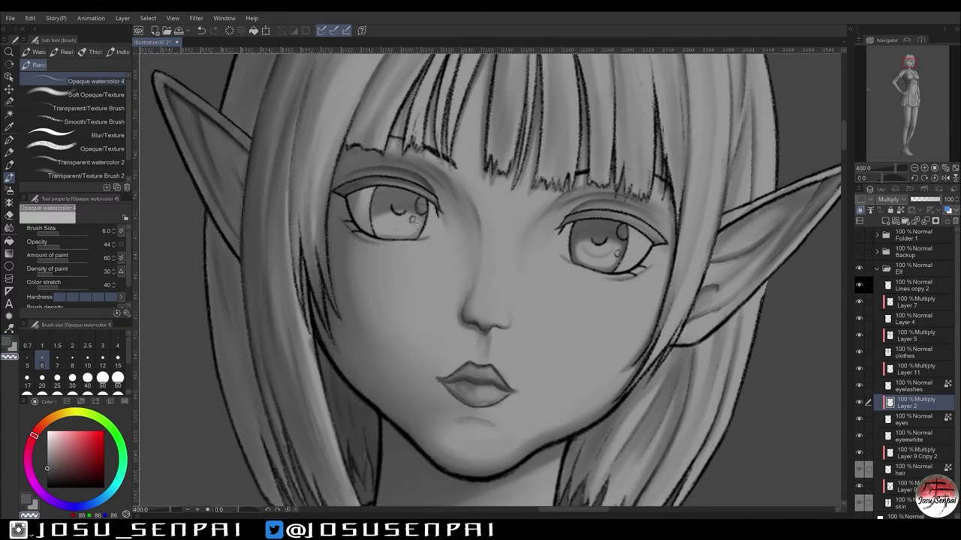
{"action": "key", "text": "h"}
{"action": "key", "text": "h"}
{"action": "key", "text": "h"}
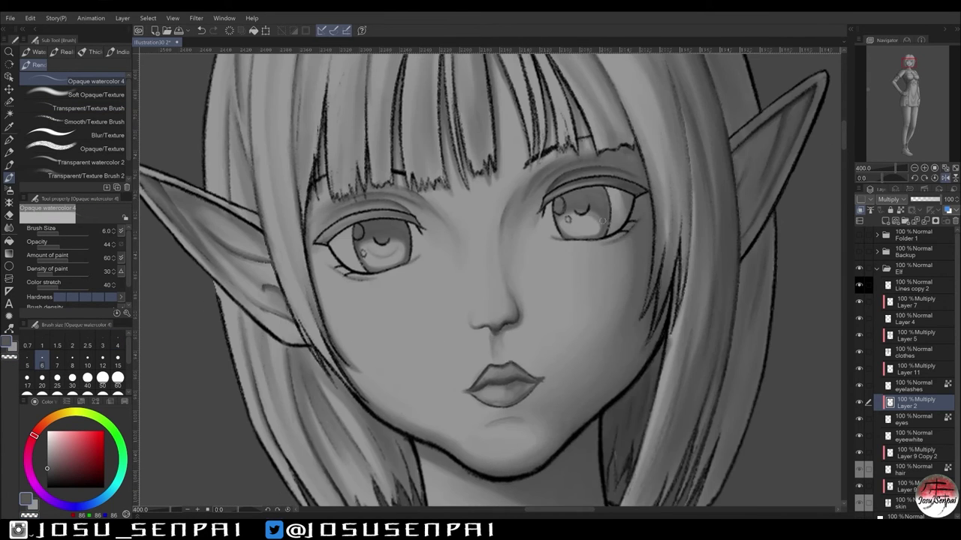
Outline the white area beside the iris in pink on the eye-white layer using the G-pen at size 4.
{"action": "scroll", "coordinate": [522, 216], "scroll_direction": "down", "scroll_amount": 4}
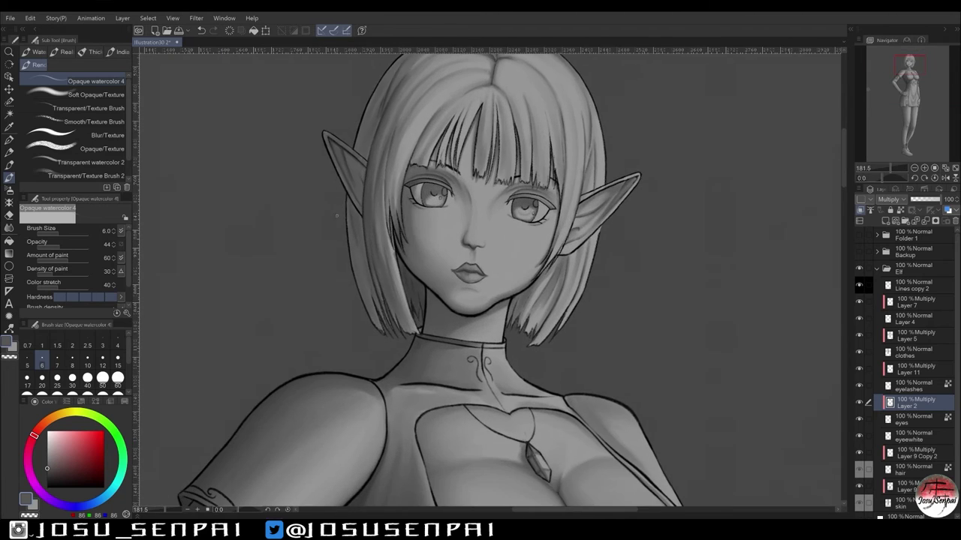
{"action": "left_click", "coordinate": [915, 436]}
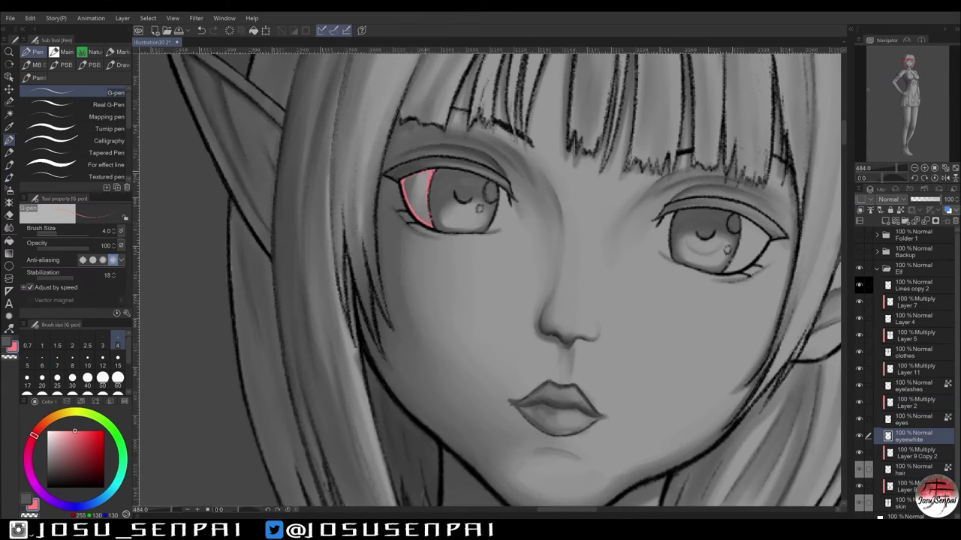
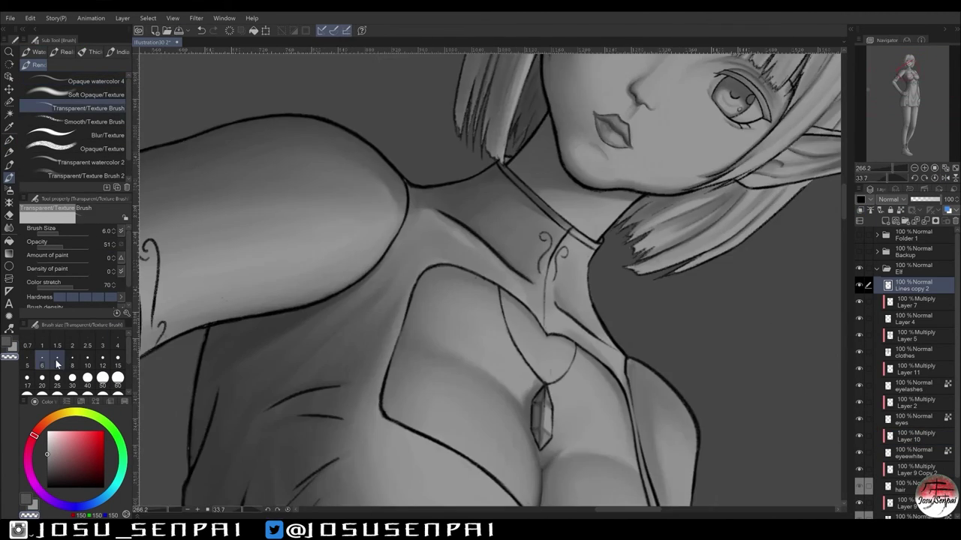
Soften the collar and under-bust contour lines on Lines copy 2 using the Transparent/Texture Brush at size 7.
{"action": "left_click", "coordinate": [57, 364]}
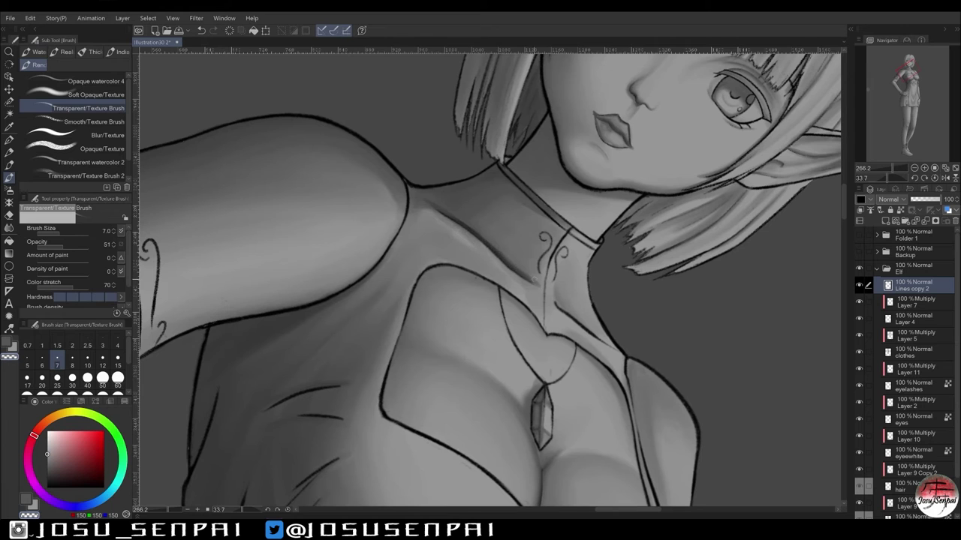
{"action": "scroll", "coordinate": [508, 262], "scroll_direction": "down", "scroll_amount": 3}
{"action": "scroll", "coordinate": [310, 408], "scroll_direction": "up", "scroll_amount": 3}
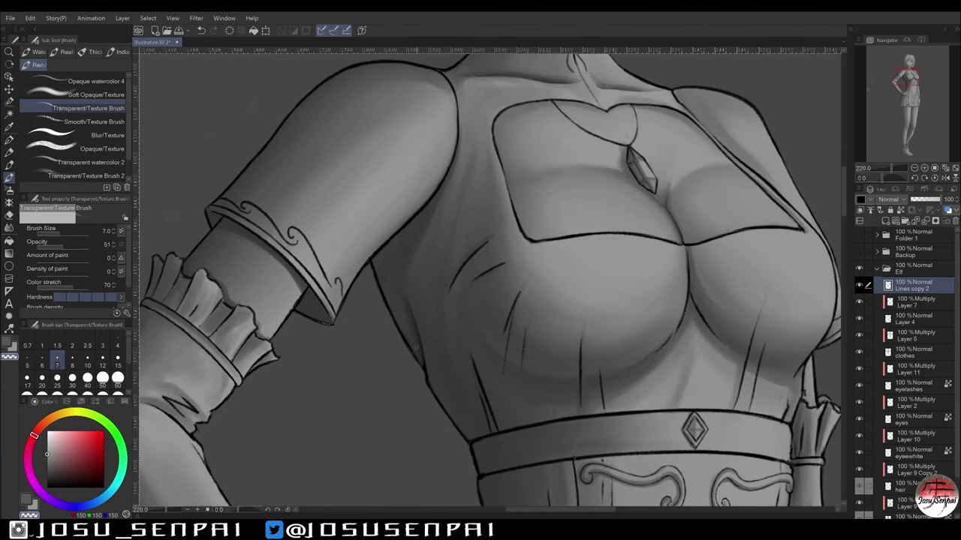
{"action": "key", "text": "h"}
{"action": "scroll", "coordinate": [469, 223], "scroll_direction": "down", "scroll_amount": 1}
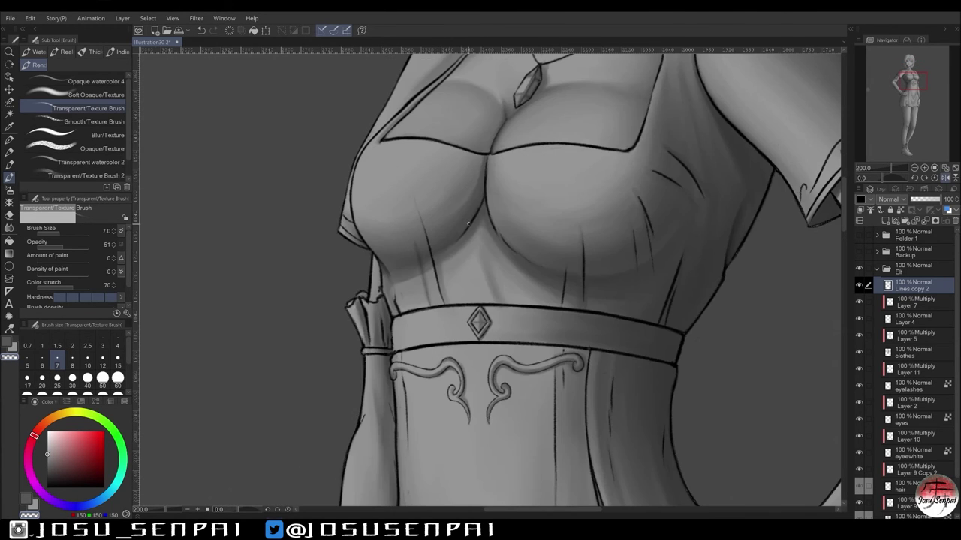
{"action": "key", "text": "h"}
{"action": "scroll", "coordinate": [490, 214], "scroll_direction": "down", "scroll_amount": 4}
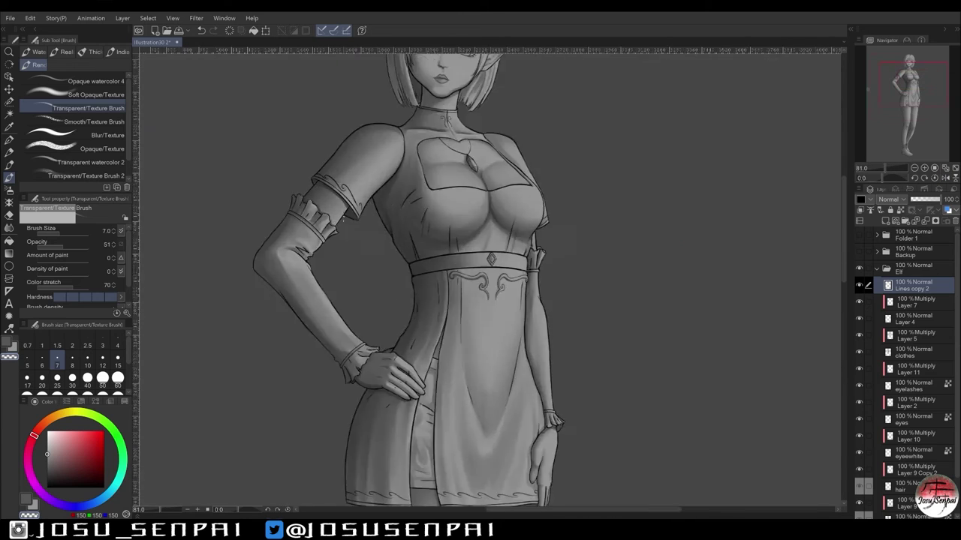
Fade the bodice's fold lines around the bust and waist with the size 7 Transparent/Texture Brush, comparing with the mirrored canvas.
{"action": "scroll", "coordinate": [527, 206], "scroll_direction": "up", "scroll_amount": 4}
{"action": "scroll", "coordinate": [526, 204], "scroll_direction": "down", "scroll_amount": 2}
{"action": "key", "text": "h"}
{"action": "key", "text": "h"}
{"action": "scroll", "coordinate": [479, 262], "scroll_direction": "up", "scroll_amount": 2}
{"action": "key", "text": "ctrl+minus"}
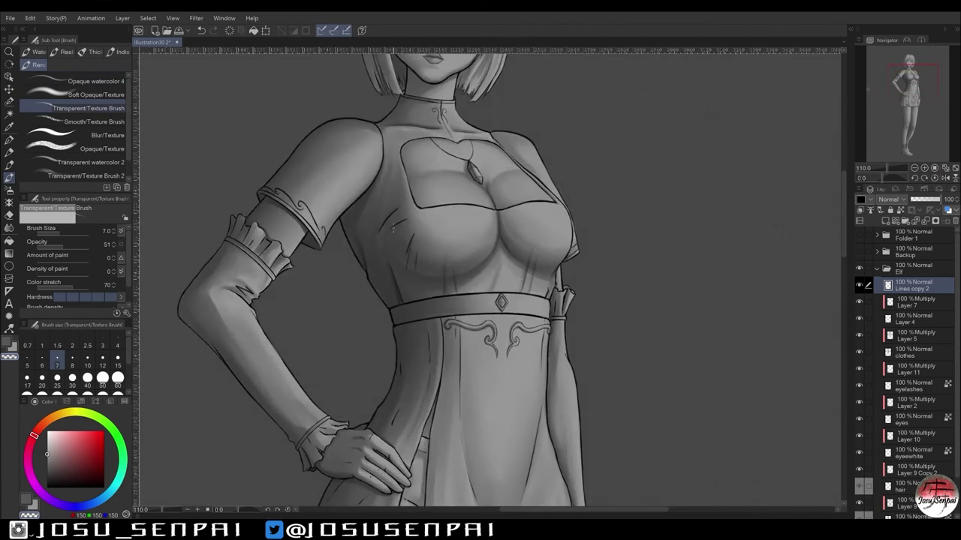
{"action": "key", "text": "ctrl+plus"}
{"action": "key", "text": "h"}
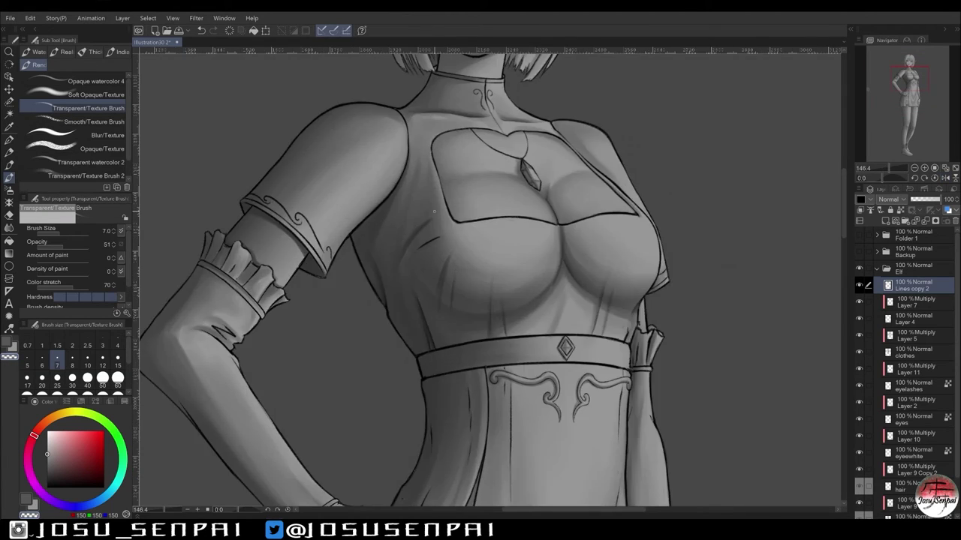
{"action": "key", "text": "h"}
{"action": "scroll", "coordinate": [488, 278], "scroll_direction": "up", "scroll_amount": 2}
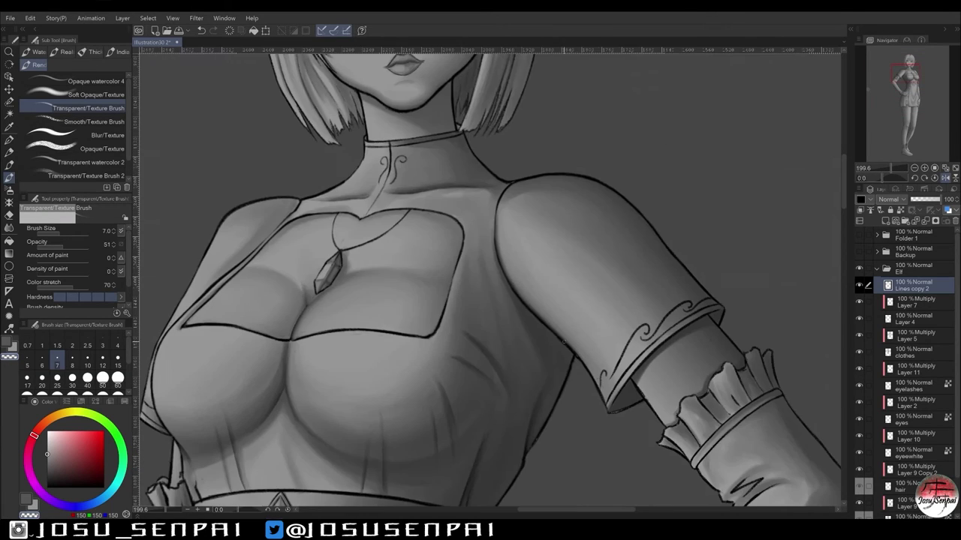
Soften the bodice's side contour and waist fold lines on Lines copy 2 with the size 7 Transparent/Texture Brush.
{"action": "key", "text": "h"}
{"action": "key", "text": "h"}
{"action": "scroll", "coordinate": [444, 285], "scroll_direction": "up", "scroll_amount": 2}
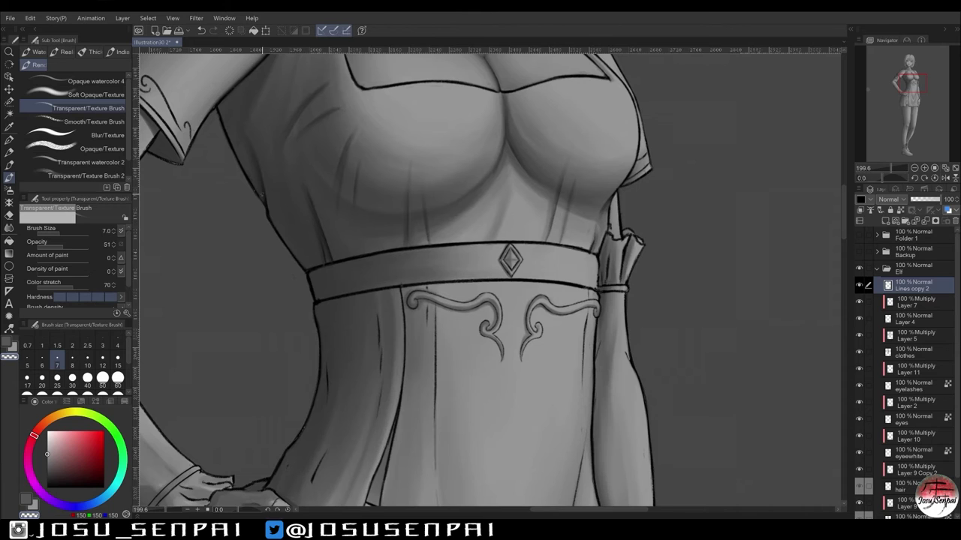
{"action": "scroll", "coordinate": [488, 278], "scroll_direction": "down", "scroll_amount": 2}
{"action": "key", "text": "h"}
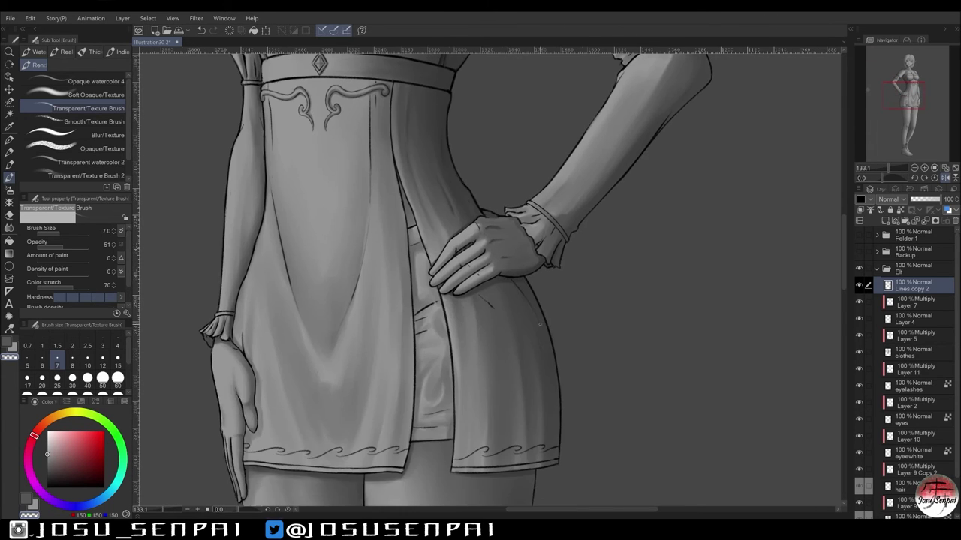
Fade the skirt's side-panel and slit lines with the size 7 Transparent/Texture Brush, comparing with the mirrored canvas.
{"action": "scroll", "coordinate": [516, 281], "scroll_direction": "down", "scroll_amount": 1}
{"action": "key", "text": "b"}
{"action": "key", "text": "h"}
{"action": "key", "text": "b"}
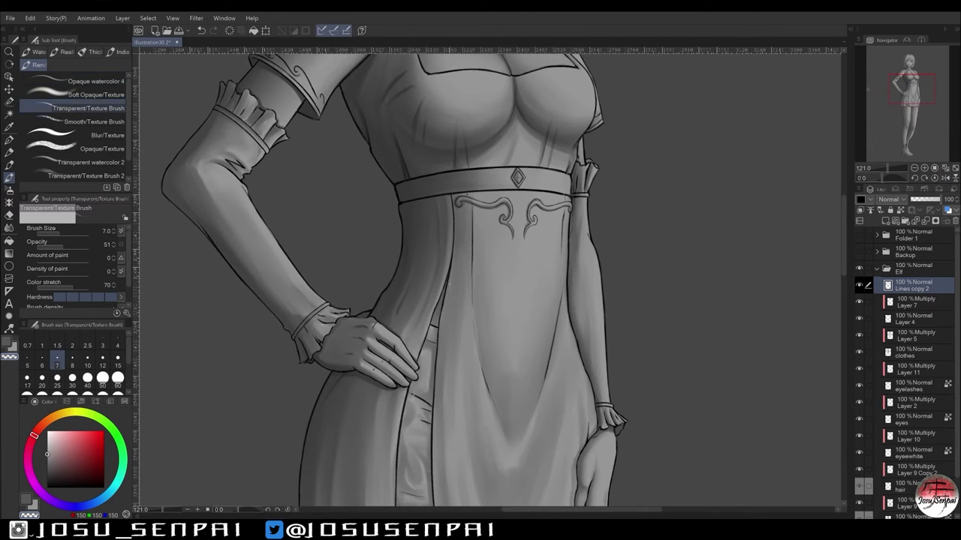
{"action": "key", "text": "h"}
{"action": "scroll", "coordinate": [488, 278], "scroll_direction": "up", "scroll_amount": 1}
{"action": "scroll", "coordinate": [487, 278], "scroll_direction": "up", "scroll_amount": 2}
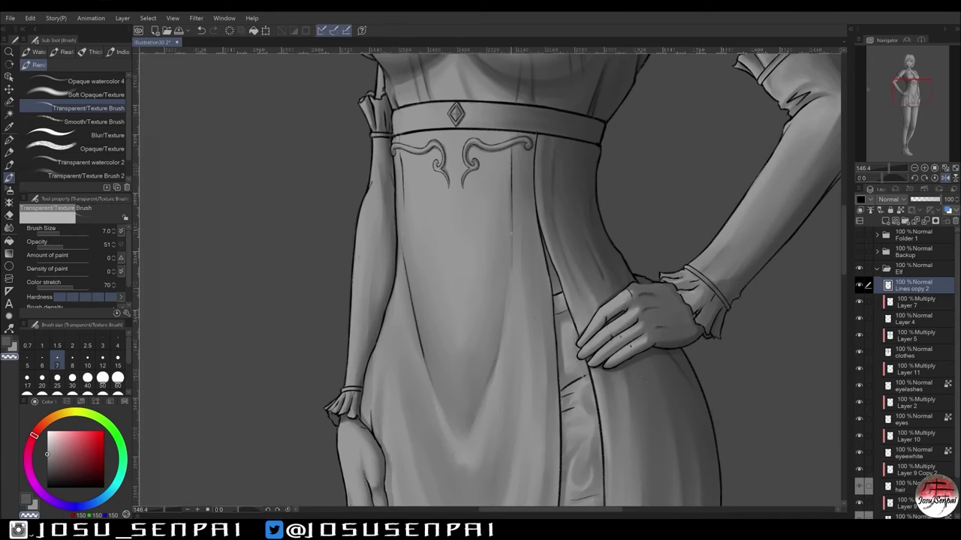
Thin the long seam lines on the skirt's front panel using transparent strokes on Lines copy 2.
{"action": "scroll", "coordinate": [368, 388], "scroll_direction": "down", "scroll_amount": 7}
{"action": "scroll", "coordinate": [368, 388], "scroll_direction": "up", "scroll_amount": 9}
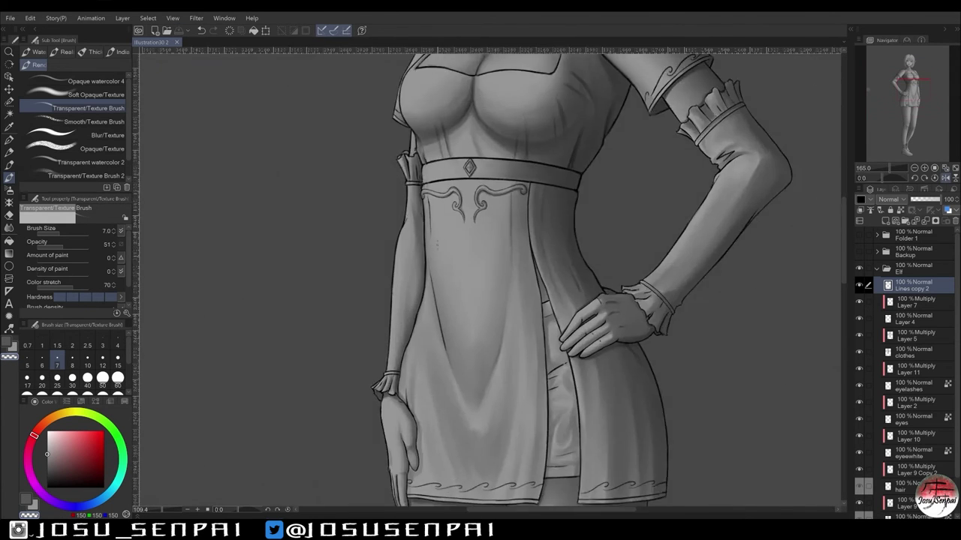
{"action": "key", "text": "h"}
{"action": "key", "text": "h"}
{"action": "scroll", "coordinate": [368, 388], "scroll_direction": "down", "scroll_amount": 2}
{"action": "key", "text": "h"}
{"action": "key", "text": "h"}
{"action": "key", "text": "h"}
{"action": "scroll", "coordinate": [384, 403], "scroll_direction": "down", "scroll_amount": 2}
{"action": "key", "text": "h"}
{"action": "scroll", "coordinate": [385, 403], "scroll_direction": "down", "scroll_amount": 4}
Soften the line art around the bent arm's sleeve and the waist with the Transparent/Texture Brush.
{"action": "scroll", "coordinate": [385, 403], "scroll_direction": "up", "scroll_amount": 6}
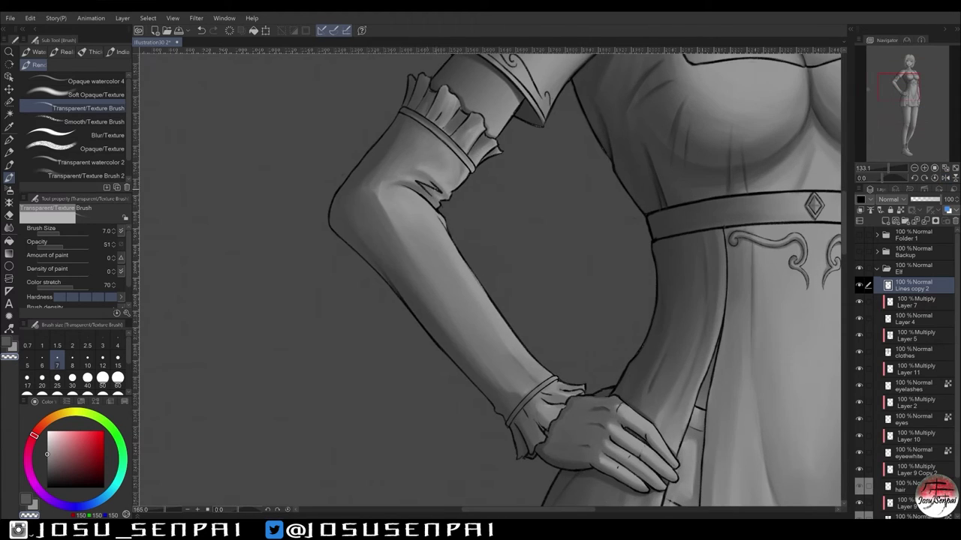
{"action": "scroll", "coordinate": [384, 403], "scroll_direction": "down", "scroll_amount": 8}
{"action": "scroll", "coordinate": [384, 403], "scroll_direction": "up", "scroll_amount": 10}
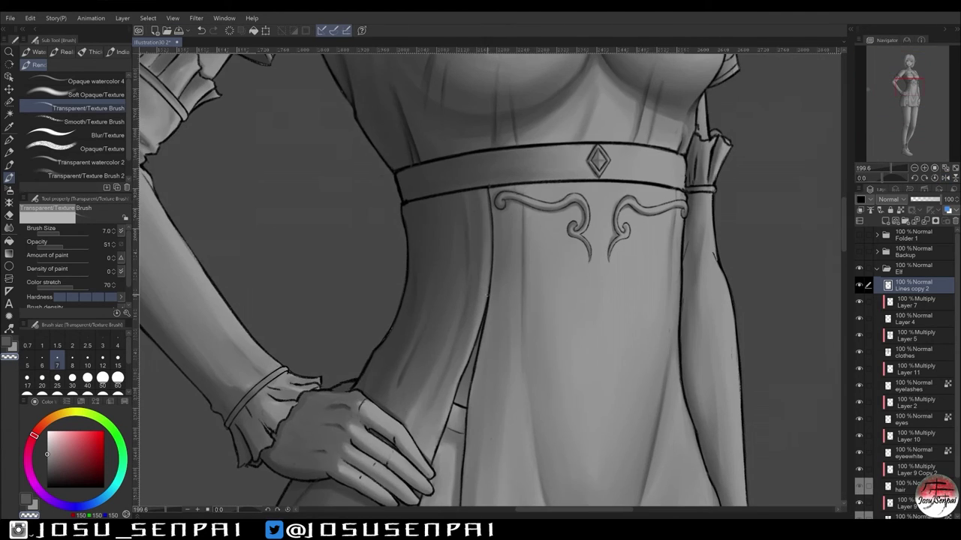
Refine the eyelash shading on Layer 11 with Opaque watercolor 4 at sizes 8 and 6.
{"action": "scroll", "coordinate": [489, 235], "scroll_direction": "down", "scroll_amount": 6}
{"action": "scroll", "coordinate": [488, 235], "scroll_direction": "up", "scroll_amount": 8}
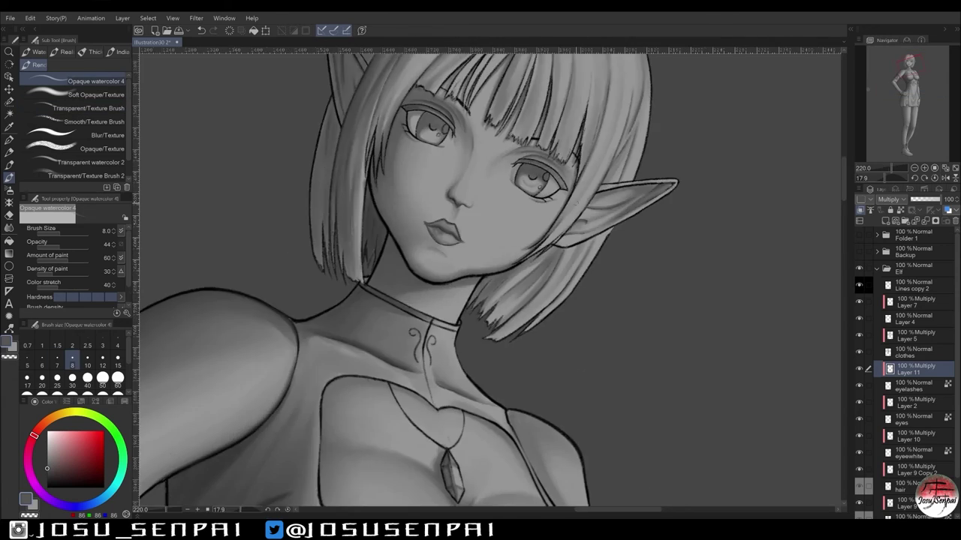
{"action": "scroll", "coordinate": [226, 291], "scroll_direction": "down", "scroll_amount": 2}
{"action": "scroll", "coordinate": [226, 291], "scroll_direction": "down", "scroll_amount": 3}
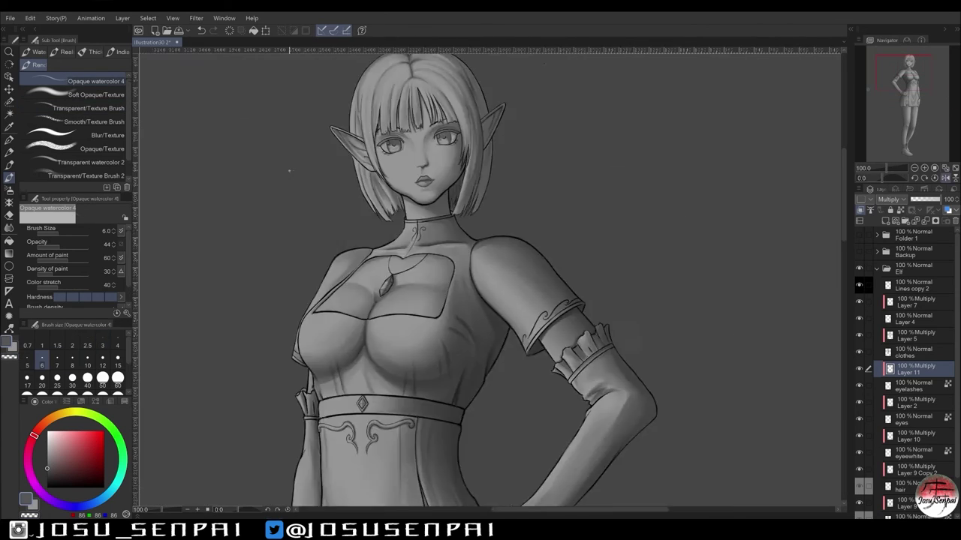
{"action": "scroll", "coordinate": [227, 291], "scroll_direction": "up", "scroll_amount": 6}
{"action": "key", "text": "p"}
{"action": "scroll", "coordinate": [227, 291], "scroll_direction": "down", "scroll_amount": 4}
{"action": "scroll", "coordinate": [227, 291], "scroll_direction": "up", "scroll_amount": 4}
{"action": "key", "text": "b"}
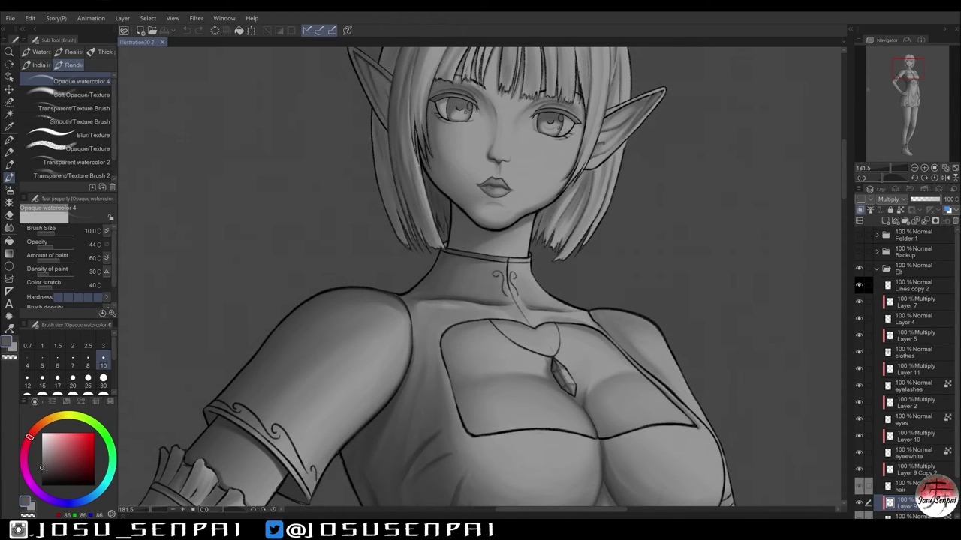
Add a clipped Multiply layer above Layer 5 and set Opaque watercolor 4 to size 60 with a dark grey.
{"action": "key", "text": "ctrl+0"}
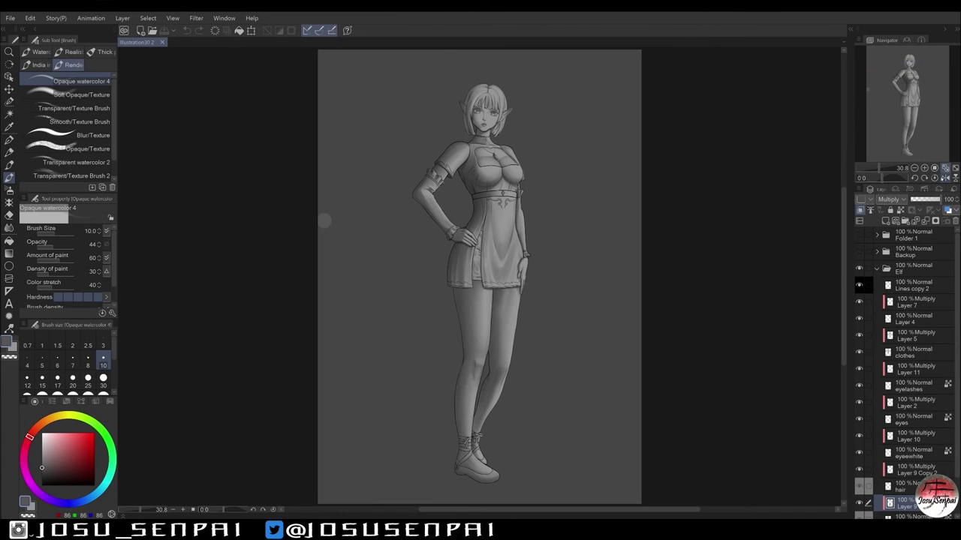
{"action": "key", "text": "ctrl+shift+n"}
{"action": "key", "text": "bracketright"}
{"action": "key", "text": "bracketright"}
{"action": "key", "text": "bracketright"}
{"action": "key", "text": "bracketright"}
{"action": "key", "text": "bracketright"}
{"action": "key", "text": "bracketright"}
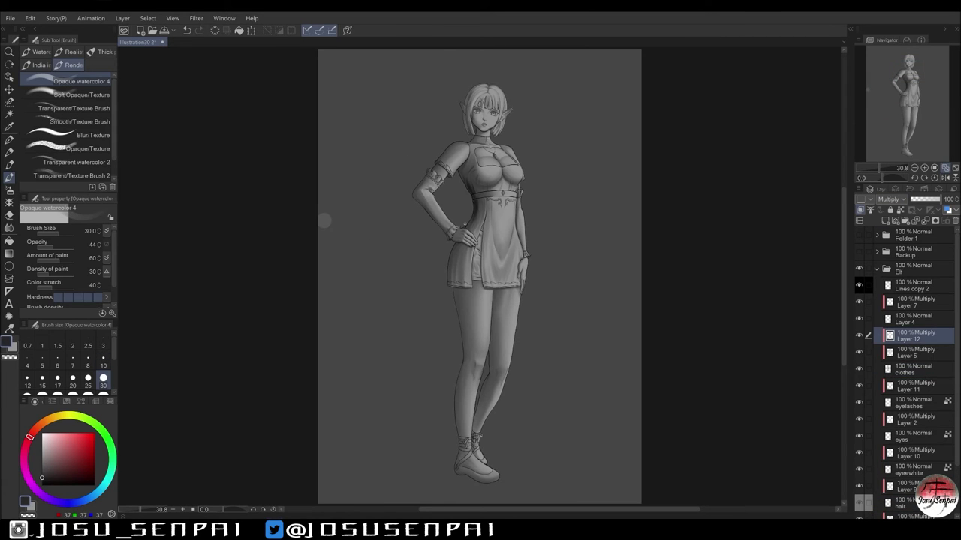
{"action": "key", "text": "bracketright"}
{"action": "key", "text": "bracketright"}
{"action": "key", "text": "bracketright"}
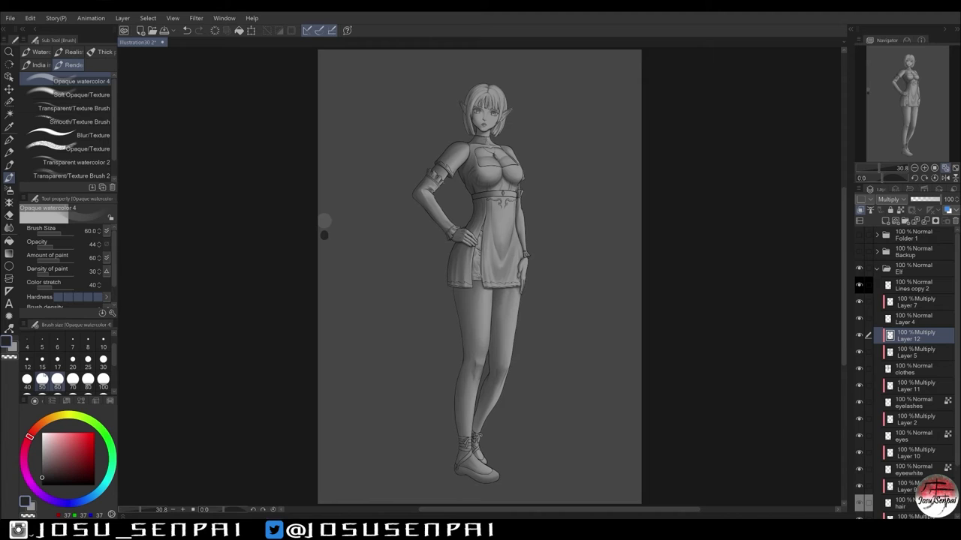
Block in broad shadows on the outfit on Layer 12 at size 60, alternating dark grey with transparent colour and checking the mirrored canvas.
{"action": "left_click_drag", "start_coordinate": [323, 220], "coordinate": [320, 220]}
{"action": "key", "text": "x"}
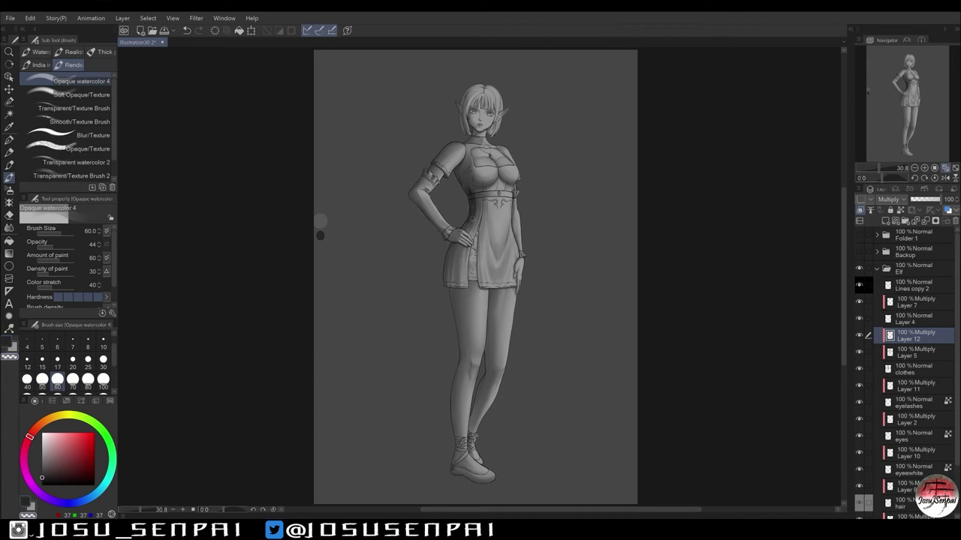
{"action": "key", "text": "x"}
{"action": "key", "text": "x"}
{"action": "key", "text": "x"}
{"action": "key", "text": "x"}
{"action": "key", "text": "c"}
{"action": "key", "text": "h"}
{"action": "key", "text": "h"}
{"action": "key", "text": "h"}
{"action": "key", "text": "h"}
{"action": "key", "text": "h"}
{"action": "key", "text": "h"}
{"action": "key", "text": "h"}
{"action": "key", "text": "h"}
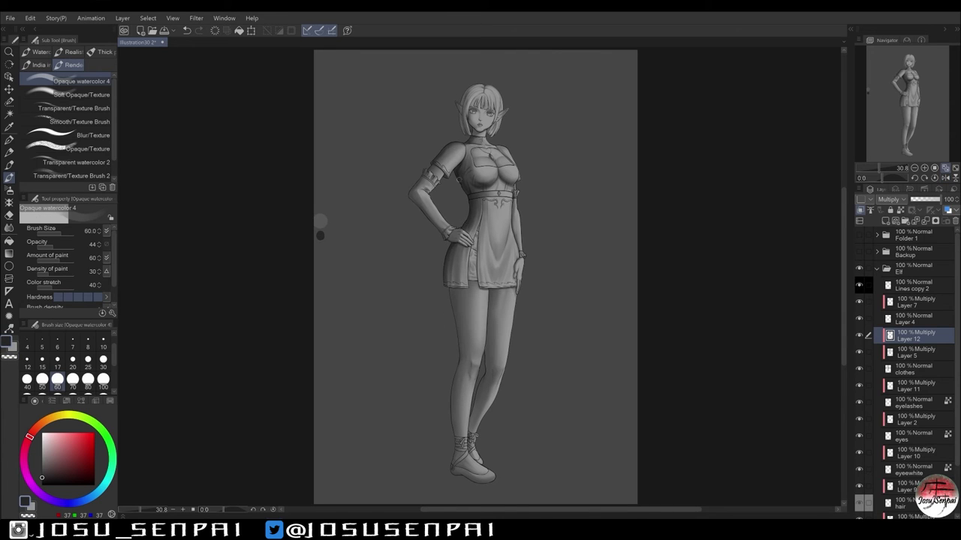
Refine the outfit's shadows on the sleeves and bodice with Opaque watercolor 4, reducing the brush from size 50 to 20.
{"action": "key", "text": "bracketleft"}
{"action": "key", "text": "h"}
{"action": "key", "text": "h"}
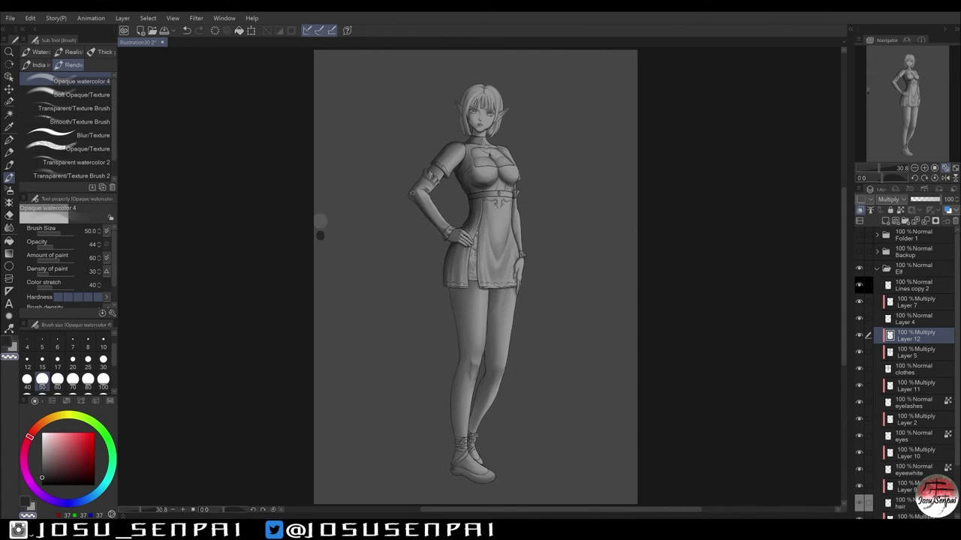
{"action": "key", "text": "h"}
{"action": "key", "text": "h"}
{"action": "key", "text": "bracketleft"}
{"action": "key", "text": "bracketleft"}
{"action": "key", "text": "bracketleft"}
{"action": "key", "text": "bracketleft"}
{"action": "key", "text": "bracketleft"}
{"action": "scroll", "coordinate": [320, 235], "scroll_direction": "up", "scroll_amount": 3}
{"action": "key", "text": "bracketright"}
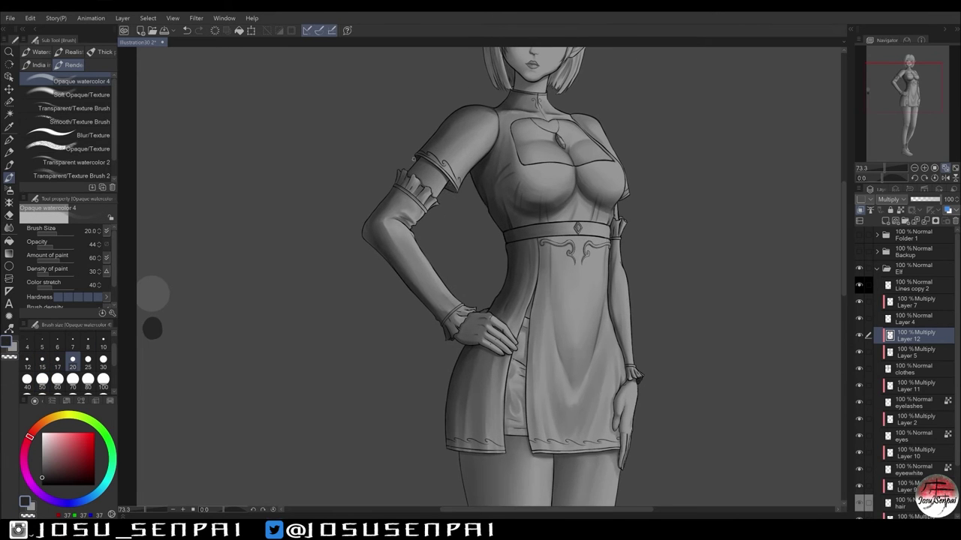
Blend the outfit's shadow edges on Layer 12 with the Transparent/Texture Brush at sizes 20 and 25.
{"action": "scroll", "coordinate": [419, 229], "scroll_direction": "down", "scroll_amount": 3}
{"action": "key", "text": "h"}
{"action": "key", "text": "h"}
{"action": "key", "text": "period"}
{"action": "key", "text": "period"}
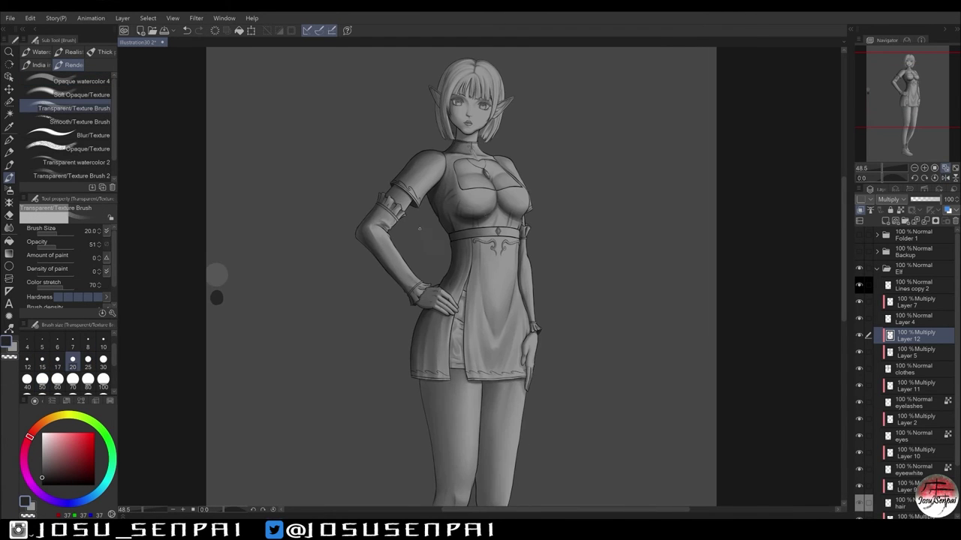
{"action": "key", "text": "h"}
{"action": "key", "text": "h"}
{"action": "key", "text": "bracketright"}
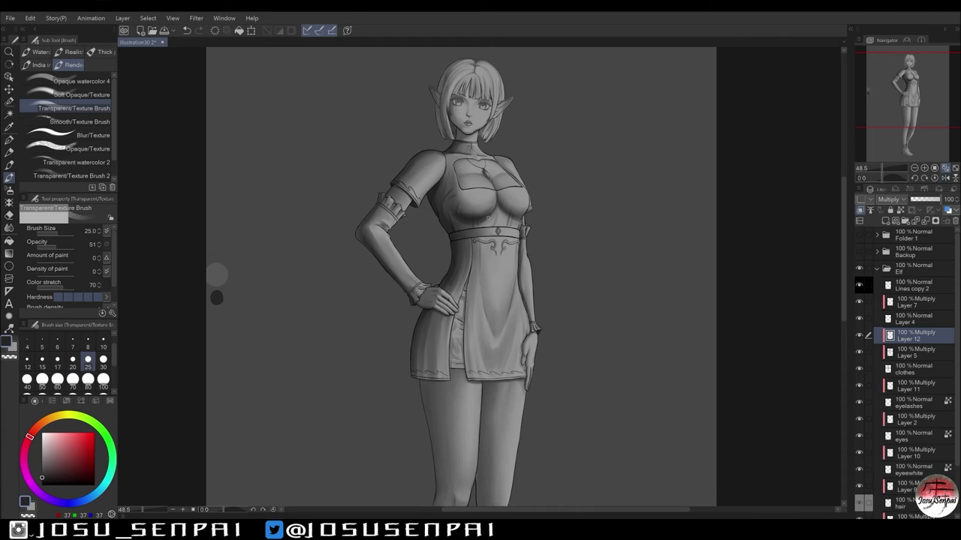
{"action": "key", "text": "h"}
{"action": "key", "text": "h"}
{"action": "scroll", "coordinate": [739, 242], "scroll_direction": "up", "scroll_amount": 1}
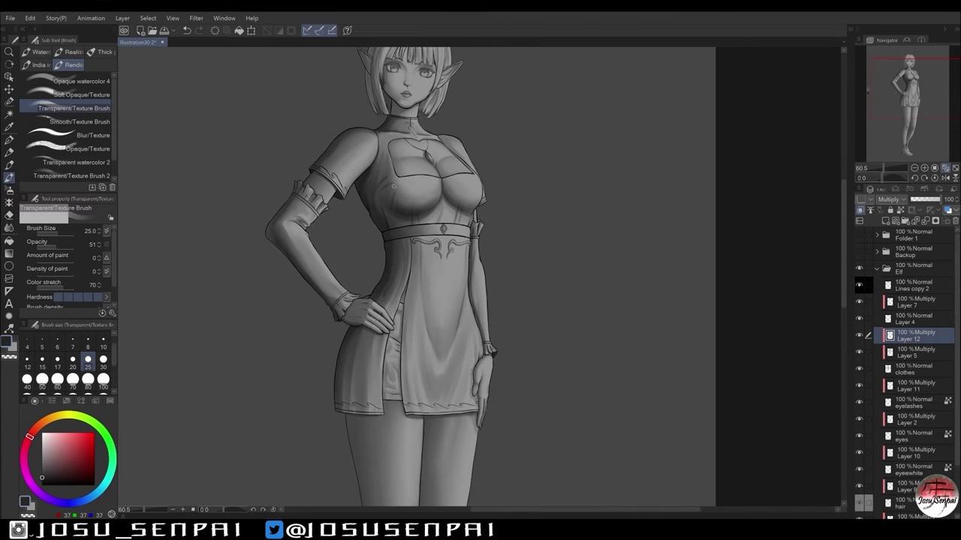
Smooth the dress shadows further with the Transparent/Texture Brush at size 30, comparing with the mirrored canvas.
{"action": "scroll", "coordinate": [461, 116], "scroll_direction": "down", "scroll_amount": 1}
{"action": "key", "text": "bracketright"}
{"action": "key", "text": "h"}
{"action": "key", "text": "h"}
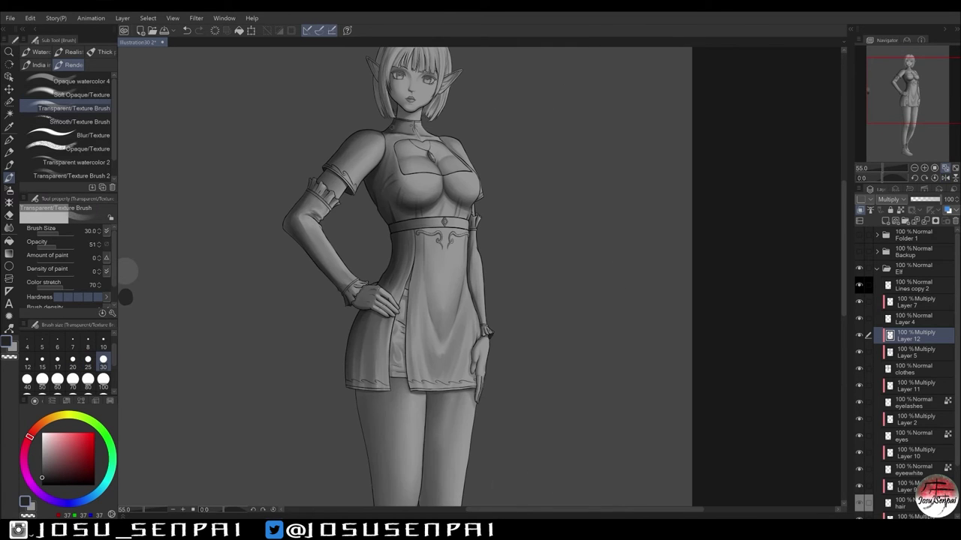
{"action": "key", "text": "h"}
{"action": "key", "text": "h"}
{"action": "scroll", "coordinate": [230, 268], "scroll_direction": "down", "scroll_amount": 1}
{"action": "key", "text": "h"}
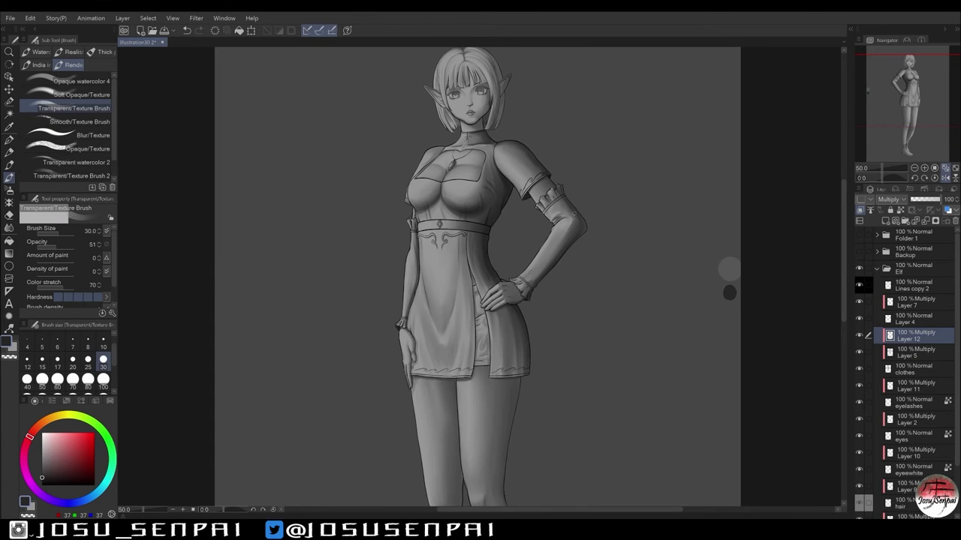
{"action": "key", "text": "h"}
{"action": "key", "text": "h"}
{"action": "key", "text": "h"}
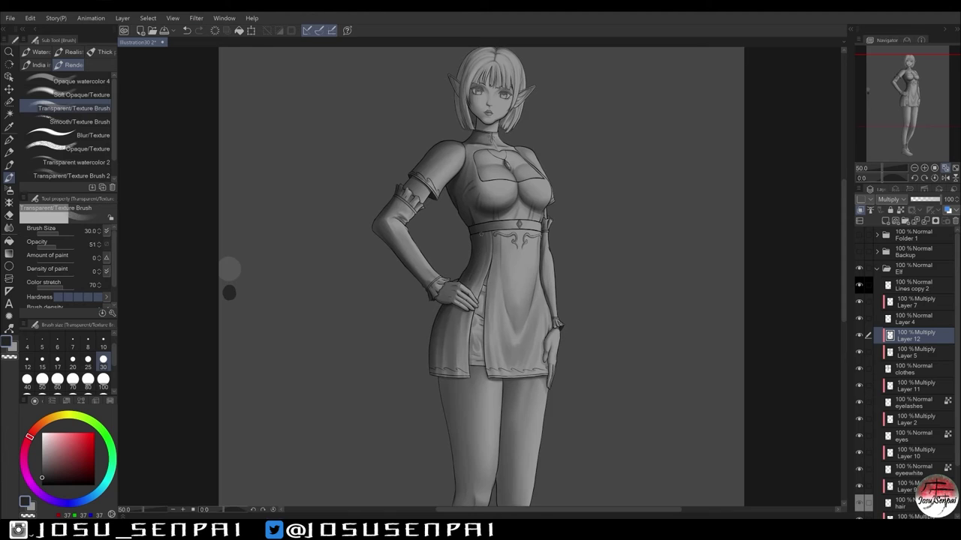
Detail the outfit's shadows on Layer 12, combining Opaque watercolor 4 at size 20 with the Transparent/Texture Brush at size 15.
{"action": "scroll", "coordinate": [230, 268], "scroll_direction": "down", "scroll_amount": 1}
{"action": "scroll", "coordinate": [185, 303], "scroll_direction": "up", "scroll_amount": 2}
{"action": "key", "text": "bracketleft"}
{"action": "key", "text": "bracketleft"}
{"action": "key", "text": "bracketleft"}
{"action": "key", "text": "bracketleft"}
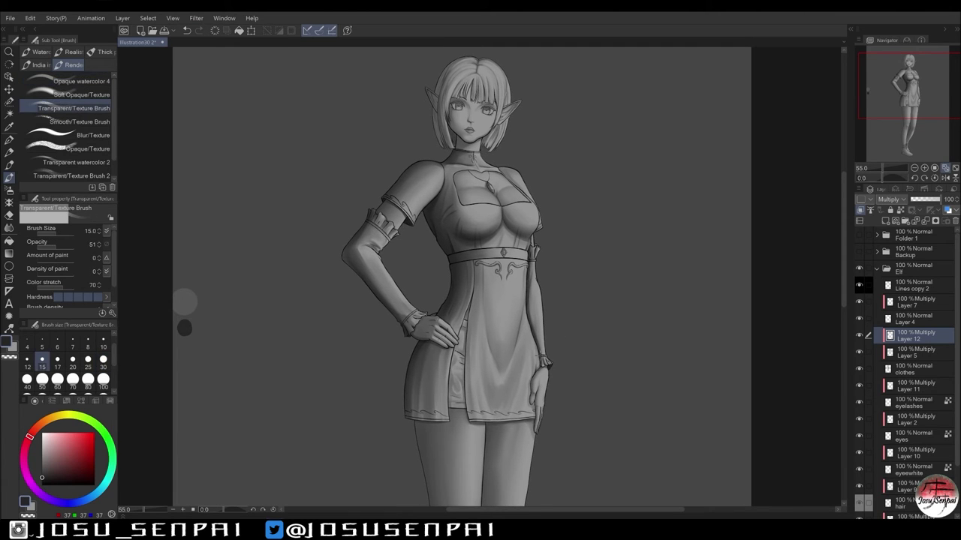
{"action": "key", "text": "h"}
{"action": "key", "text": "h"}
{"action": "left_click_drag", "start_coordinate": [325, 190], "coordinate": [335, 170]}
{"action": "key", "text": "b"}
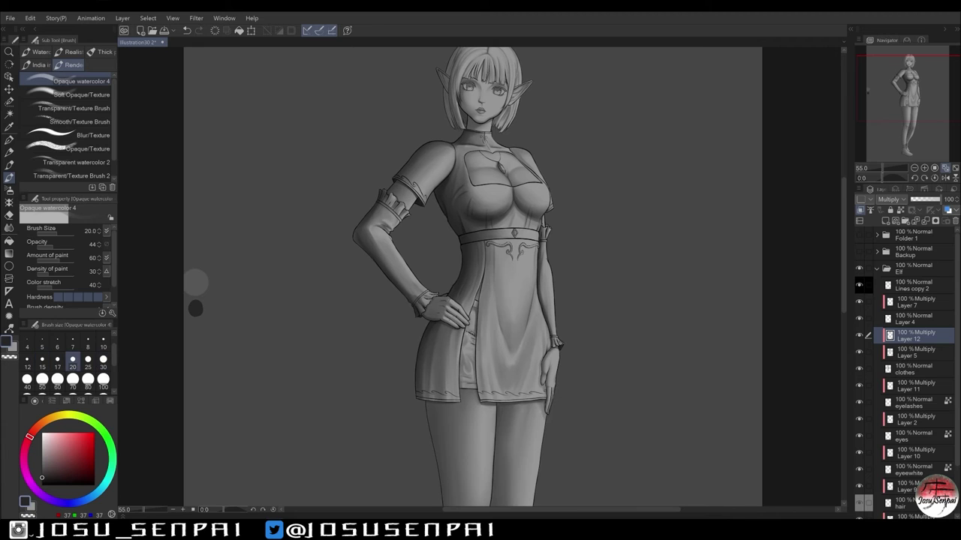
{"action": "key", "text": "b"}
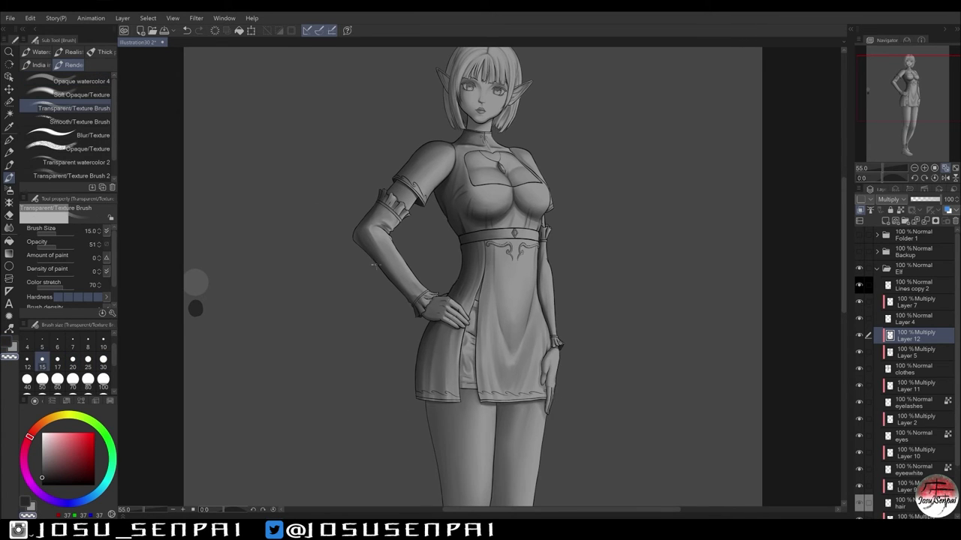
{"action": "scroll", "coordinate": [454, 135], "scroll_direction": "down", "scroll_amount": 3}
Deepen the outfit's shadows on Layer 12 with the Soft airbrush at size 60.
{"action": "key", "text": "b"}
{"action": "key", "text": "h"}
{"action": "key", "text": "h"}
{"action": "scroll", "coordinate": [451, 226], "scroll_direction": "up", "scroll_amount": 2}
{"action": "scroll", "coordinate": [337, 188], "scroll_direction": "down", "scroll_amount": 1}
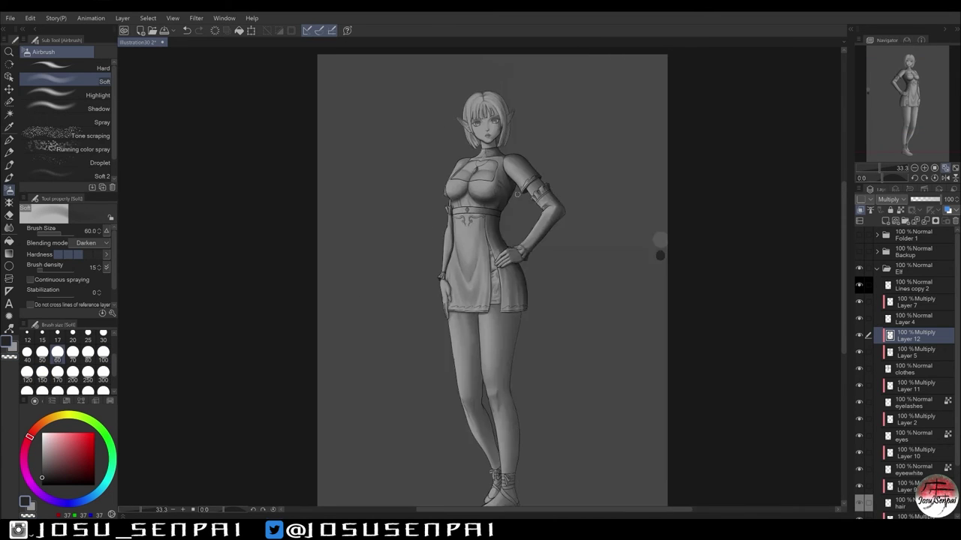
{"action": "left_click_drag", "start_coordinate": [298, 239], "coordinate": [251, 223]}
Add a clipped Multiply layer above Layer 7 and shade the shoes with the Soft airbrush at sizes 40 and 50.
{"action": "scroll", "coordinate": [251, 223], "scroll_direction": "up", "scroll_amount": 1}
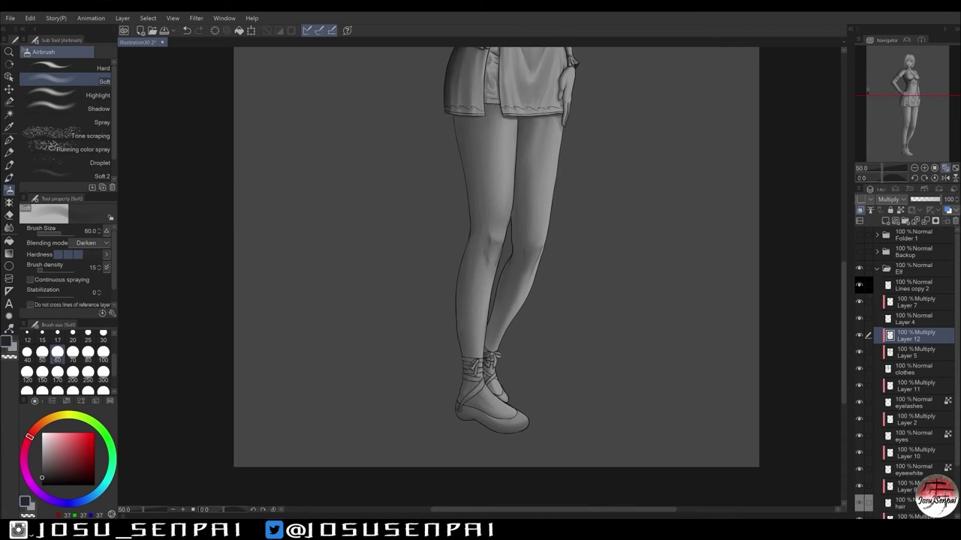
{"action": "key", "text": "ctrl+shift+n"}
{"action": "key", "text": "bracketleft"}
{"action": "scroll", "coordinate": [439, 337], "scroll_direction": "down", "scroll_amount": 1}
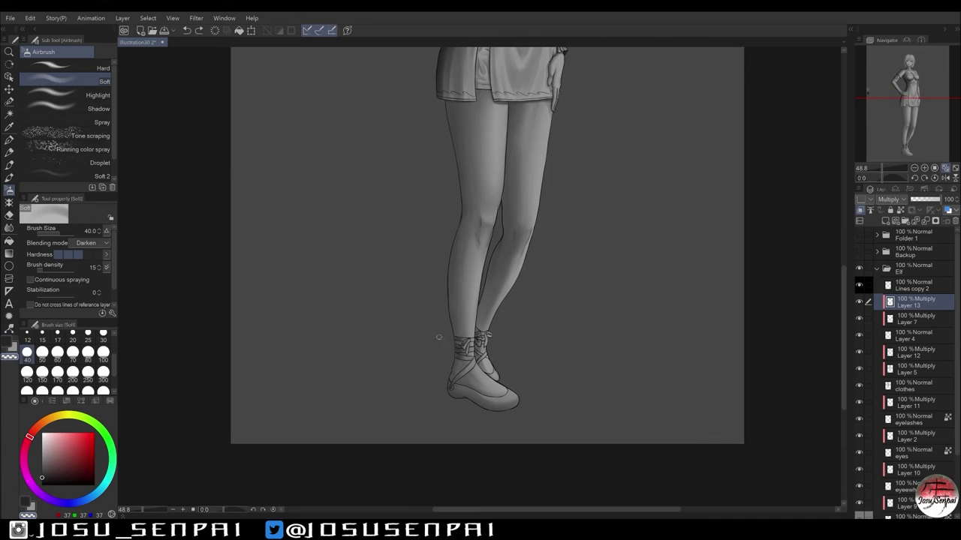
{"action": "key", "text": "b"}
{"action": "scroll", "coordinate": [399, 348], "scroll_direction": "up", "scroll_amount": 3}
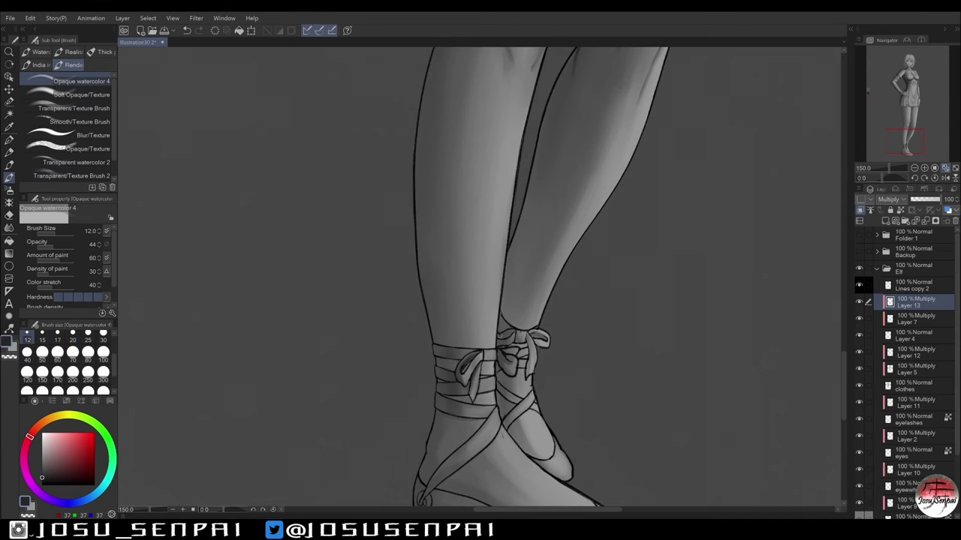
{"action": "scroll", "coordinate": [426, 252], "scroll_direction": "down", "scroll_amount": 3}
{"action": "key", "text": "b"}
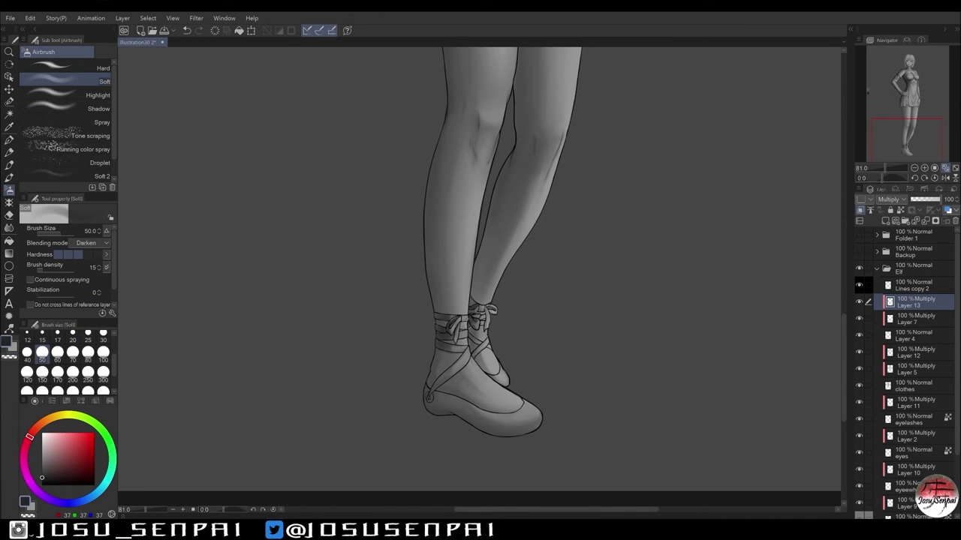
Refine the shoe and ankle-strap shadows on Layer 13 with Opaque watercolor 4 at size 12 and the Transparent/Texture Brush at size 17.
{"action": "scroll", "coordinate": [426, 252], "scroll_direction": "down", "scroll_amount": 1}
{"action": "scroll", "coordinate": [428, 319], "scroll_direction": "up", "scroll_amount": 1}
{"action": "key", "text": "b"}
{"action": "key", "text": "b"}
{"action": "scroll", "coordinate": [461, 334], "scroll_direction": "down", "scroll_amount": 1}
{"action": "scroll", "coordinate": [461, 334], "scroll_direction": "up", "scroll_amount": 3}
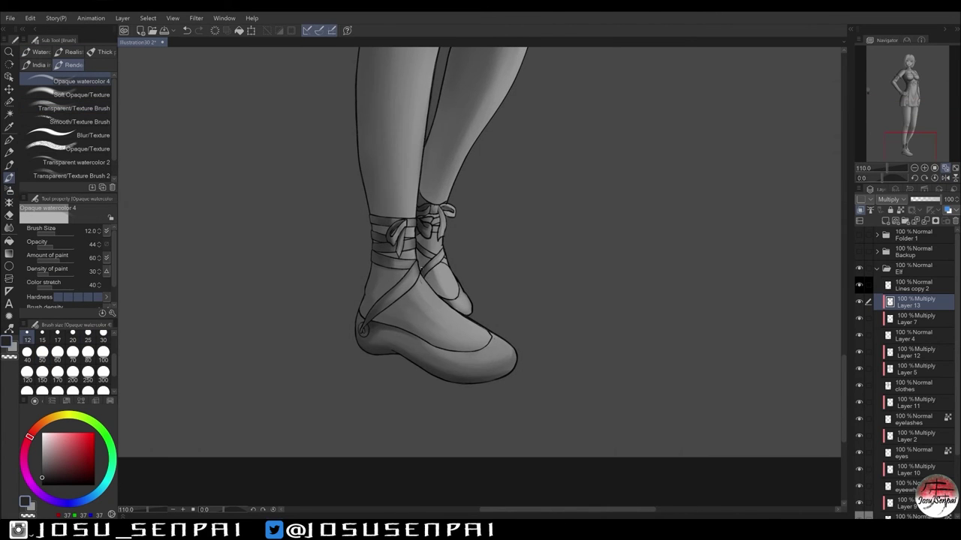
{"action": "key", "text": "b"}
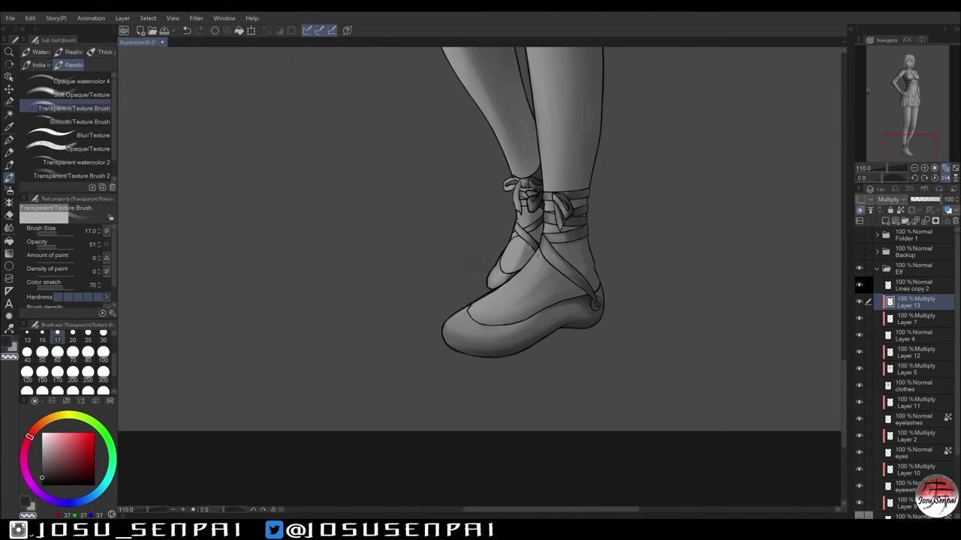
Soften the shoe shading on Layer 13 using the Soft airbrush at size 50 in transparent colour, judging the full figure.
{"action": "scroll", "coordinate": [457, 225], "scroll_direction": "down", "scroll_amount": 3}
{"action": "key", "text": "ctrl+0"}
{"action": "key", "text": "b"}
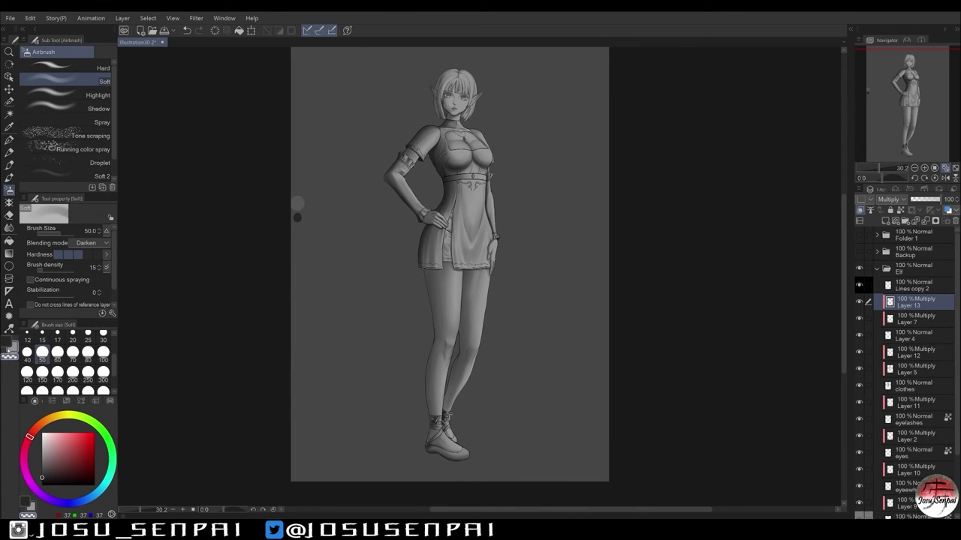
{"action": "scroll", "coordinate": [300, 214], "scroll_direction": "up", "scroll_amount": 1}
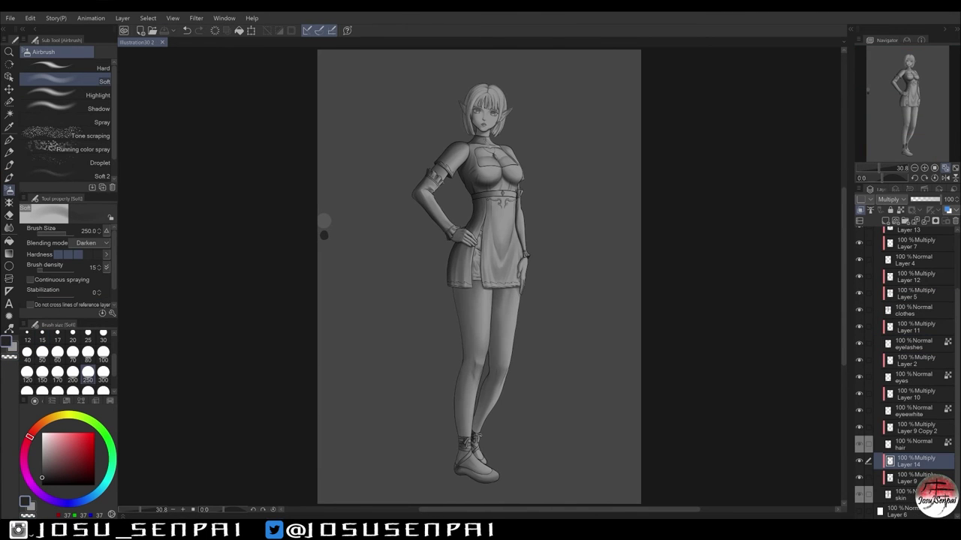
Shade the legs' skin on Layer 14 with Opaque watercolor 4 at size 80, checking the mirrored figure.
{"action": "key", "text": "b"}
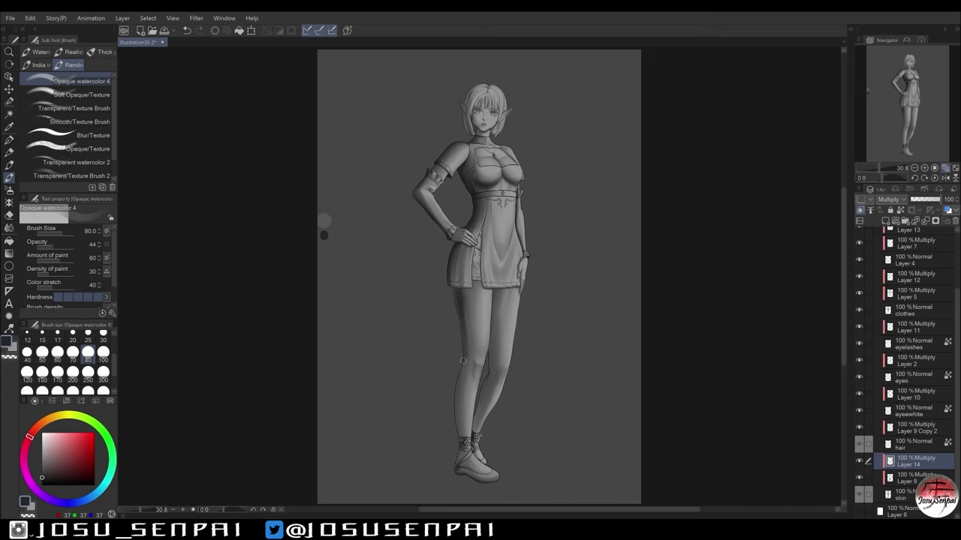
{"action": "key", "text": "h"}
{"action": "key", "text": "h"}
{"action": "key", "text": "h"}
{"action": "key", "text": "h"}
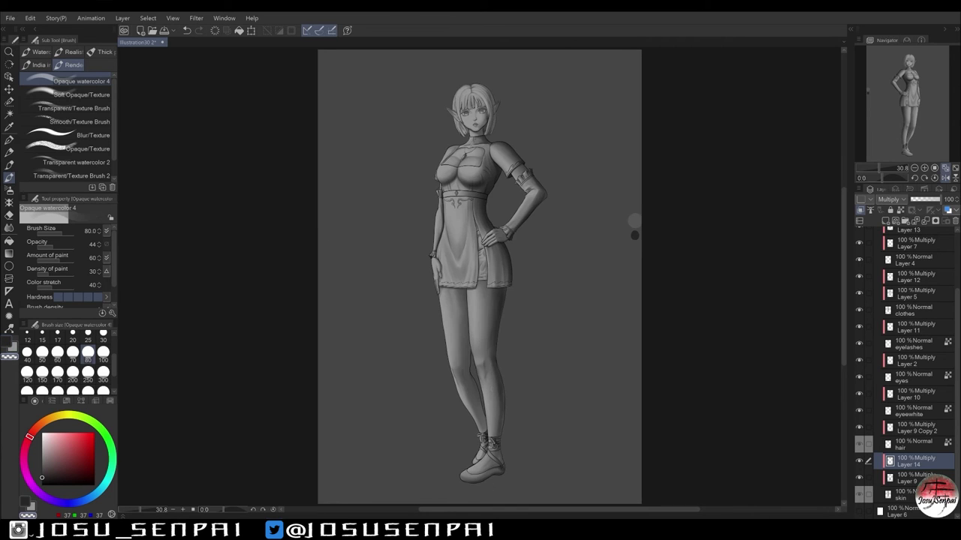
{"action": "key", "text": "h"}
{"action": "key", "text": "h"}
{"action": "key", "text": "h"}
{"action": "key", "text": "h"}
Shade the thighs below the skirt on Layer 14 with Opaque watercolor 4 at size 40.
{"action": "key", "text": "["}
{"action": "key", "text": "["}
{"action": "key", "text": "["}
{"action": "key", "text": "["}
{"action": "key", "text": "["}
{"action": "key", "text": "["}
{"action": "key", "text": "]"}
{"action": "key", "text": "]"}
{"action": "key", "text": "h"}
{"action": "key", "text": "h"}
{"action": "key", "text": "h"}
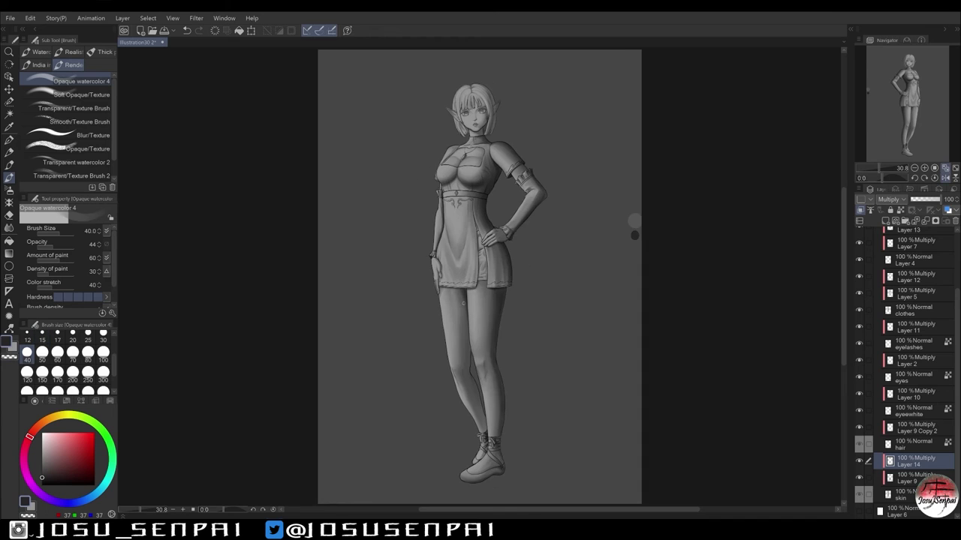
Deepen the rear calf's shadow behind the front leg with Opaque watercolor 4 at sizes 40 and 60.
{"action": "key", "text": "h"}
{"action": "key", "text": "h"}
{"action": "key", "text": "h"}
{"action": "key", "text": "h"}
{"action": "key", "text": "h"}
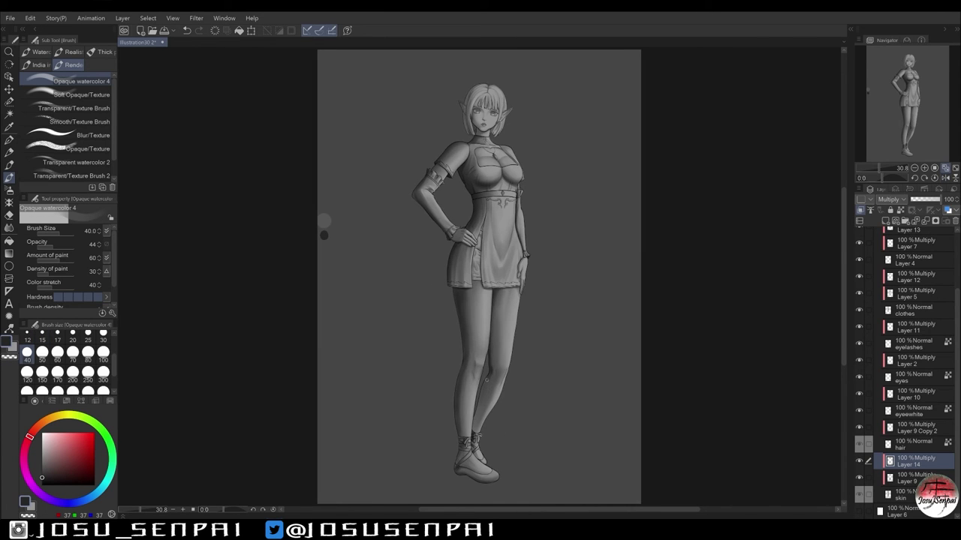
{"action": "key", "text": "]"}
{"action": "key", "text": "]"}
{"action": "key", "text": "h"}
{"action": "key", "text": "h"}
{"action": "key", "text": "h"}
{"action": "key", "text": "h"}
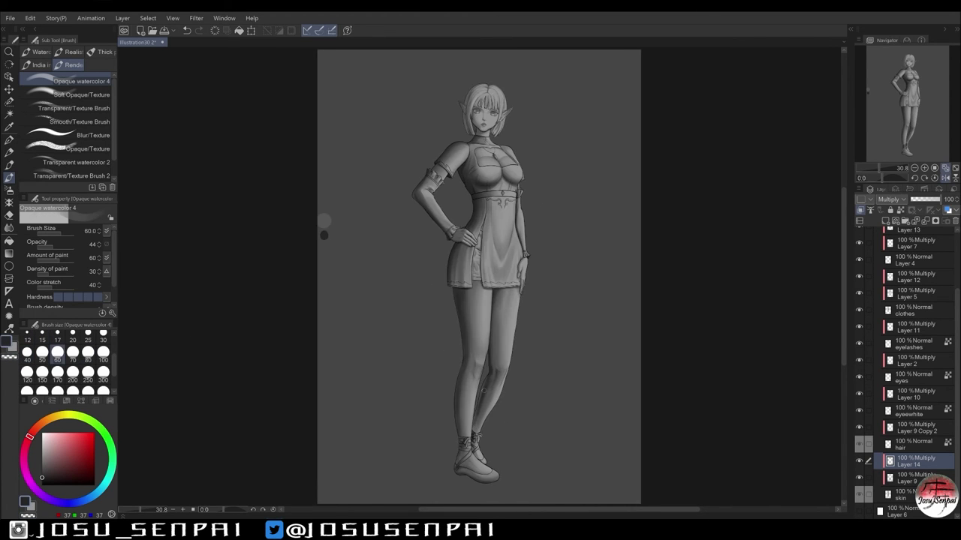
Refine the inner-thigh and under-skirt shadows with Opaque watercolor 4 at sizes 40 and 30 and the Transparent/Texture Brush at size 20.
{"action": "key", "text": "h"}
{"action": "key", "text": "h"}
{"action": "key", "text": "bracketleft"}
{"action": "key", "text": "bracketleft"}
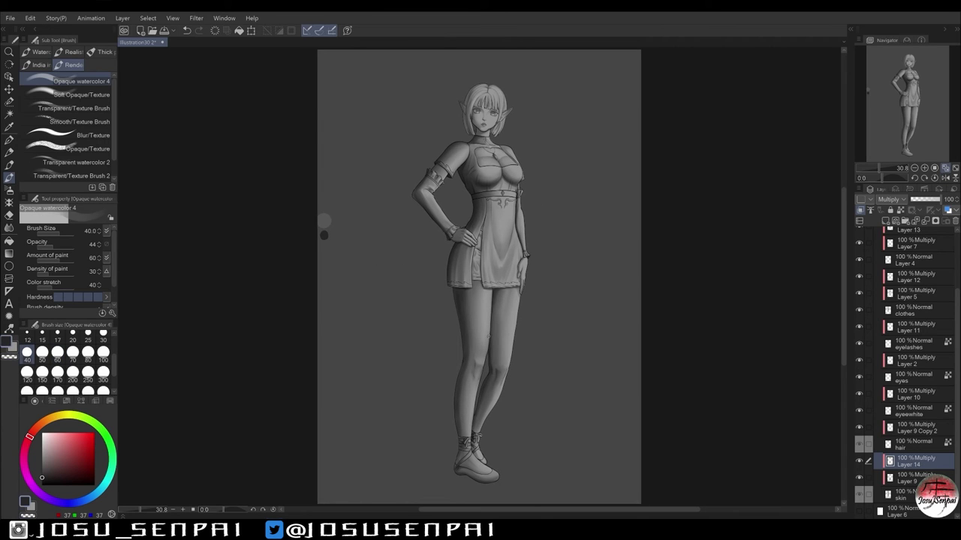
{"action": "key", "text": "bracketleft"}
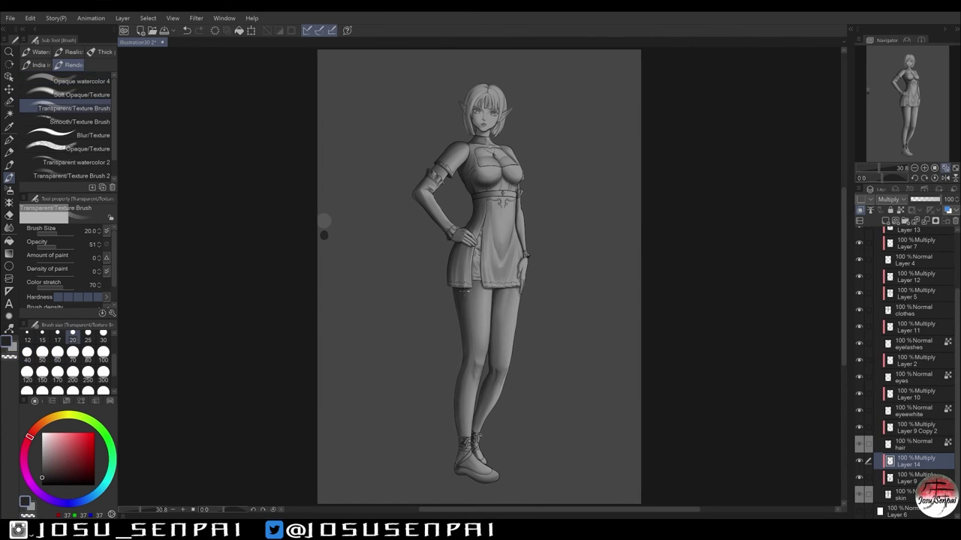
{"action": "key", "text": "h"}
{"action": "key", "text": "h"}
{"action": "key", "text": "h"}
{"action": "key", "text": "h"}
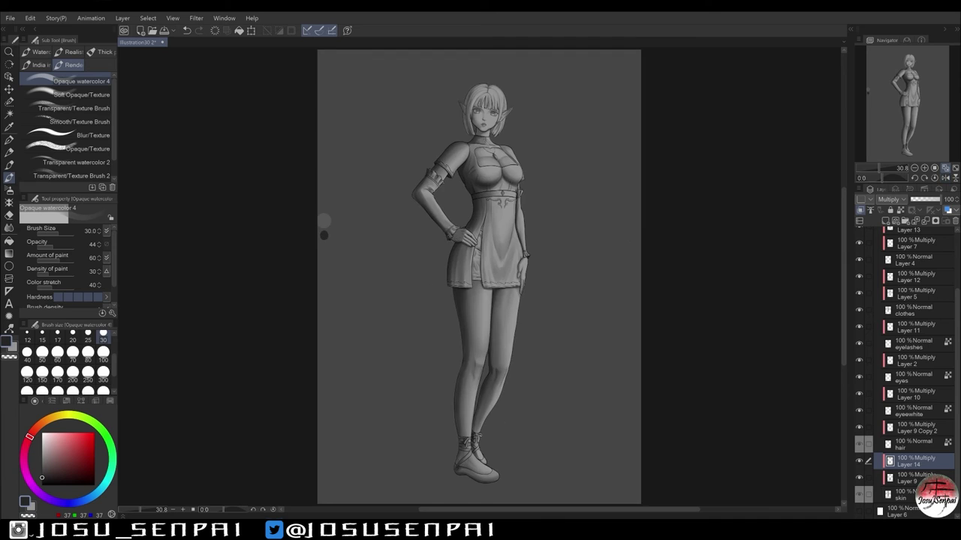
Soften the leg shading on Layer 14 with the Soft airbrush at size 60.
{"action": "key", "text": "h"}
{"action": "key", "text": "h"}
{"action": "key", "text": "b"}
{"action": "key", "text": "h"}
{"action": "key", "text": "h"}
{"action": "left_click_drag", "start_coordinate": [324, 220], "coordinate": [330, 150]}
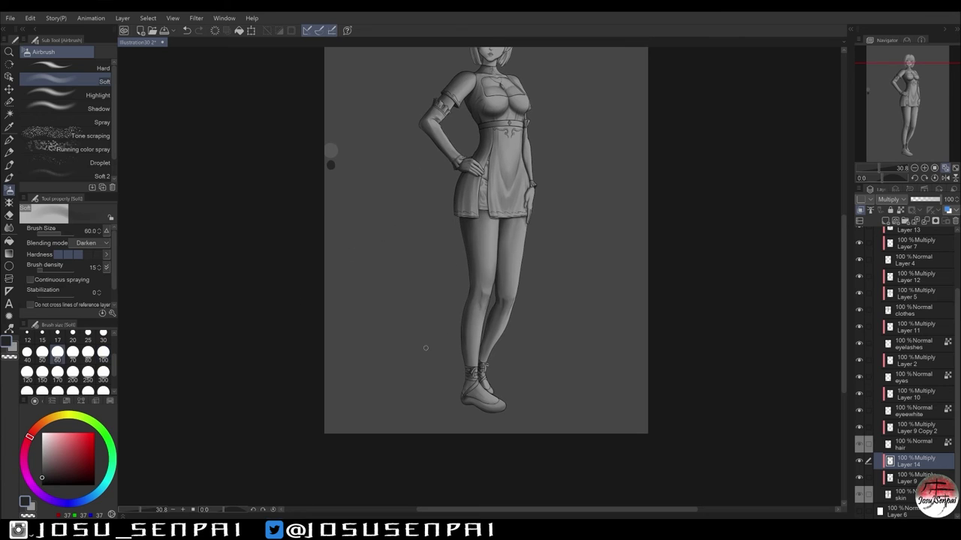
Blend the lower-leg and foot skin shadows on Layer 14 with the Transparent/Texture Brush, starting at size 25.
{"action": "key", "text": "b"}
{"action": "key", "text": "b"}
{"action": "scroll", "coordinate": [470, 383], "scroll_direction": "up", "scroll_amount": 3}
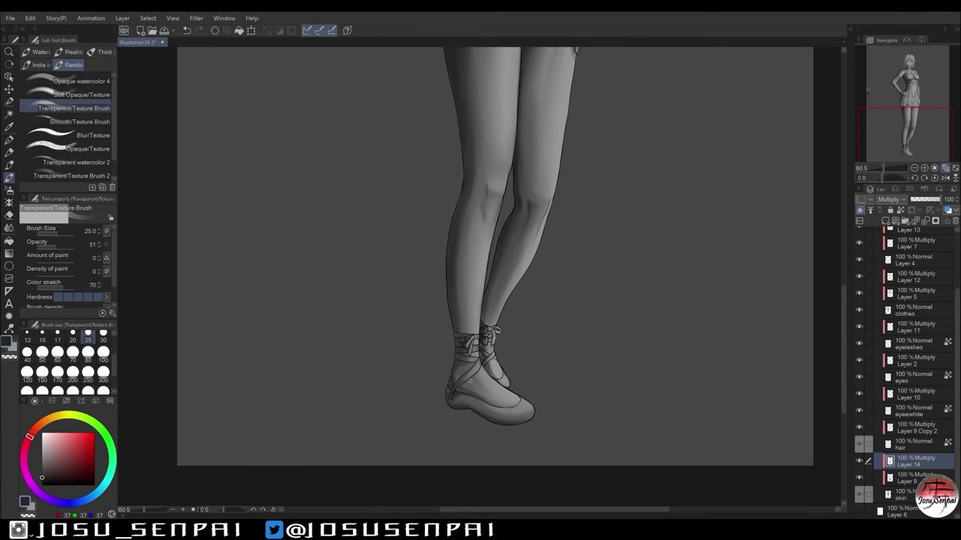
{"action": "key", "text": "h"}
{"action": "key", "text": "h"}
{"action": "scroll", "coordinate": [506, 277], "scroll_direction": "down", "scroll_amount": 2}
{"action": "key", "text": "bracketright"}
{"action": "key", "text": "bracketright"}
{"action": "key", "text": "h"}
{"action": "key", "text": "h"}
{"action": "scroll", "coordinate": [439, 337], "scroll_direction": "down", "scroll_amount": 2}
{"action": "key", "text": "h"}
{"action": "key", "text": "h"}
{"action": "key", "text": "h"}
Examine the skin shading across the figure in normal and mirrored views.
{"action": "scroll", "coordinate": [355, 204], "scroll_direction": "down", "scroll_amount": 1}
{"action": "scroll", "coordinate": [225, 147], "scroll_direction": "up", "scroll_amount": 4}
{"action": "key", "text": "h"}
{"action": "key", "text": "h"}
{"action": "key", "text": "h"}
{"action": "key", "text": "h"}
{"action": "scroll", "coordinate": [225, 147], "scroll_direction": "down", "scroll_amount": 2}
{"action": "key", "text": "h"}
{"action": "key", "text": "h"}
{"action": "key", "text": "h"}
{"action": "key", "text": "h"}
{"action": "scroll", "coordinate": [493, 255], "scroll_direction": "down", "scroll_amount": 3}
{"action": "scroll", "coordinate": [493, 256], "scroll_direction": "up", "scroll_amount": 3}
{"action": "scroll", "coordinate": [386, 279], "scroll_direction": "down", "scroll_amount": 3}
{"action": "scroll", "coordinate": [370, 271], "scroll_direction": "up", "scroll_amount": 3}
{"action": "scroll", "coordinate": [370, 271], "scroll_direction": "up", "scroll_amount": 3}
Refine the skin shading on the bent arm with the Transparent/Texture Brush at size 15.
{"action": "key", "text": "bracketleft"}
{"action": "key", "text": "bracketleft"}
{"action": "key", "text": "bracketleft"}
{"action": "key", "text": "bracketleft"}
{"action": "key", "text": "h"}
{"action": "key", "text": "h"}
{"action": "scroll", "coordinate": [430, 282], "scroll_direction": "down", "scroll_amount": 3}
{"action": "scroll", "coordinate": [430, 281], "scroll_direction": "up", "scroll_amount": 3}
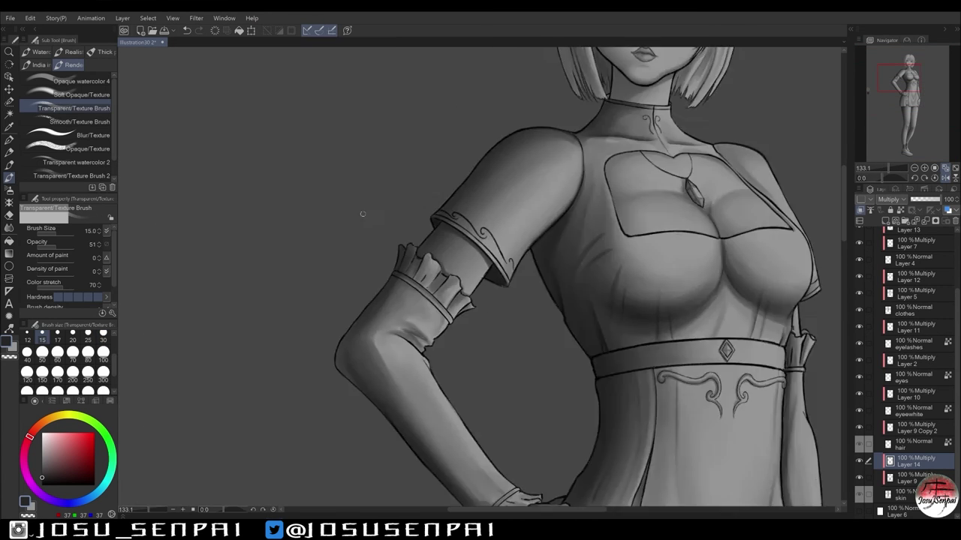
Shade the neck on Layer 14 with Opaque watercolor 4 and the Transparent/Texture Brush, both at size 15.
{"action": "scroll", "coordinate": [430, 281], "scroll_direction": "down", "scroll_amount": 3}
{"action": "scroll", "coordinate": [430, 281], "scroll_direction": "up", "scroll_amount": 3}
{"action": "key", "text": "h"}
{"action": "key", "text": "h"}
{"action": "key", "text": "h"}
{"action": "key", "text": "h"}
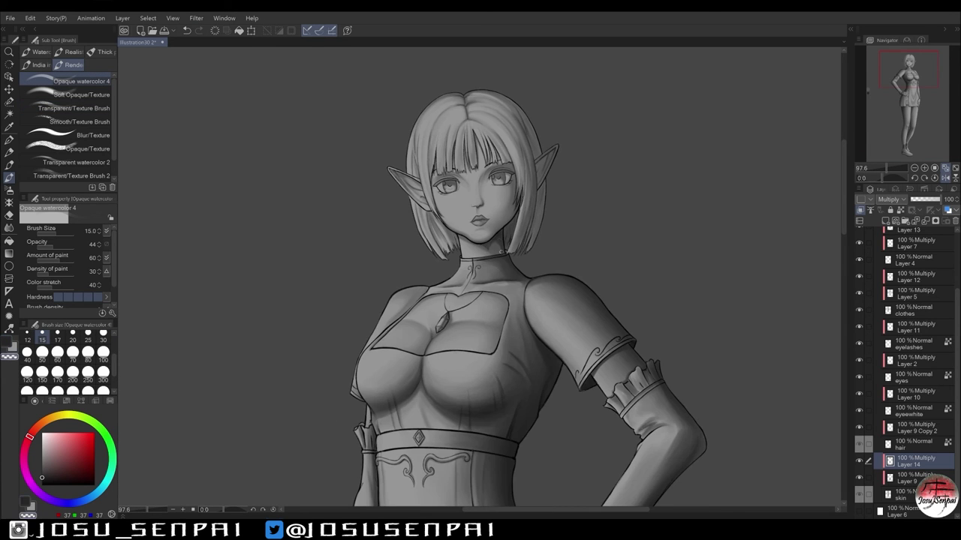
{"action": "left_click", "coordinate": [74, 108]}
{"action": "key", "text": "h"}
{"action": "key", "text": "h"}
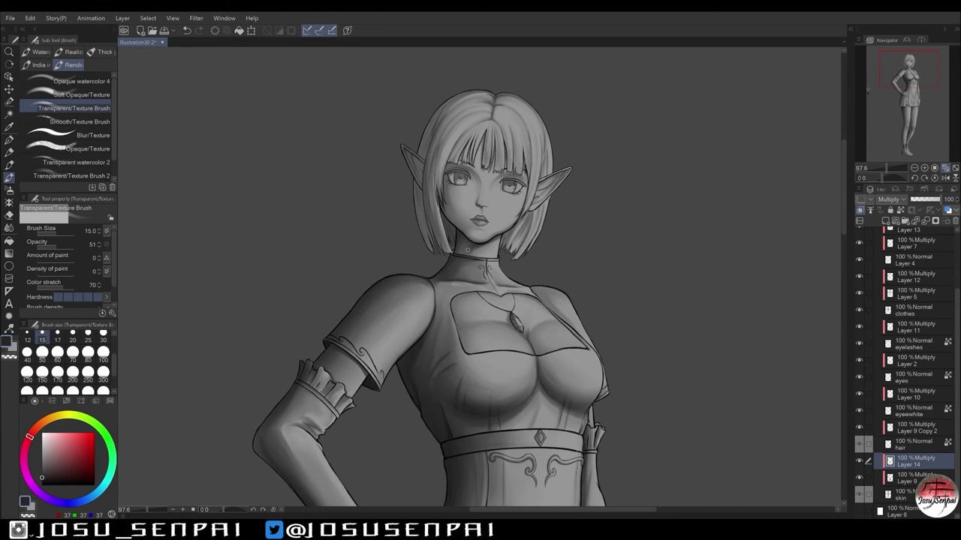
Refine the shadows on the hip-resting hand with the Transparent/Texture Brush at size 15 and Opaque watercolor 4 at size 10.
{"action": "scroll", "coordinate": [481, 277], "scroll_direction": "down", "scroll_amount": 3}
{"action": "key", "text": "comma"}
{"action": "key", "text": "comma"}
{"action": "scroll", "coordinate": [481, 277], "scroll_direction": "up", "scroll_amount": 4}
{"action": "scroll", "coordinate": [481, 277], "scroll_direction": "down", "scroll_amount": 3}
{"action": "scroll", "coordinate": [481, 278], "scroll_direction": "up", "scroll_amount": 4}
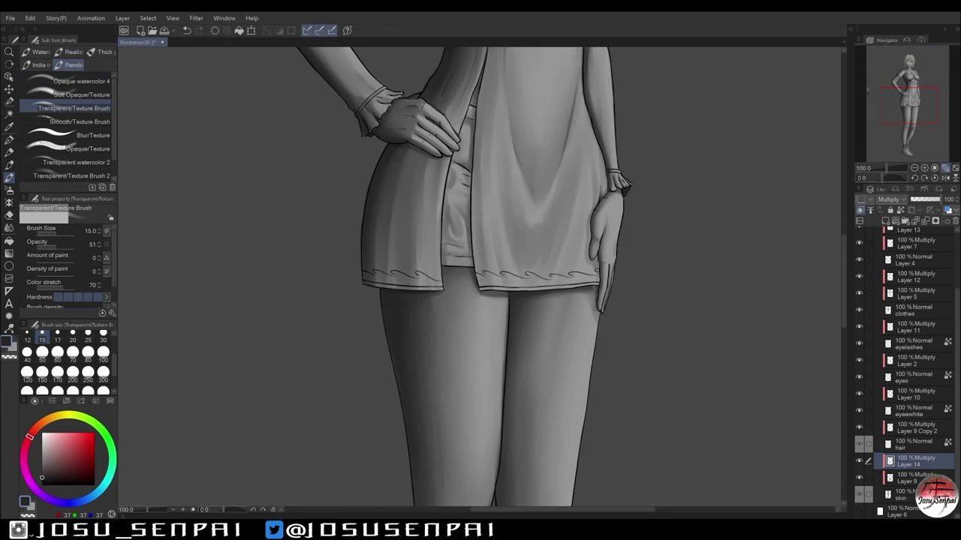
{"action": "key", "text": "h"}
{"action": "key", "text": "h"}
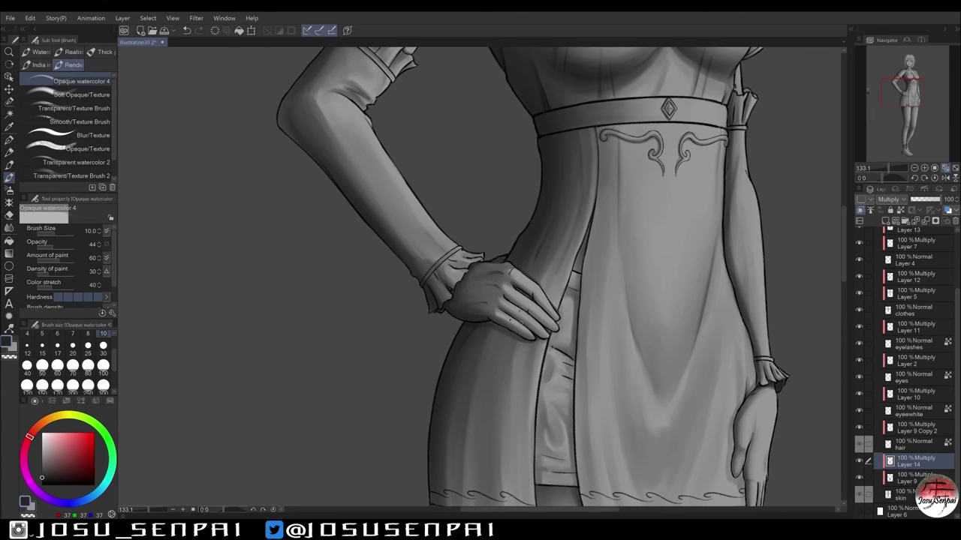
Lighten the skin shadows on Layer 14 using the Soft airbrush at size 150 in transparent colour.
{"action": "scroll", "coordinate": [387, 326], "scroll_direction": "down", "scroll_amount": 2}
{"action": "scroll", "coordinate": [388, 326], "scroll_direction": "up", "scroll_amount": 2}
{"action": "scroll", "coordinate": [387, 326], "scroll_direction": "down", "scroll_amount": 4}
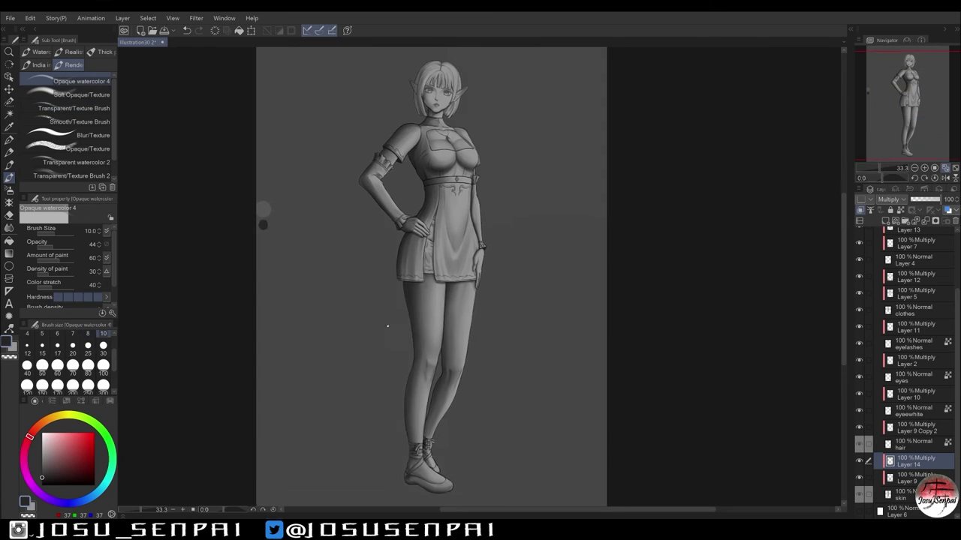
{"action": "key", "text": "h"}
{"action": "key", "text": "b"}
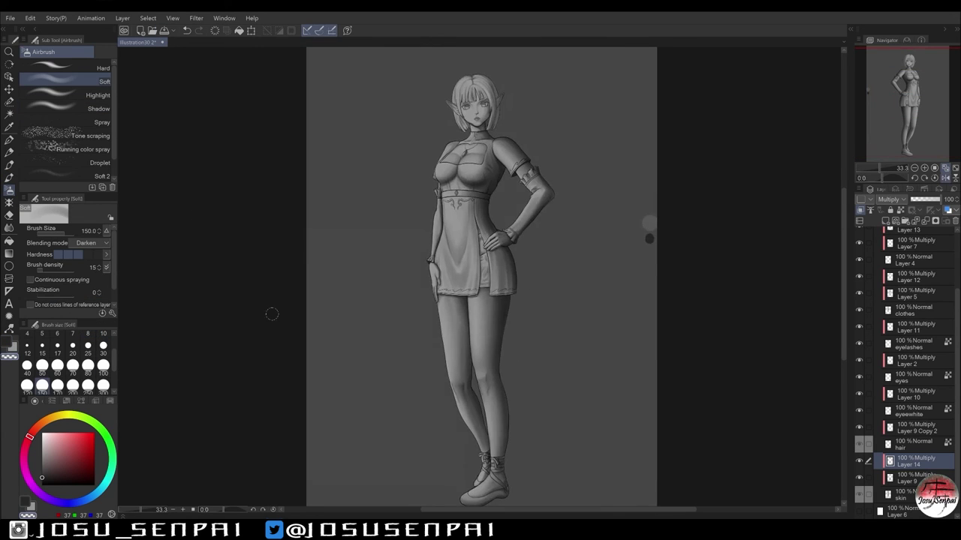
{"action": "scroll", "coordinate": [368, 212], "scroll_direction": "up", "scroll_amount": 5}
{"action": "key", "text": "h"}
Touch up the upper-body skin shadows with Opaque watercolor 4 at size 12, comparing the mirrored view.
{"action": "key", "text": "b"}
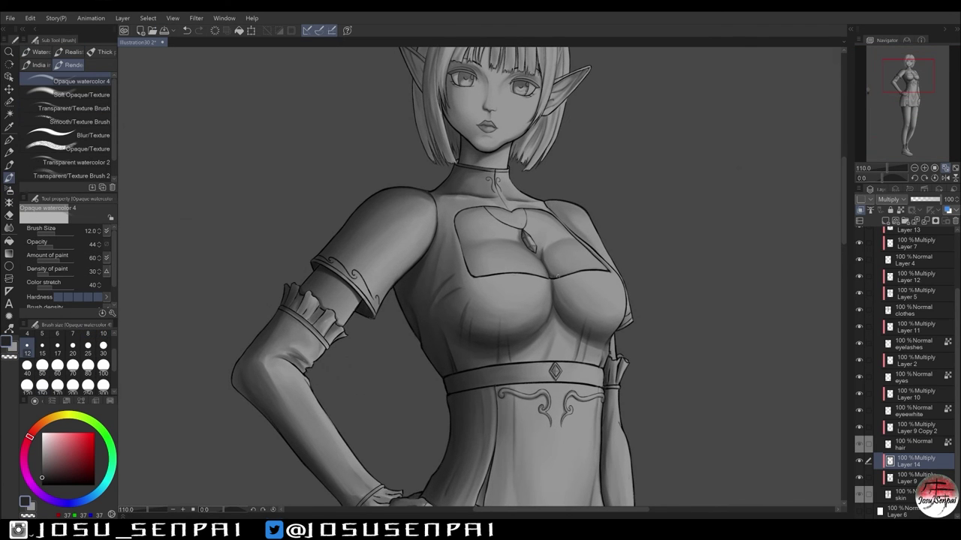
{"action": "key", "text": "period"}
{"action": "key", "text": "period"}
{"action": "key", "text": "h"}
{"action": "key", "text": "h"}
{"action": "key", "text": "h"}
{"action": "key", "text": "h"}
{"action": "scroll", "coordinate": [301, 200], "scroll_direction": "down", "scroll_amount": 3}
{"action": "scroll", "coordinate": [300, 200], "scroll_direction": "up", "scroll_amount": 3}
Outline the chest area with the Selection pen, shade it with the Soft airbrush at size 100, and deselect.
{"action": "key", "text": "m"}
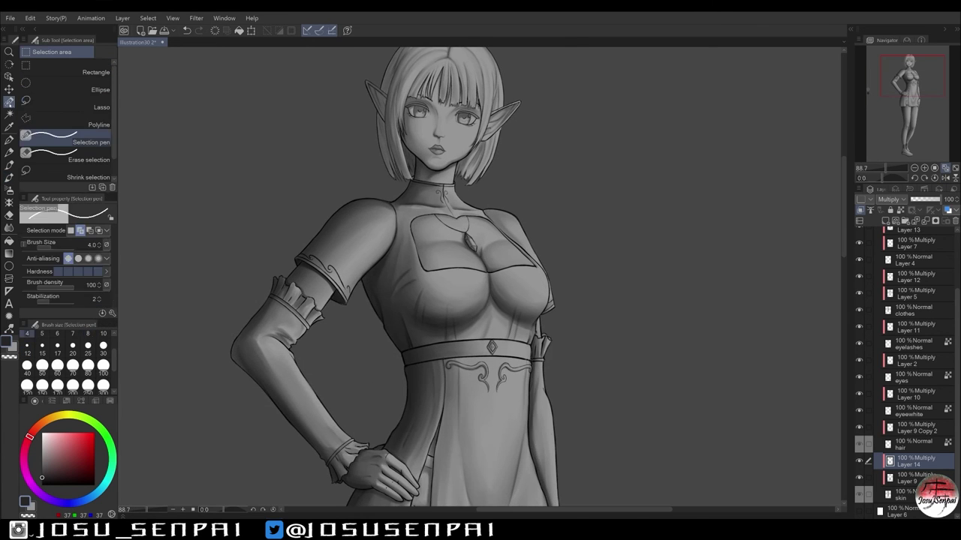
{"action": "scroll", "coordinate": [421, 225], "scroll_direction": "up", "scroll_amount": 3}
{"action": "left_click_drag", "start_coordinate": [496, 162], "coordinate": [505, 189]}
{"action": "key", "text": "b"}
{"action": "scroll", "coordinate": [480, 277], "scroll_direction": "down", "scroll_amount": 5}
{"action": "key", "text": "h"}
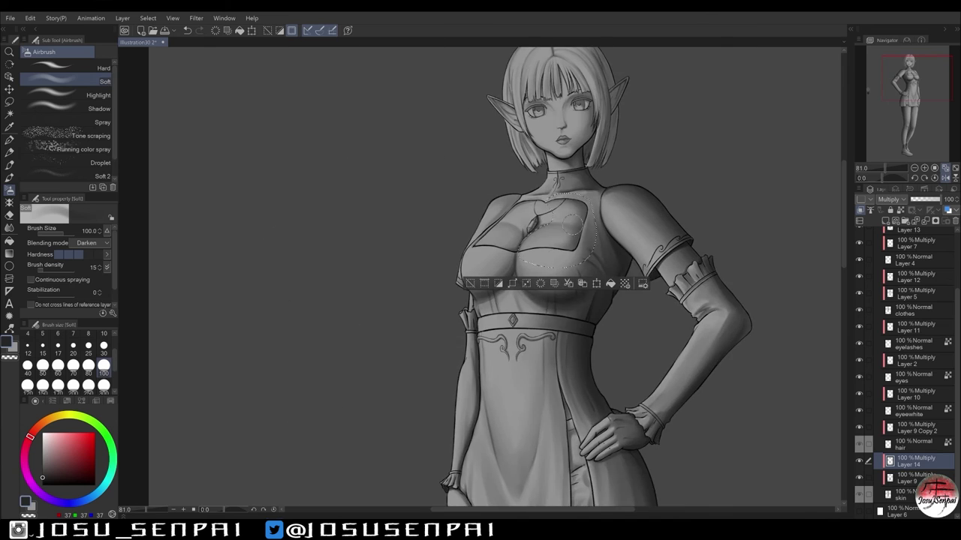
{"action": "key", "text": "h"}
{"action": "key", "text": "h"}
{"action": "key", "text": "h"}
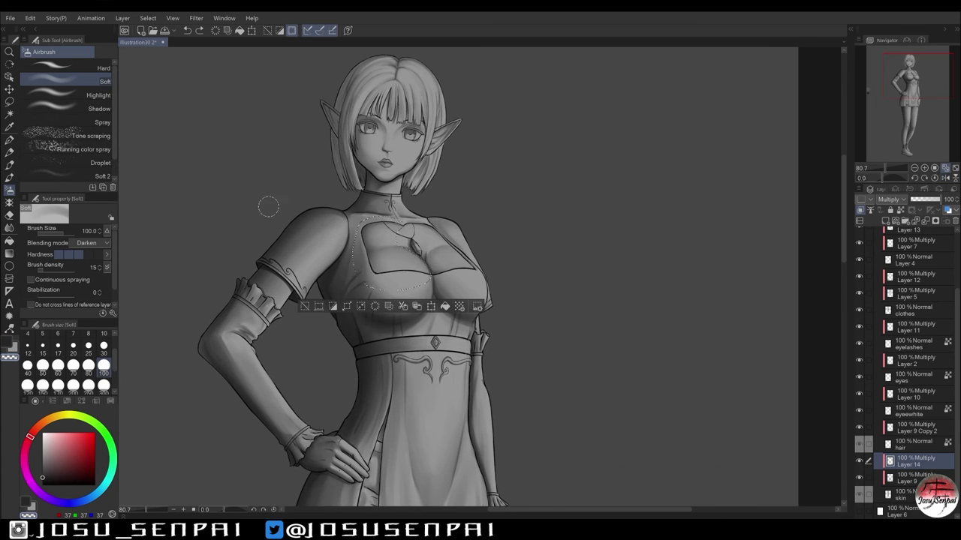
{"action": "key", "text": "ctrl+d"}
Adjust the upper body's skin shading on Layer 14 with the Soft airbrush at larger and smaller sizes.
{"action": "key", "text": "bracketright"}
{"action": "key", "text": "bracketright"}
{"action": "key", "text": "bracketright"}
{"action": "key", "text": "bracketright"}
{"action": "key", "text": "bracketright"}
{"action": "scroll", "coordinate": [290, 191], "scroll_direction": "up", "scroll_amount": 3}
{"action": "scroll", "coordinate": [298, 223], "scroll_direction": "down", "scroll_amount": 4}
{"action": "key", "text": "bracketleft"}
{"action": "key", "text": "bracketleft"}
{"action": "key", "text": "bracketleft"}
{"action": "key", "text": "bracketleft"}
{"action": "key", "text": "bracketleft"}
{"action": "key", "text": "bracketleft"}
{"action": "key", "text": "bracketleft"}
{"action": "key", "text": "bracketleft"}
{"action": "key", "text": "bracketleft"}
Shade the face on Layer 14 with Opaque watercolor 4 at size 10, cleaning up in transparent colour.
{"action": "scroll", "coordinate": [318, 150], "scroll_direction": "up", "scroll_amount": 2}
{"action": "key", "text": "b"}
{"action": "scroll", "coordinate": [543, 77], "scroll_direction": "up", "scroll_amount": 3}
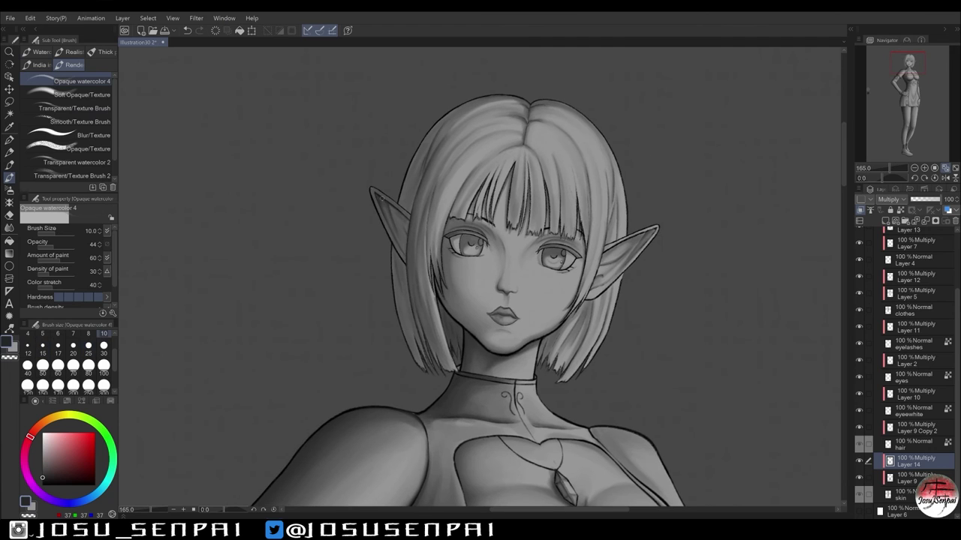
{"action": "key", "text": "h"}
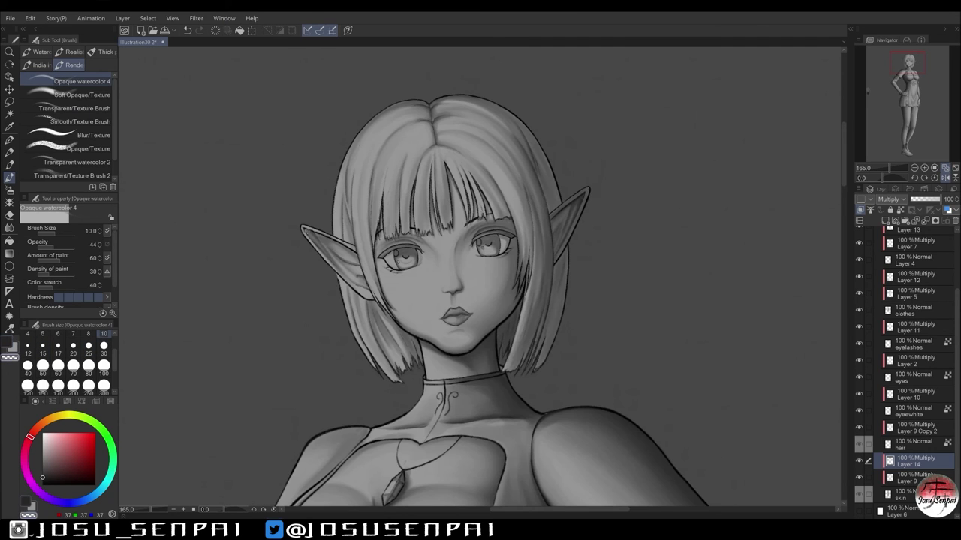
{"action": "scroll", "coordinate": [370, 229], "scroll_direction": "down", "scroll_amount": 1}
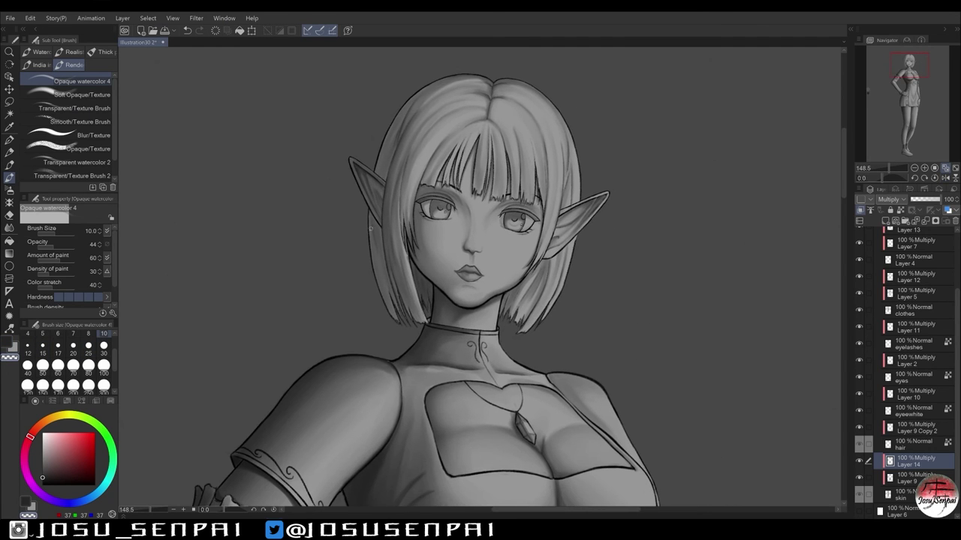
Blend the fine facial shadows on Layer 14 with the Transparent/Texture Brush at size 8.
{"action": "key", "text": "bracketleft"}
{"action": "key", "text": "h"}
{"action": "key", "text": "h"}
{"action": "key", "text": "period"}
{"action": "key", "text": "period"}
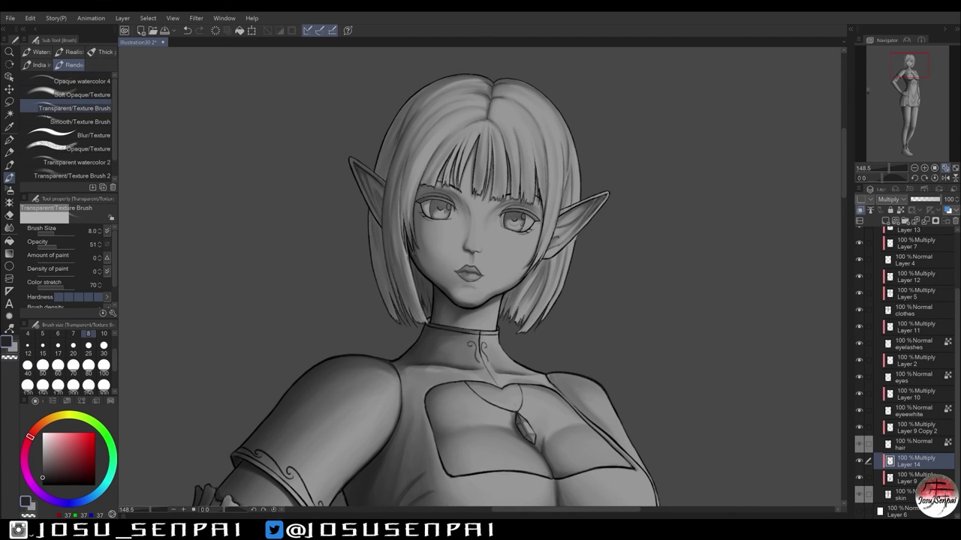
{"action": "key", "text": "comma"}
{"action": "key", "text": "h"}
{"action": "key", "text": "h"}
Shade around the eyes on Layer 14 with the Soft airbrush at size 30 and Opaque watercolor 4 at size 6.
{"action": "key", "text": "b"}
{"action": "key", "text": "h"}
{"action": "key", "text": "h"}
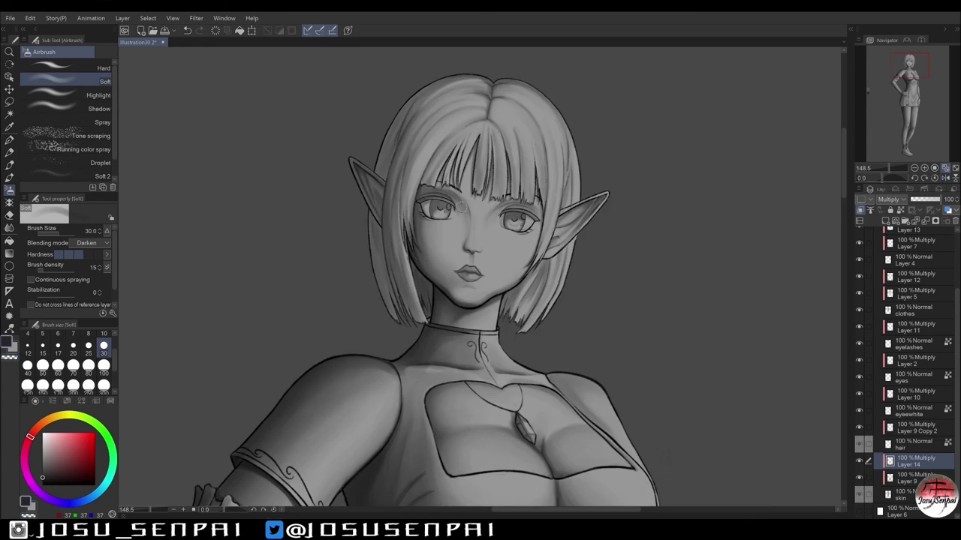
{"action": "key", "text": "b"}
{"action": "key", "text": "h"}
{"action": "key", "text": "h"}
{"action": "scroll", "coordinate": [616, 187], "scroll_direction": "up", "scroll_amount": 2}
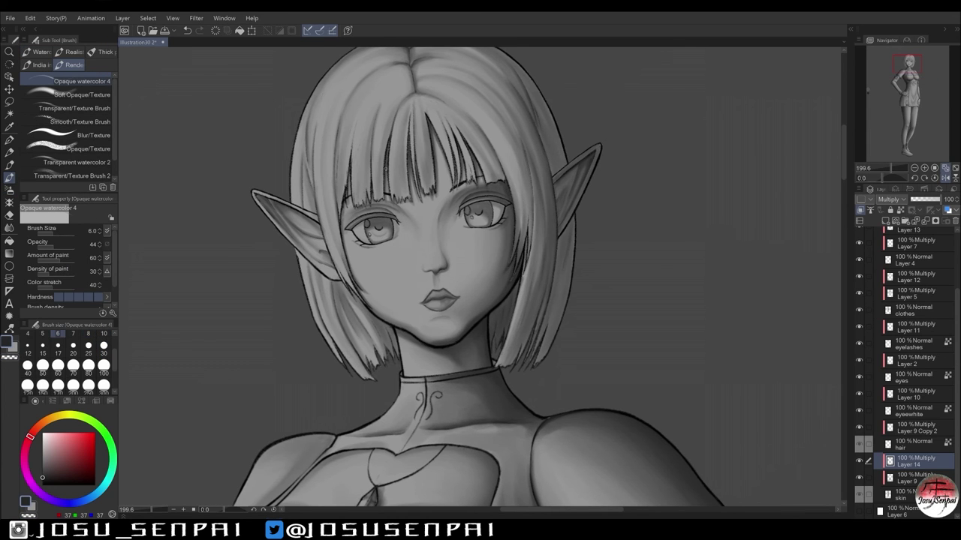
Check the face in mirrored view and refine its shading on Layer 14 with Opaque watercolor 4 at size 12.
{"action": "key", "text": "h"}
{"action": "key", "text": "period"}
{"action": "key", "text": "period"}
{"action": "scroll", "coordinate": [480, 278], "scroll_direction": "down", "scroll_amount": 2}
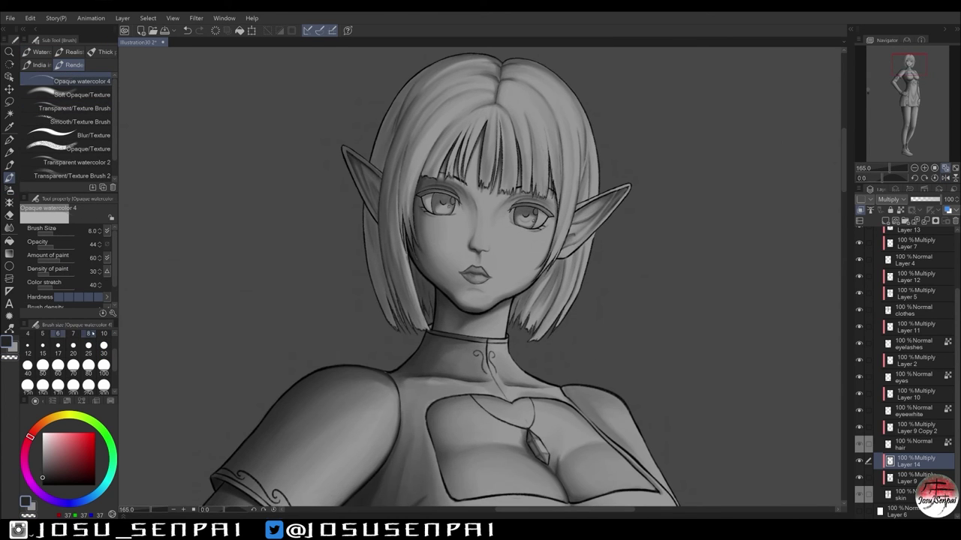
{"action": "key", "text": "h"}
{"action": "key", "text": "h"}
{"action": "key", "text": "h"}
{"action": "key", "text": "h"}
{"action": "key", "text": "comma"}
{"action": "key", "text": "comma"}
{"action": "left_click", "coordinate": [28, 347]}
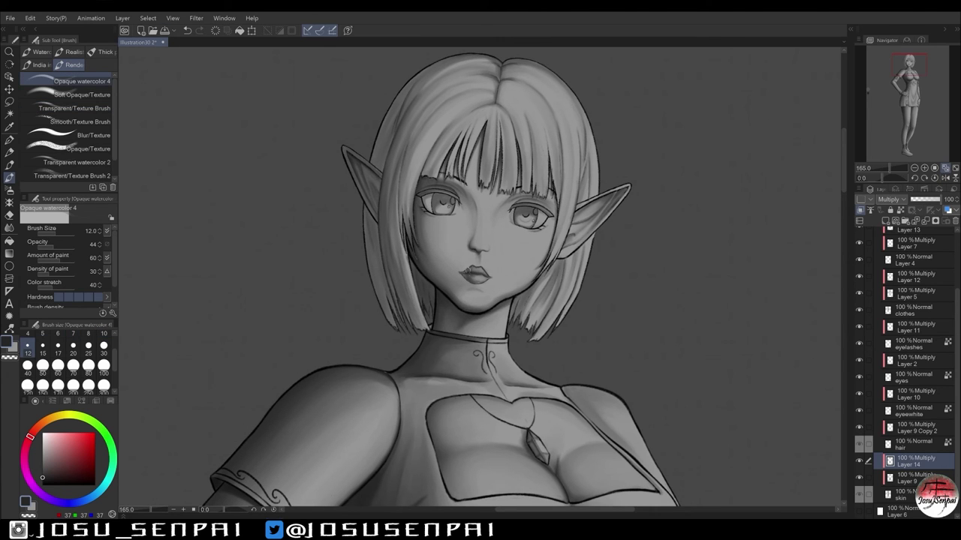
Blend the facial shadows on Layer 14 with the Transparent/Texture Brush at size 8 and save the illustration.
{"action": "key", "text": "period"}
{"action": "key", "text": "period"}
{"action": "scroll", "coordinate": [368, 251], "scroll_direction": "down", "scroll_amount": 2}
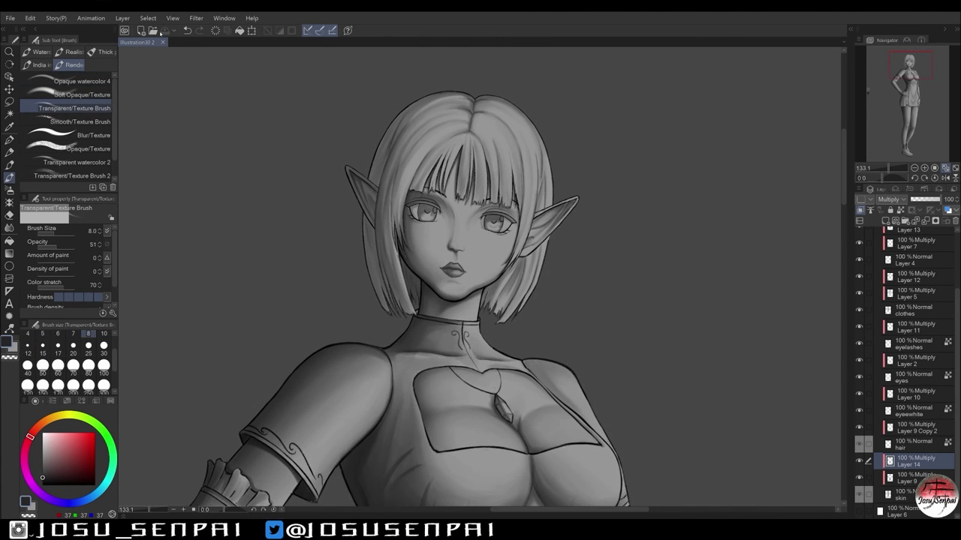
{"action": "scroll", "coordinate": [465, 98], "scroll_direction": "down", "scroll_amount": 3}
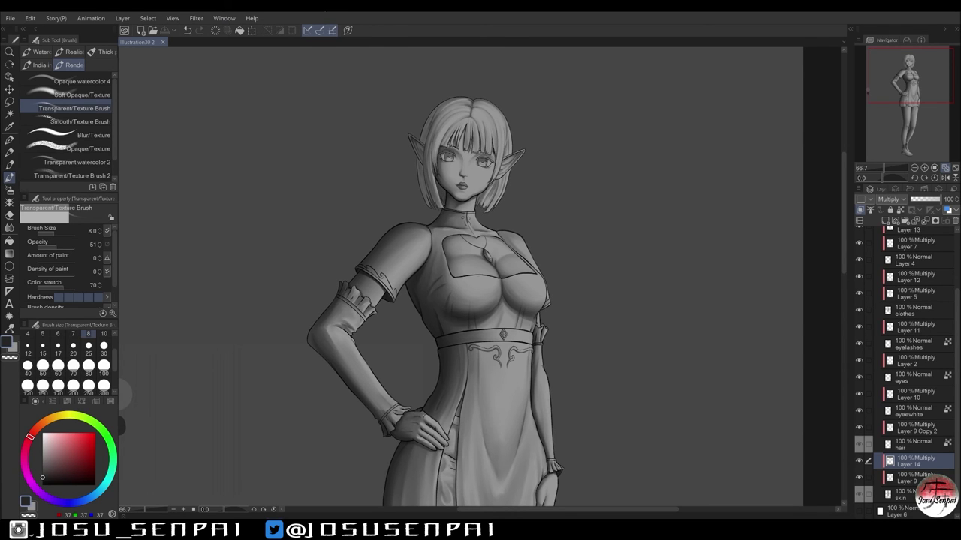
Soften the face shading with the Transparent/Texture Brush at size 10 and add a clipped Multiply layer above Layer 11.
{"action": "scroll", "coordinate": [462, 135], "scroll_direction": "up", "scroll_amount": 4}
{"action": "key", "text": "bracketright"}
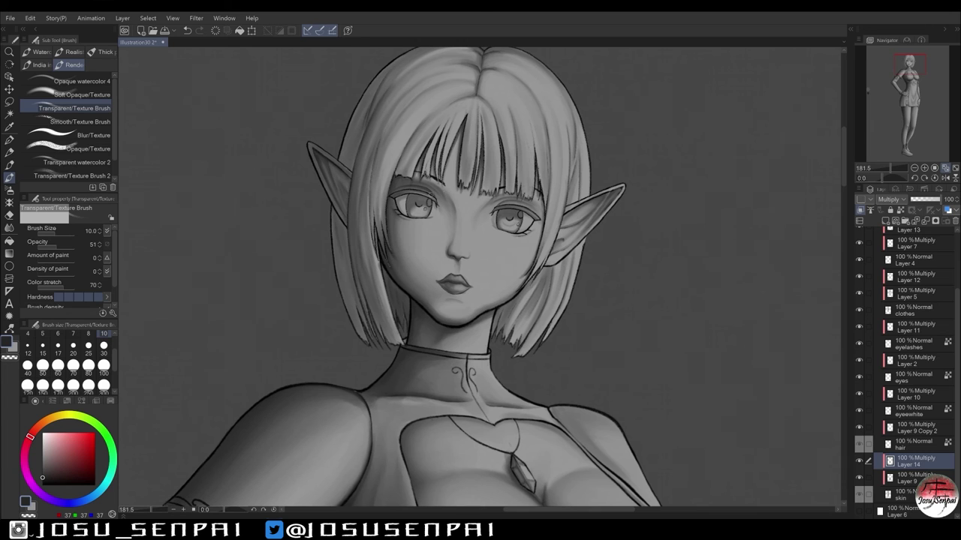
{"action": "left_click_drag", "start_coordinate": [310, 285], "coordinate": [335, 293]}
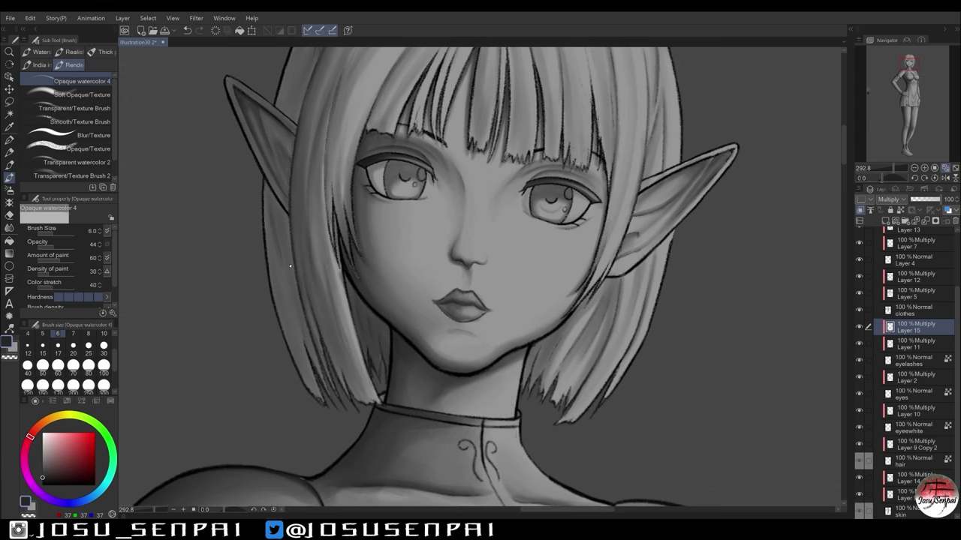
Darken the irises on a new clipped Multiply layer above Layer 2, blending with the Transparent/Texture Brush at size 15.
{"action": "key", "text": "bracketright"}
{"action": "key", "text": "bracketright"}
{"action": "key", "text": "bracketright"}
{"action": "key", "text": "bracketright"}
{"action": "key", "text": "bracketright"}
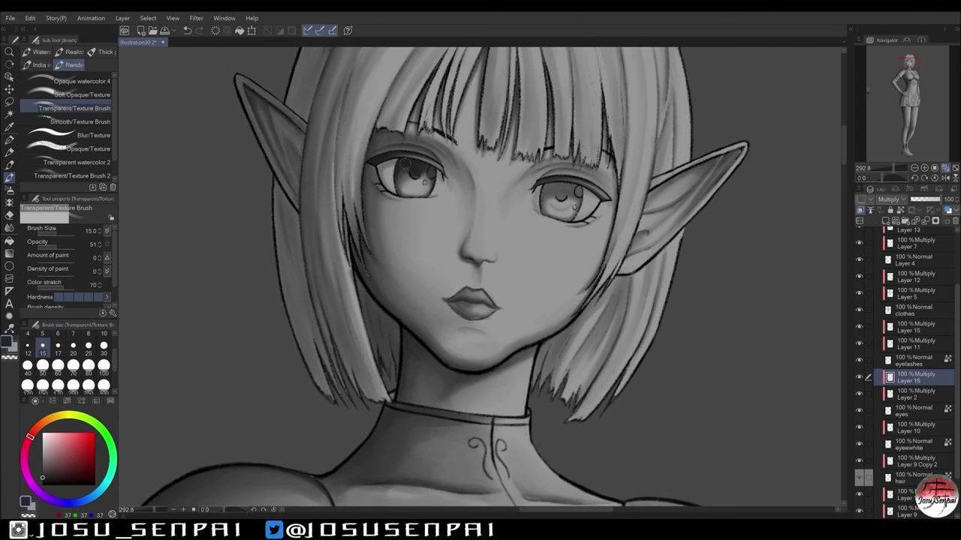